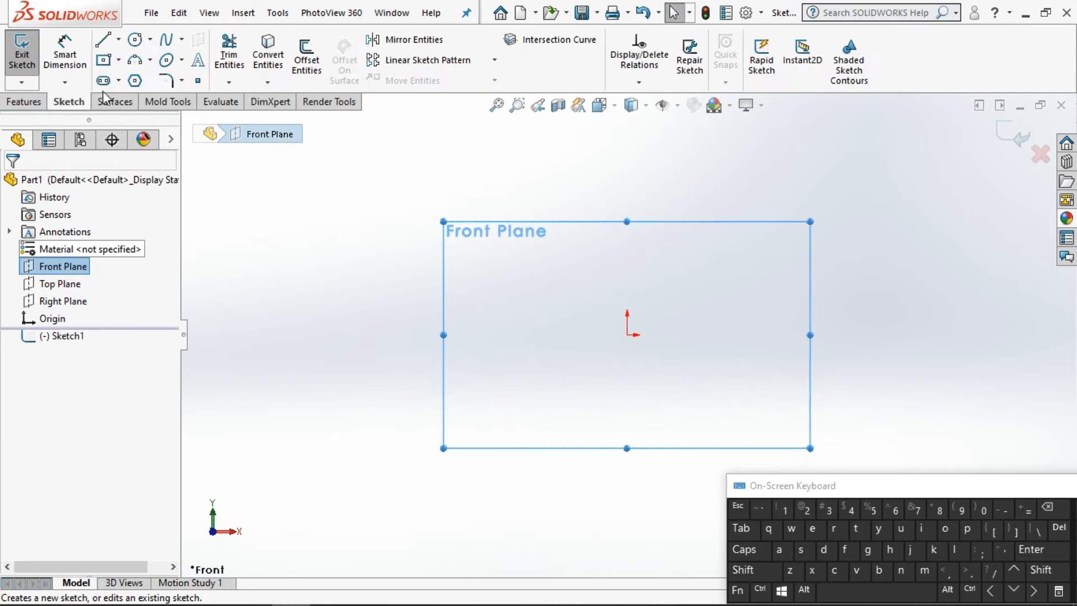
Step: Sketch a vertical line about 87 mm long upward from the origin on the Front Plane
click(103, 41)
click(627, 335)
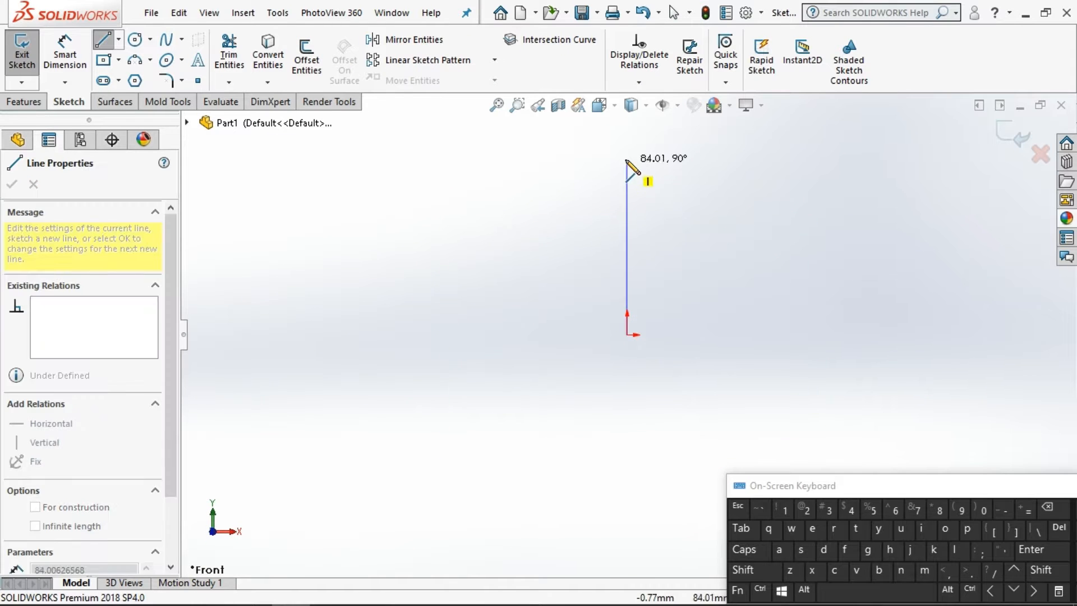
click(627, 155)
key(Escape)
Step: Draw a three-point arc between the vertical line's endpoints, bulging left to close a roughly semicircular profile
click(135, 59)
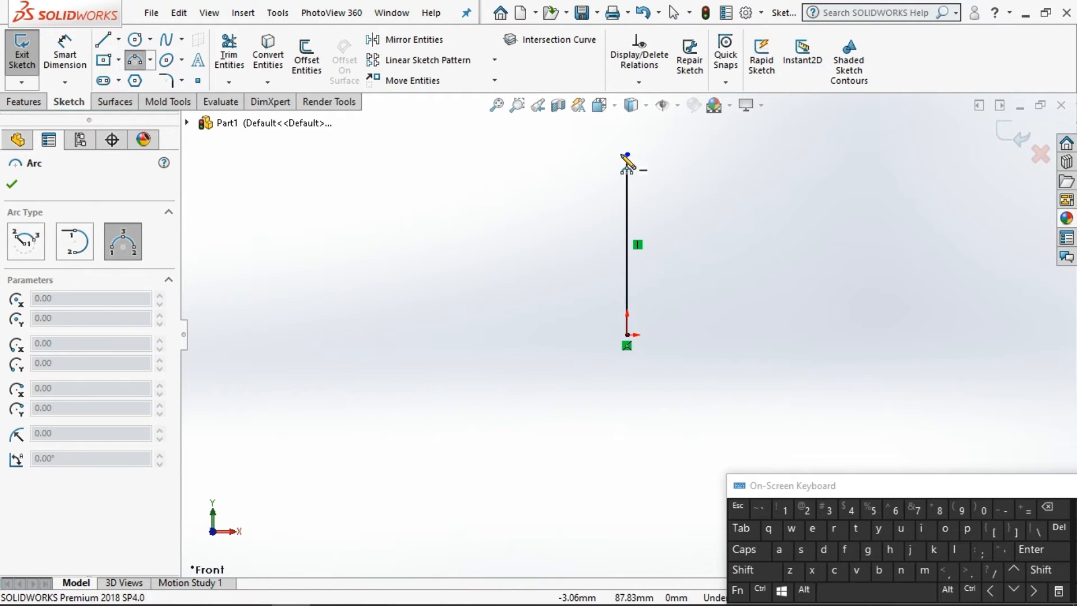
click(627, 155)
click(627, 335)
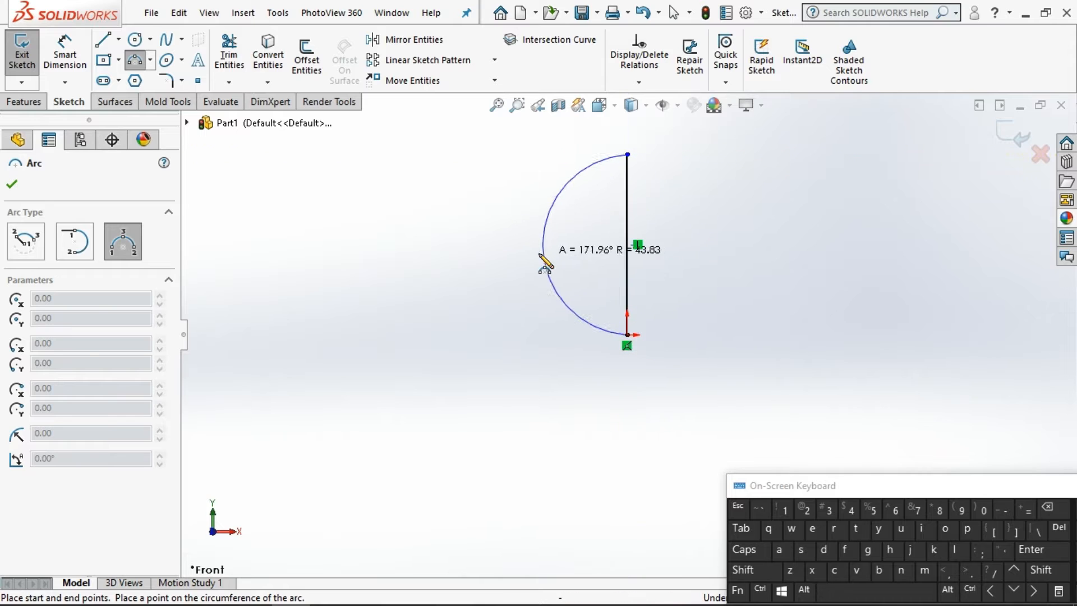
click(528, 256)
key(Escape)
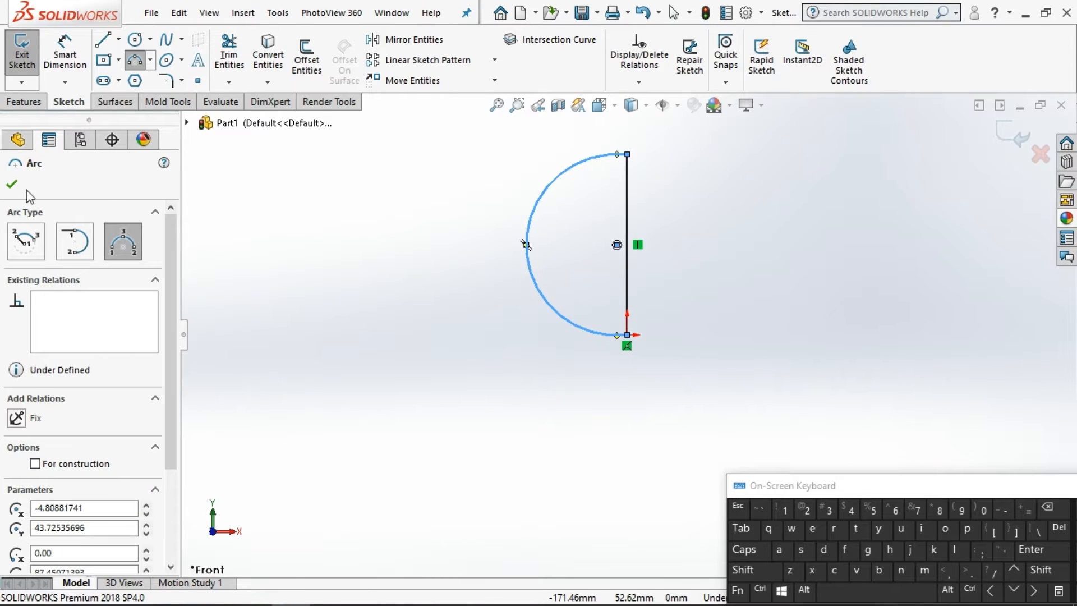
Step: Make the arc's centre point coincident with the vertical line
click(617, 246)
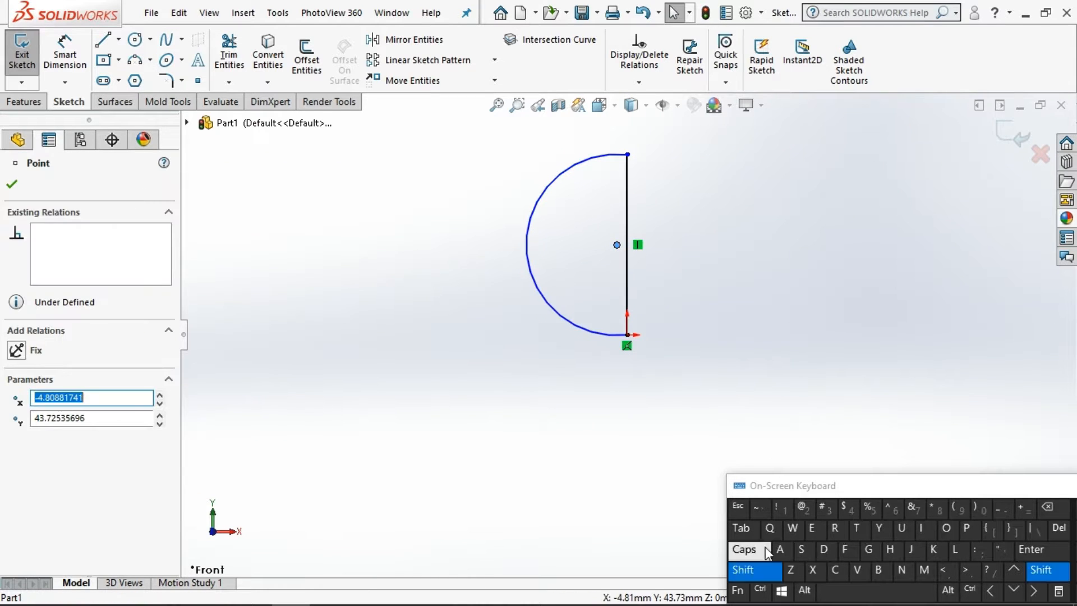
shift+click(627, 274)
click(52, 457)
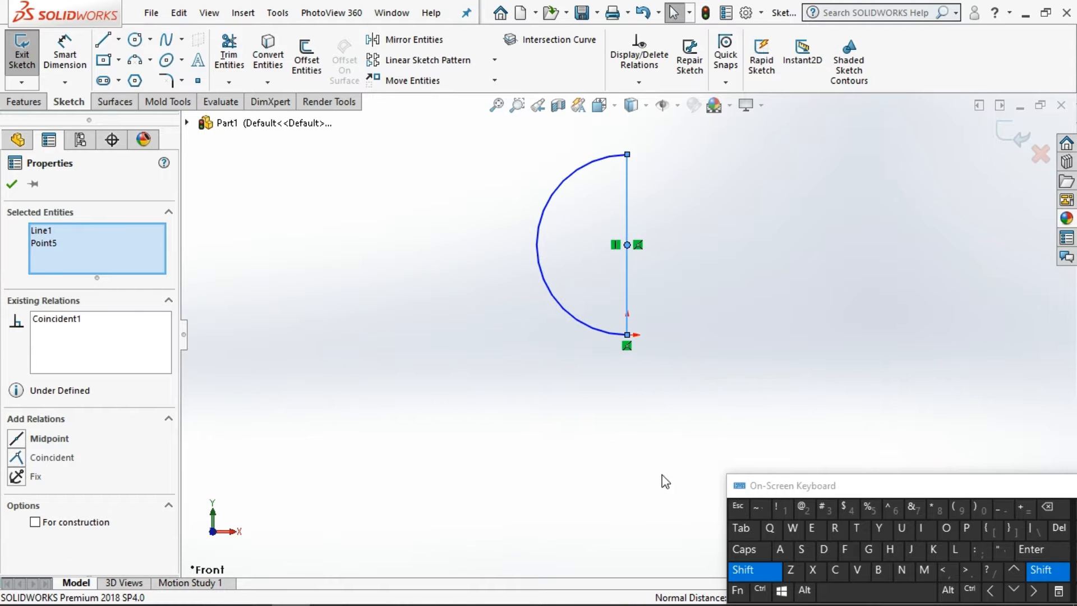
click(744, 571)
click(586, 381)
Step: Dimension the vertical line's length as 55 mm
click(66, 55)
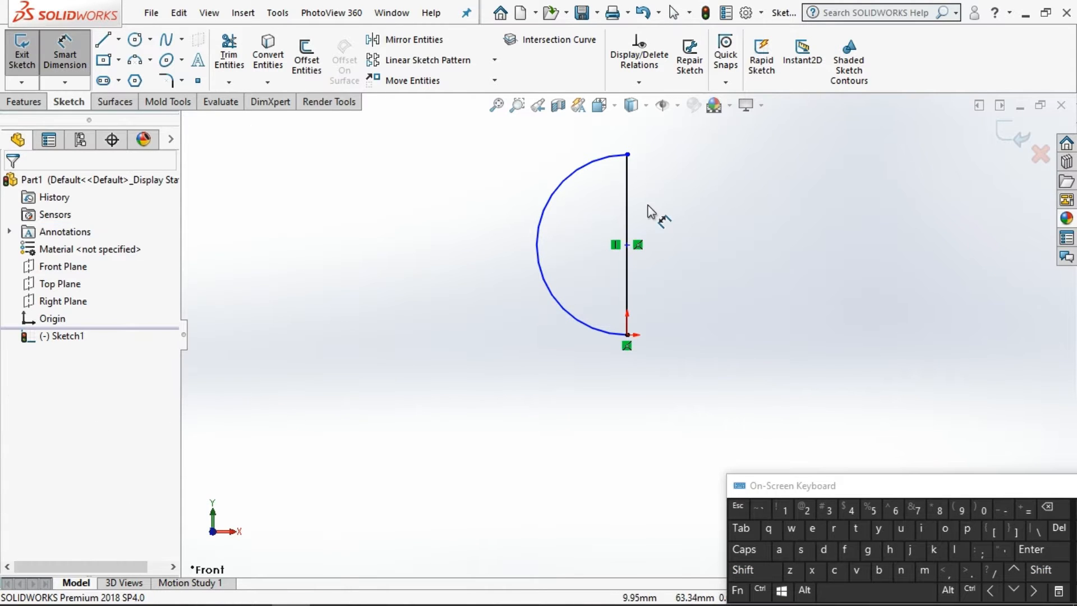
click(628, 209)
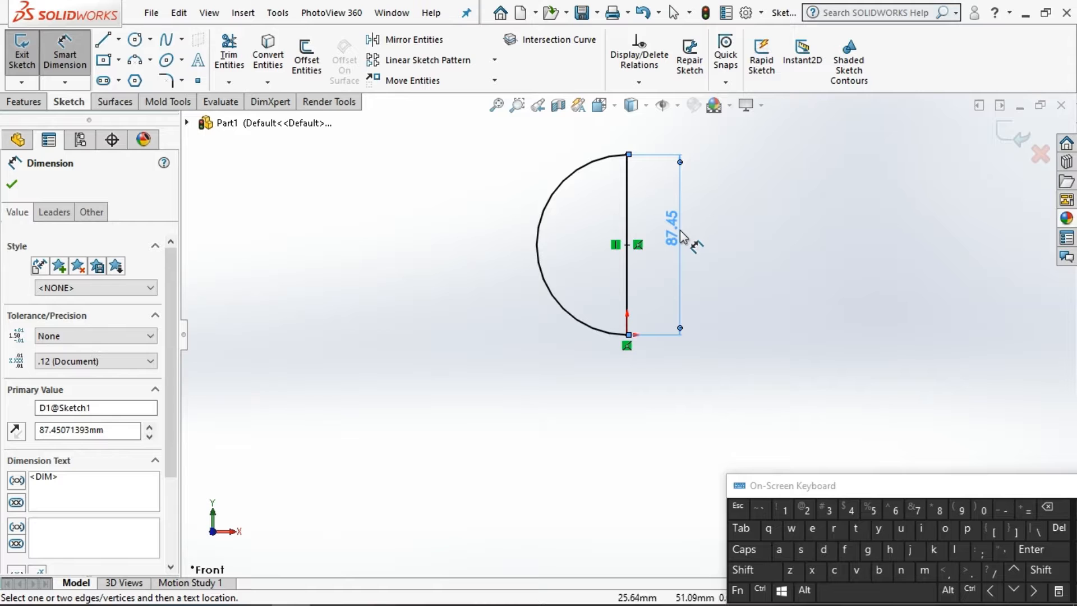
click(683, 235)
text(55)
key(Return)
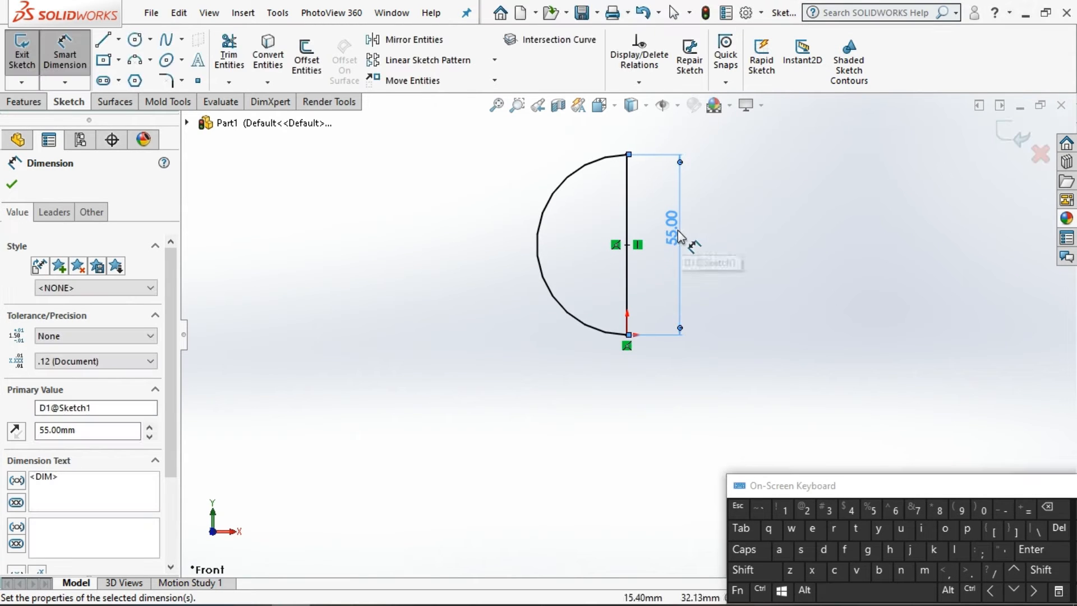
Step: Revolve the semicircular profile 360 degrees about the vertical line to create a solid sphere
click(8, 106)
click(97, 79)
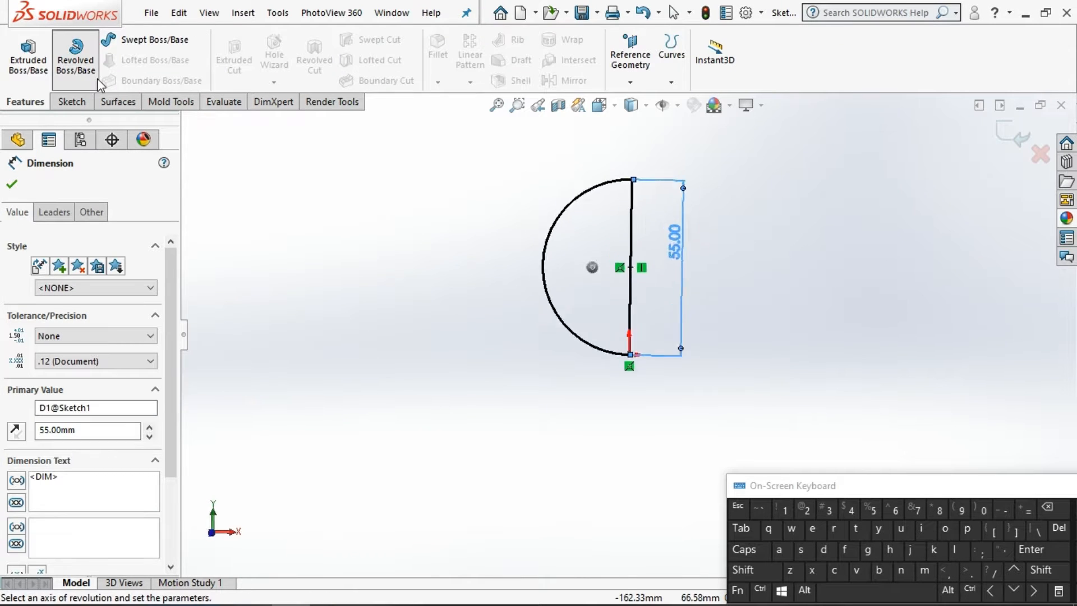
click(12, 185)
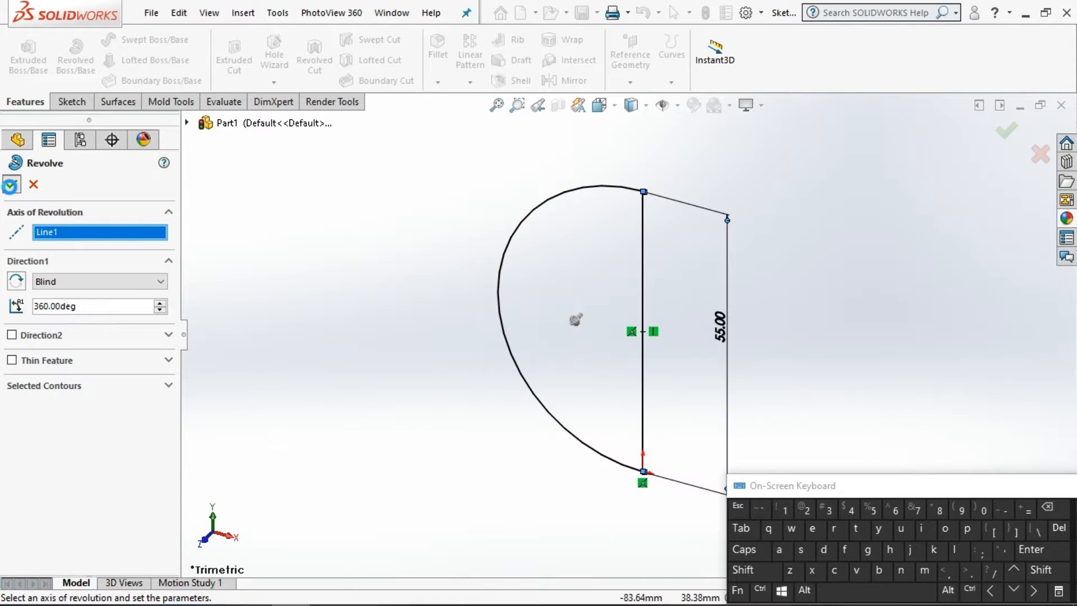
Step: Start a sketch on the Front Plane and draw a 55 mm horizontal centerline across the sphere between its side quadrants
click(598, 112)
click(621, 170)
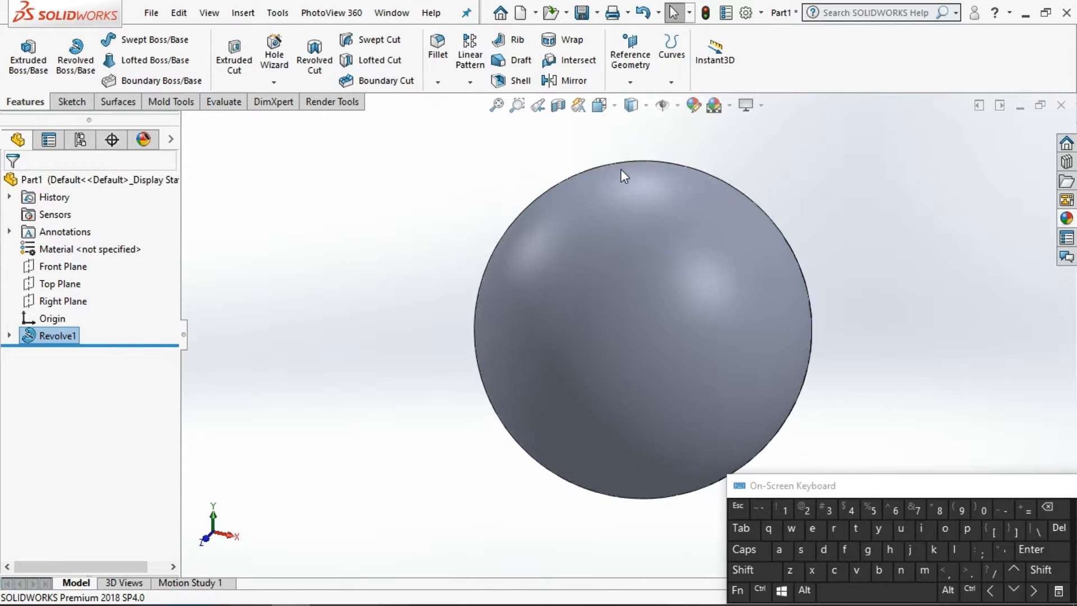
scroll(379, 223, up, 3)
click(48, 267)
click(64, 244)
click(118, 39)
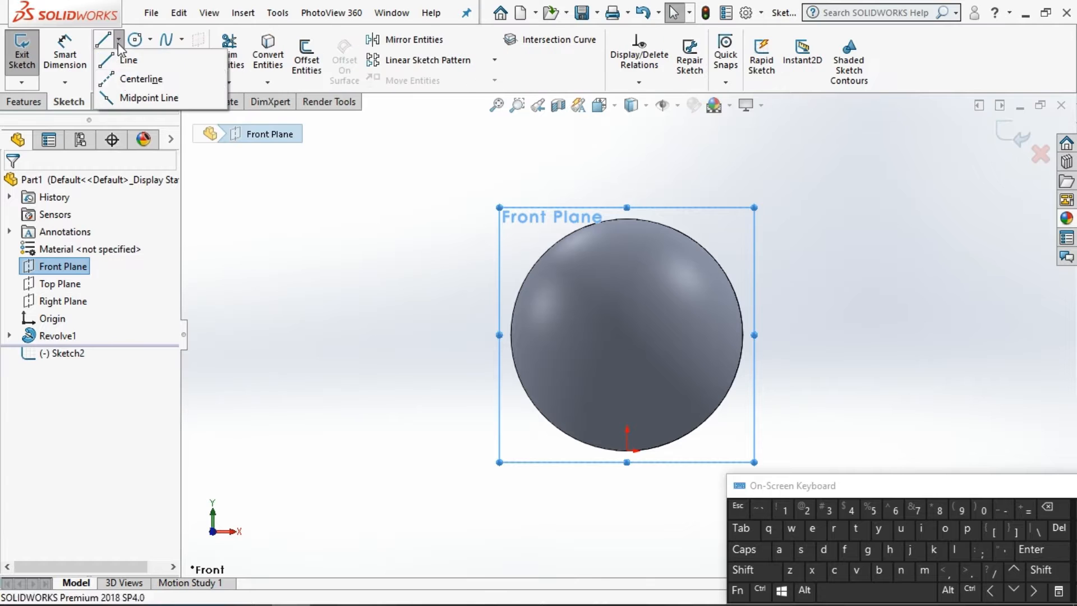
click(137, 77)
click(512, 335)
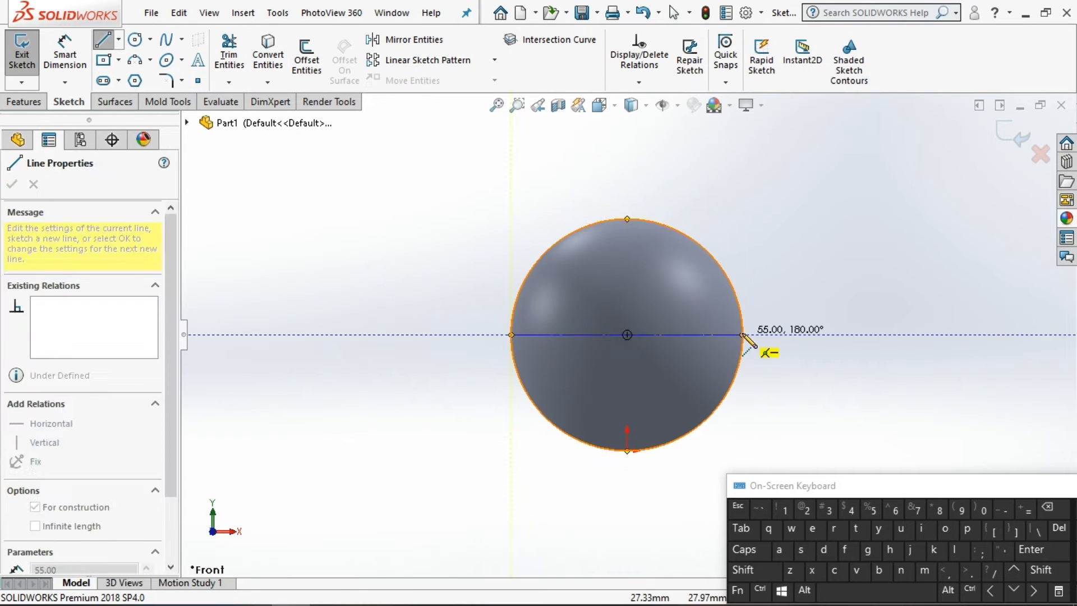
click(742, 335)
key(Escape)
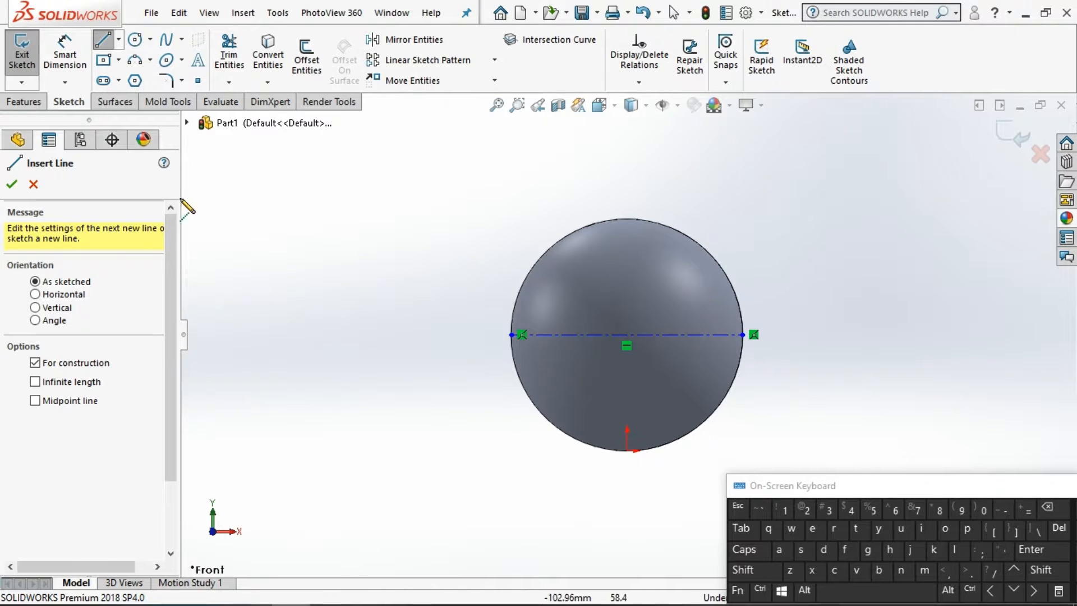
Step: Draw vertical centerline segments from the origin to the horizontal centerline and on to the sphere's uppermost point
click(119, 41)
click(149, 77)
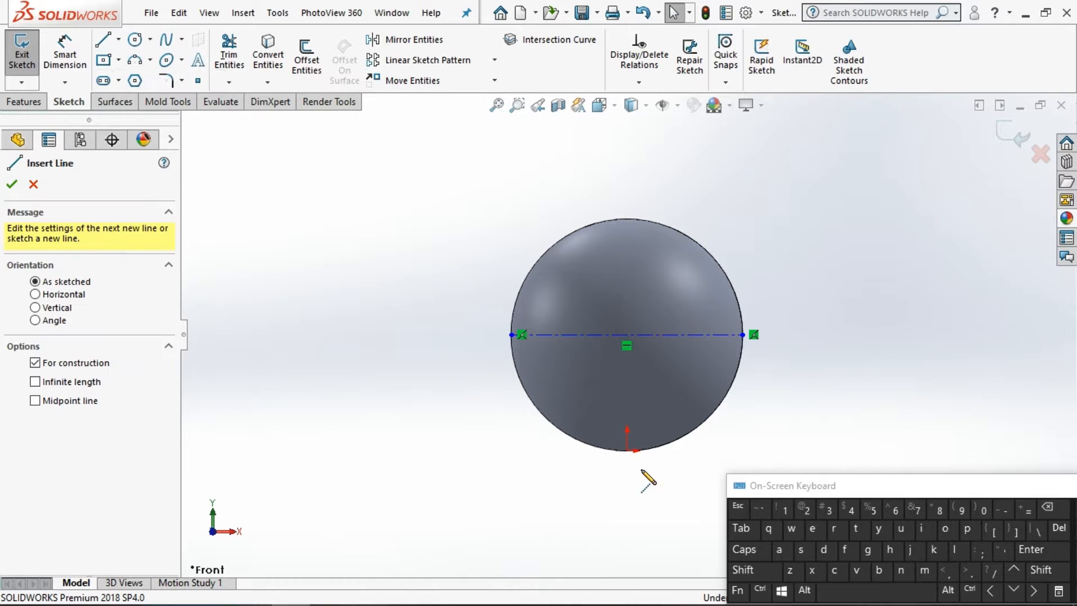
click(627, 450)
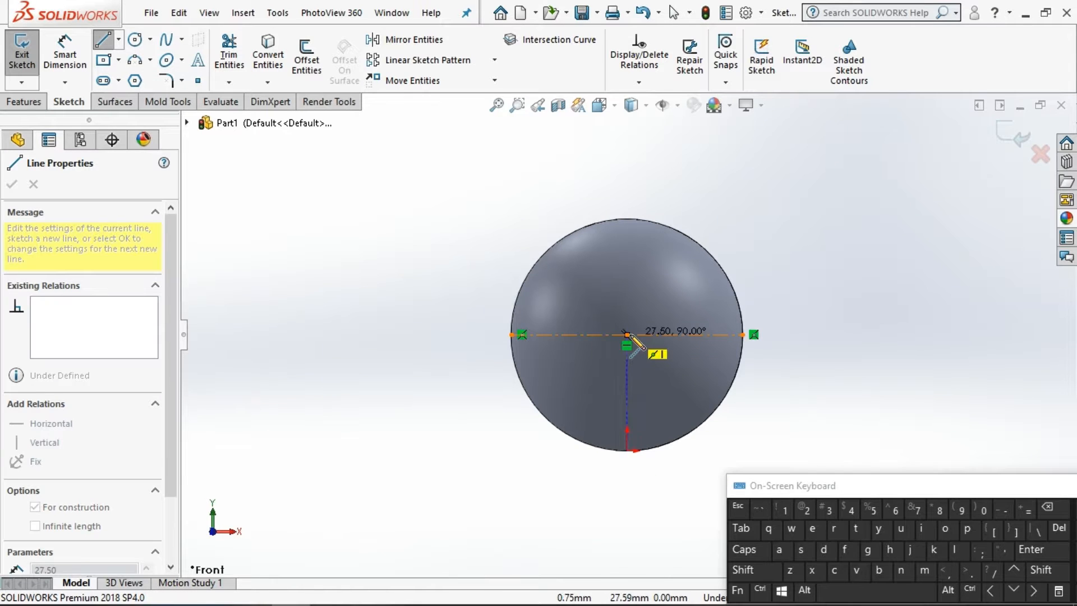
click(627, 218)
key(Escape)
key(Escape)
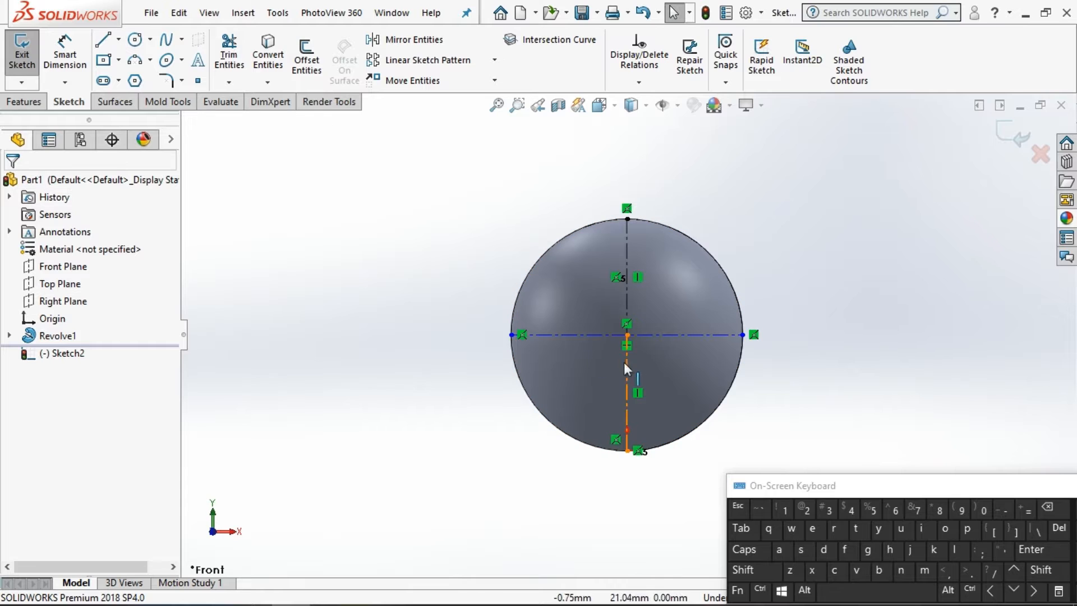
Step: Apply an Equal relation to the upper and lower vertical centerline segments and exit the sketch
mouse_move(512, 336)
mouse_down()
mouse_move(512, 356)
mouse_move(513, 315)
mouse_up()
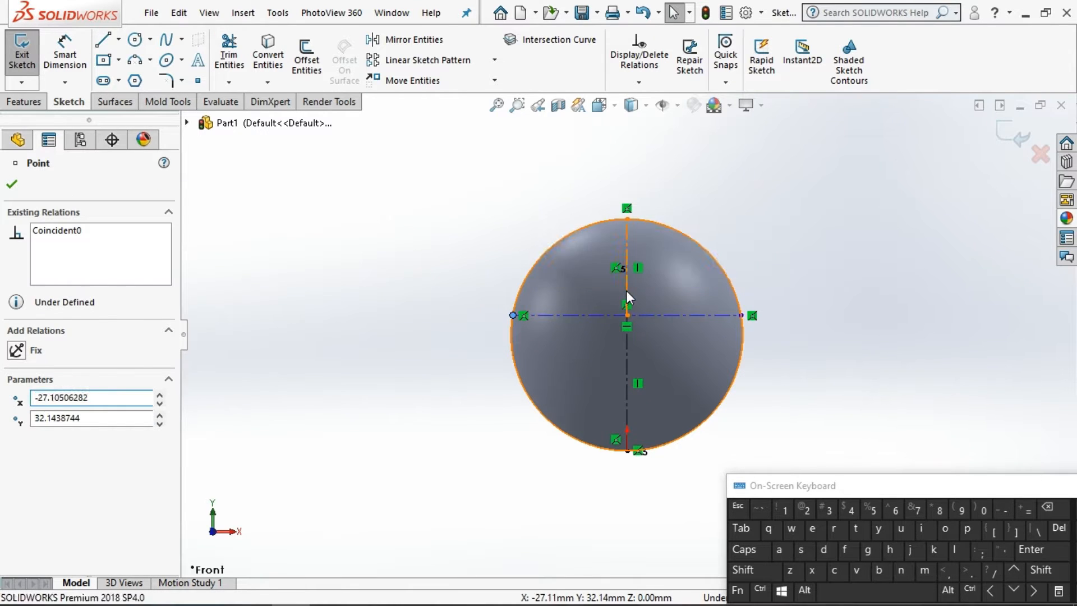
click(626, 360)
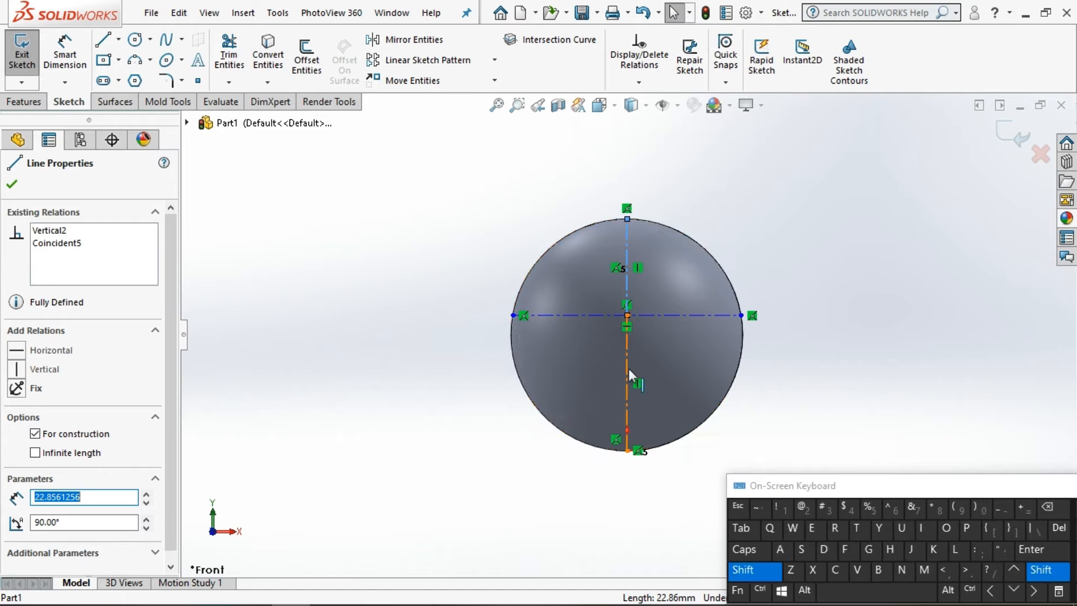
shift+click(628, 368)
click(43, 534)
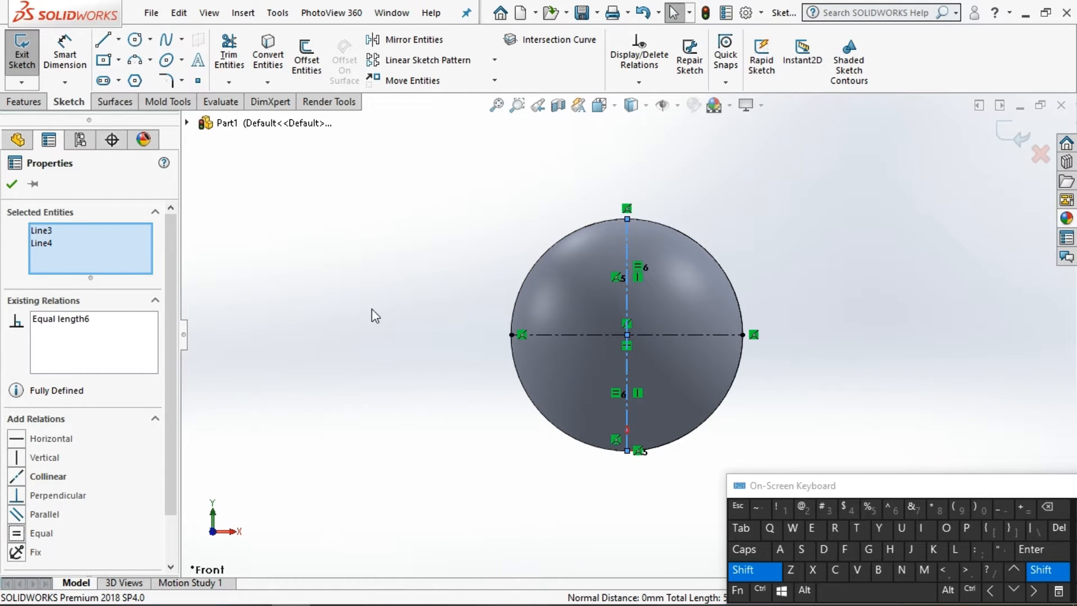
click(742, 572)
click(850, 240)
click(1021, 140)
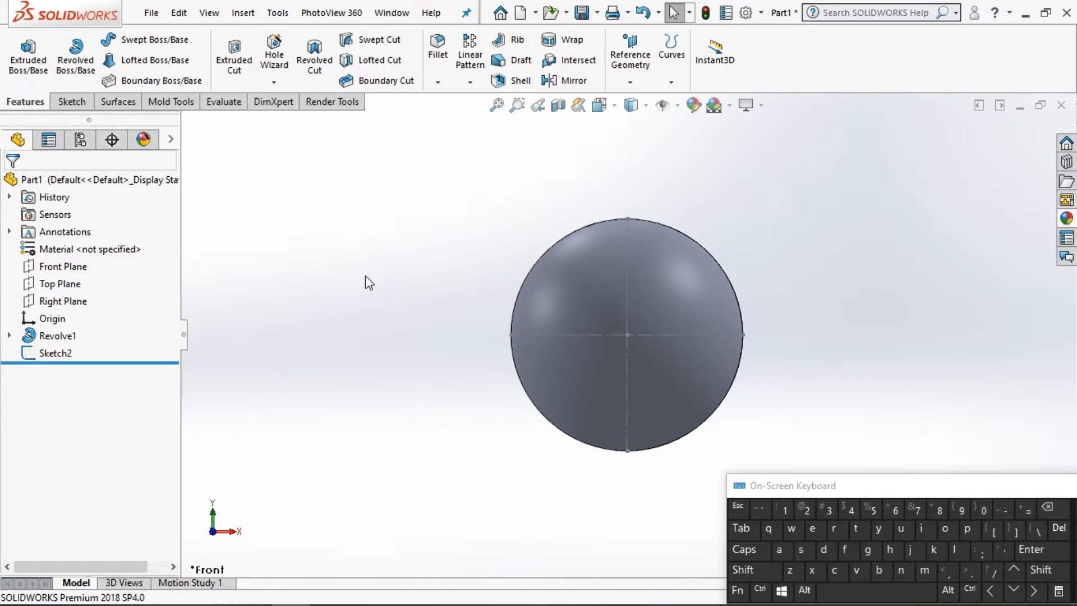
Step: Start a new sketch on the Front Plane and draw a horizontal line about 3 mm outward from the sphere's left quadrant
click(62, 266)
click(104, 245)
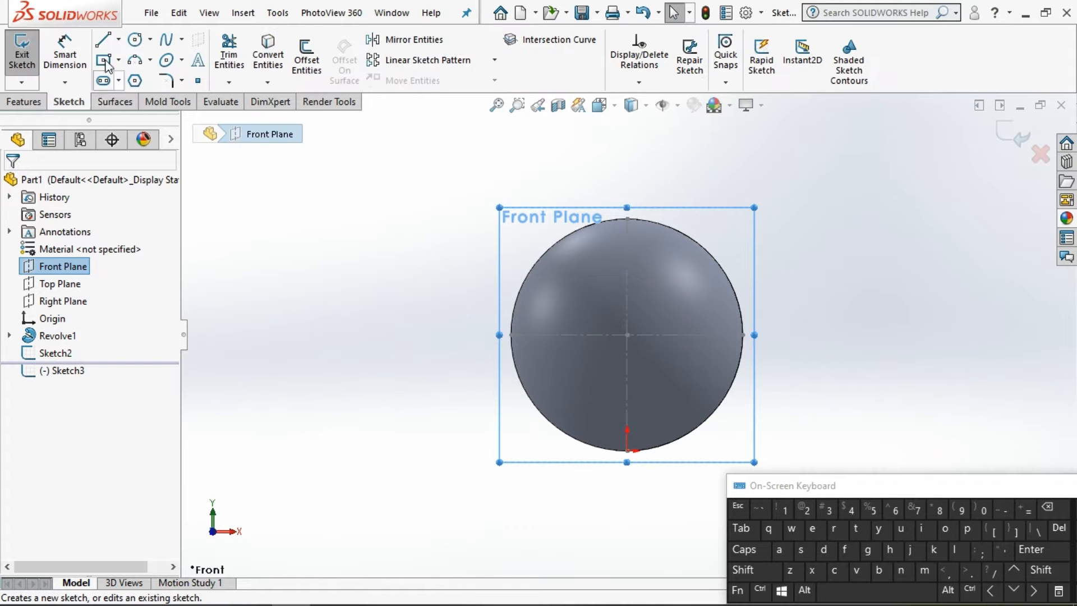
click(102, 39)
scroll(510, 337, down, 3)
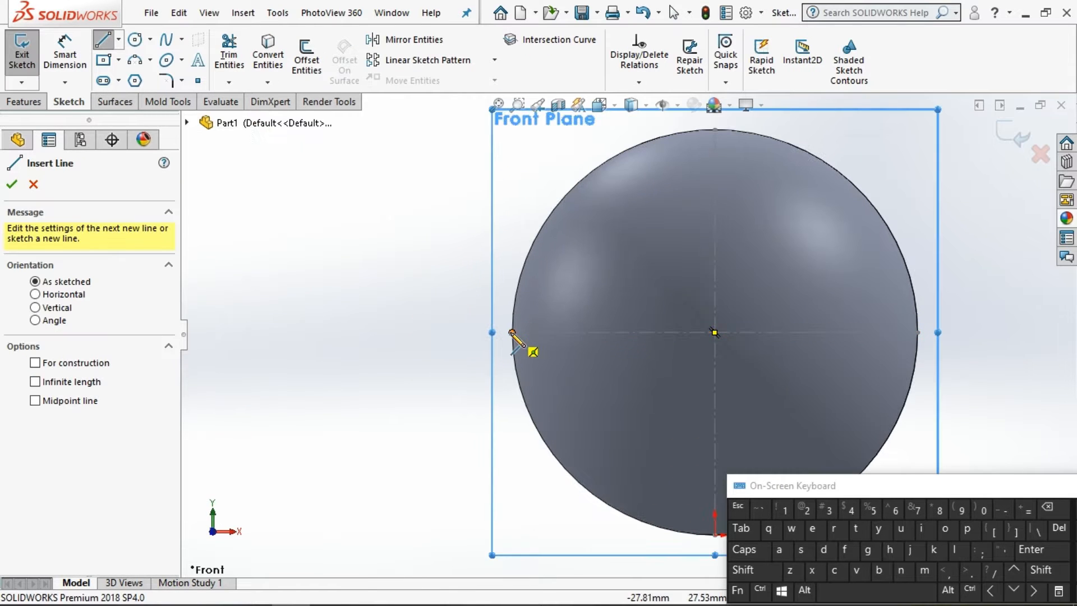
drag(510, 332, 488, 332)
scroll(505, 325, down, 3)
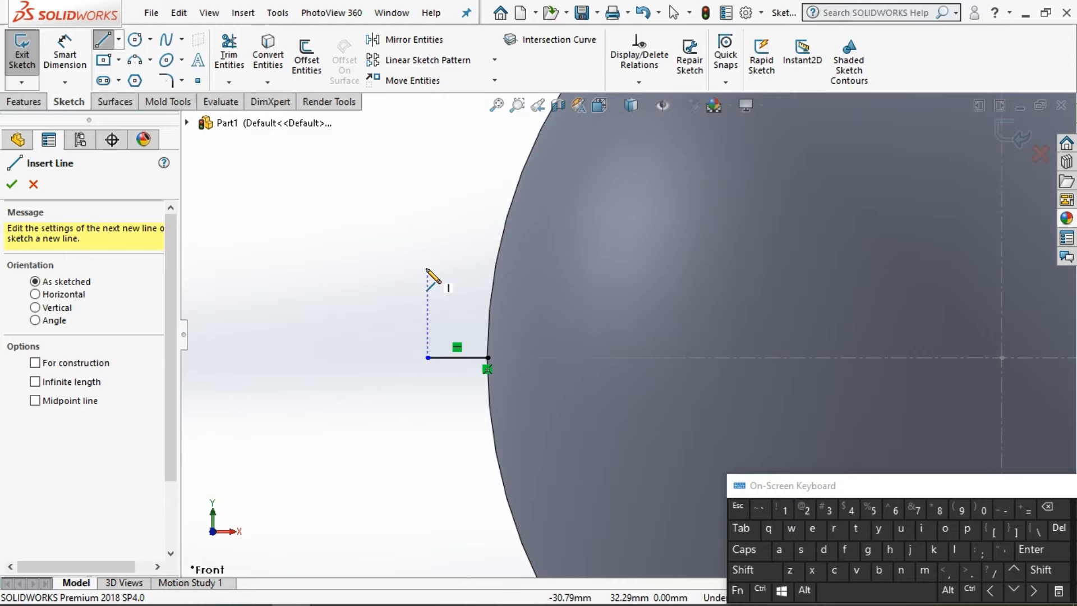
Step: Draw a three-point arc of about 4.3 mm radius from the short line's outer end to a point just inside the sphere
click(140, 62)
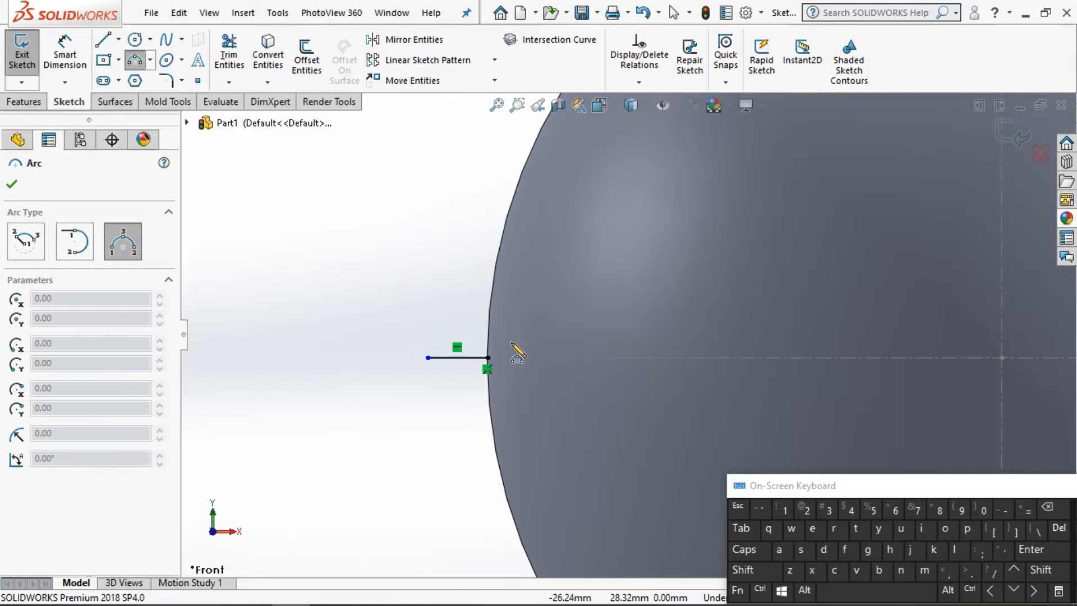
scroll(488, 359, down, 1)
click(403, 363)
click(512, 284)
click(431, 313)
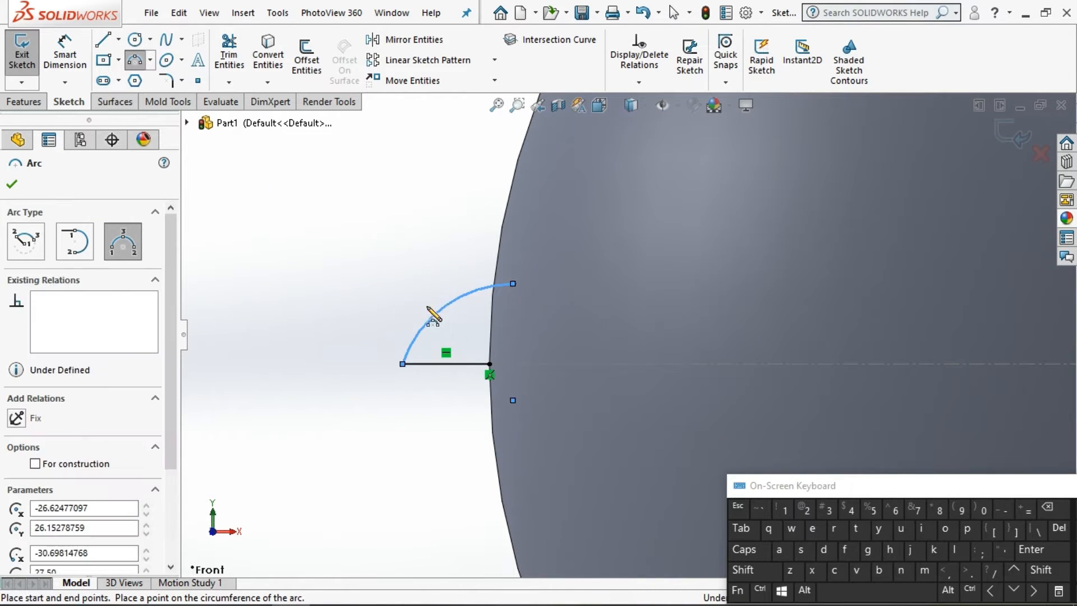
Step: Extend the baseline slightly into the sphere and draw a vertical line about 2.9 mm up to the arc's end
click(105, 39)
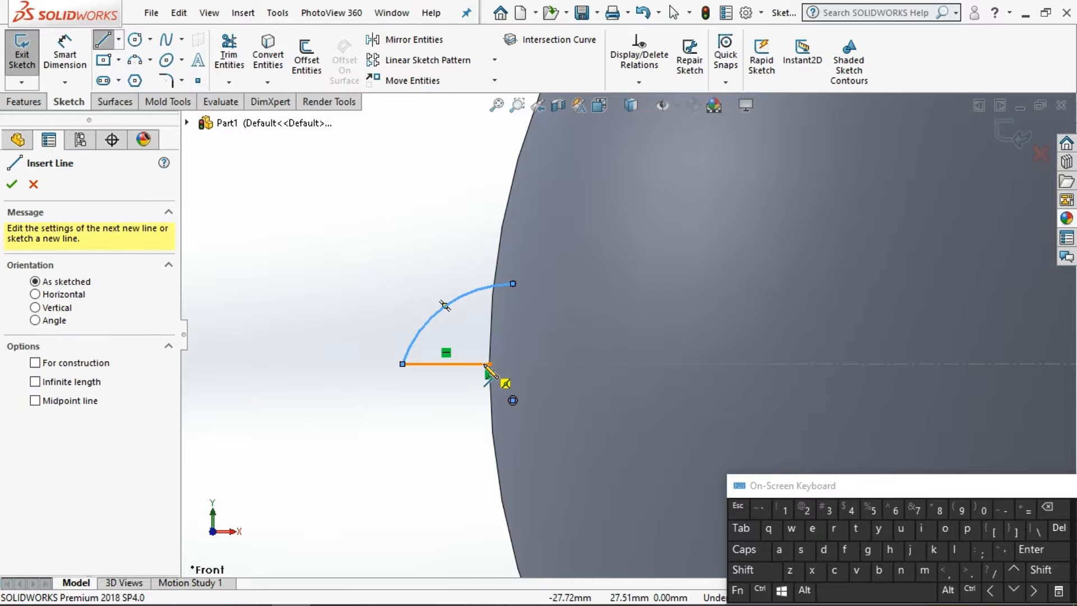
click(490, 363)
click(513, 363)
click(513, 285)
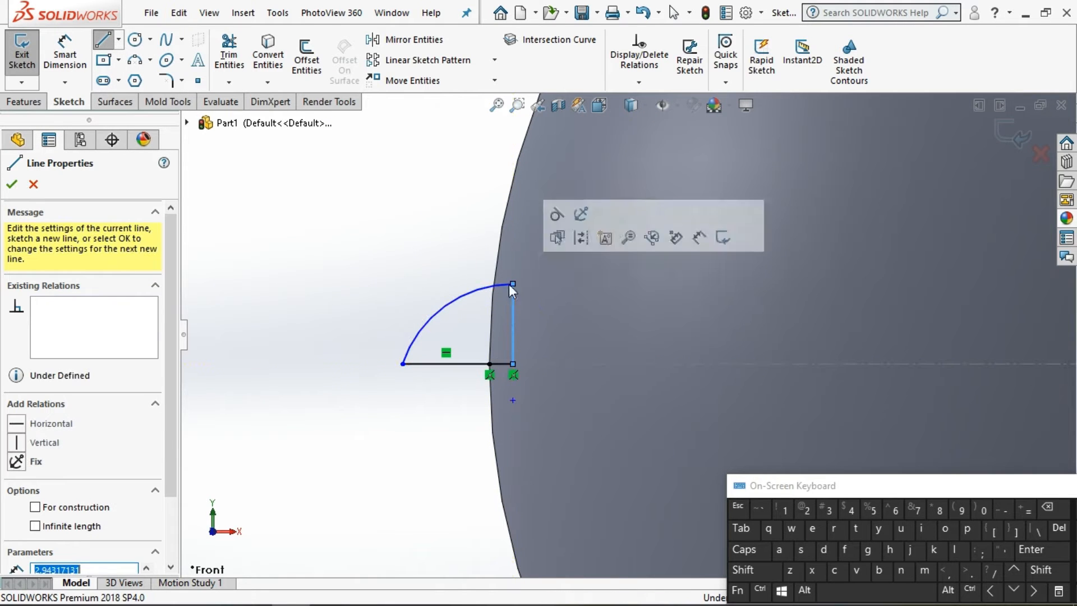
click(12, 184)
scroll(438, 230, up, 5)
click(33, 185)
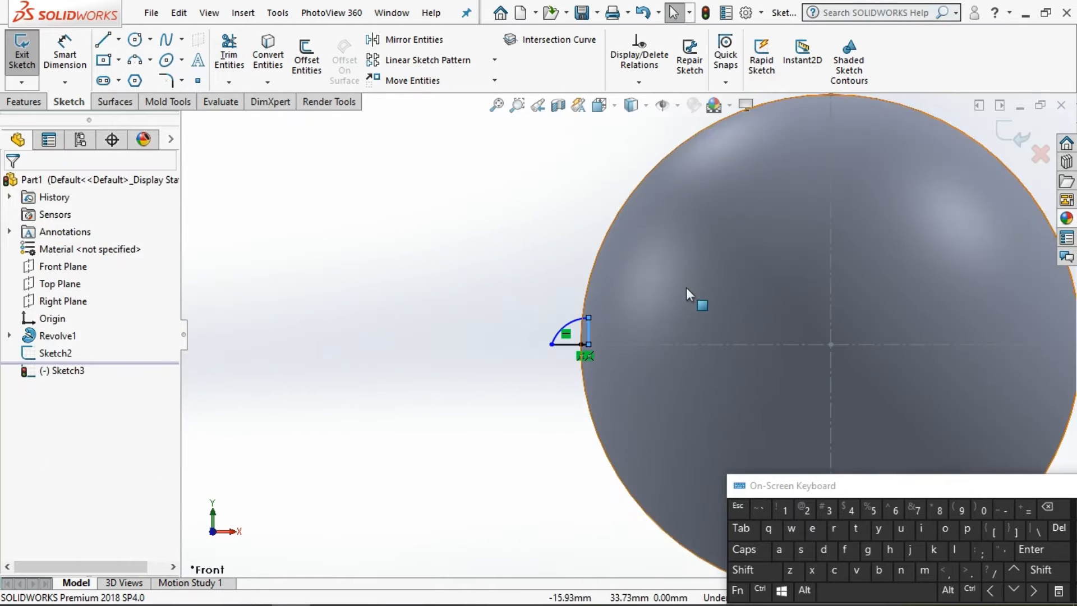
Step: Delete the arc joining the baseline's outer end to the vertical line
click(690, 293)
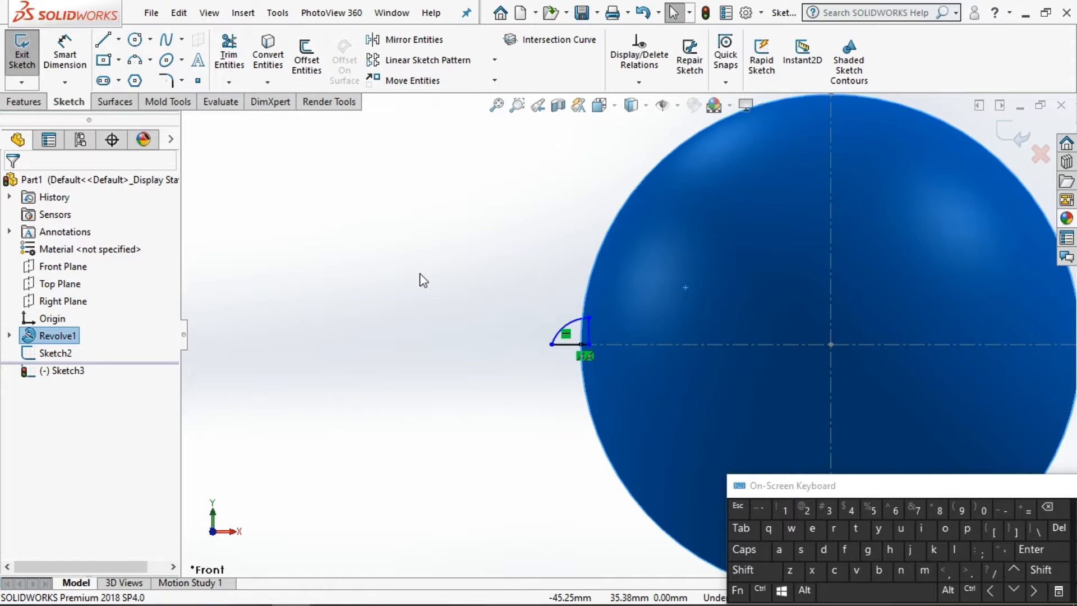
scroll(558, 339, down, 5)
click(607, 285)
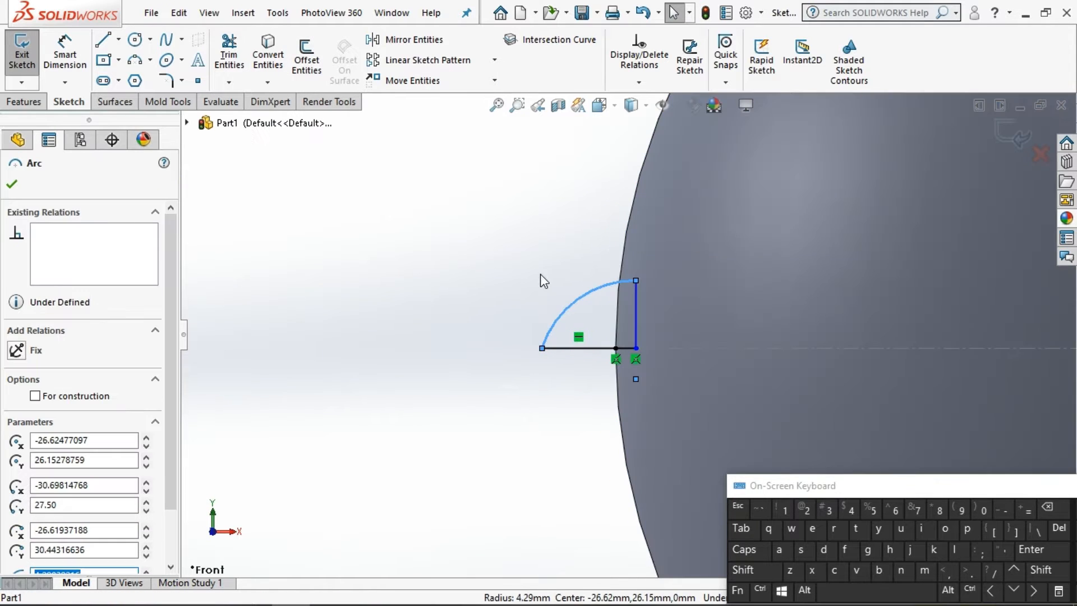
click(1057, 529)
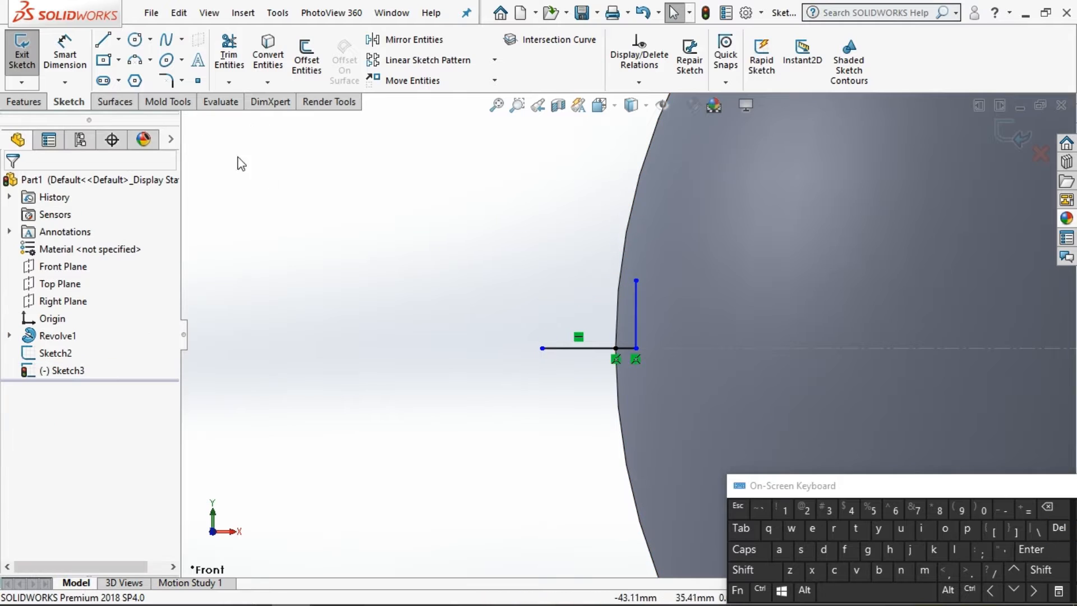
Step: Draw a smaller three-point arc of about 1.6 mm radius rising from the baseline's outer end
click(137, 64)
click(542, 348)
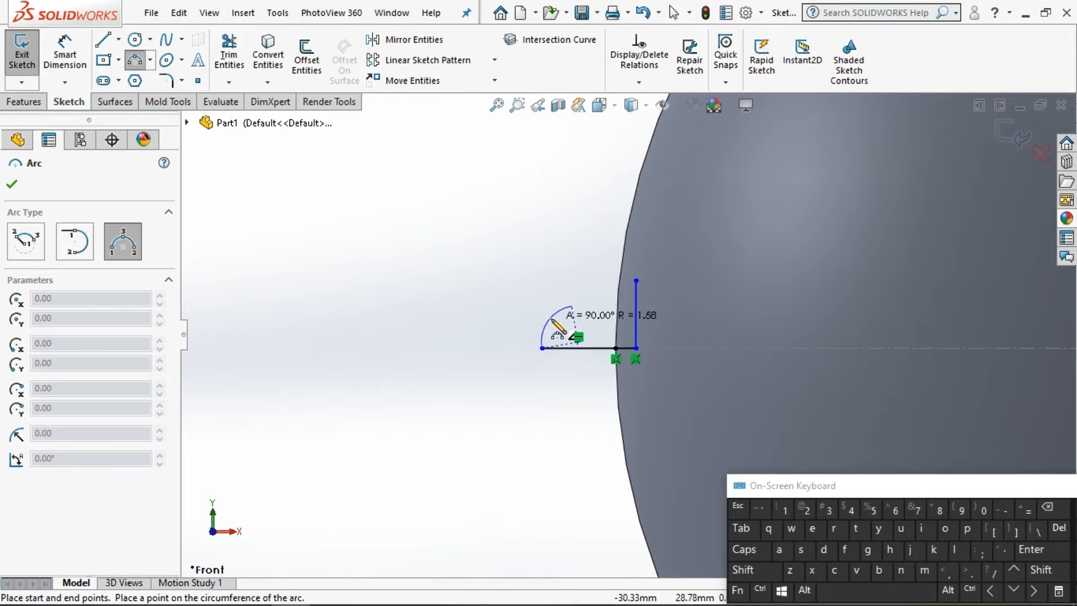
click(555, 332)
key(Escape)
scroll(584, 343, down, 5)
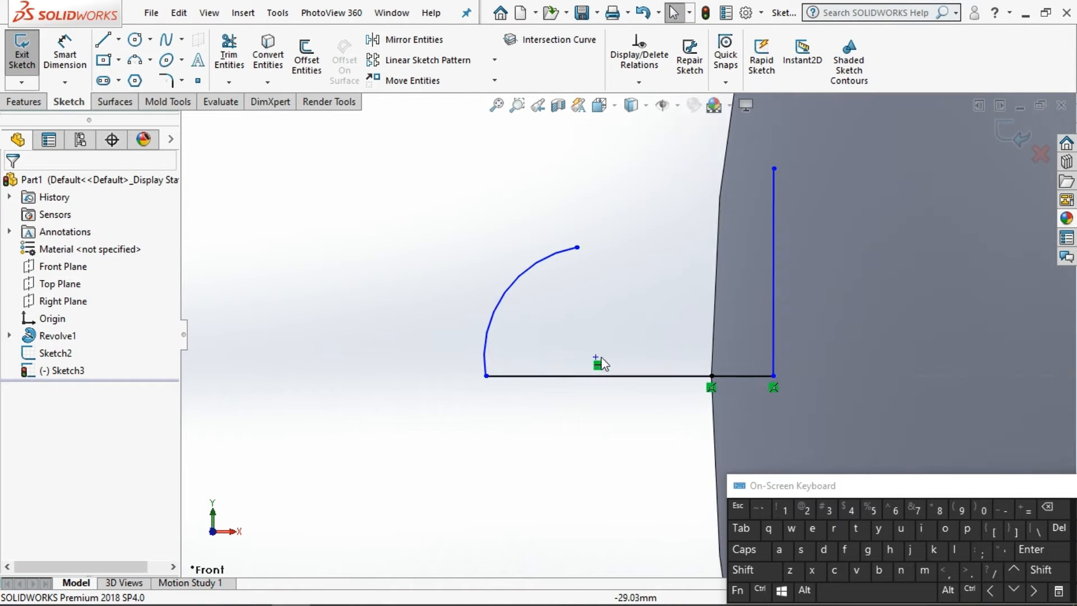
Step: Make the small arc's centre point coincident with the baseline
click(597, 358)
click(743, 569)
shift+click(593, 375)
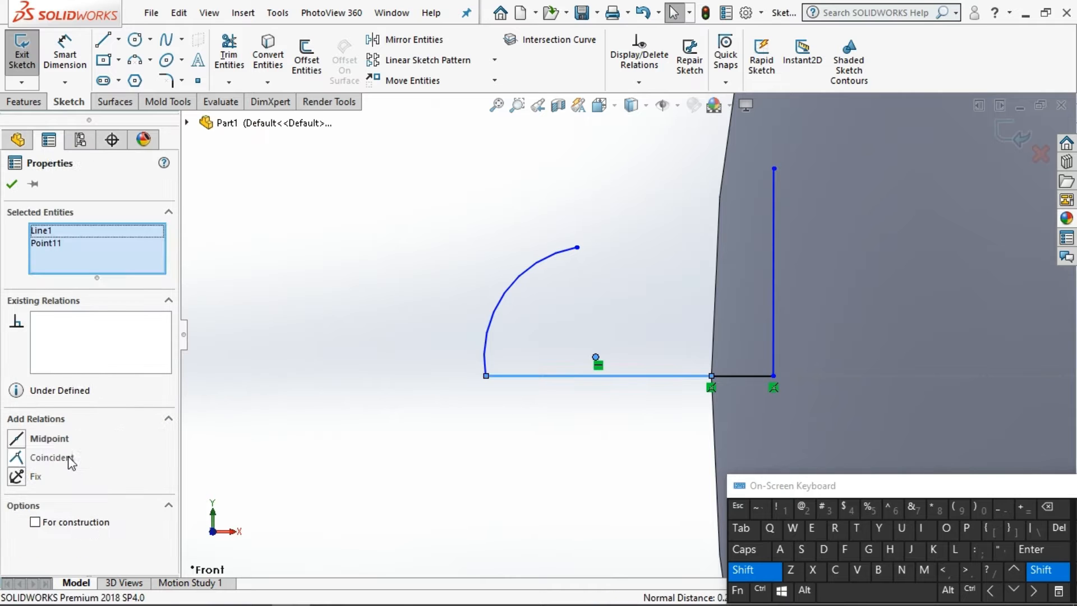
click(70, 461)
Step: Dimension the small arc's radius at 1 mm
click(65, 54)
click(510, 303)
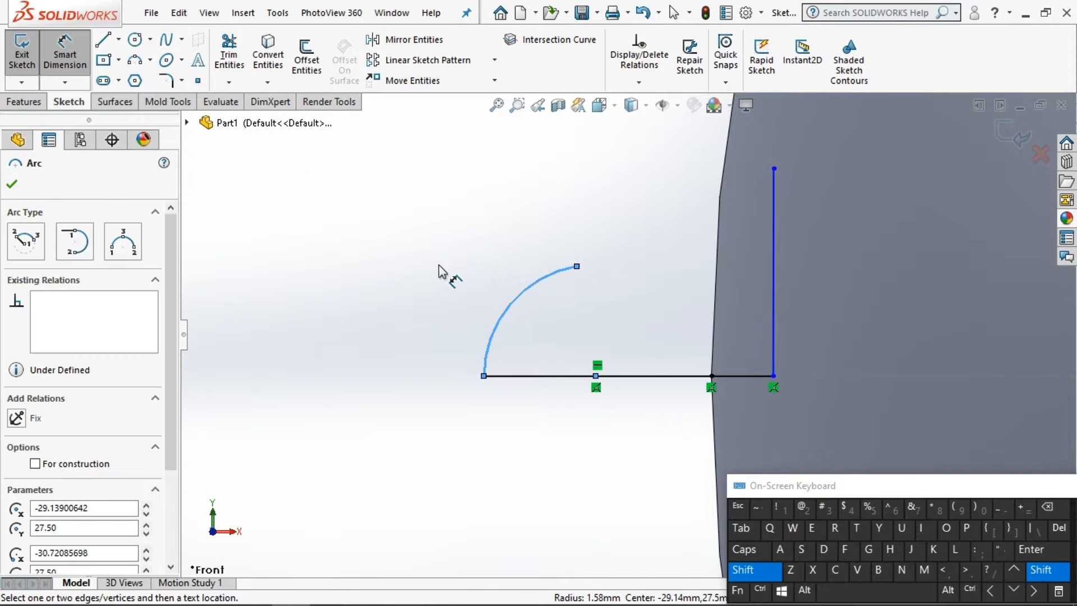
click(744, 571)
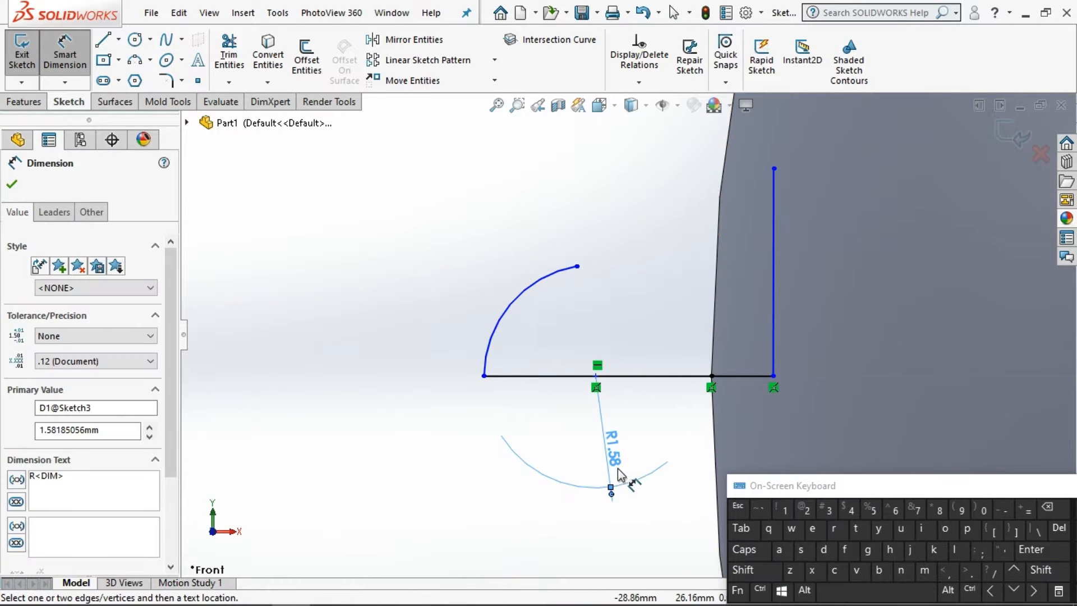
click(458, 295)
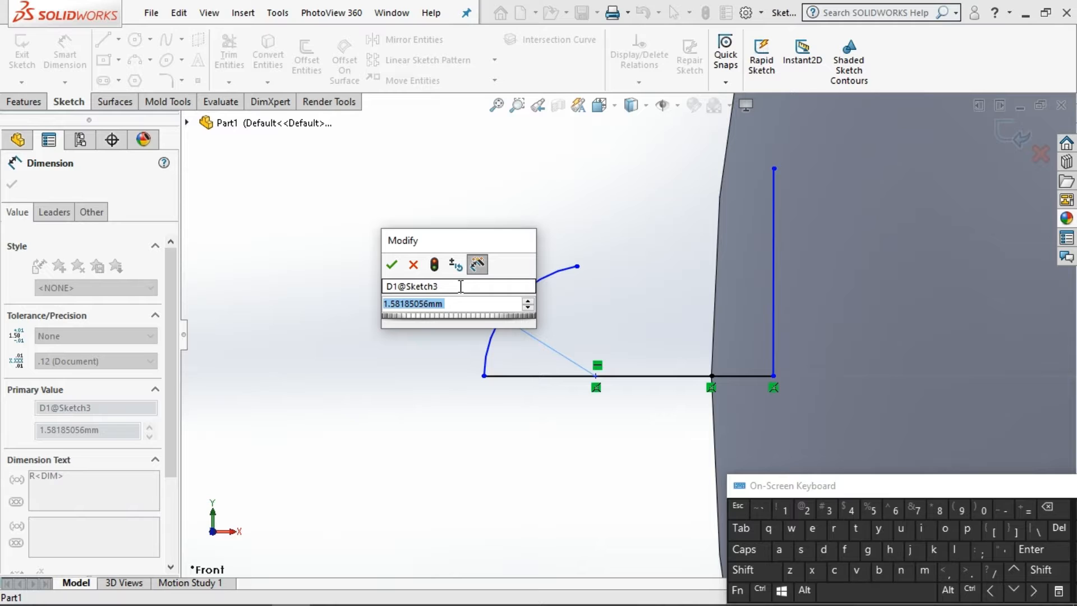
text(1)
key(Return)
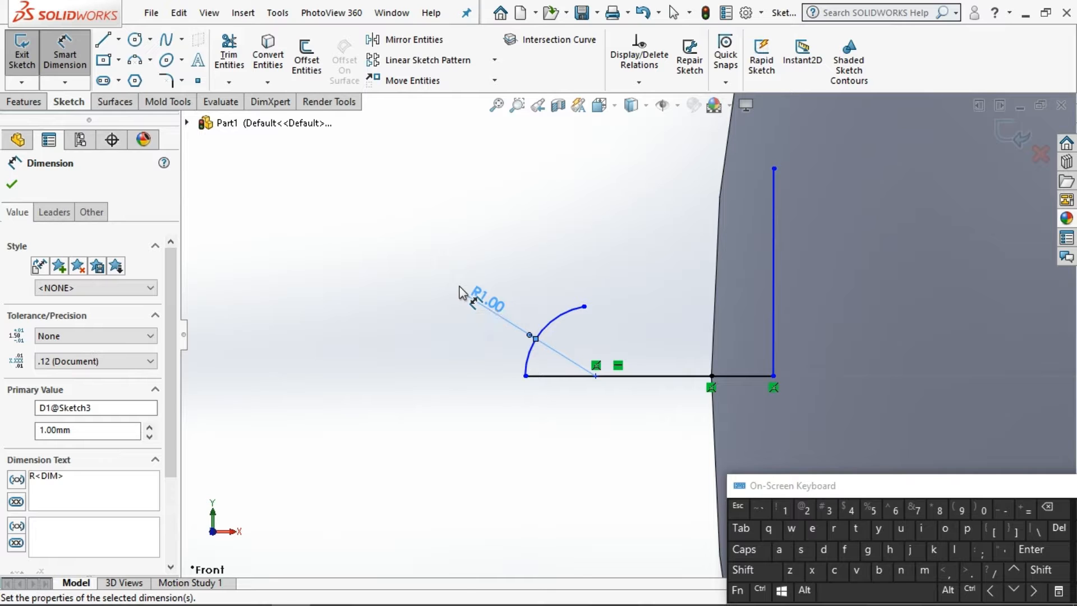
Step: Dimension the baseline from the arc's outer end to the sphere's edge at 2.5 mm
click(568, 375)
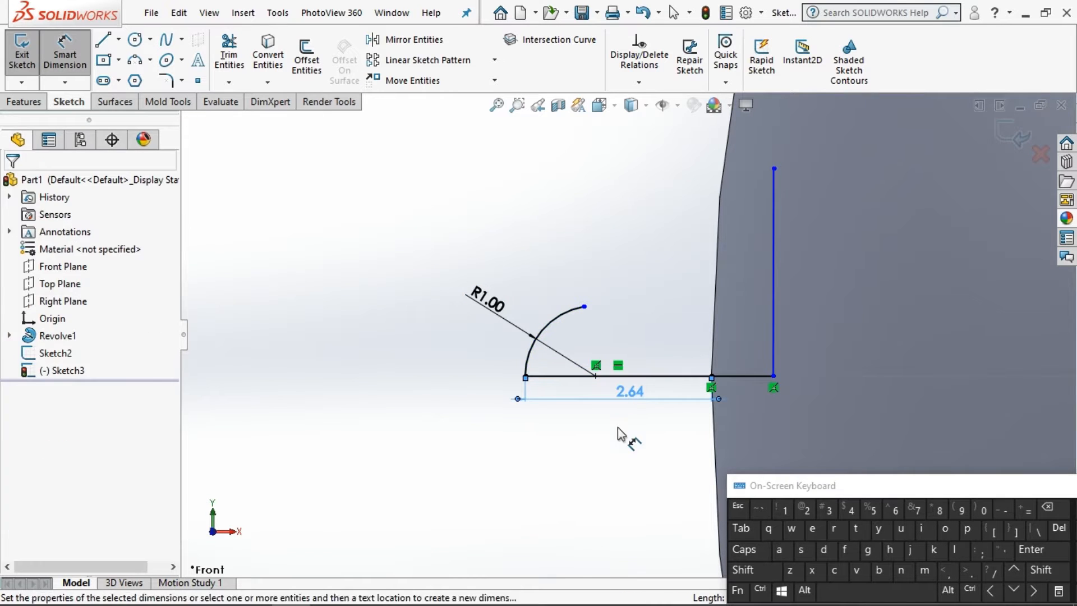
click(628, 390)
text(2.5)
key(Return)
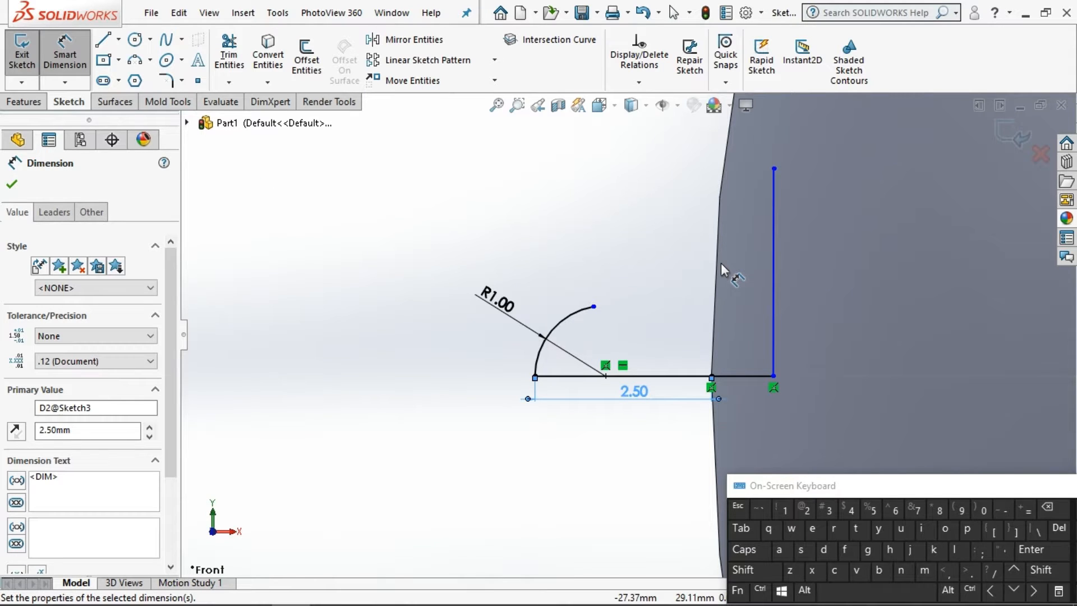
click(8, 190)
Step: Add a vertical relation to the upright line inside the sphere
click(773, 195)
click(841, 124)
Step: Convert the sphere's outline into the sketch and make the resulting circle construction geometry
scroll(636, 250, up, 5)
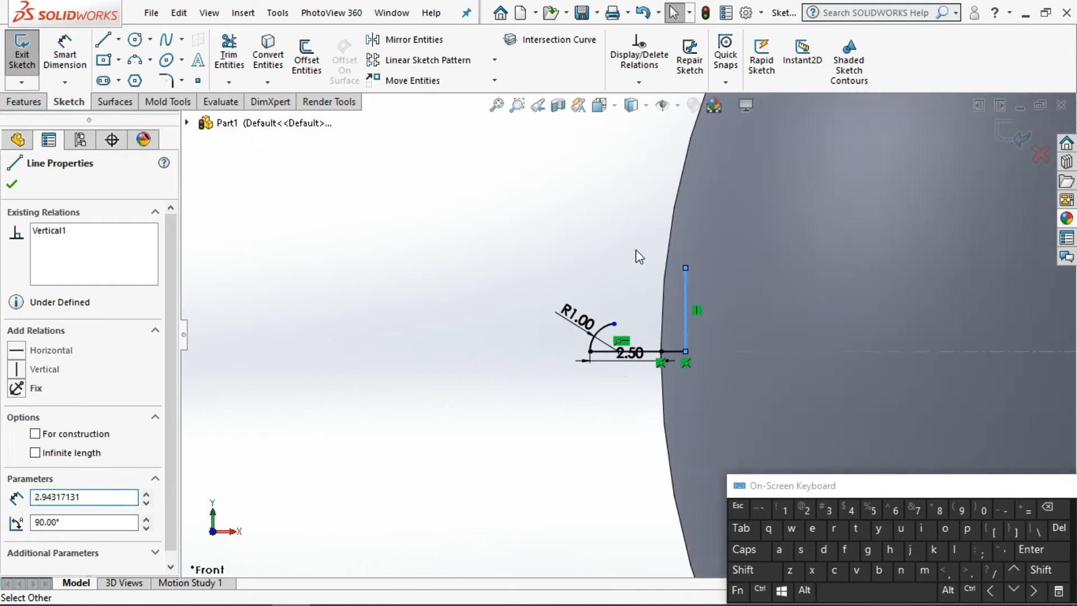
click(639, 256)
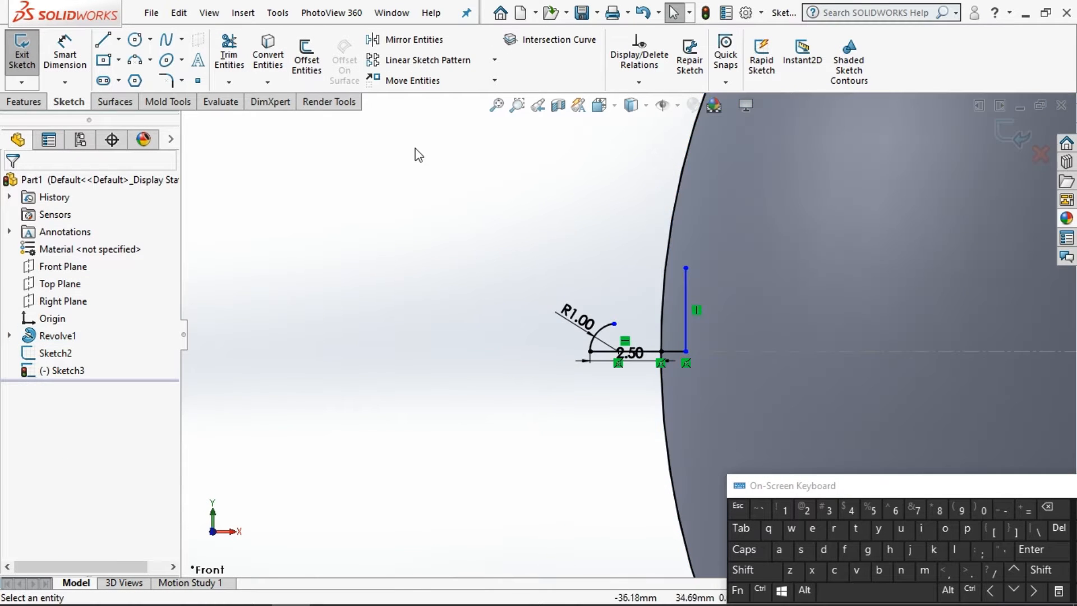
scroll(614, 253, up, 6)
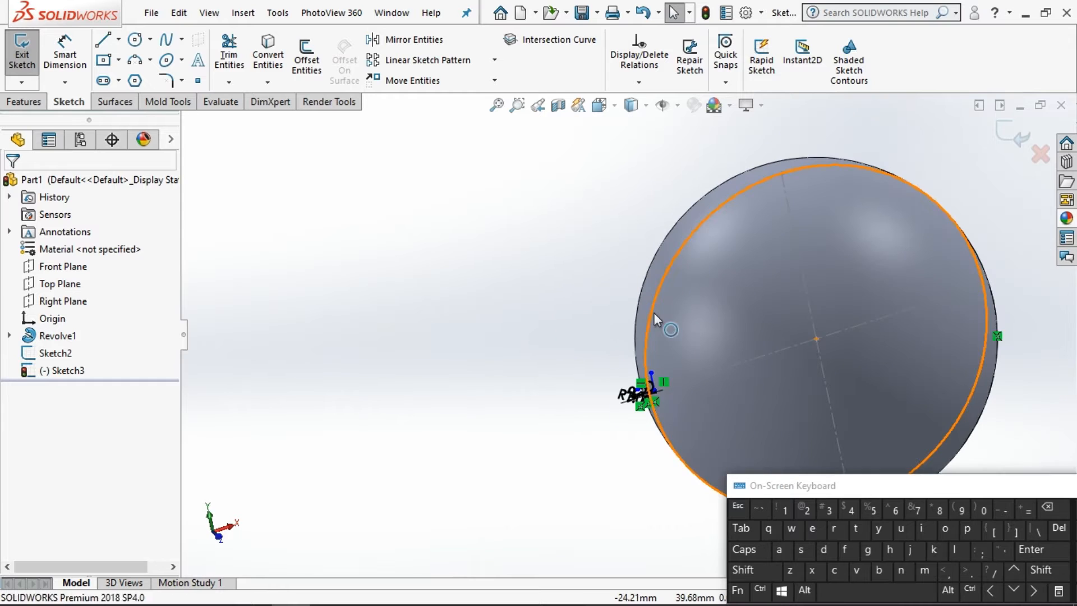
click(654, 313)
click(569, 181)
click(647, 331)
click(88, 397)
click(488, 191)
click(601, 106)
click(623, 171)
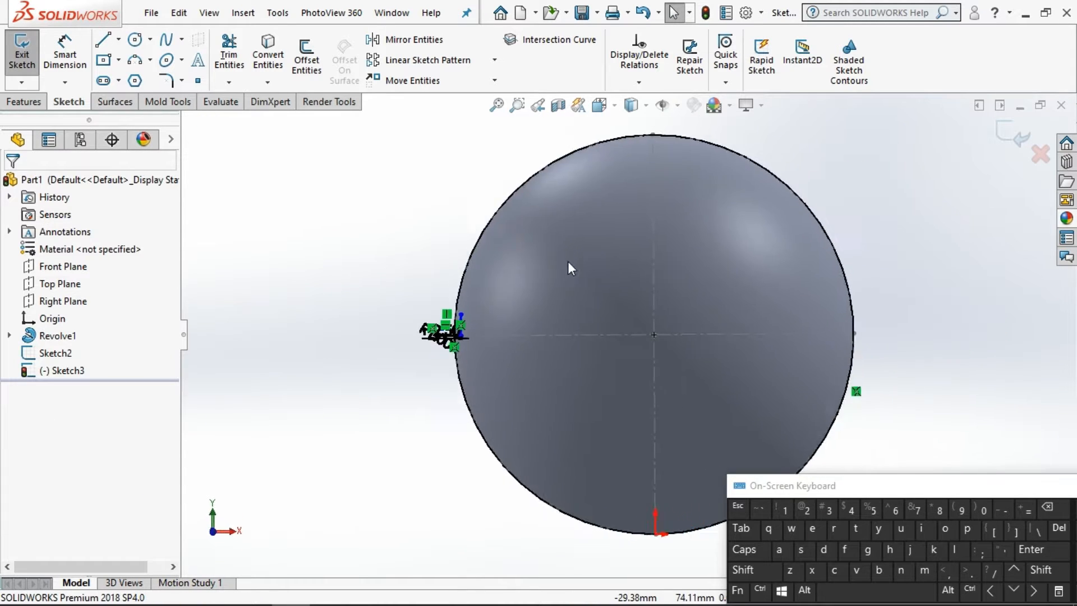
Step: Draw two connected lines from the arc's free end to the sphere's outline and on to the vertical line's upper end
scroll(524, 362, down, 8)
click(508, 352)
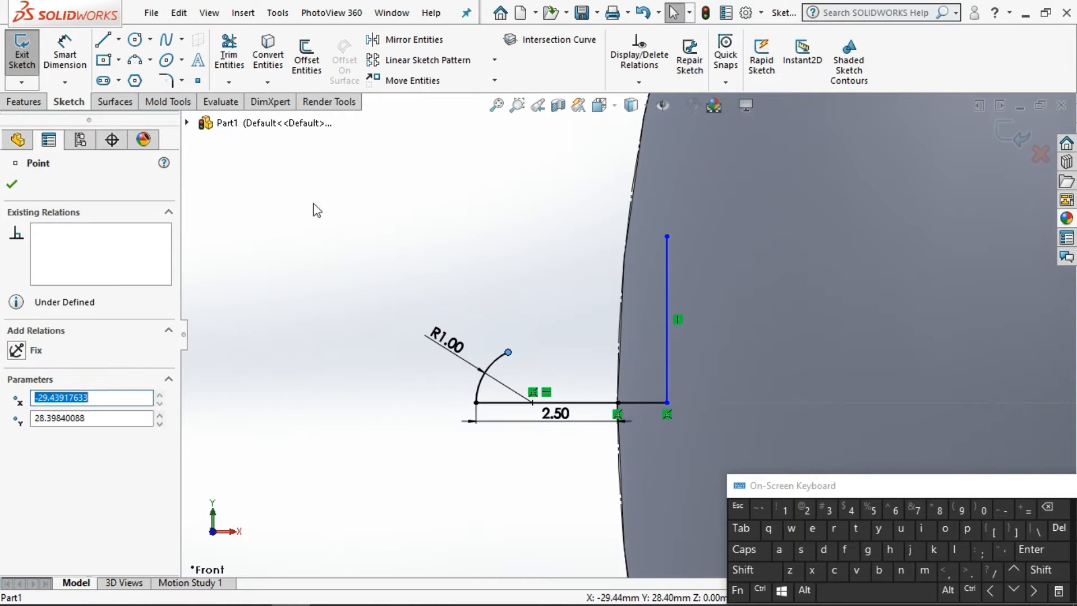
click(102, 39)
click(507, 351)
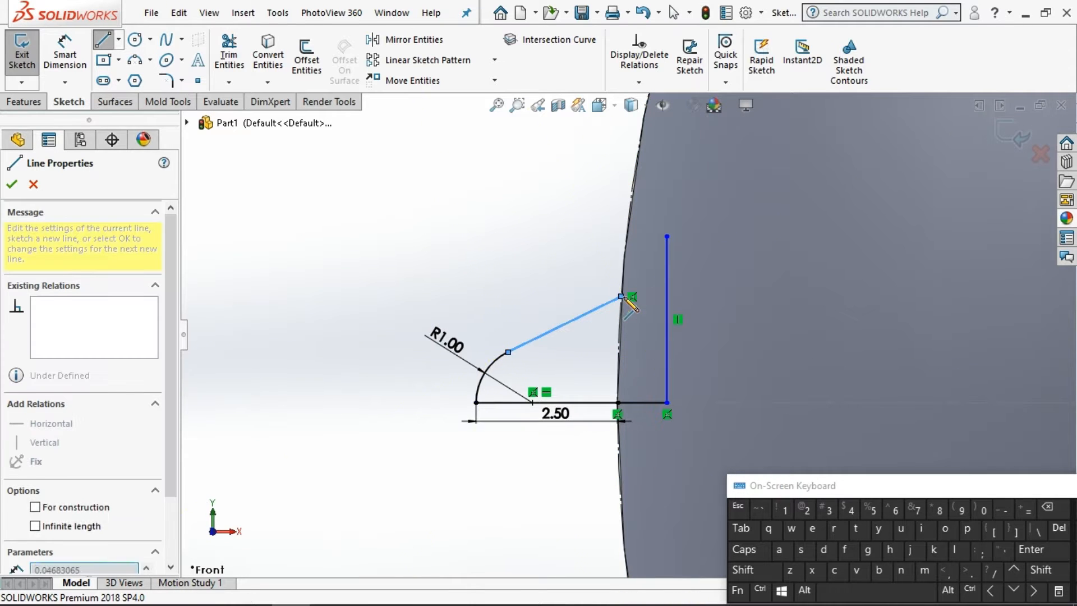
click(621, 296)
click(666, 236)
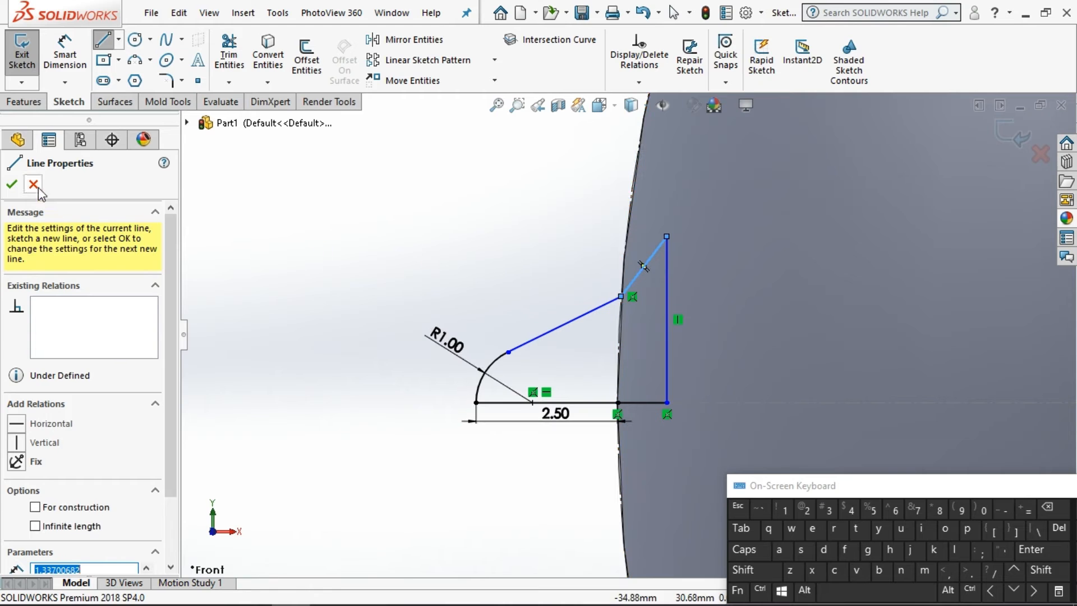
click(34, 185)
Step: Make the arc and the sloped line tangent at their shared endpoint
click(511, 356)
click(575, 258)
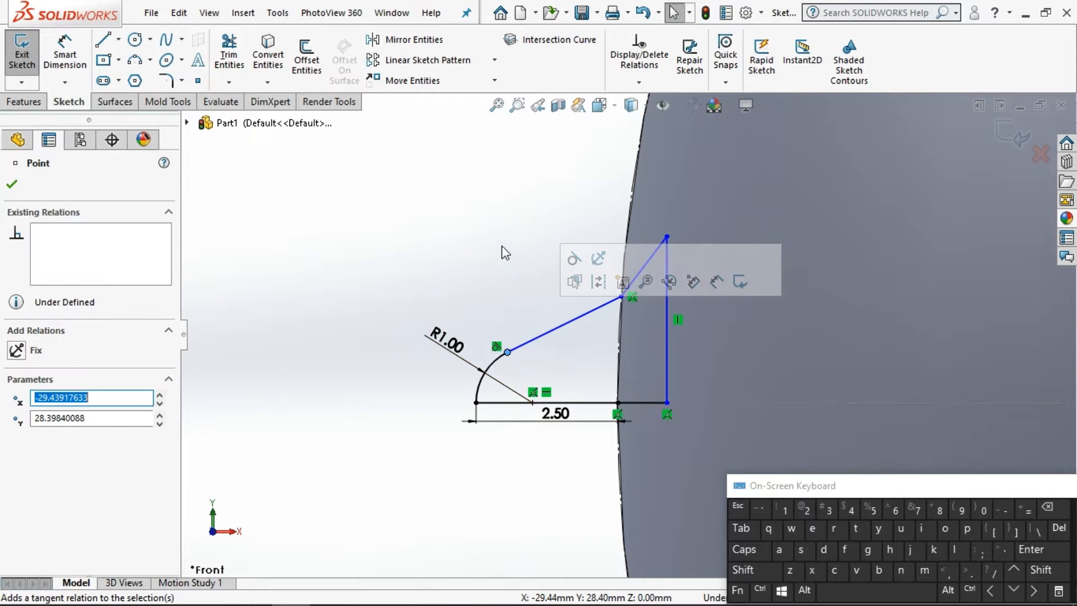
click(500, 247)
Step: Dimension the height from the baseline to the sloped line's end on the sphere's outline at 2.5 mm
click(66, 54)
click(619, 295)
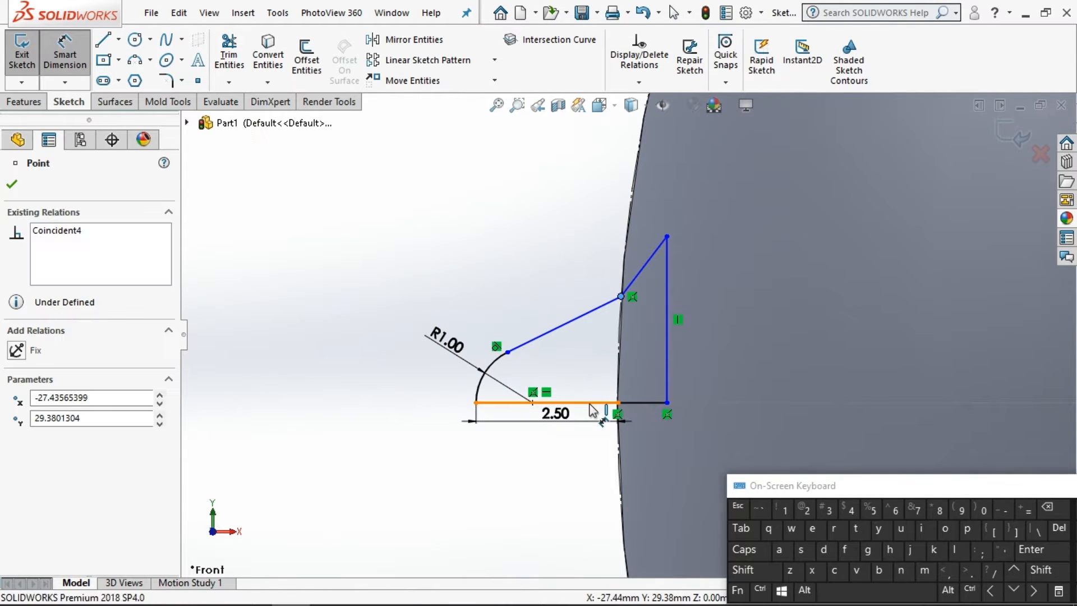
click(589, 403)
click(392, 370)
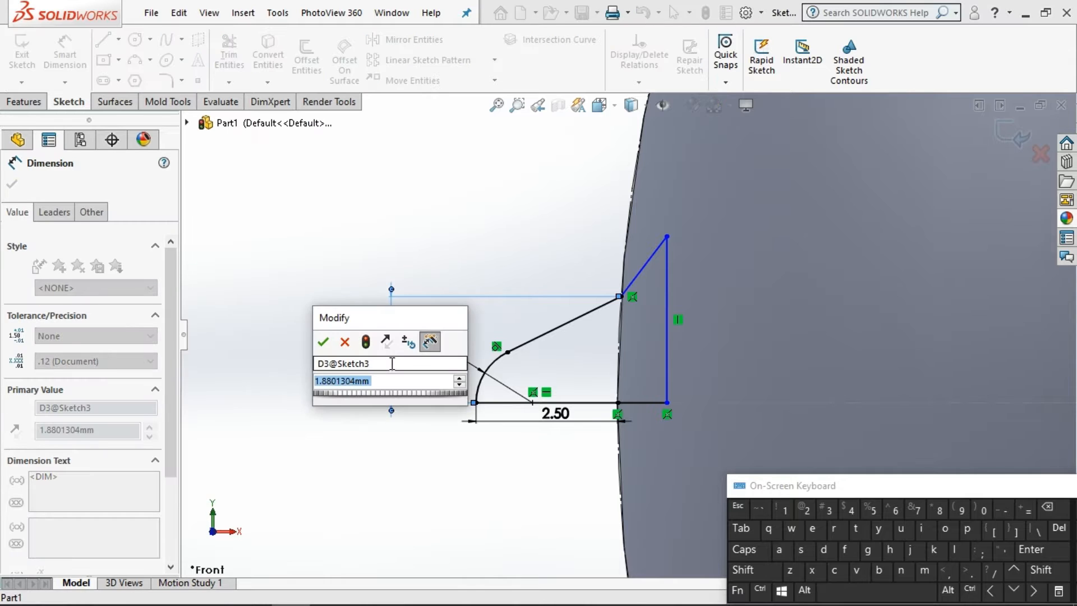
text(2.5)
key(Return)
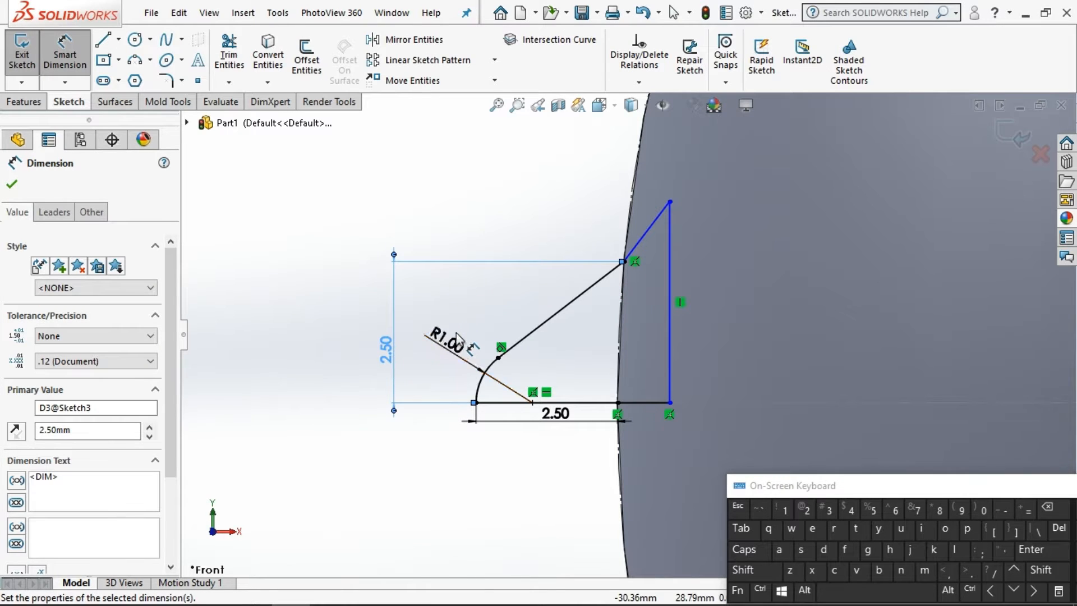
Step: Set the arc's radius to 1.5 mm
click(448, 340)
text(1.5)
key(Return)
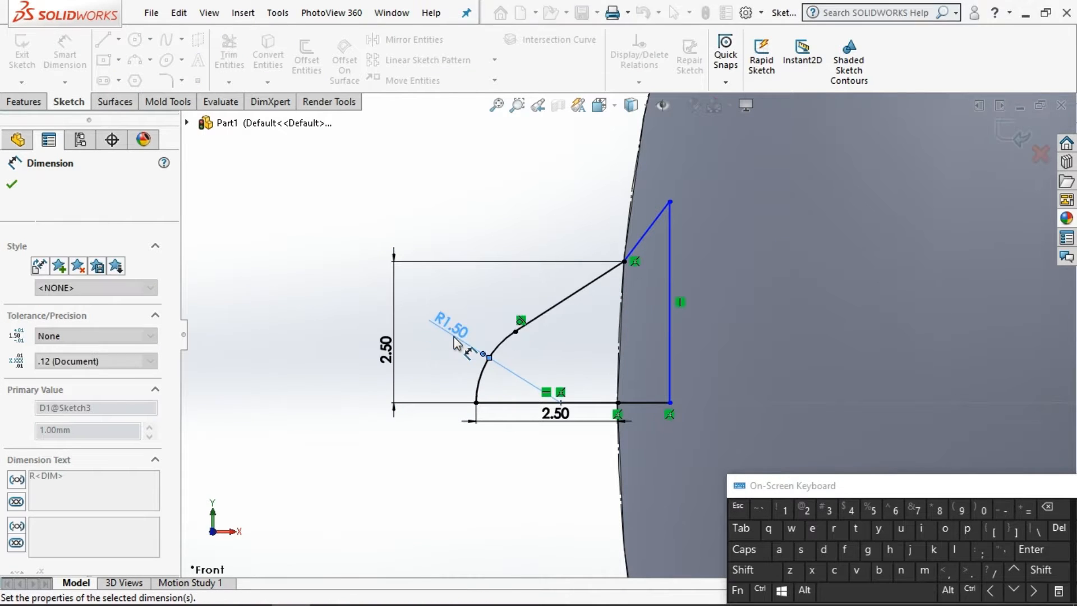
click(12, 184)
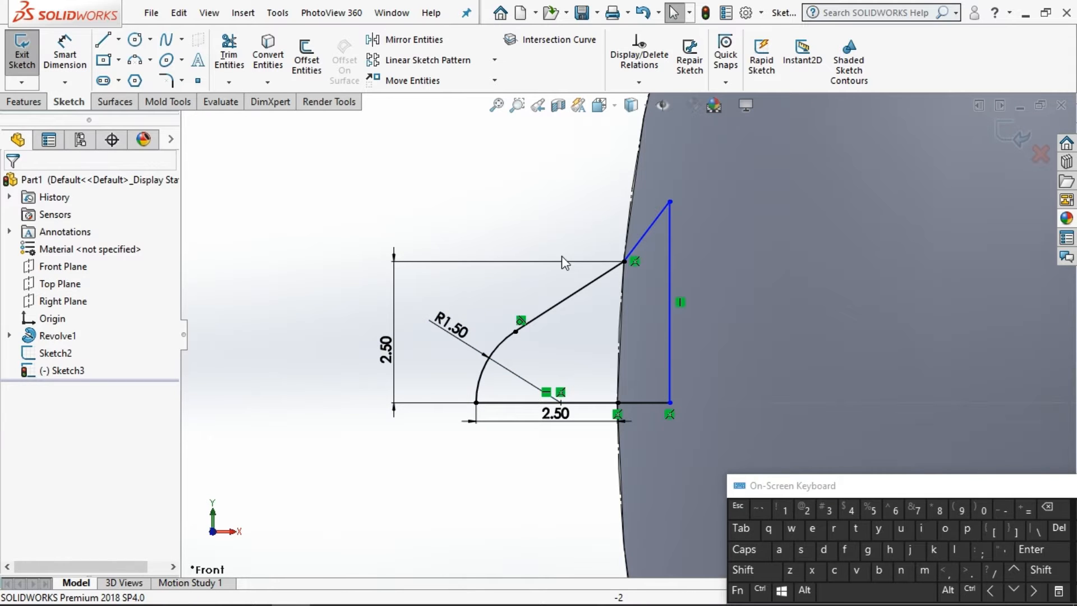
Step: Make the two sloped lines meeting at the sphere's outline collinear
click(634, 248)
ctrl+click(596, 280)
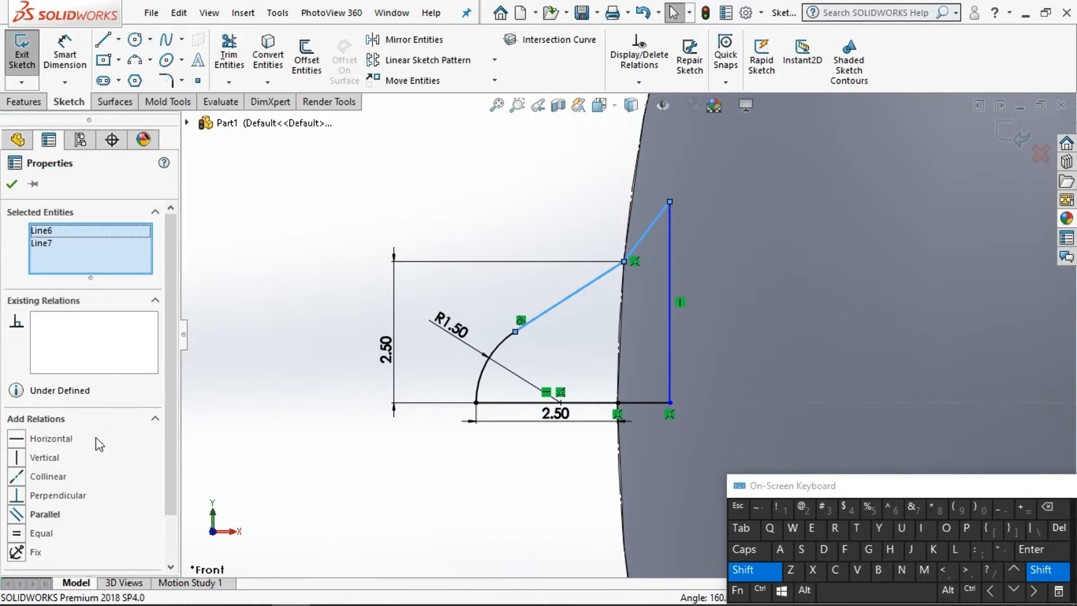
click(48, 476)
click(546, 470)
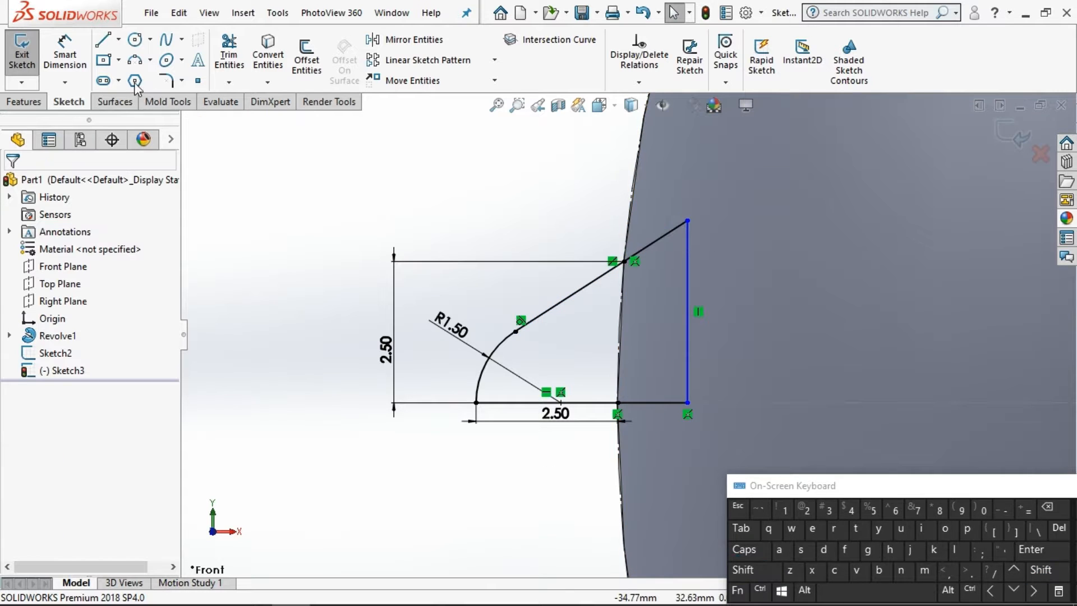
Step: Dimension the baseline segment inside the sphere at 1 mm
click(64, 53)
click(663, 399)
click(654, 430)
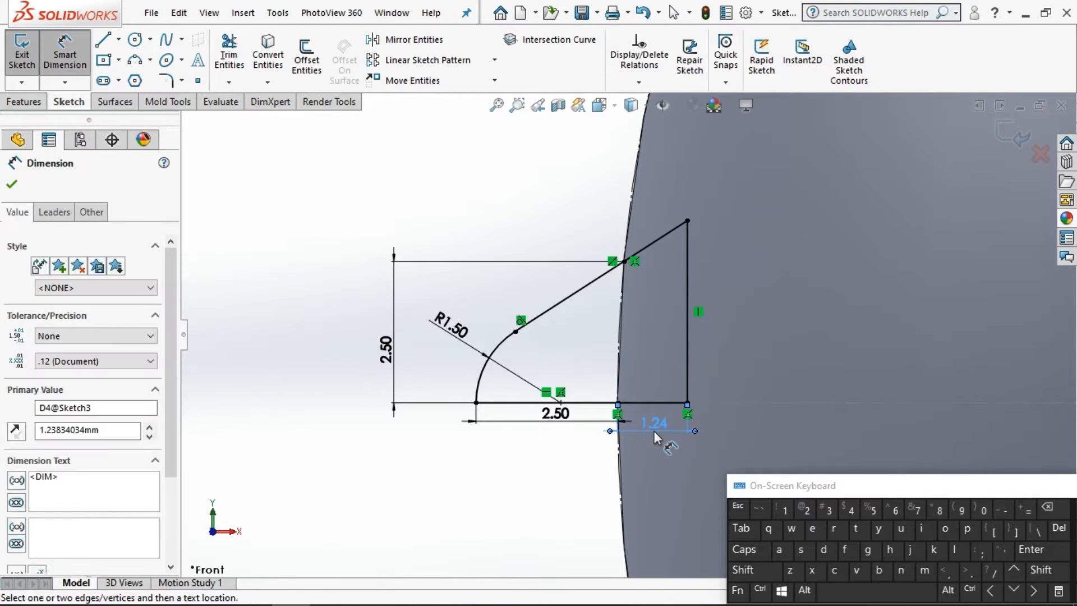
text(1)
key(Return)
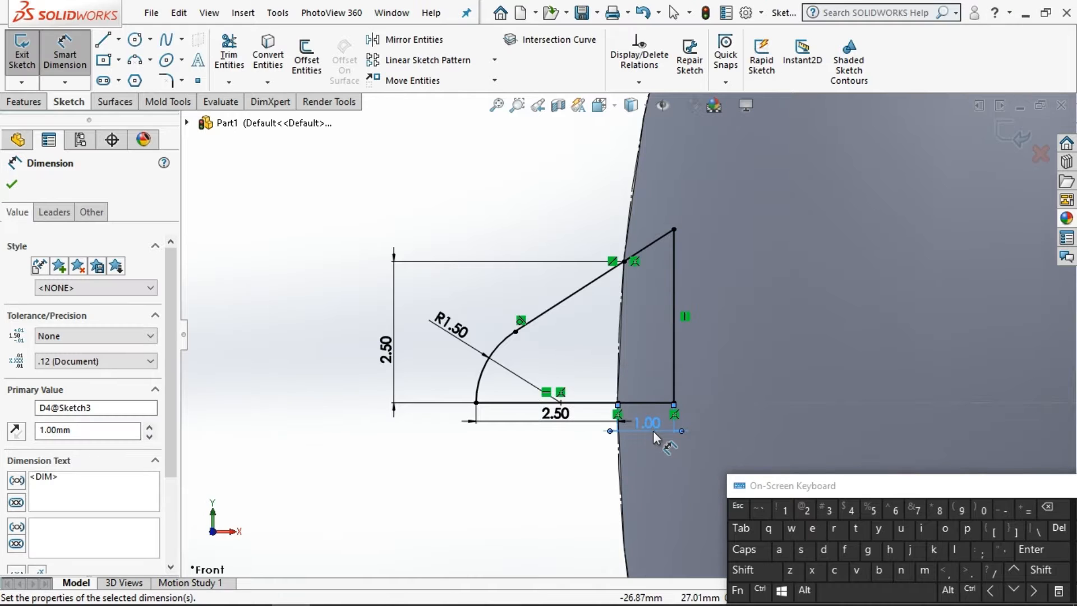
Step: Revolve the closed profile 360° about its baseline as a boss merged with the sphere
scroll(622, 336, up, 2)
click(25, 101)
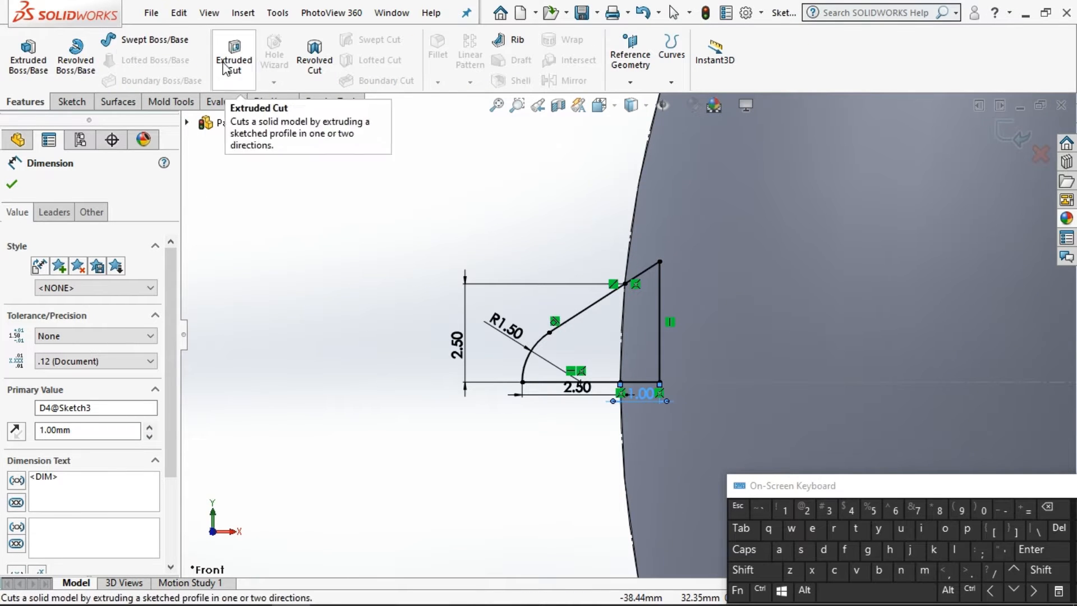
click(75, 56)
click(606, 383)
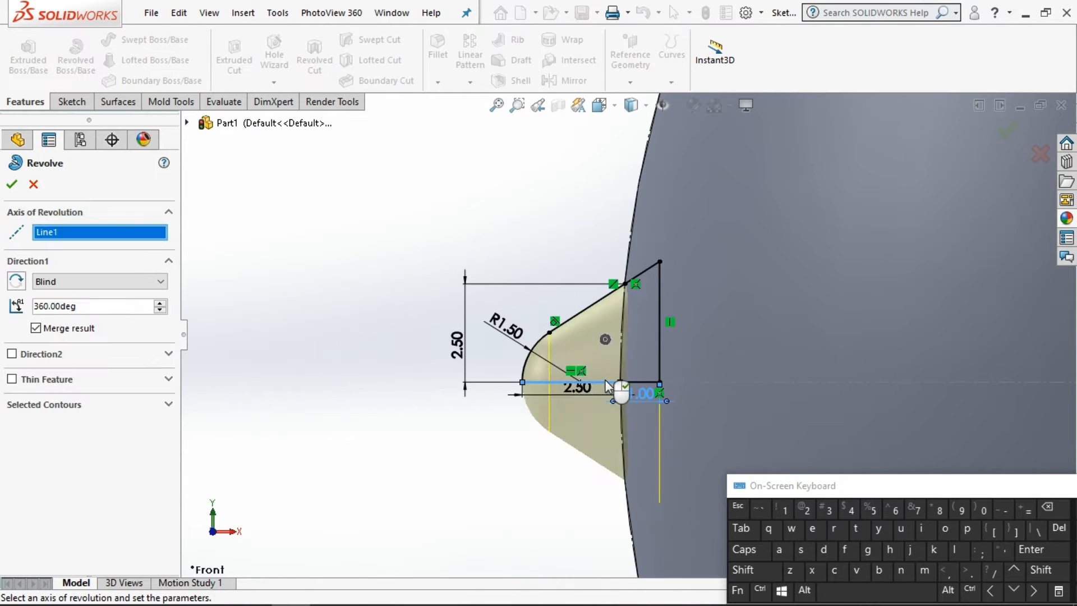
click(14, 185)
scroll(464, 282, up, 5)
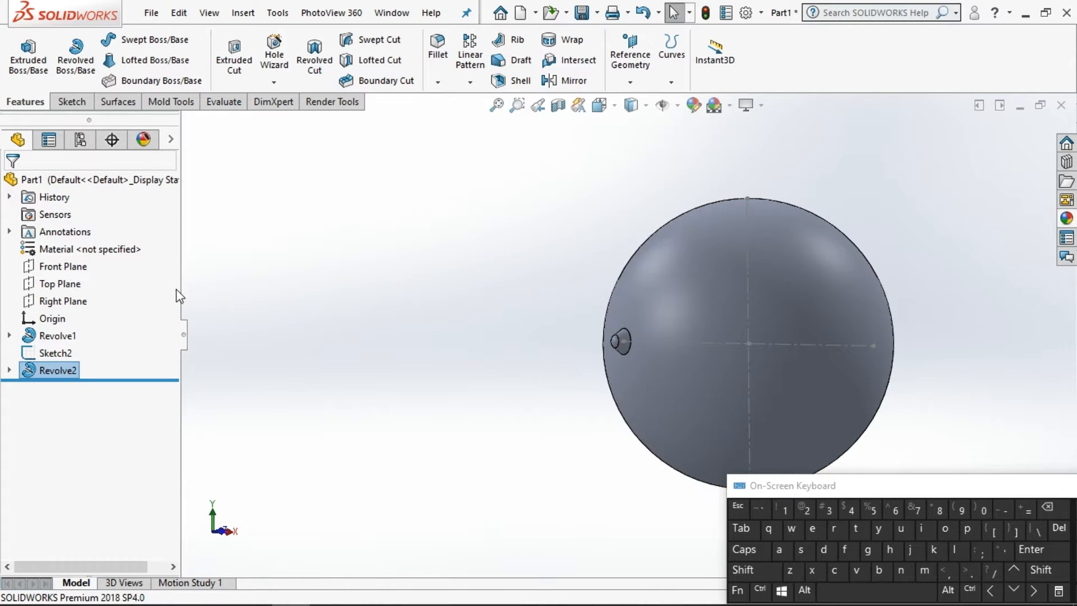
click(469, 83)
click(494, 117)
click(746, 361)
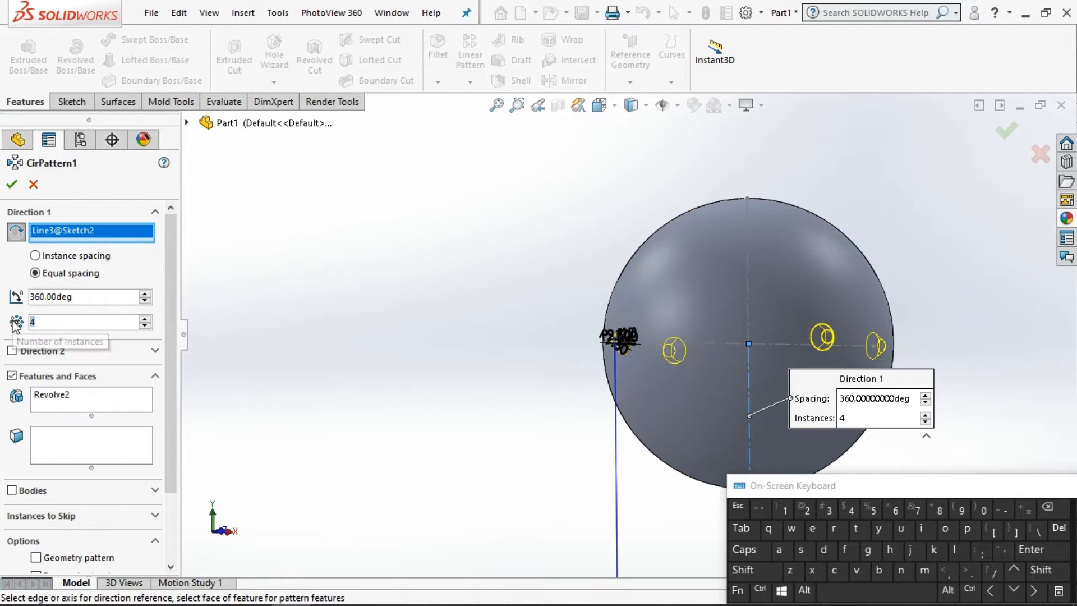
text(20)
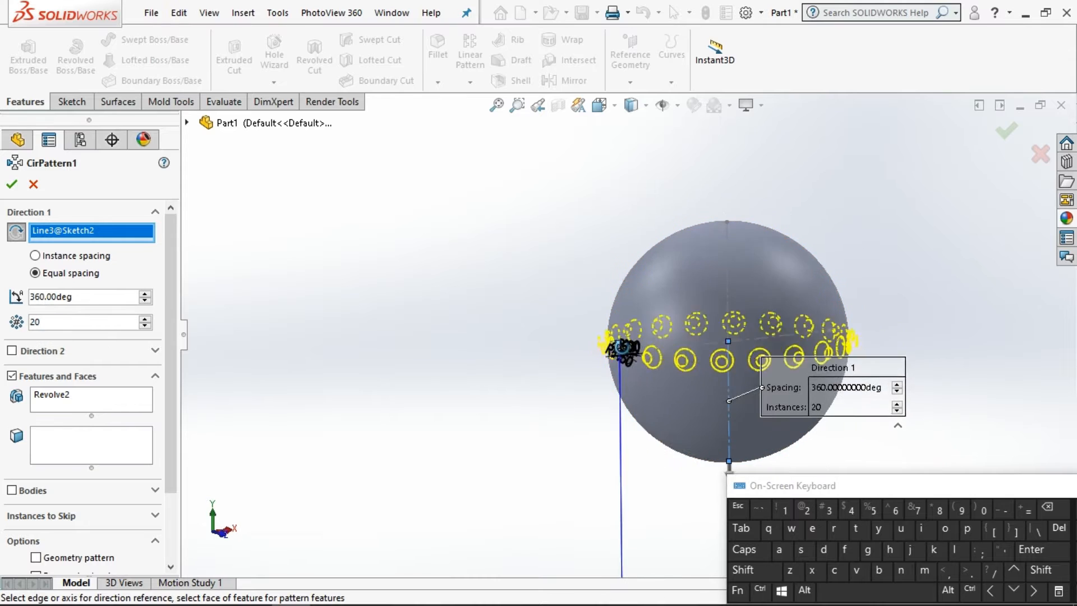
click(33, 184)
click(438, 50)
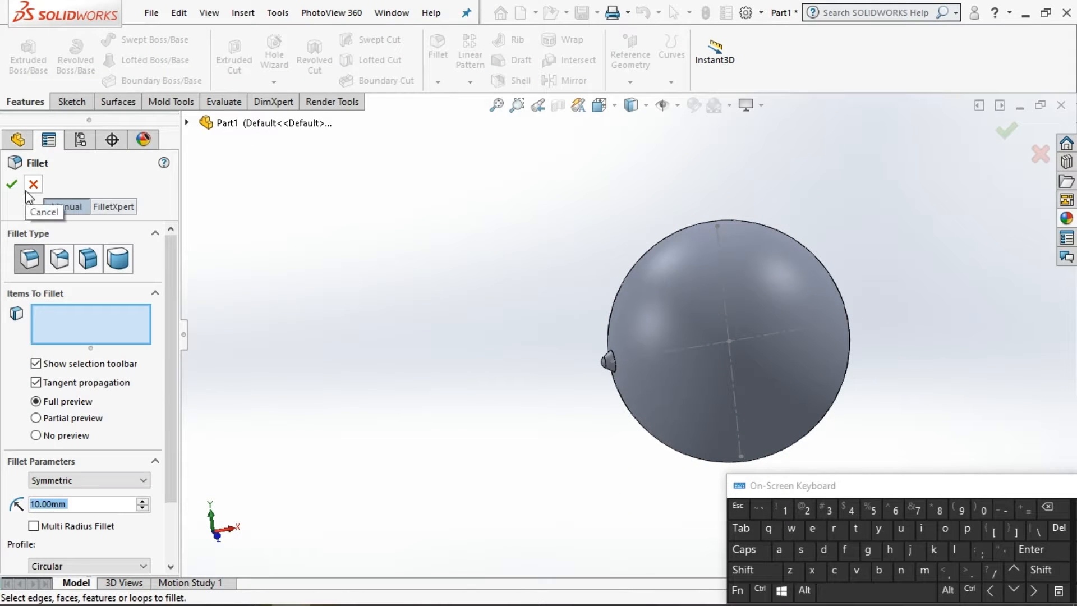
click(34, 184)
Step: Create a circular pattern of the revolved stud about the sphere's vertical centerline with 20 equally spaced instances over 360°
click(470, 81)
click(494, 117)
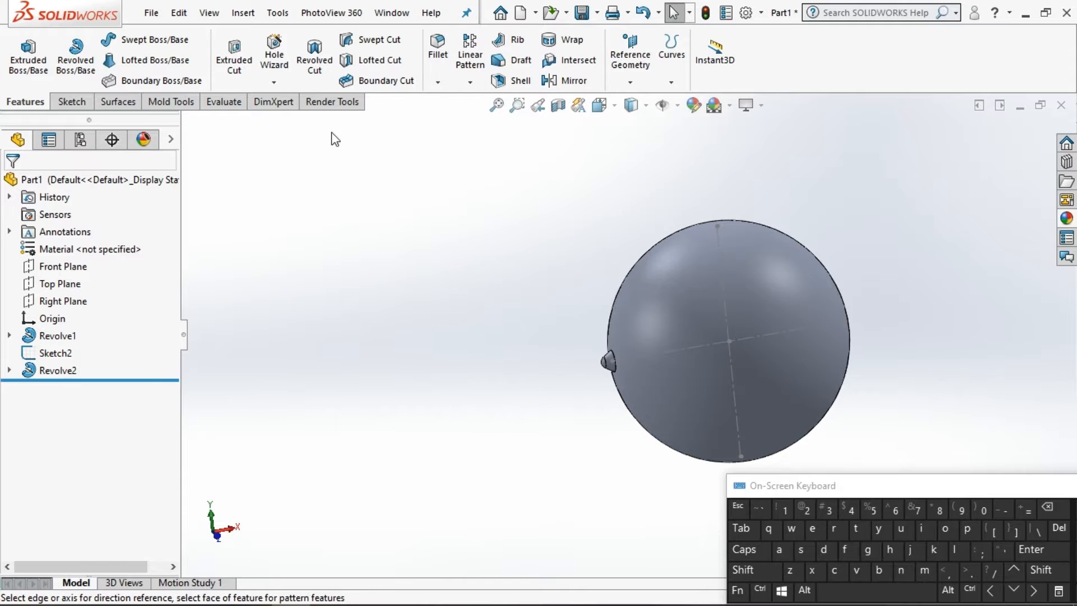
click(728, 359)
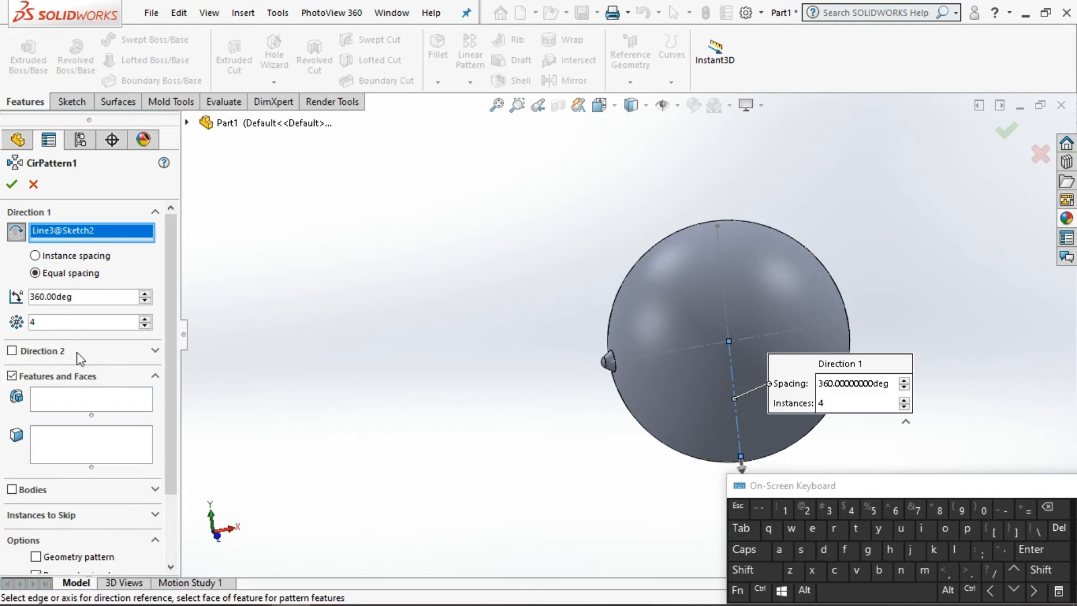
text(20)
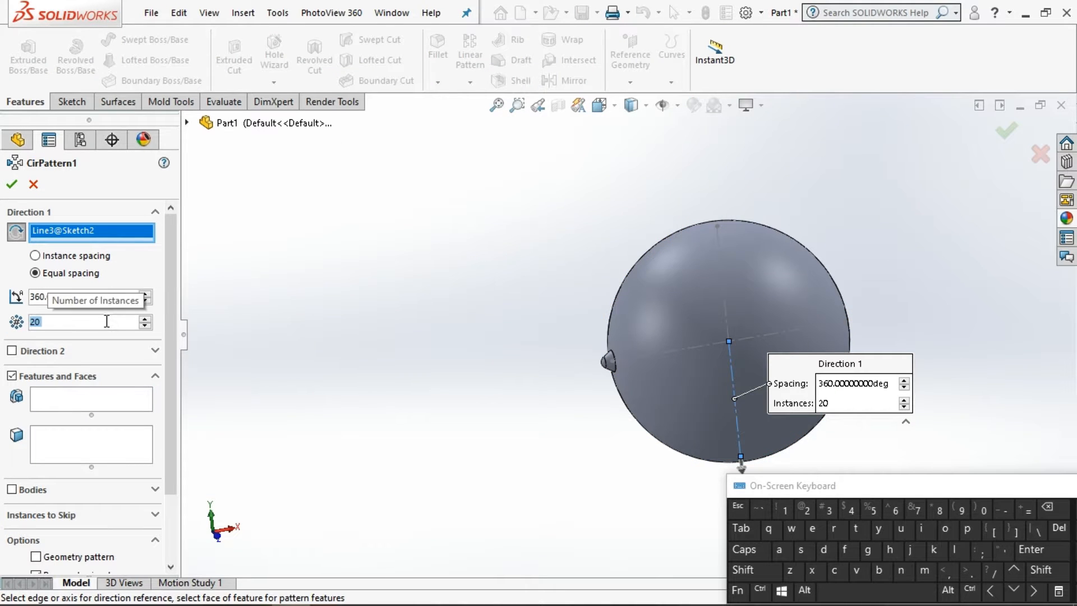
scroll(608, 353, down, 5)
click(134, 402)
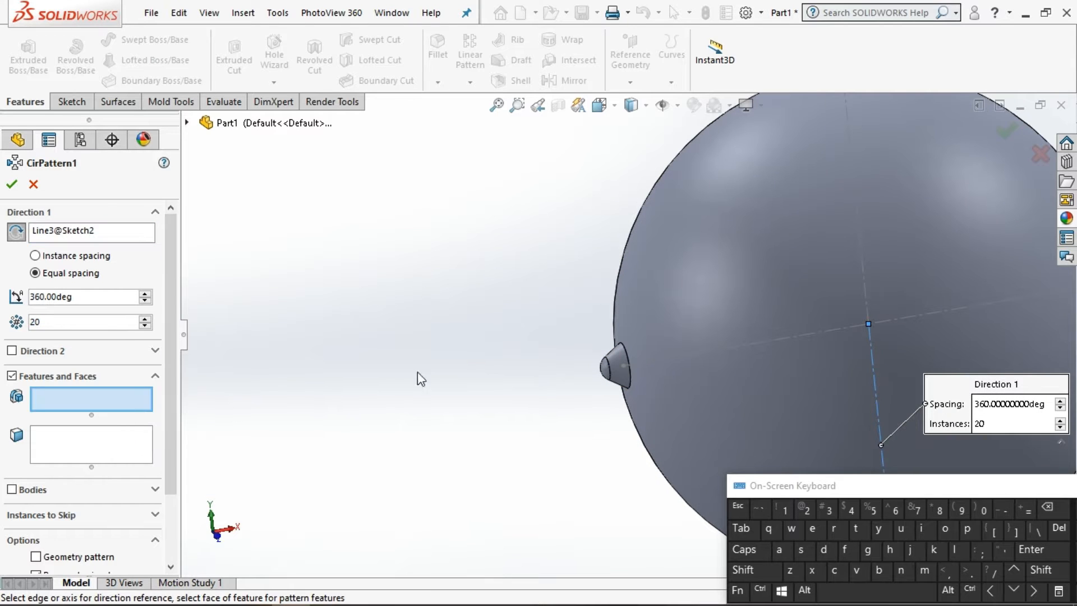
click(614, 358)
click(12, 185)
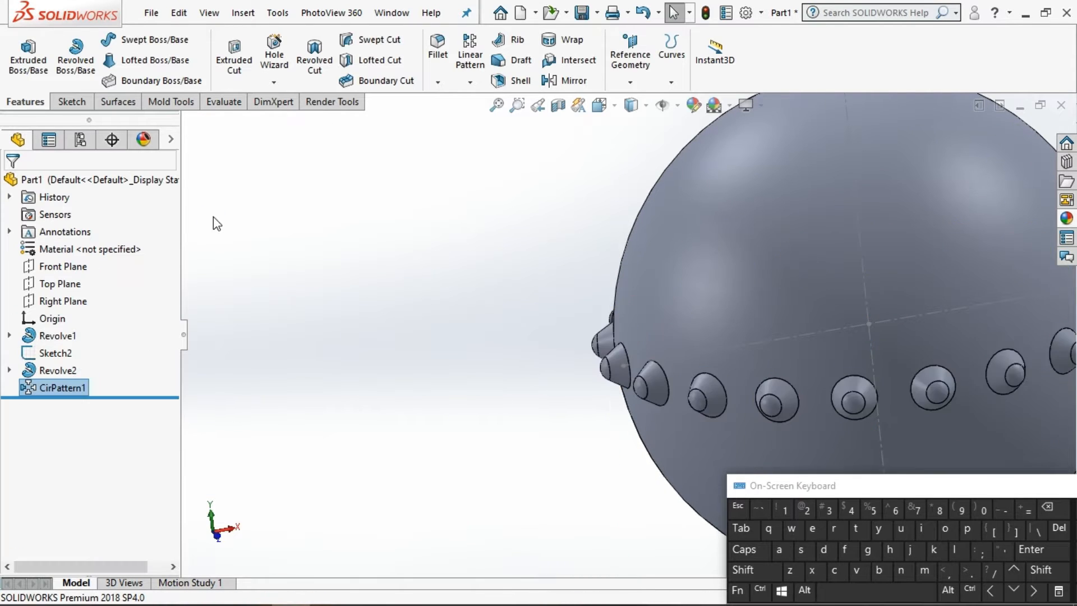
scroll(328, 247, up, 5)
click(609, 110)
click(615, 167)
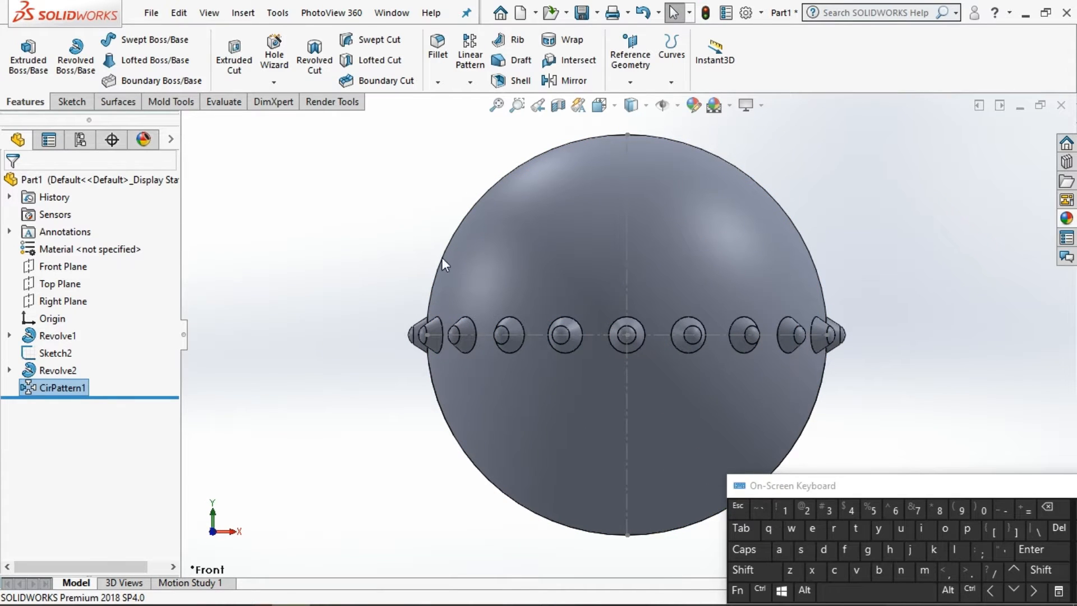
scroll(621, 286, up, 3)
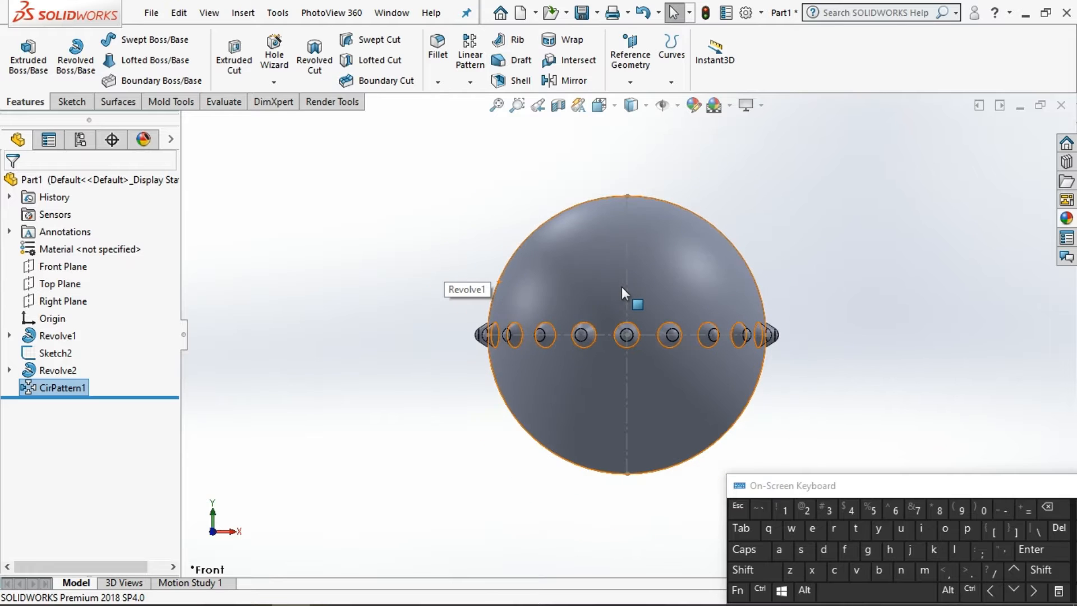
scroll(491, 287, down, 2)
click(56, 263)
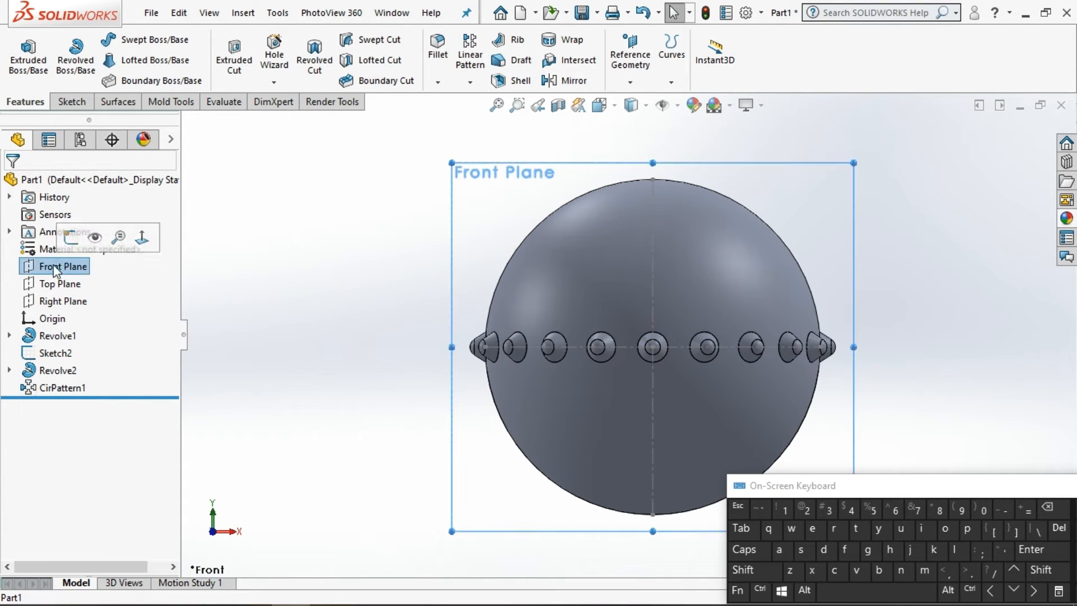
click(82, 245)
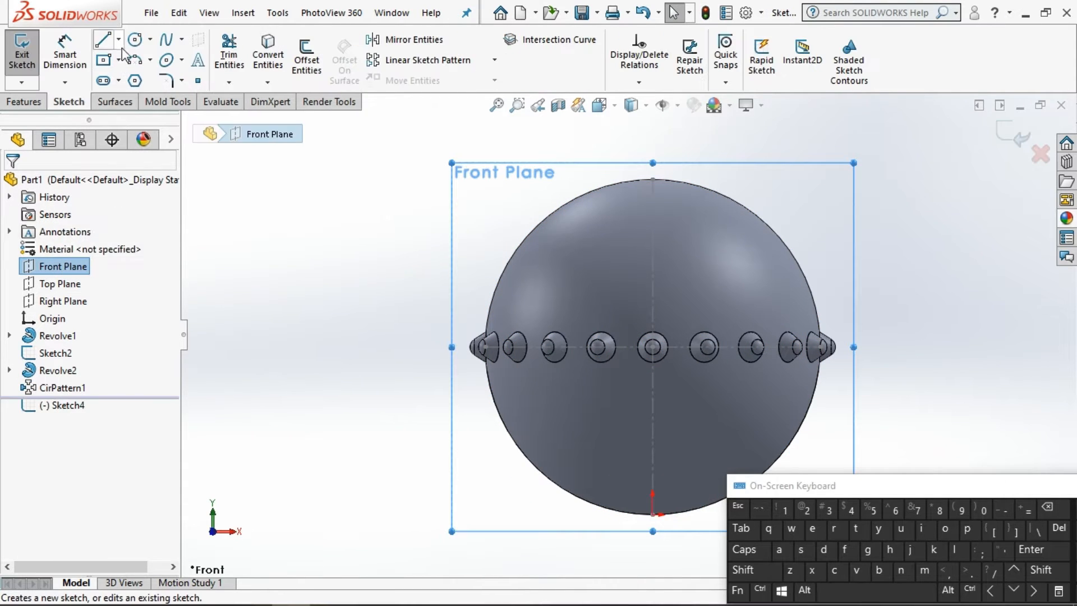
scroll(631, 223, up, 2)
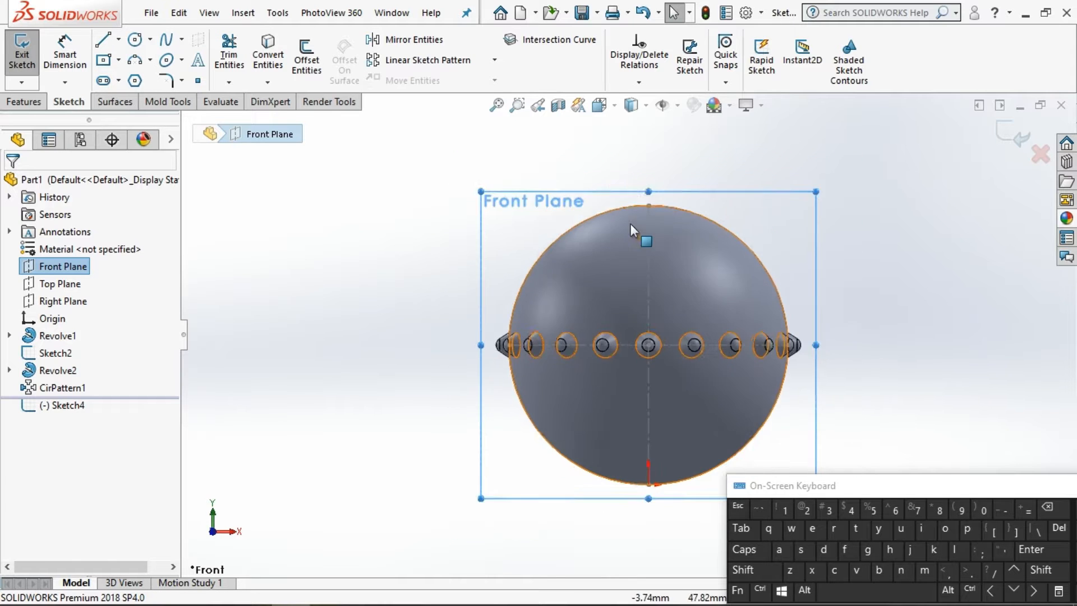
middle_drag(510, 312, 505, 344)
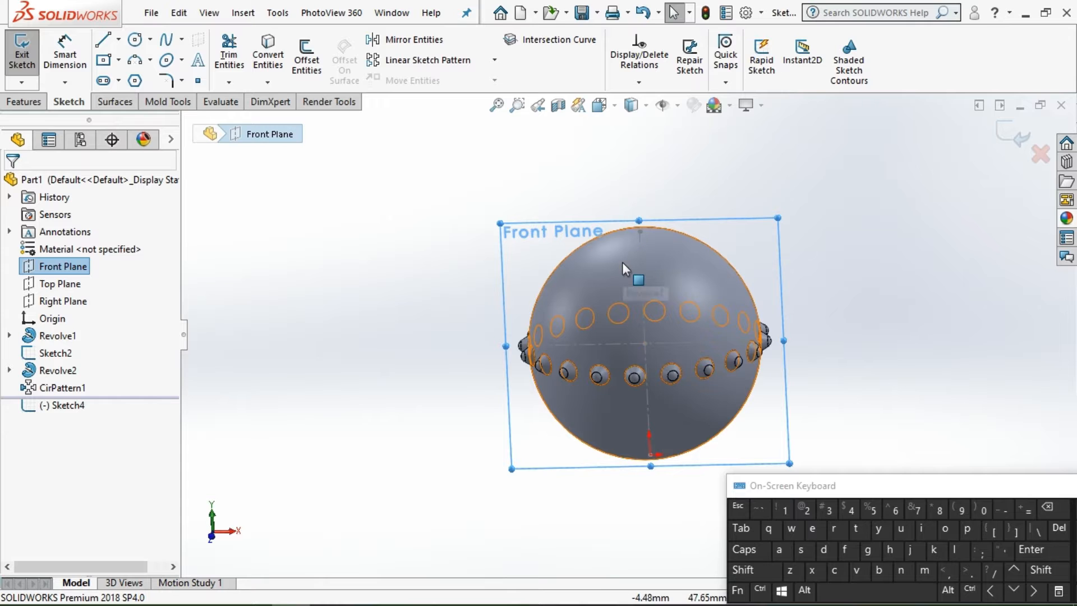
mouse_move(557, 297)
middle_down()
mouse_move(557, 348)
mouse_move(569, 298)
mouse_move(561, 278)
middle_up()
click(599, 105)
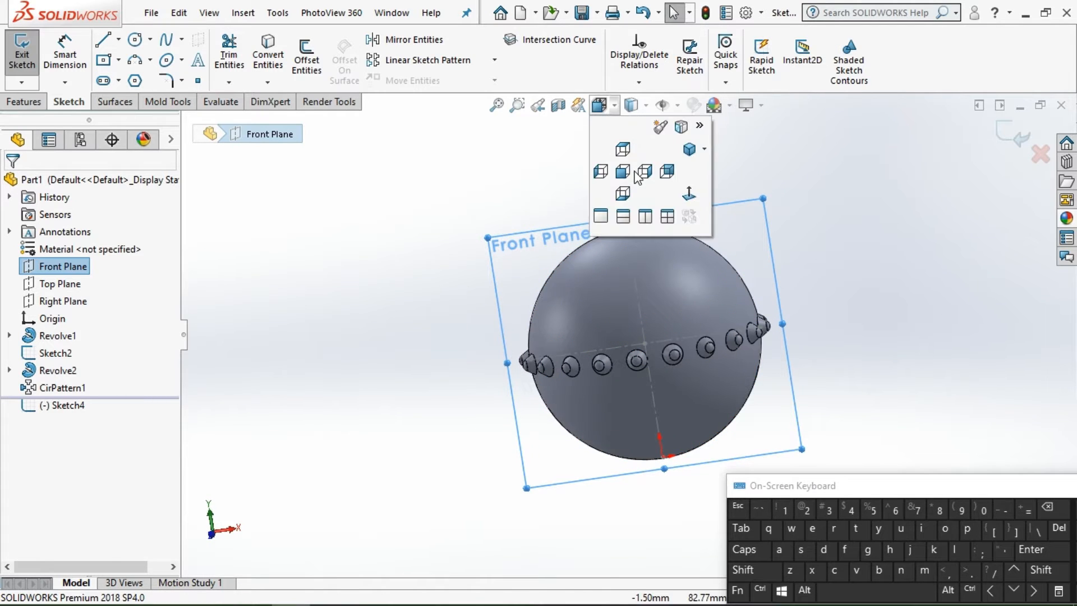
click(623, 171)
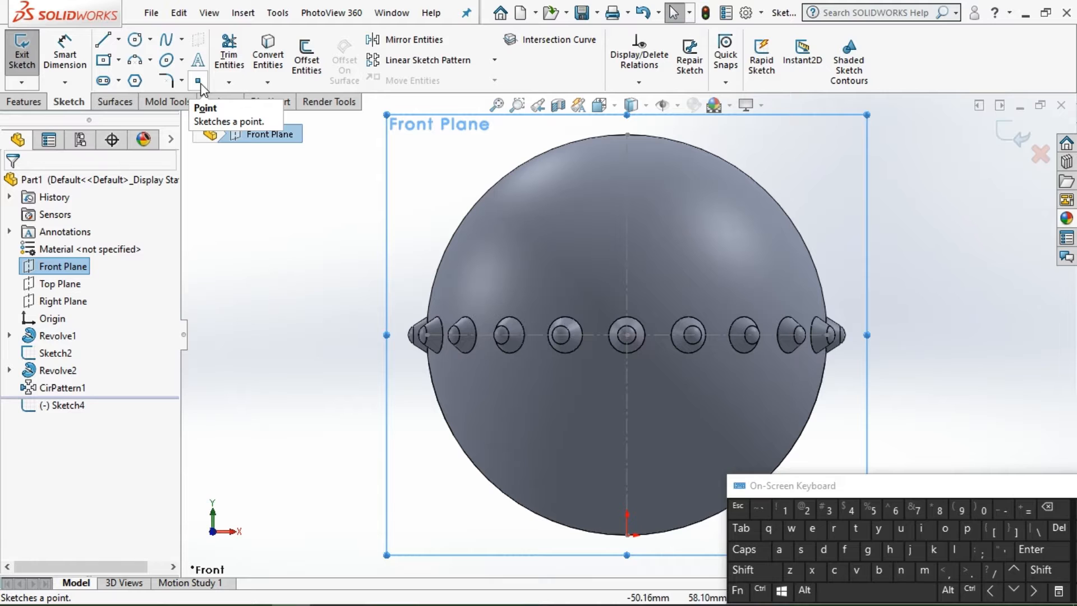
click(103, 39)
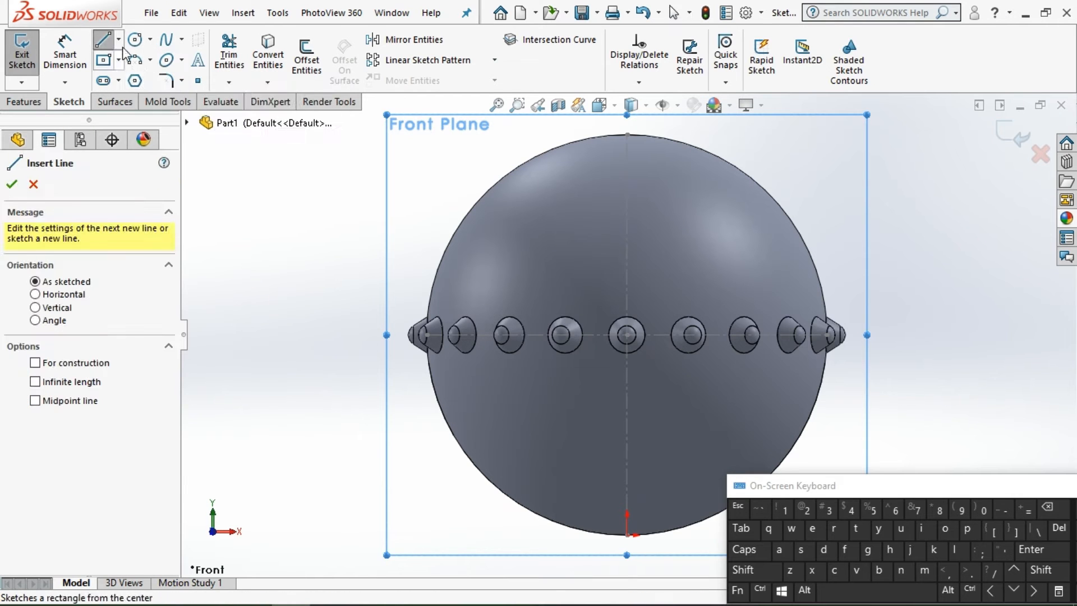
click(118, 39)
click(133, 80)
click(626, 335)
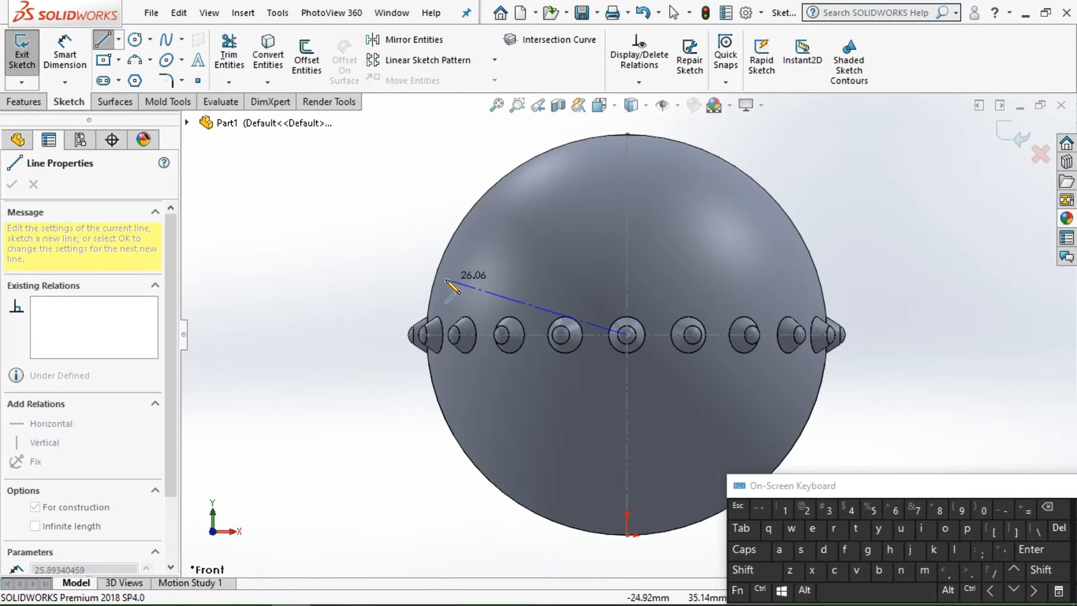
double_click(439, 269)
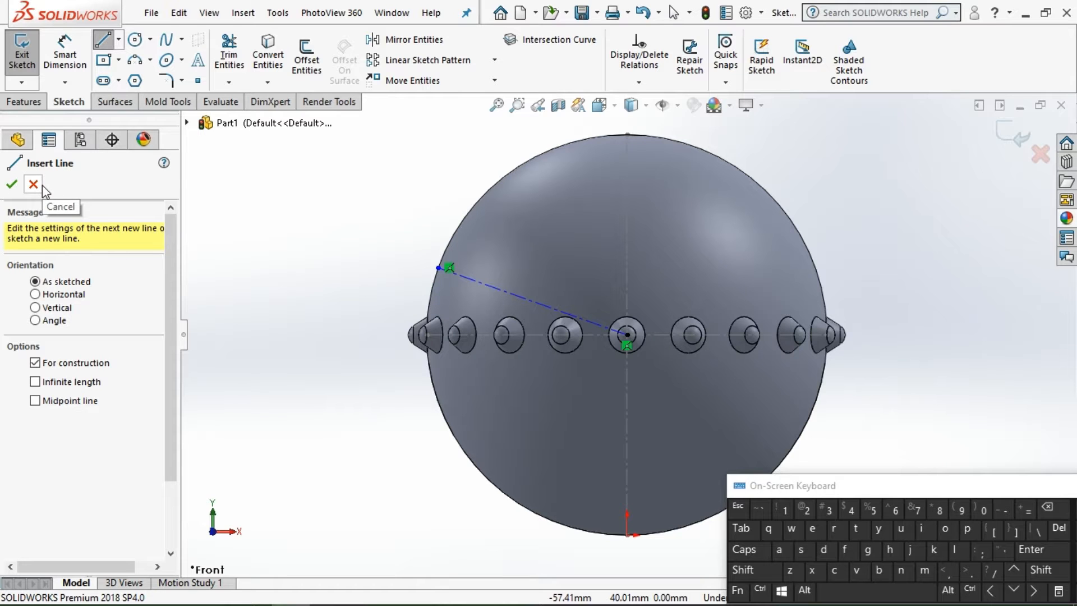
middle_drag(274, 230, 304, 301)
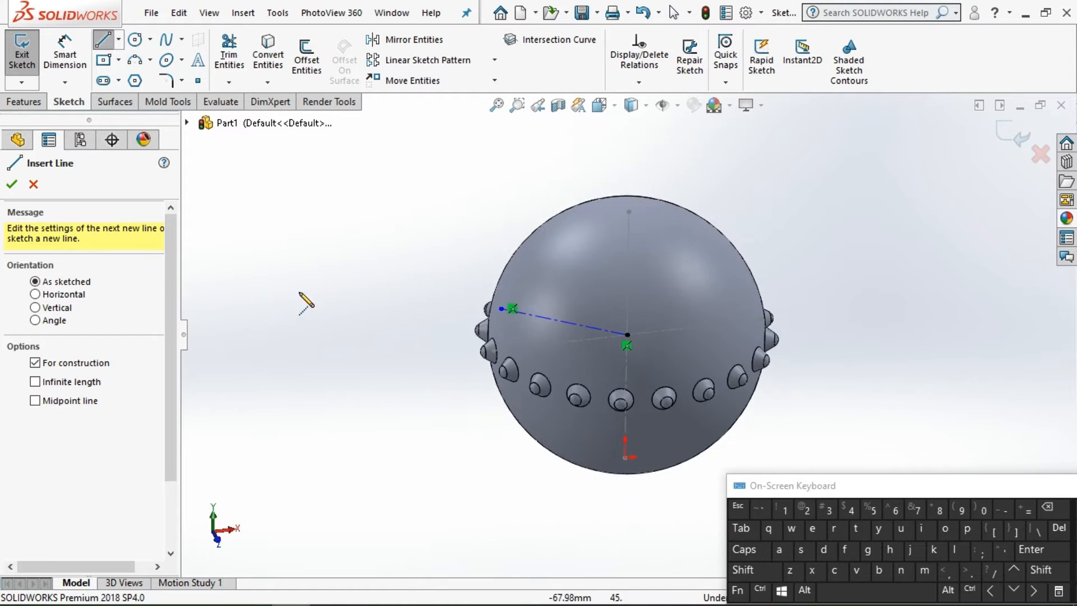
click(1032, 159)
click(602, 105)
click(623, 171)
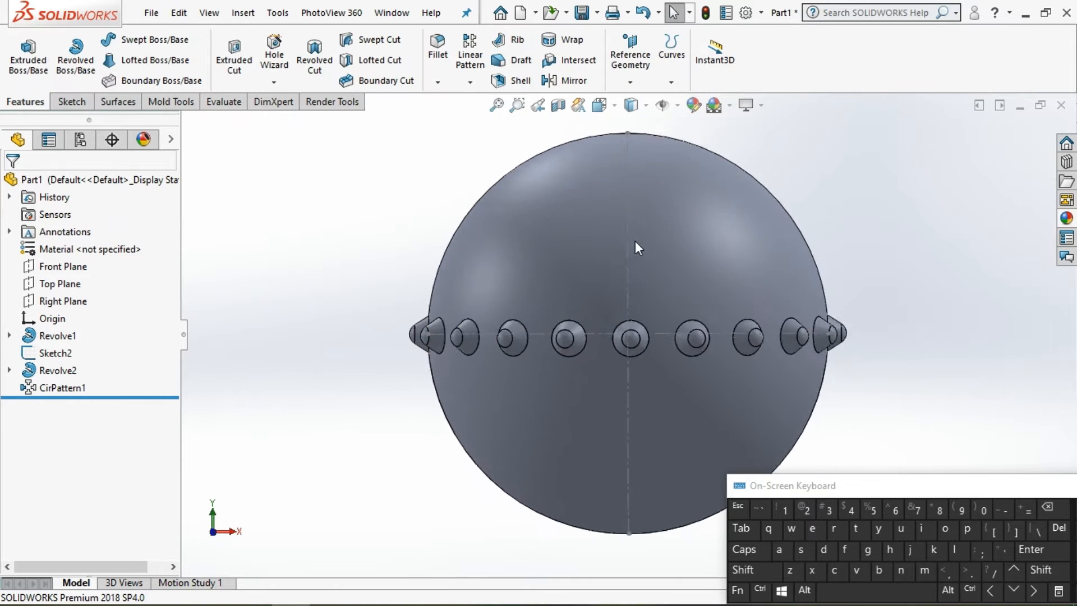
scroll(627, 292, down, 1)
click(40, 266)
click(49, 240)
click(103, 40)
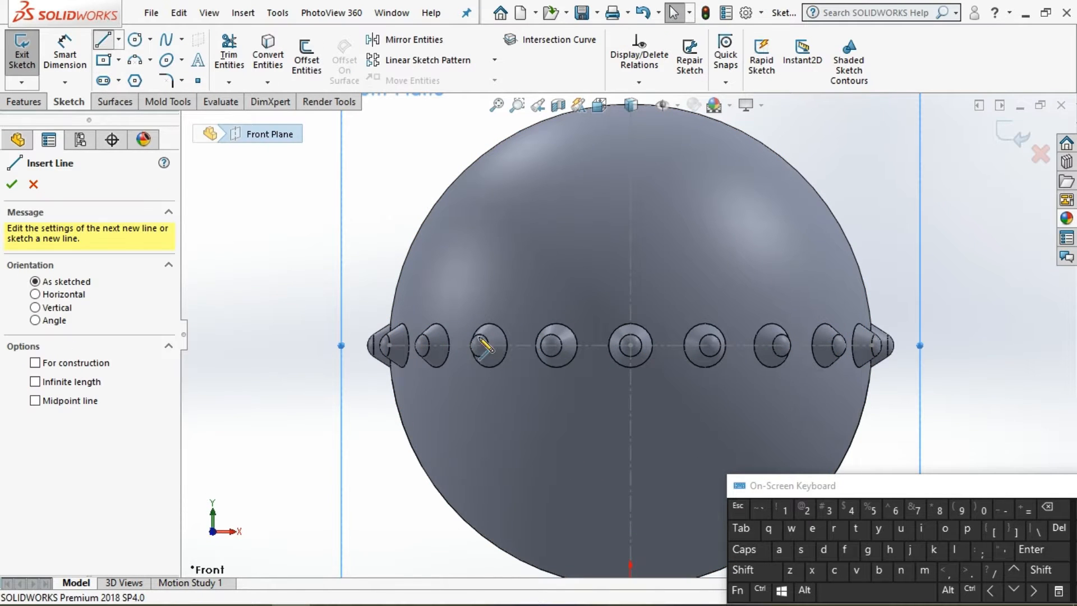
click(631, 346)
scroll(577, 345, down, 1)
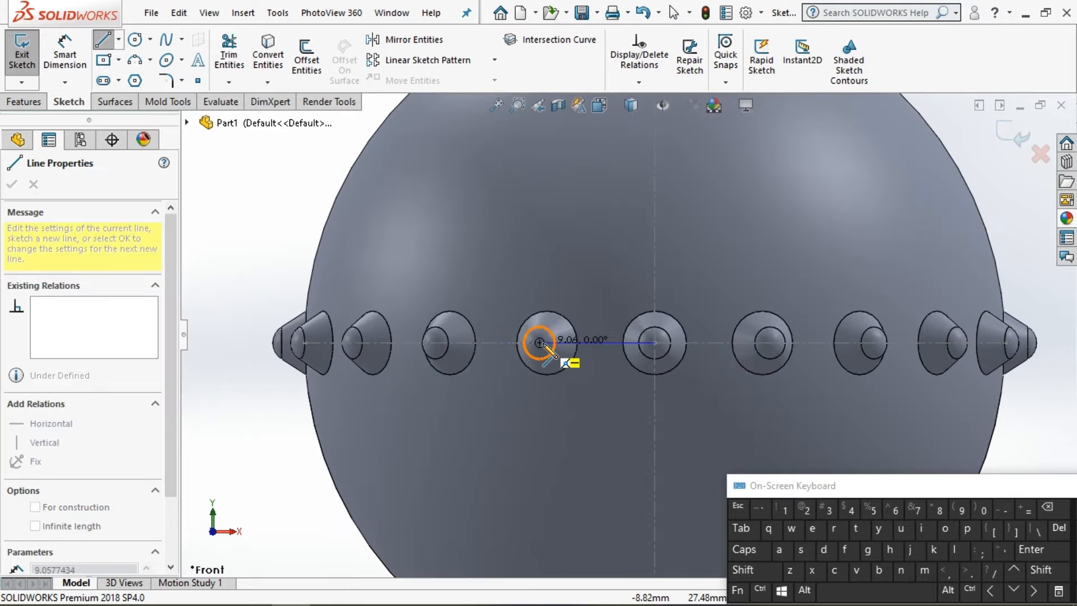
click(539, 343)
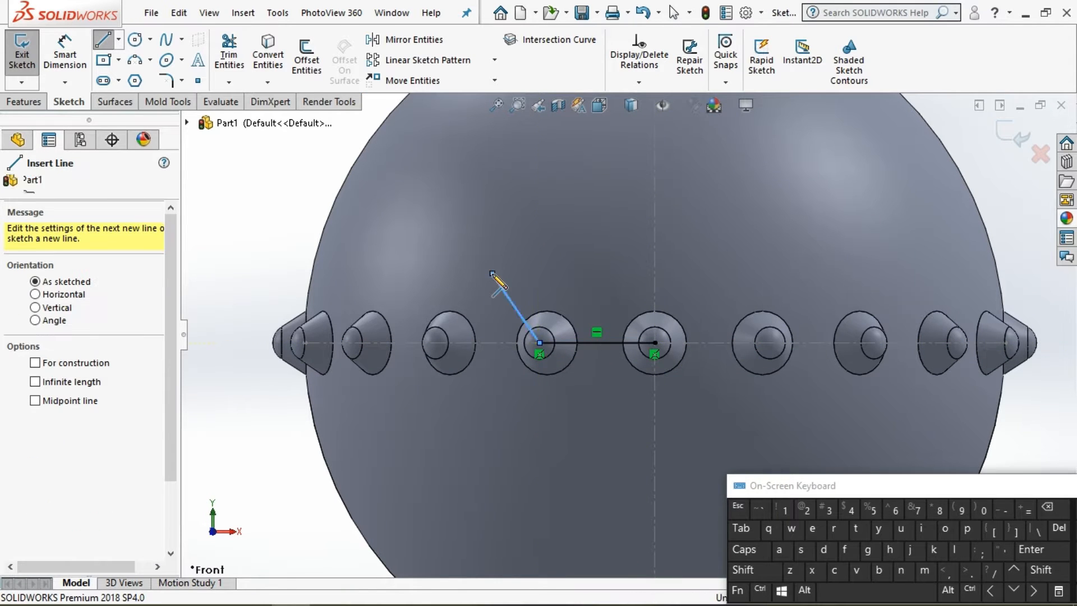
click(12, 184)
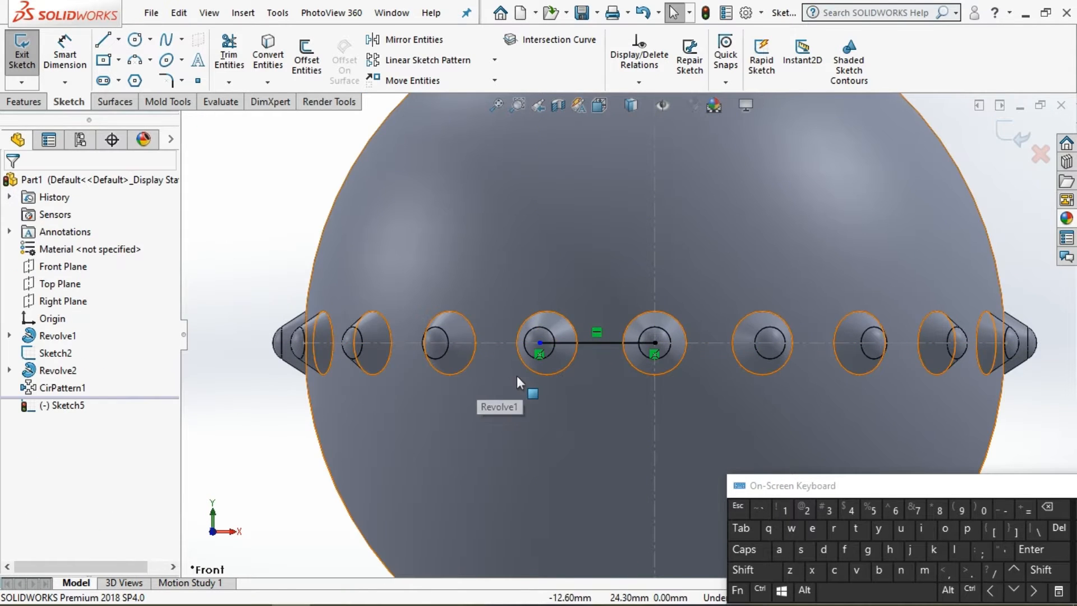
Step: Start a sketch on the Top Plane and draw a centerline from the origin to the tip of the stud left of the front one
key(f)
click(601, 106)
click(623, 148)
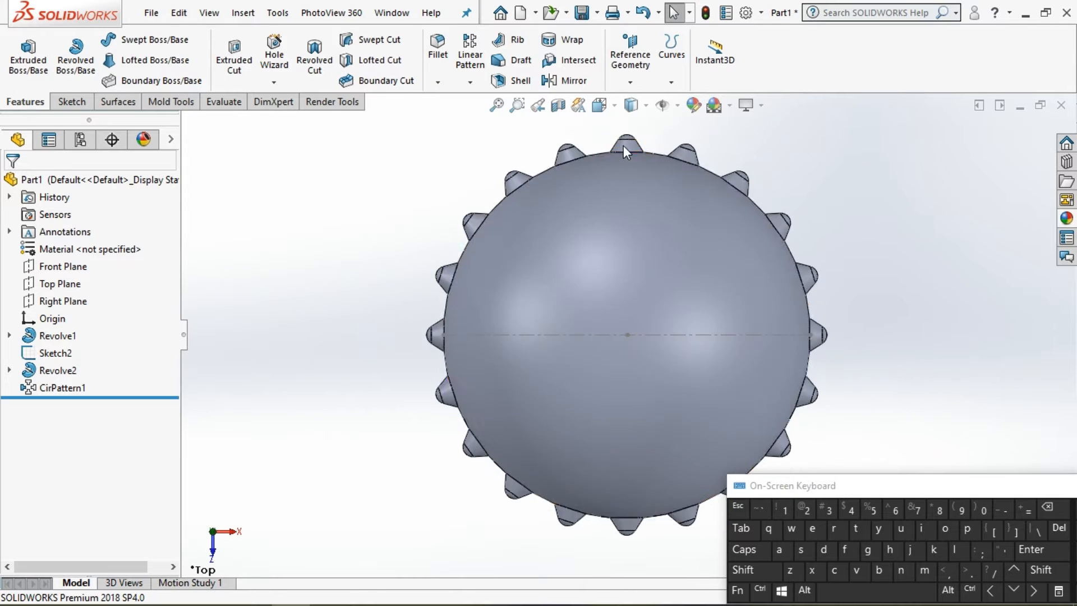
scroll(626, 216, up, 2)
scroll(625, 474, down, 4)
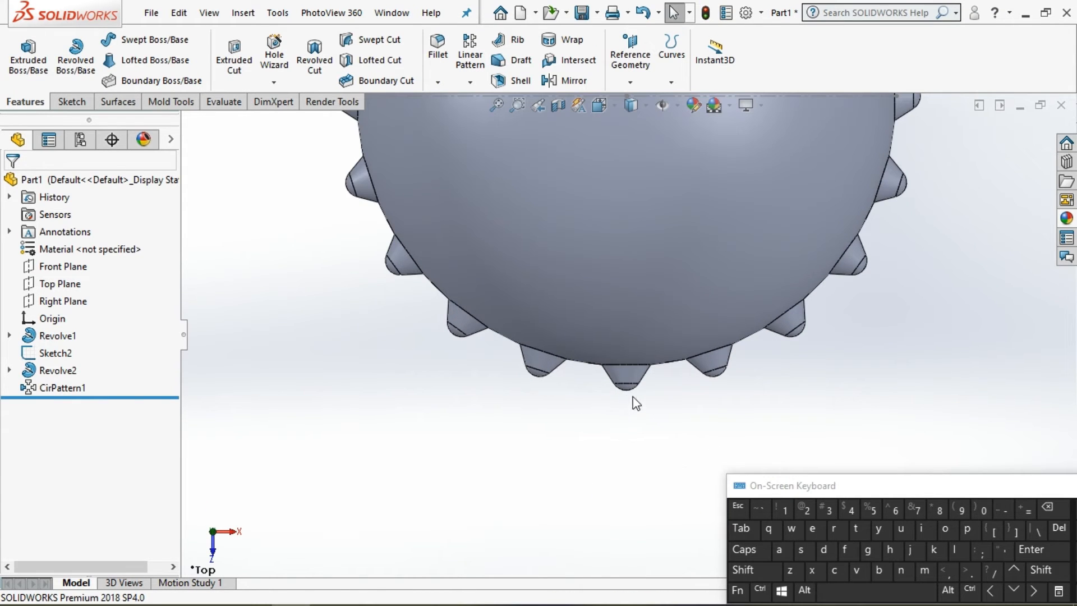
click(60, 284)
click(120, 261)
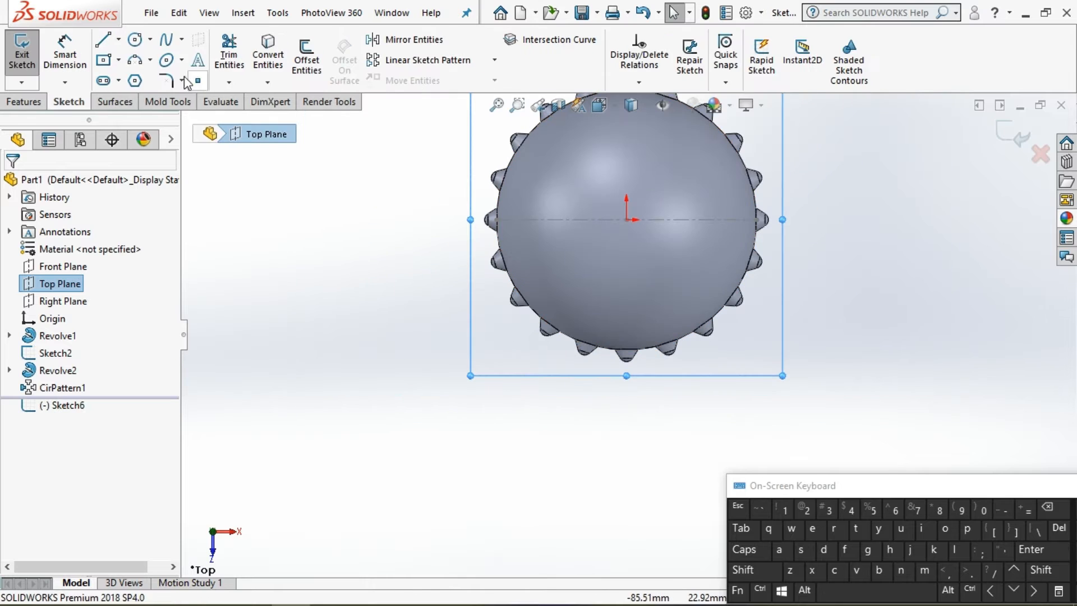
click(118, 39)
click(141, 78)
click(627, 219)
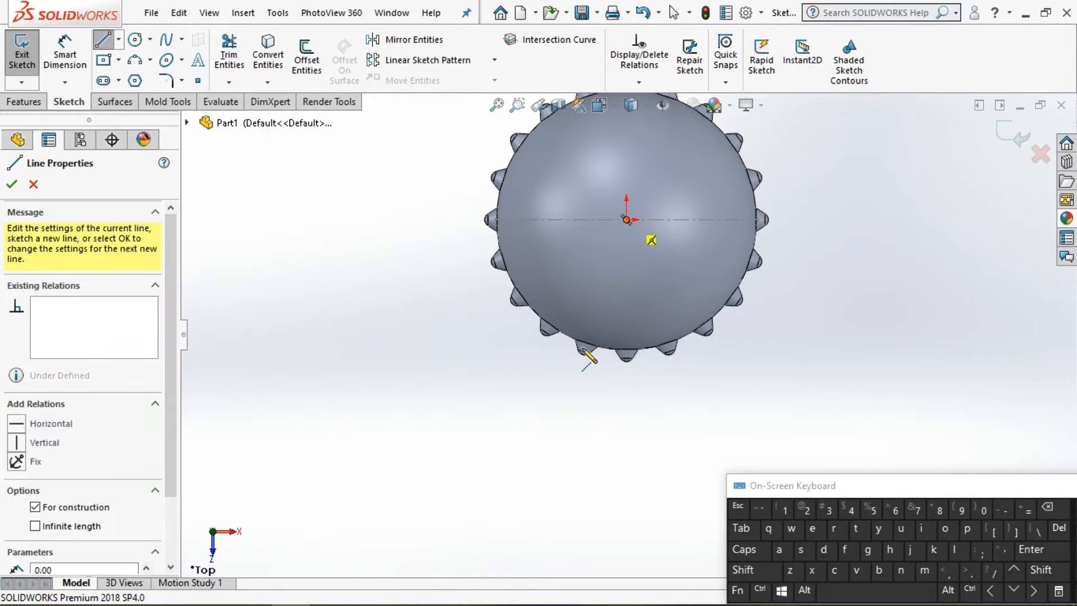
scroll(583, 365, down, 3)
double_click(579, 371)
Step: Draw a vertical centerline from the origin to the front stud's tip and another about 34.79 mm long from the origin between the two studs
scroll(625, 397, up, 3)
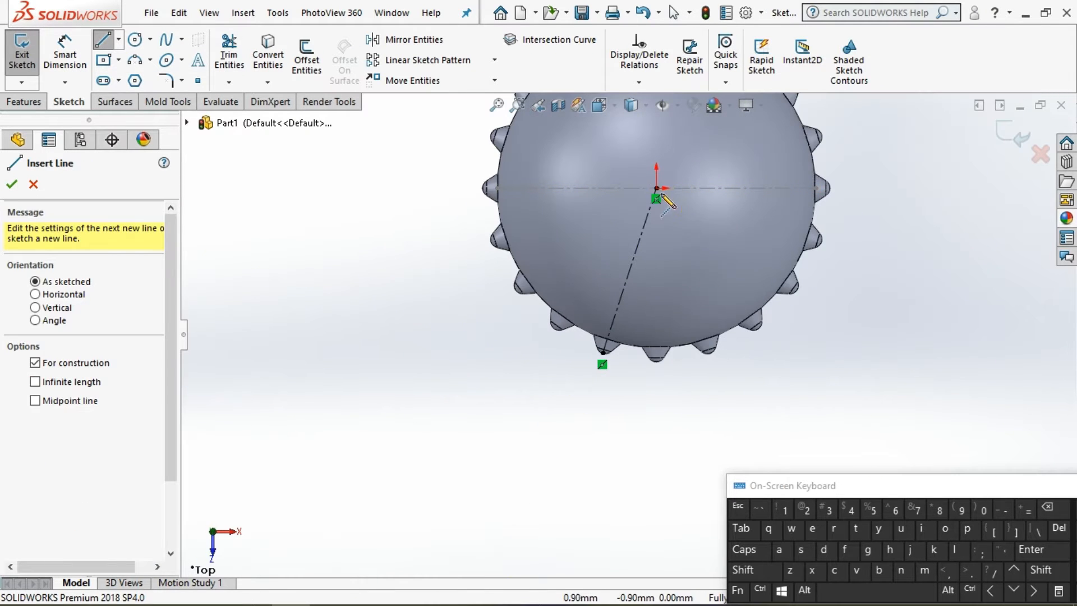
scroll(657, 356, down, 2)
double_click(656, 359)
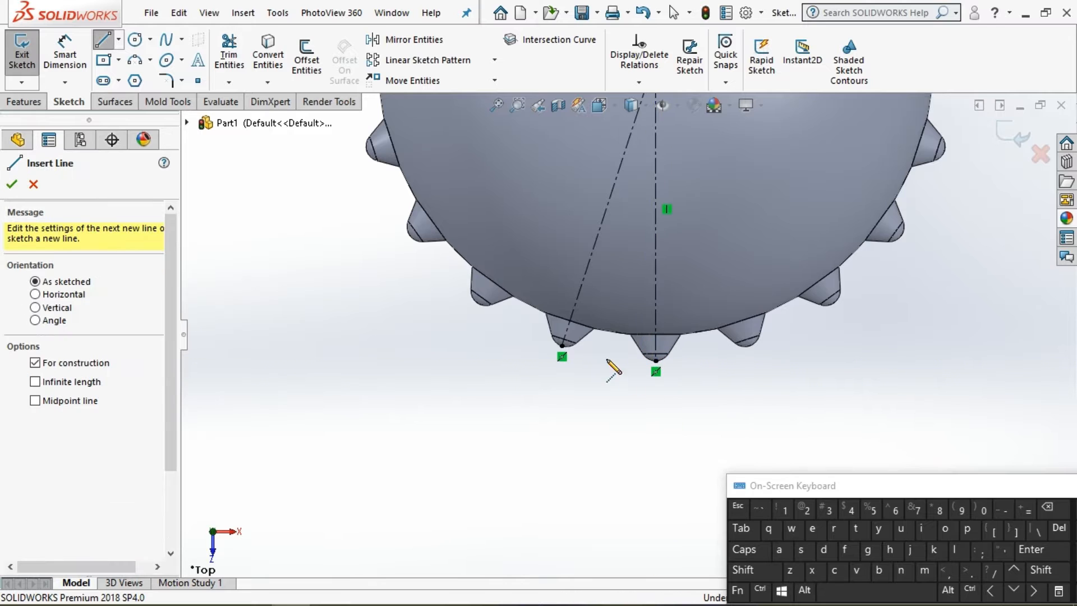
scroll(628, 366, up, 3)
click(647, 140)
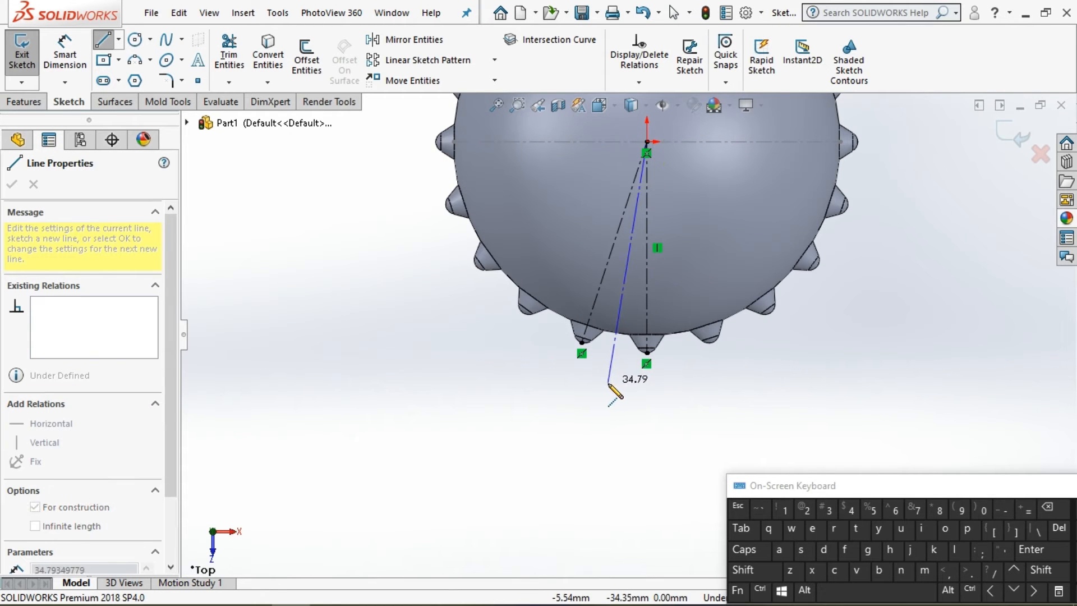
double_click(608, 384)
click(11, 184)
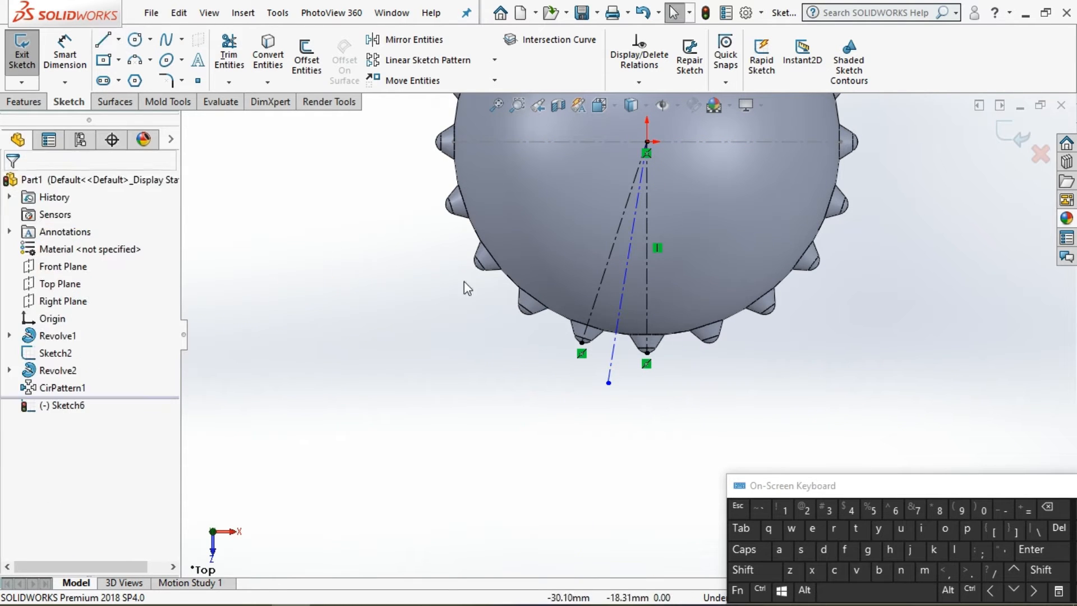
Step: Switch the middle centerline to a solid line and back to construction geometry
scroll(629, 271, down, 1)
drag(702, 222, 546, 250)
key(Escape)
click(602, 343)
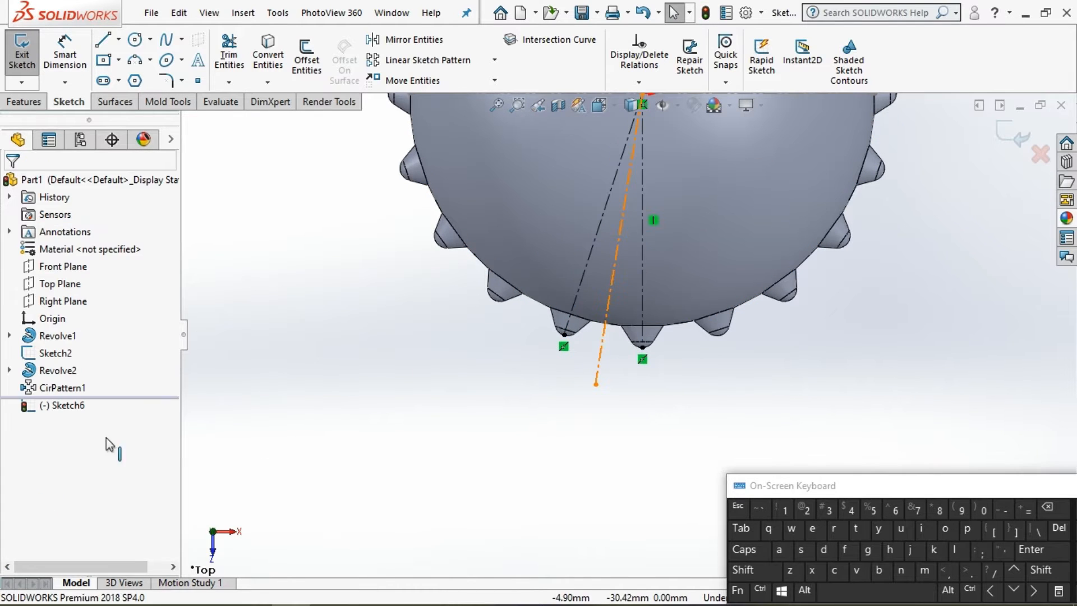
key(Escape)
drag(674, 224, 546, 250)
key(Escape)
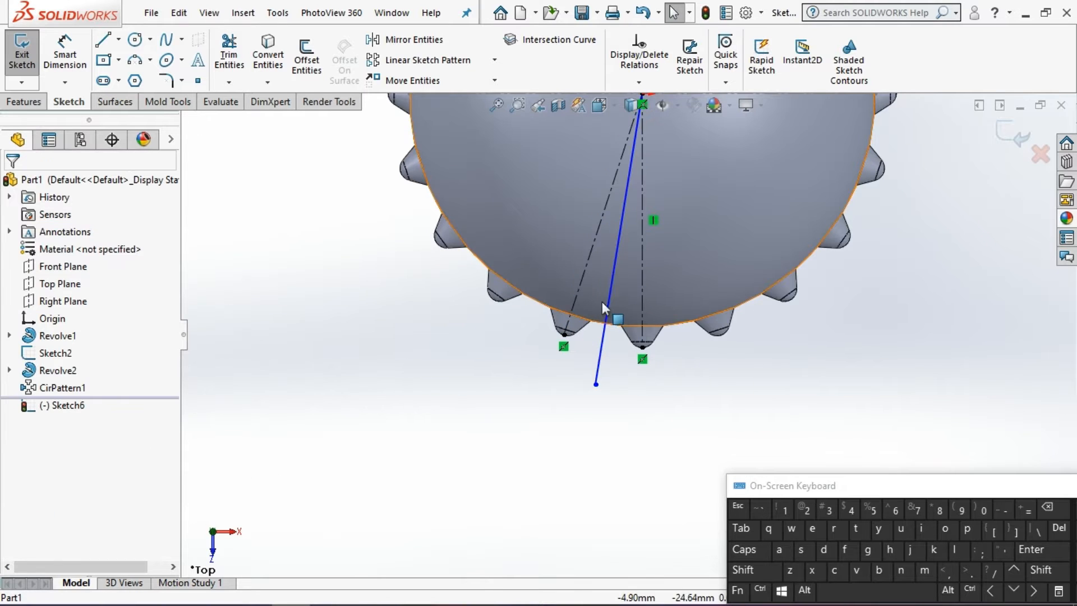
scroll(606, 327, down, 2)
click(612, 299)
click(37, 433)
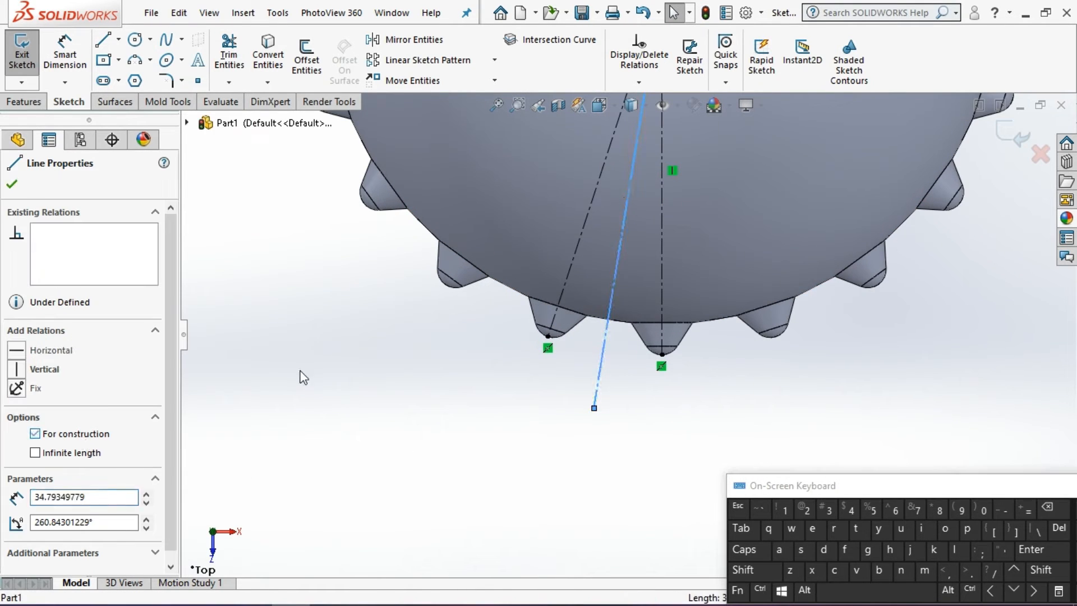
click(301, 373)
Step: Draw two centerlines joining the two stud tips to the outer end of the middle centerline
click(118, 39)
click(147, 80)
scroll(595, 345, down, 2)
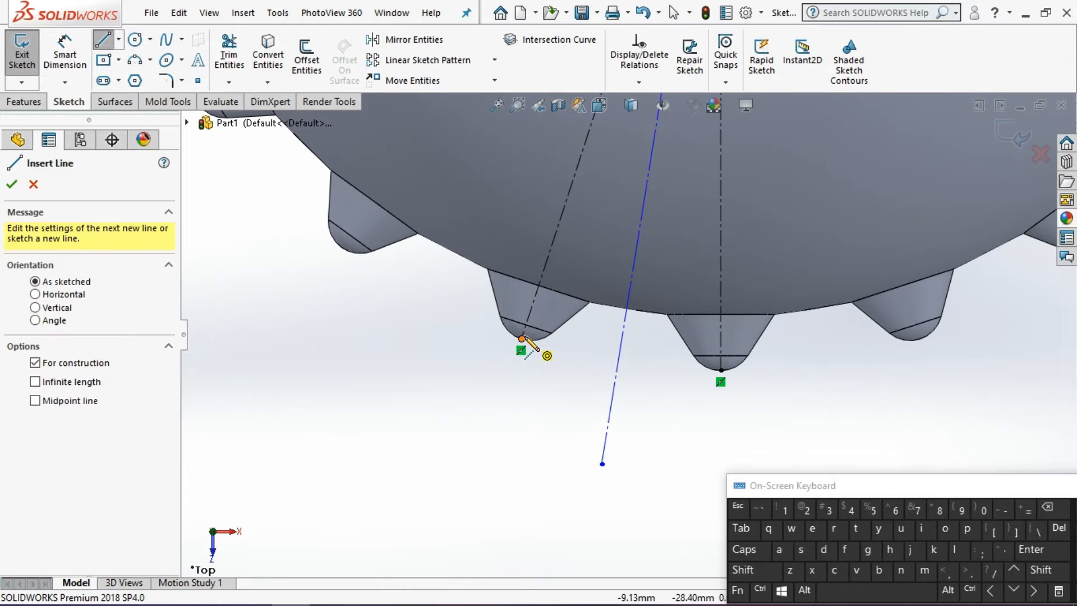
click(522, 339)
click(721, 371)
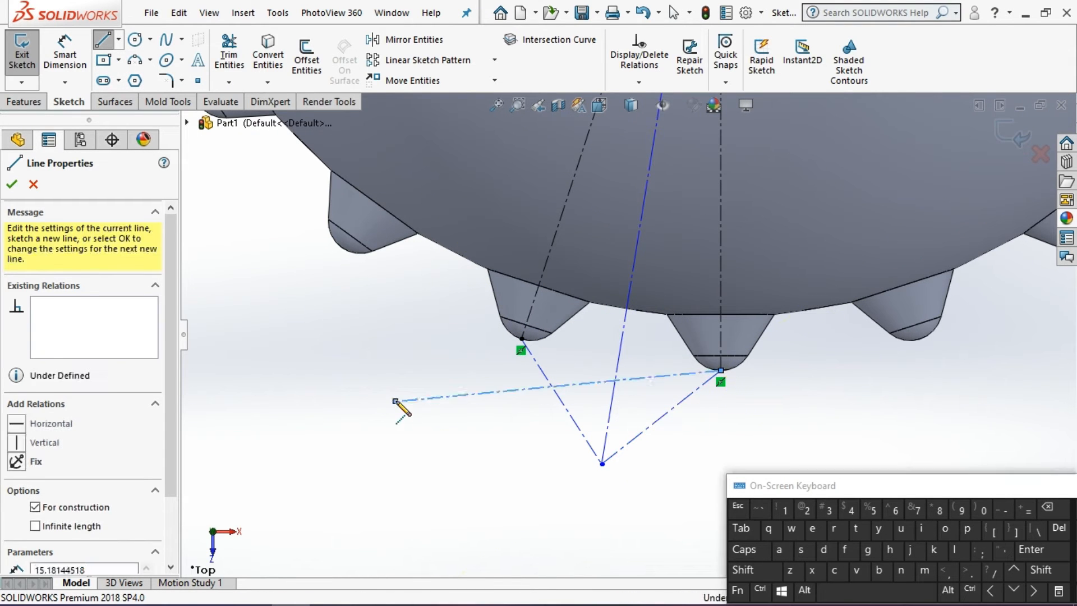
key(Escape)
key(Escape)
Step: Make the two centerlines running from the stud tips to the middle line's outer end equal in length
click(665, 414)
shift+click(581, 430)
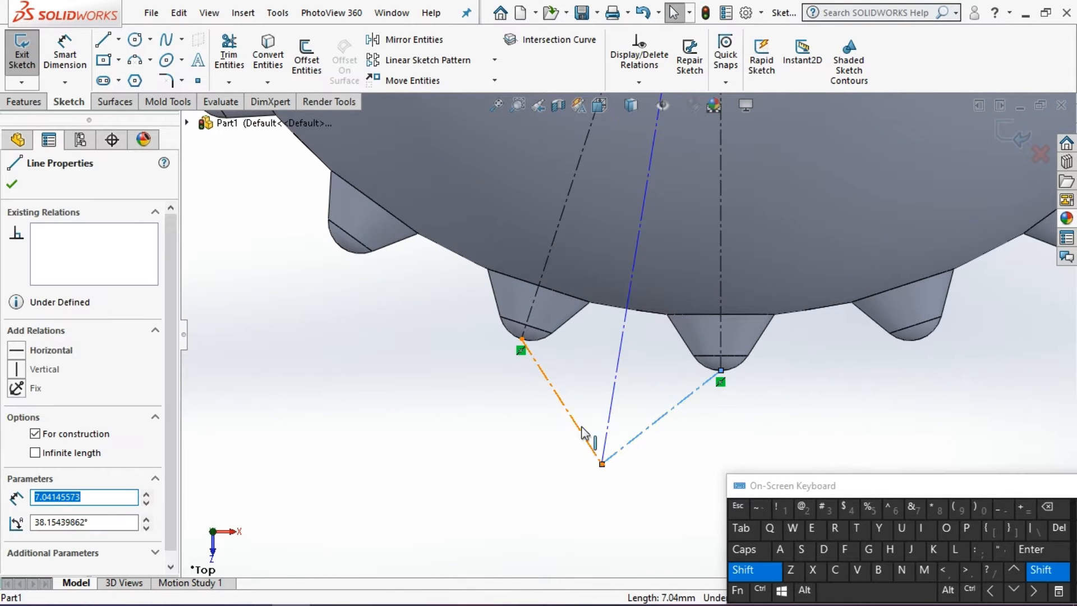
click(38, 533)
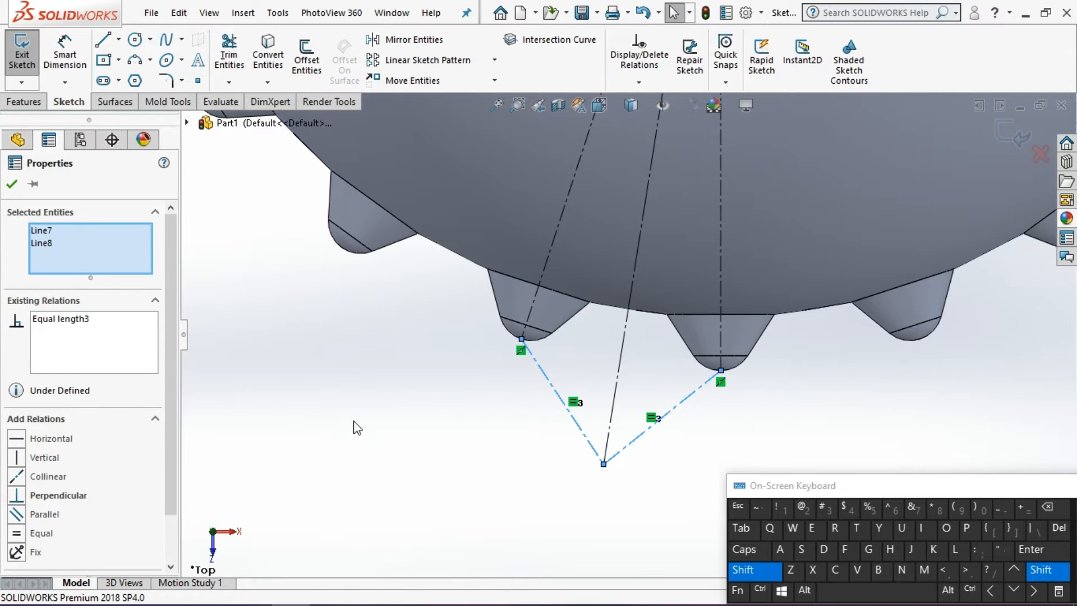
click(752, 581)
click(513, 447)
drag(605, 464, 628, 367)
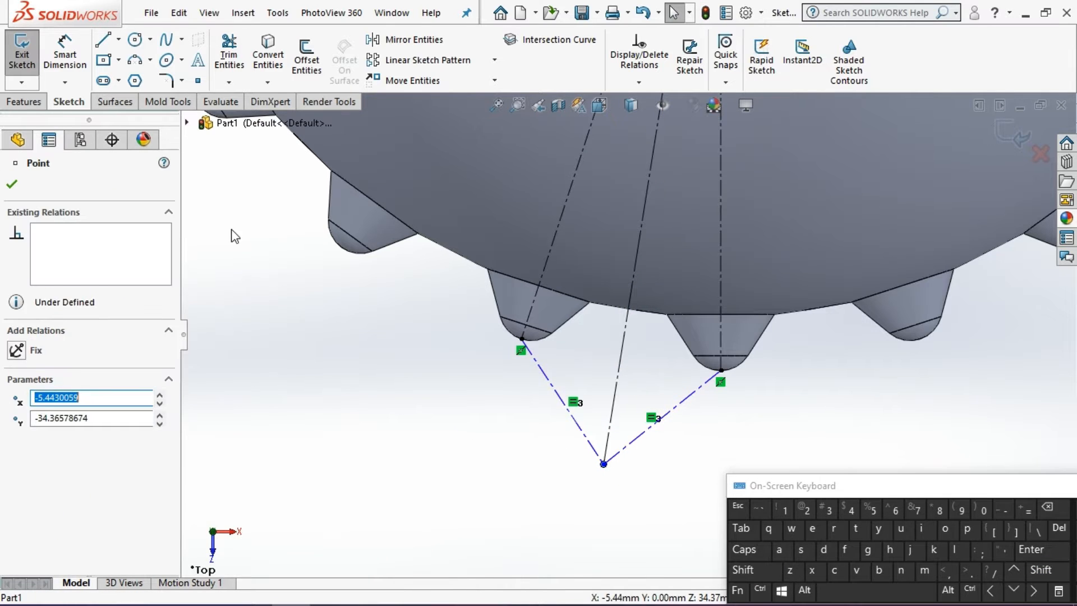
click(232, 231)
Step: Draw a centerline about 5.62 mm long outward from the outer end of the middle centerline, beside the stud tips
click(118, 40)
click(143, 79)
click(604, 463)
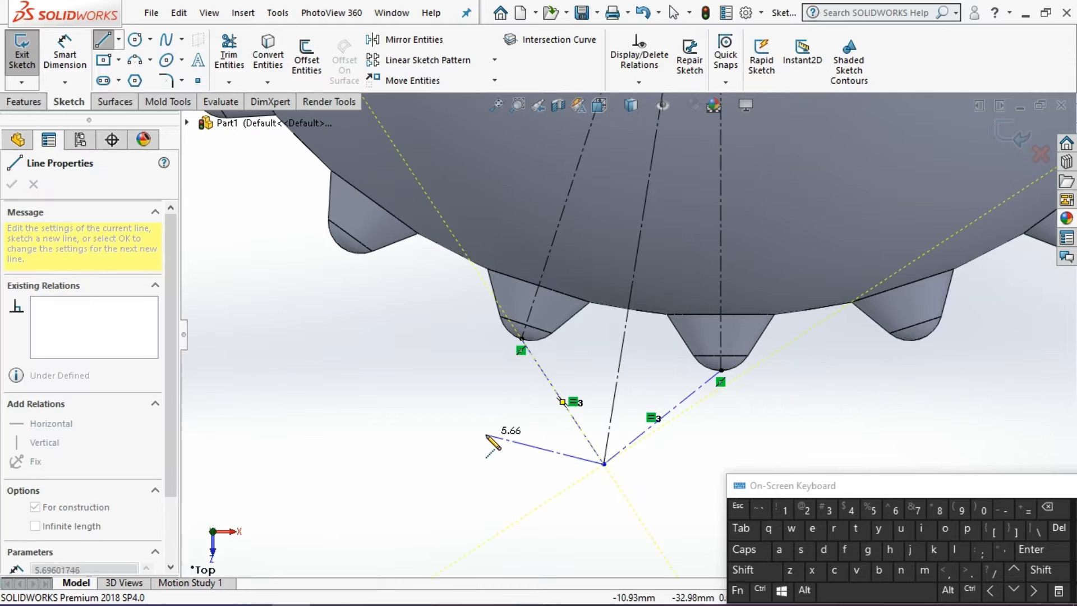
click(488, 432)
click(11, 186)
click(35, 187)
Step: Make the short centerline perpendicular to the middle centerline and close the sketch
click(508, 437)
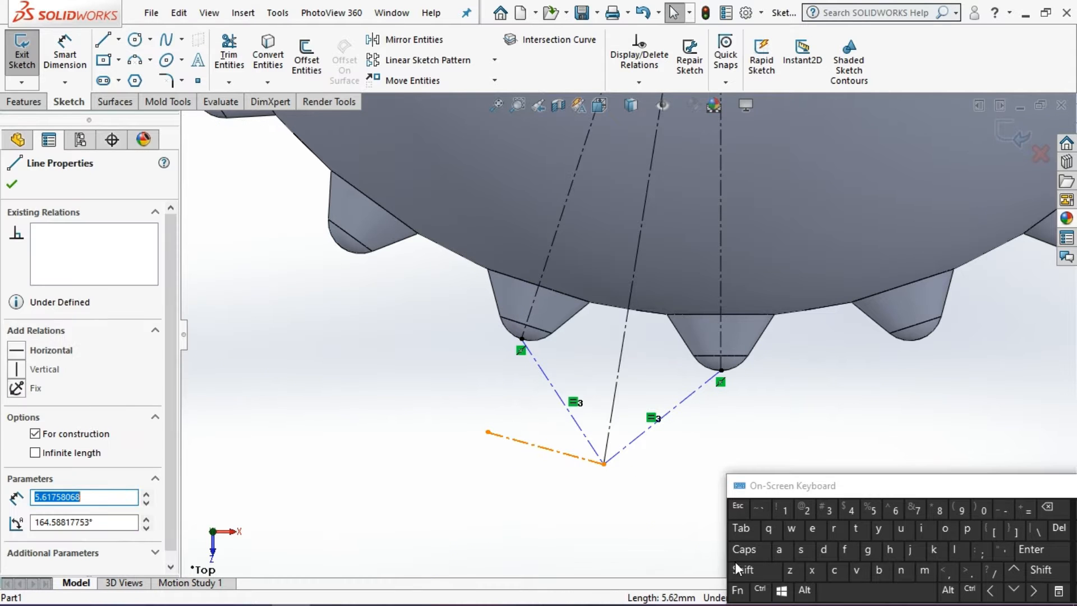
click(739, 566)
click(618, 379)
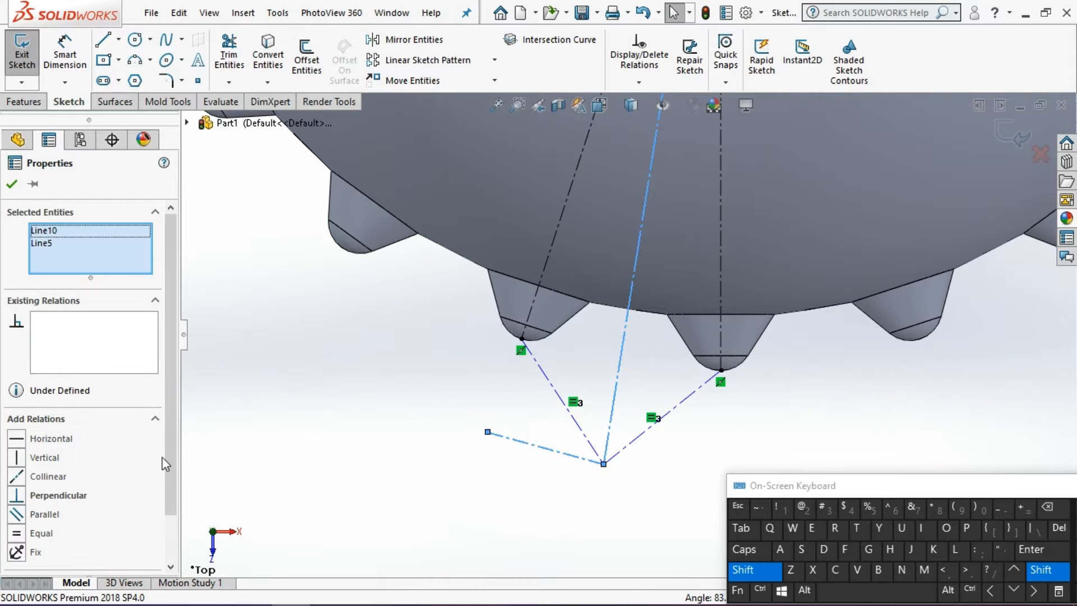
click(746, 567)
click(372, 430)
scroll(372, 430, up, 5)
click(1012, 135)
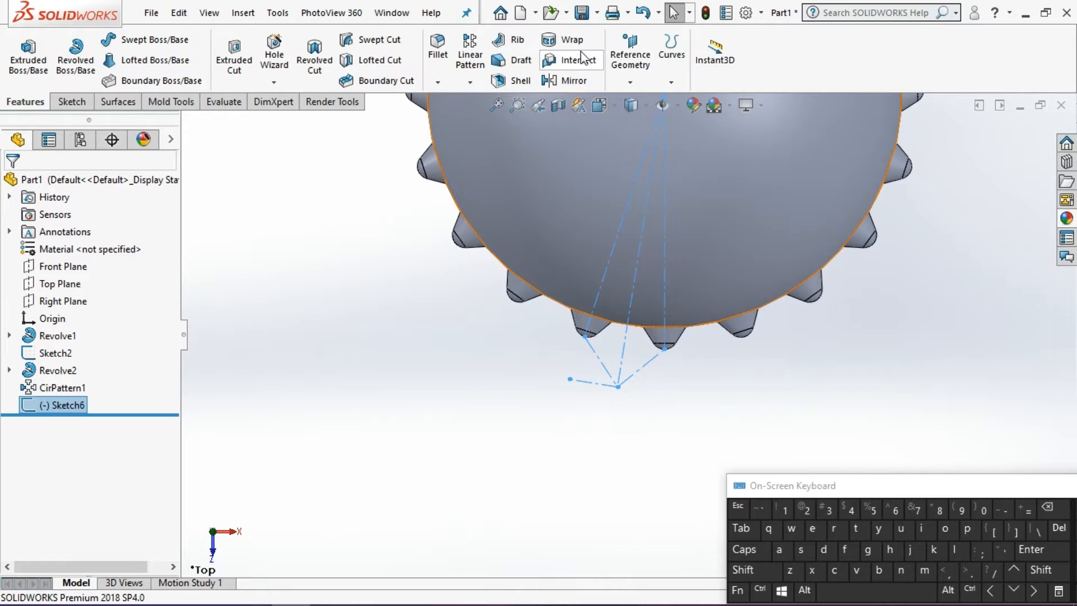
Step: Create a reference plane perpendicular to the short centerline, passing through its shared endpoint with the middle centerline
click(630, 58)
click(632, 103)
middle_drag(490, 283, 512, 120)
scroll(507, 169, up, 3)
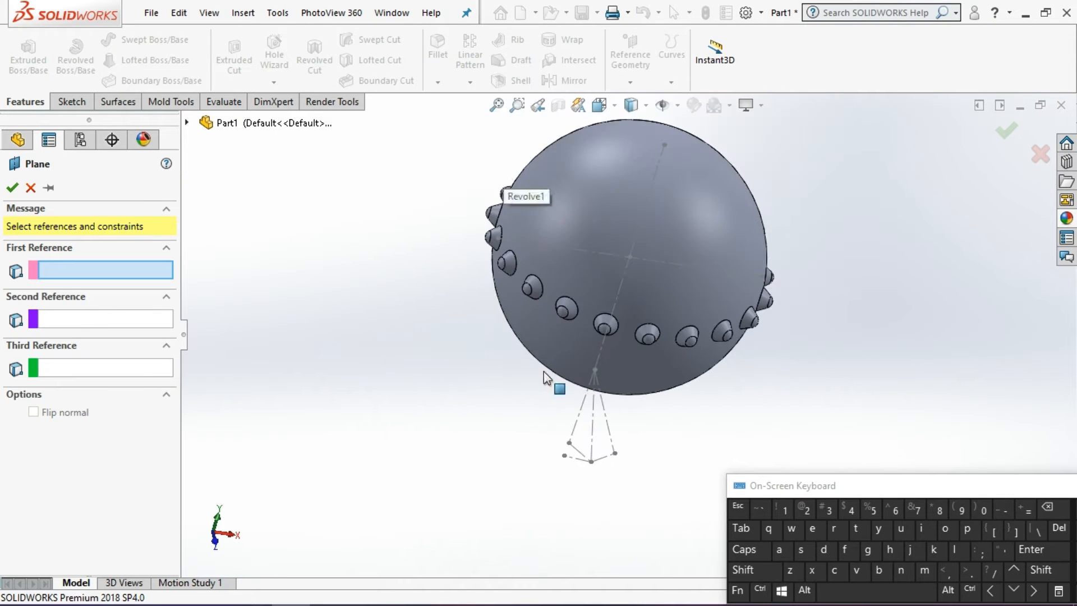
scroll(562, 427, down, 3)
mouse_move(563, 428)
middle_down()
mouse_move(548, 409)
mouse_move(529, 413)
mouse_move(528, 427)
middle_up()
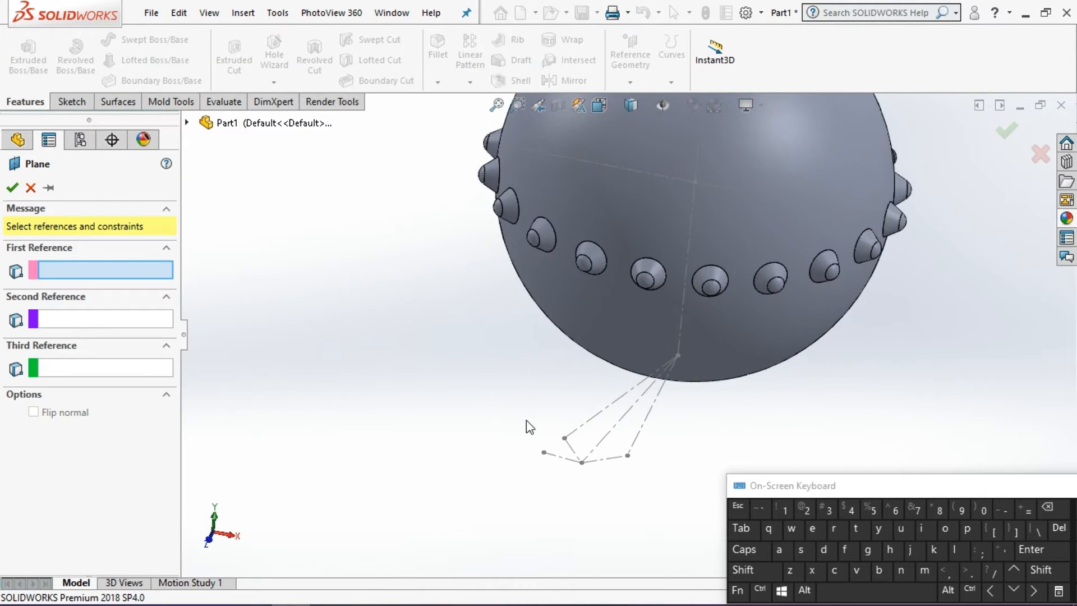
scroll(538, 434, down, 2)
click(578, 448)
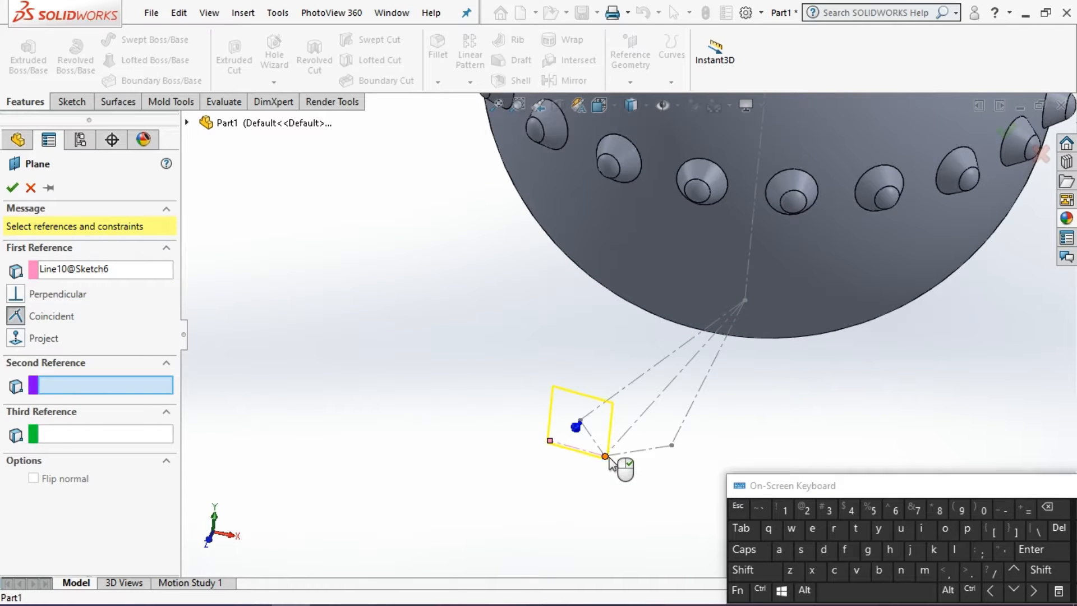
click(606, 457)
click(11, 188)
Step: Start a sketch on the new plane, add the sphere's intersection curve and convert it to construction geometry
click(71, 102)
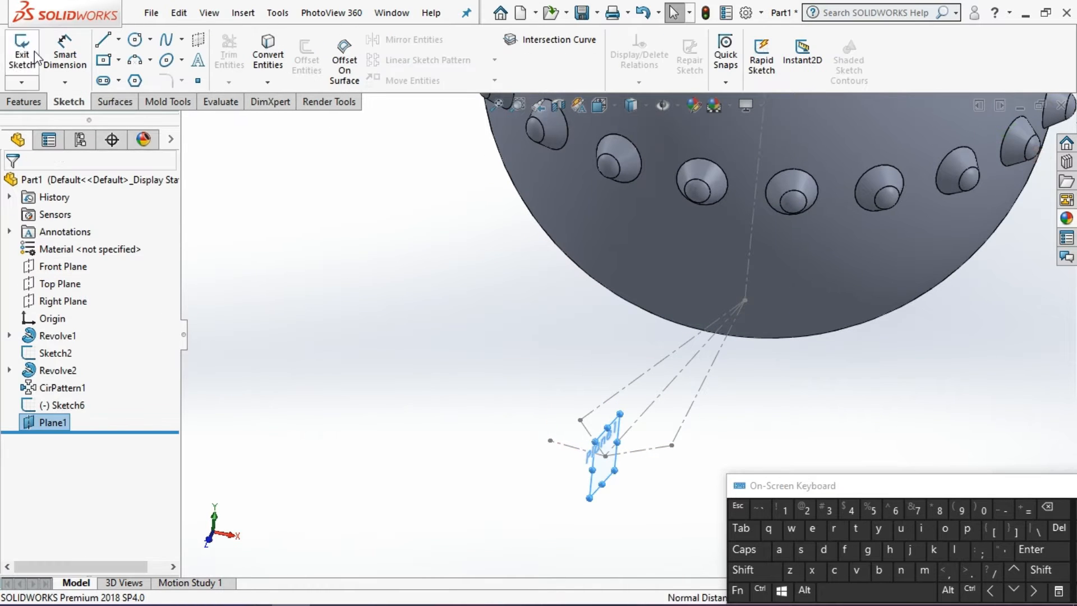
click(21, 56)
click(652, 190)
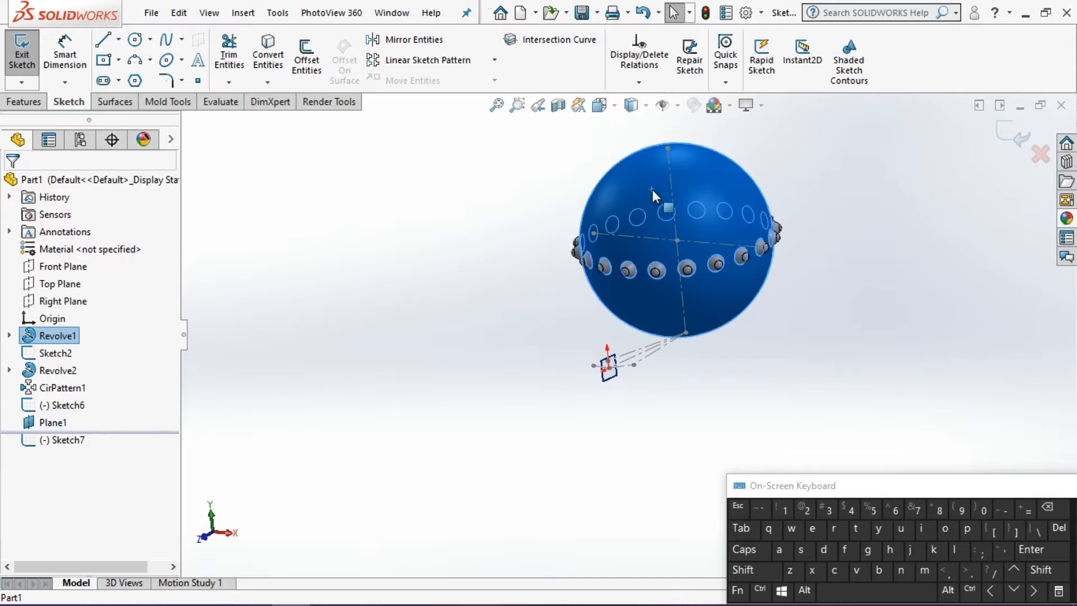
click(562, 51)
scroll(650, 275, down, 3)
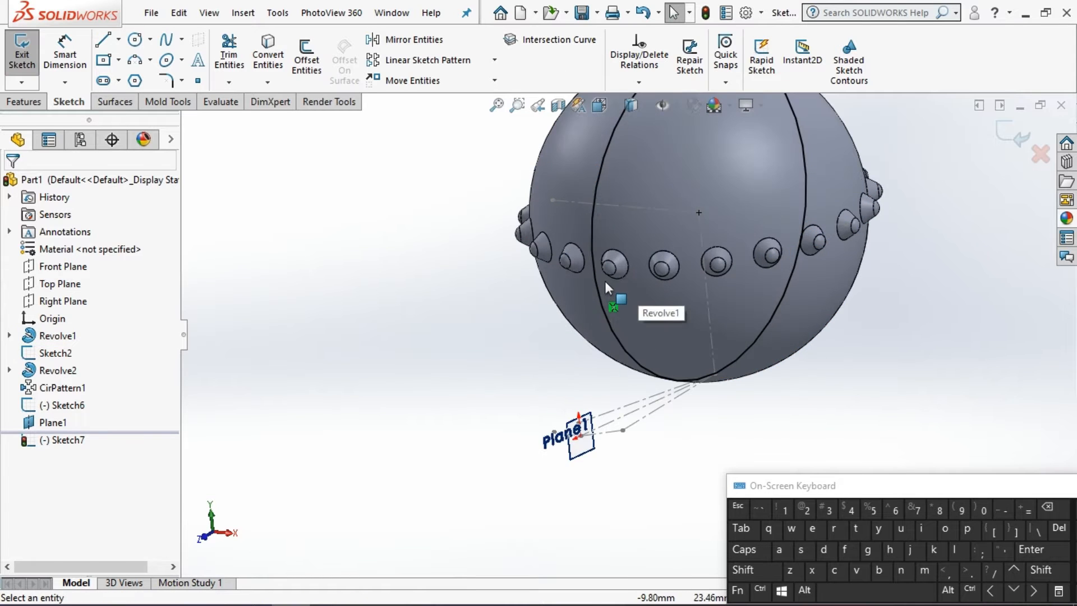
click(593, 284)
key(Escape)
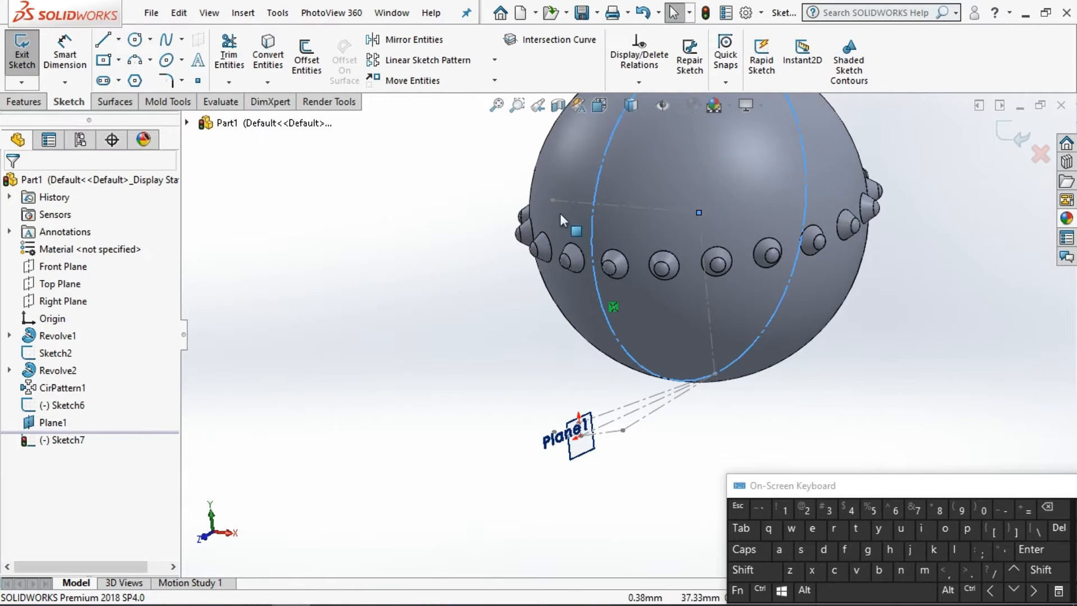
Step: Viewed normal to Plane1, draw a centerline from the circle's center to its edge, about 25° above the stud row
click(631, 105)
click(649, 173)
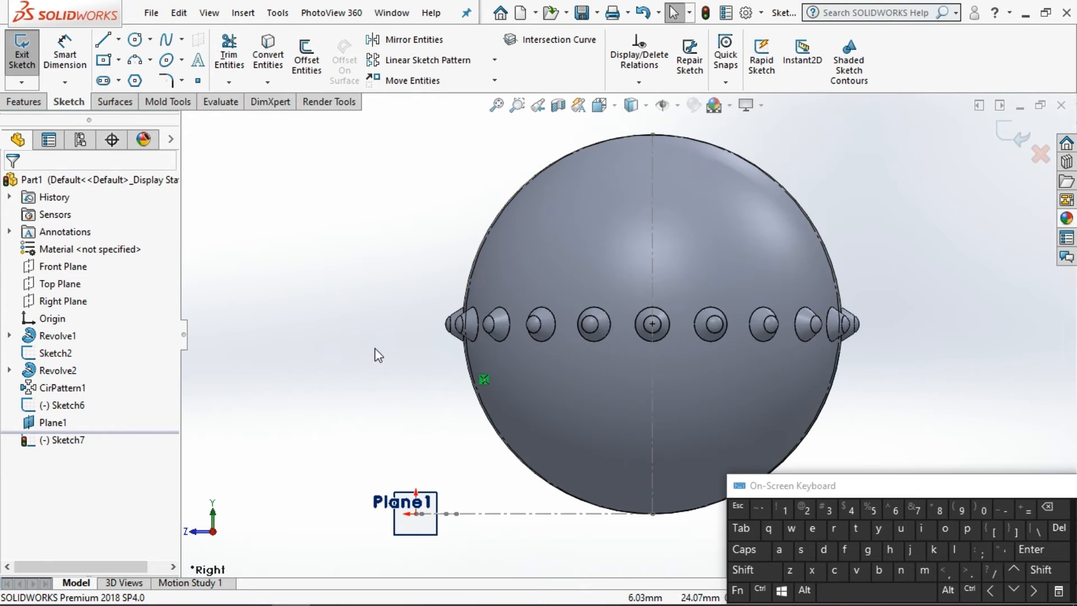
scroll(377, 357, up, 1)
right_click(53, 425)
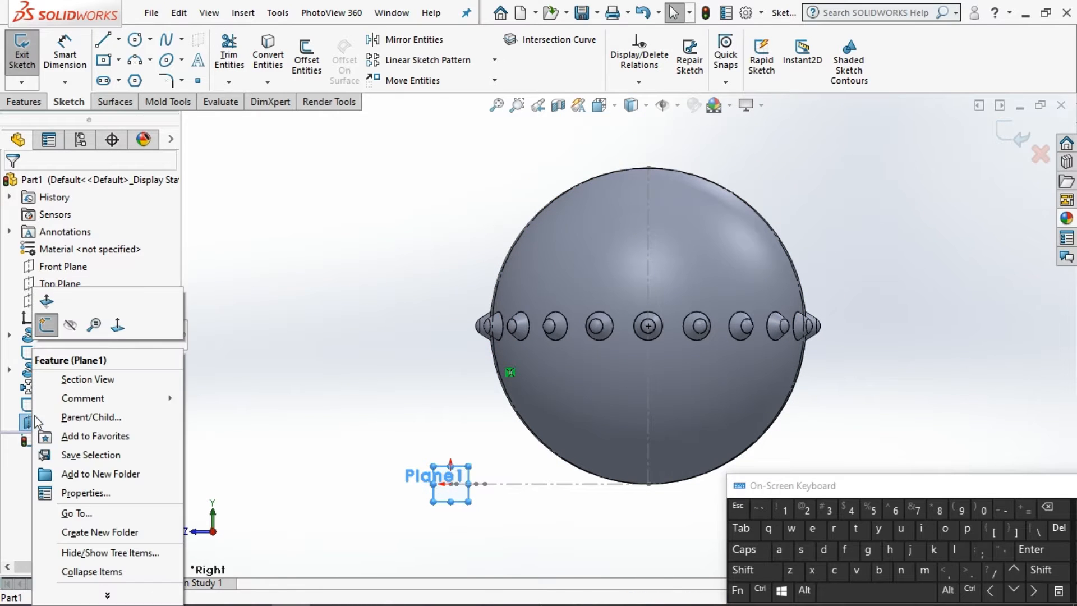
click(119, 327)
scroll(675, 283, down, 4)
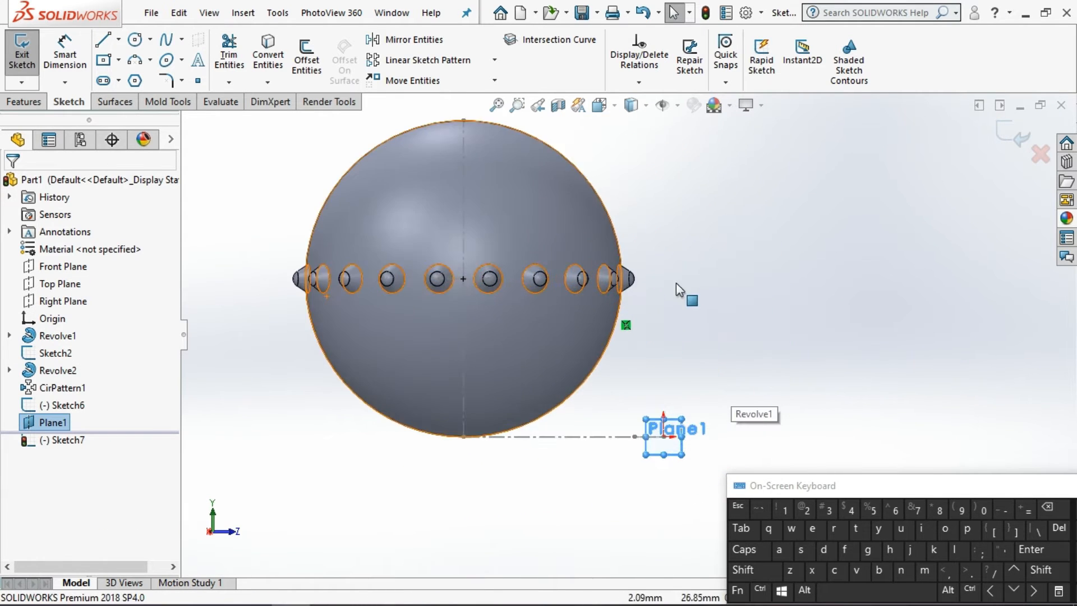
click(103, 39)
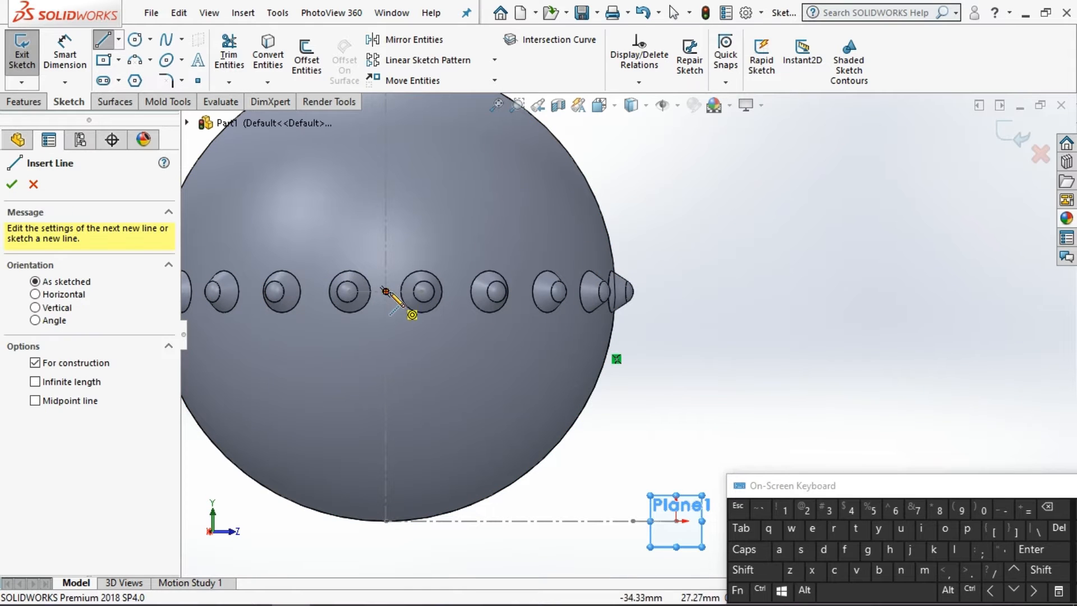
click(596, 196)
key(Escape)
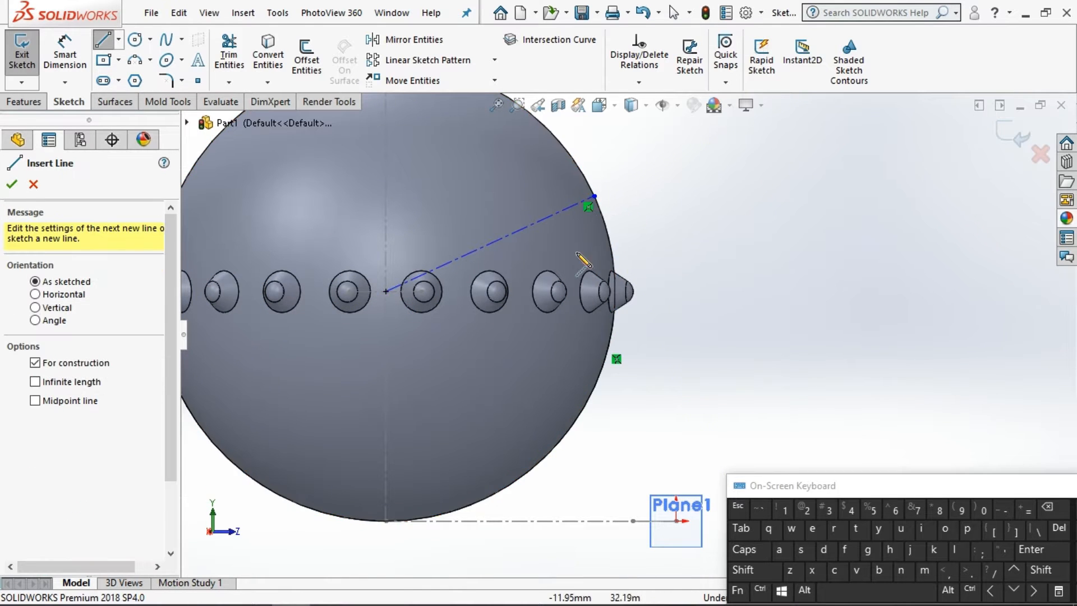
Step: Measure the angle between the two centerlines that run to the neighbouring stud tips
scroll(559, 262, up, 2)
middle_drag(637, 289, 641, 416)
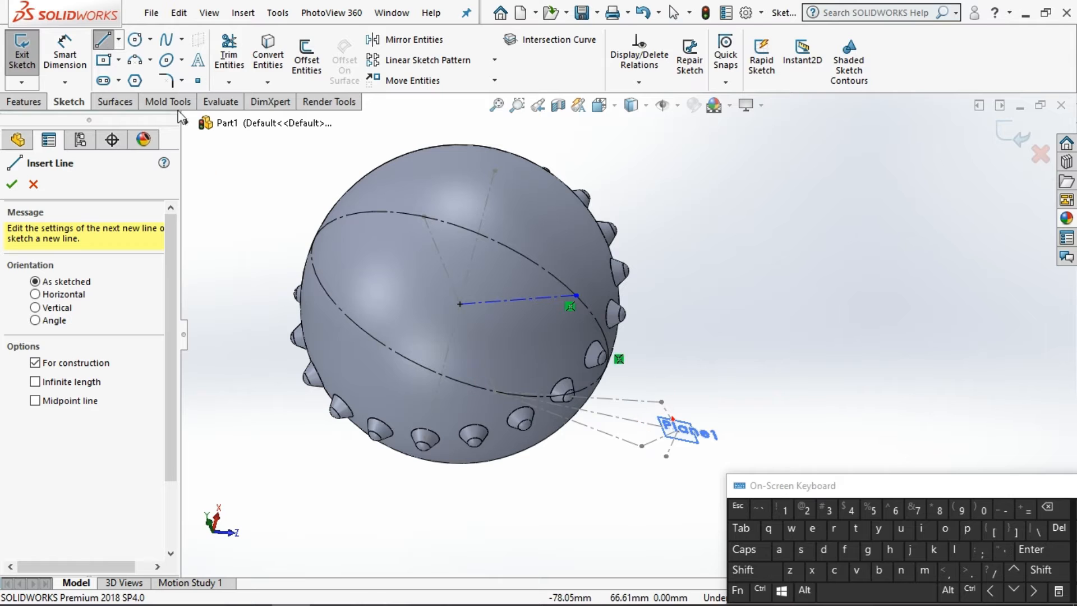
click(220, 102)
click(65, 54)
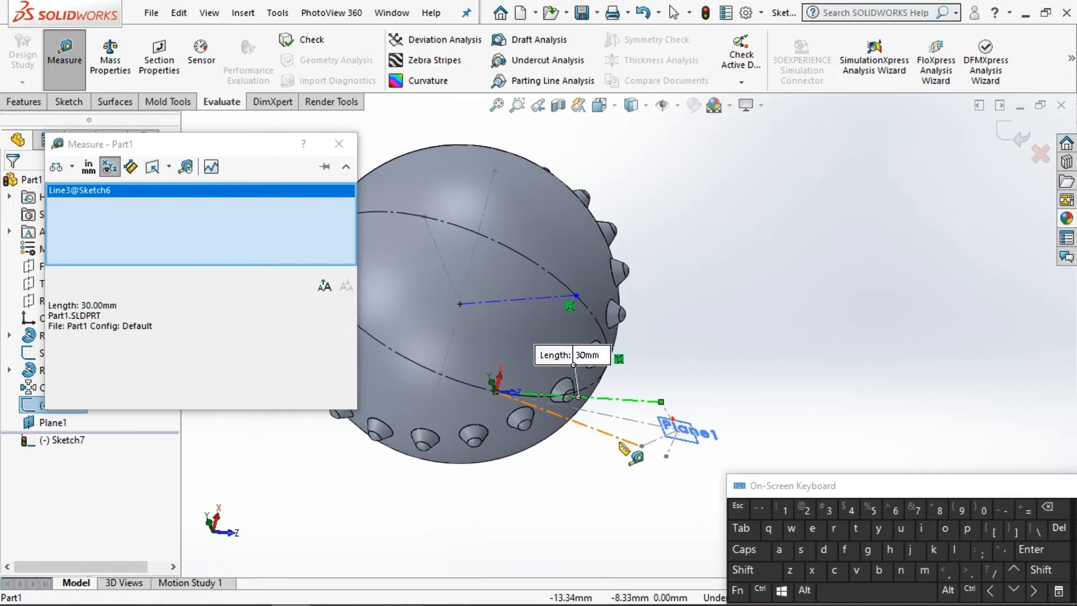
click(621, 443)
click(81, 306)
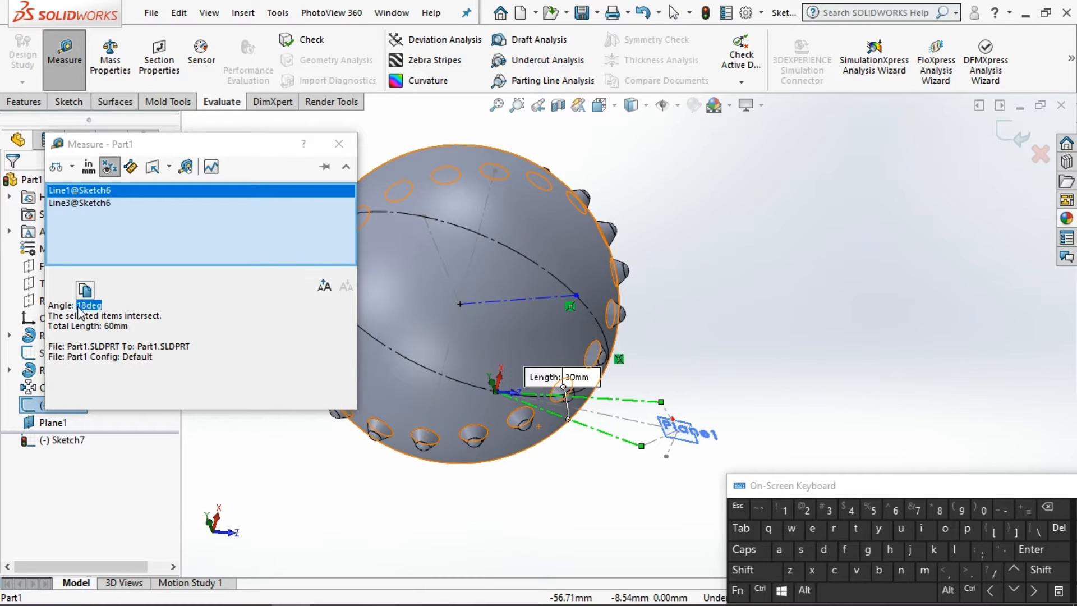
click(339, 143)
Step: Draw a horizontal centerline from the sphere's center through the stud row to beyond the sphere's edge
click(632, 105)
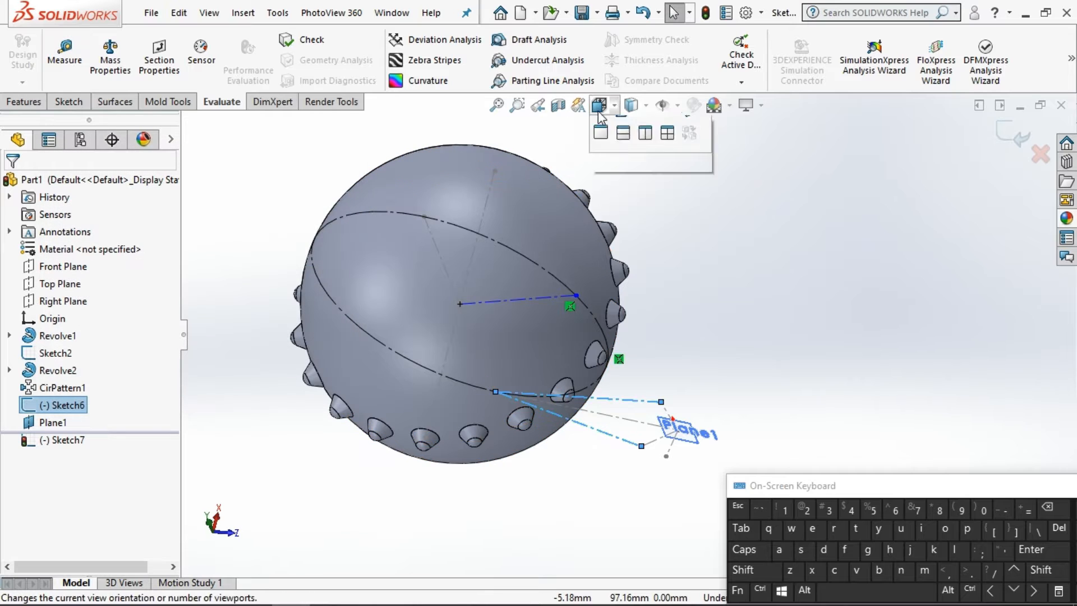
click(621, 165)
right_click(54, 422)
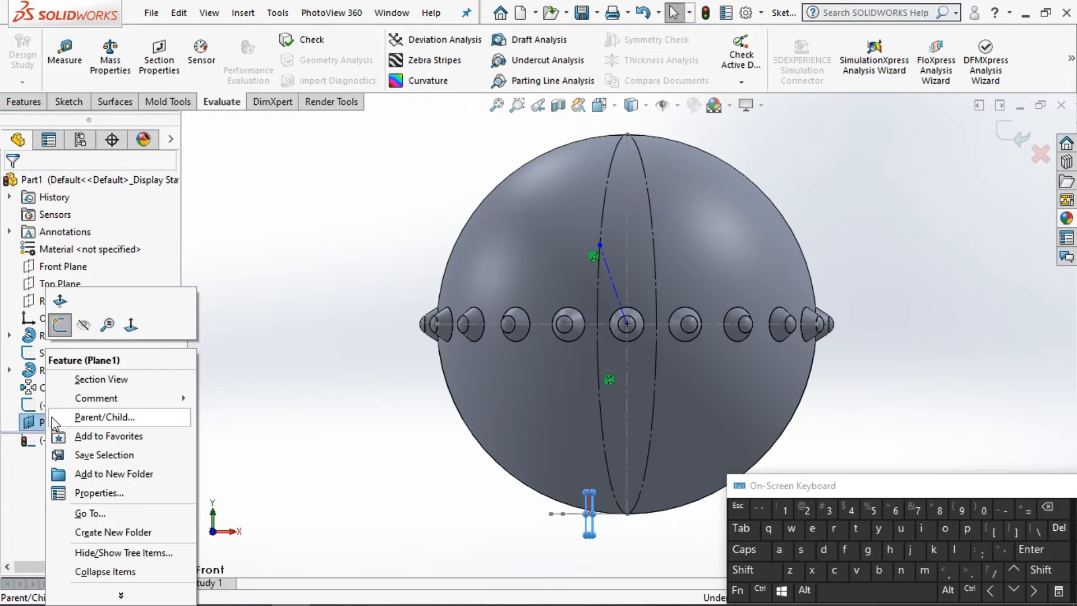
click(136, 325)
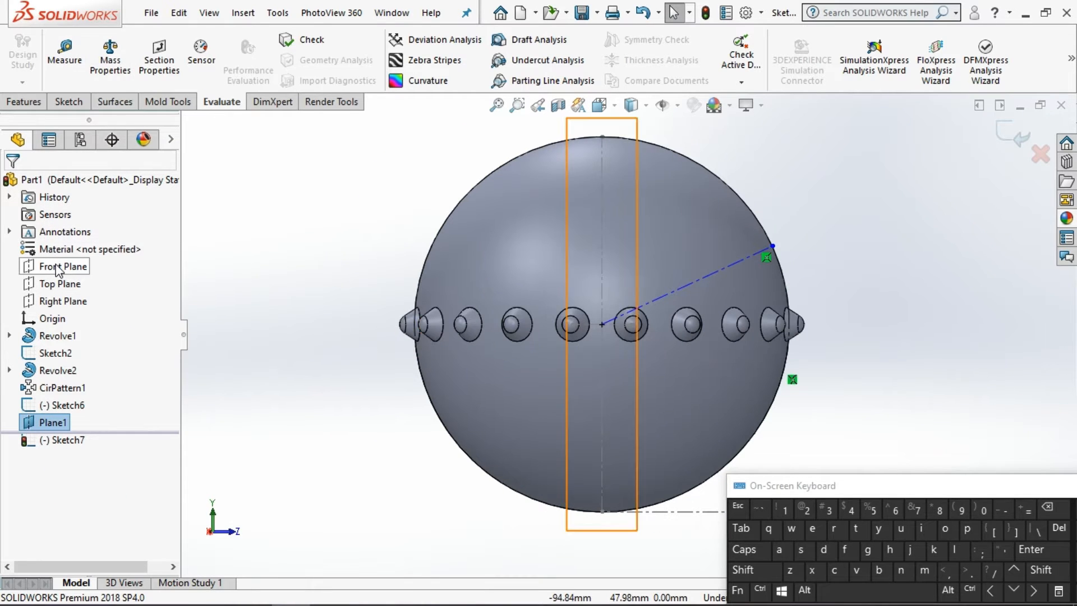
click(68, 101)
click(119, 40)
click(140, 79)
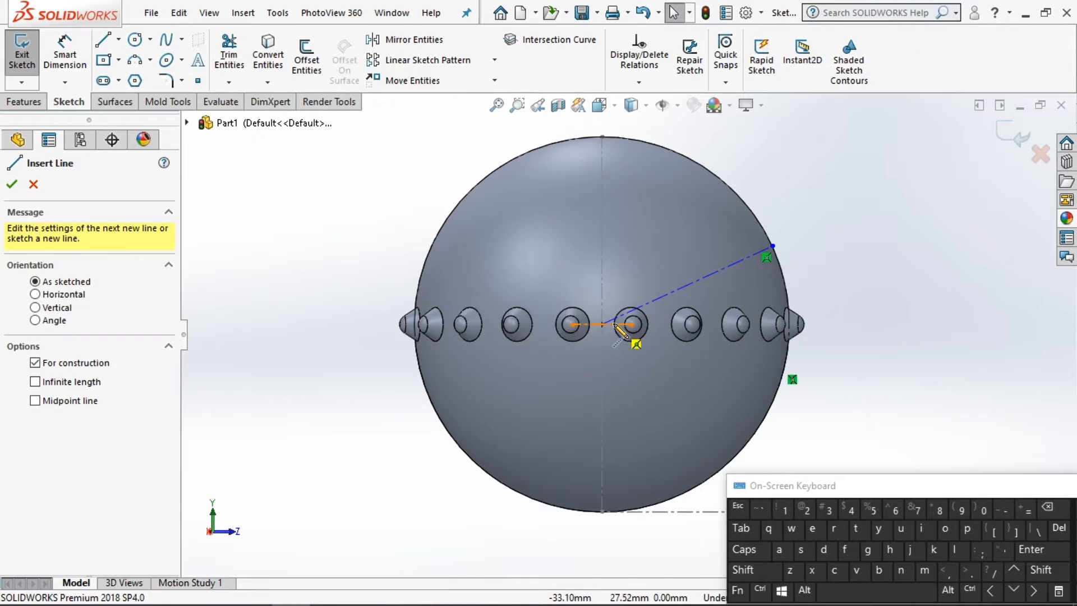
click(602, 324)
double_click(852, 324)
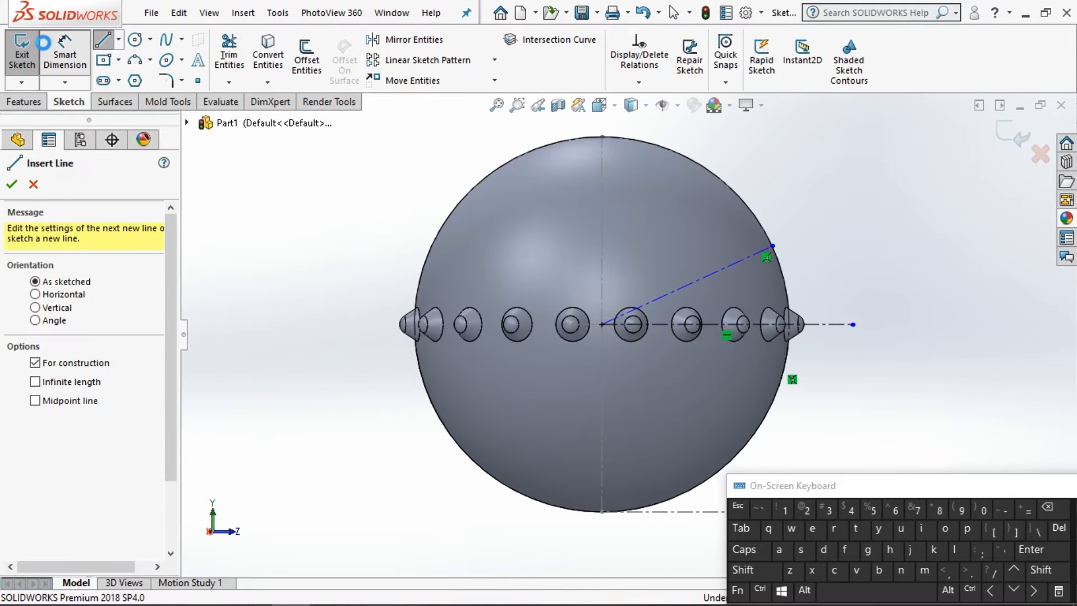
Step: Dimension the angle between the inclined and horizontal centerlines as 18°
click(43, 42)
click(685, 286)
click(701, 324)
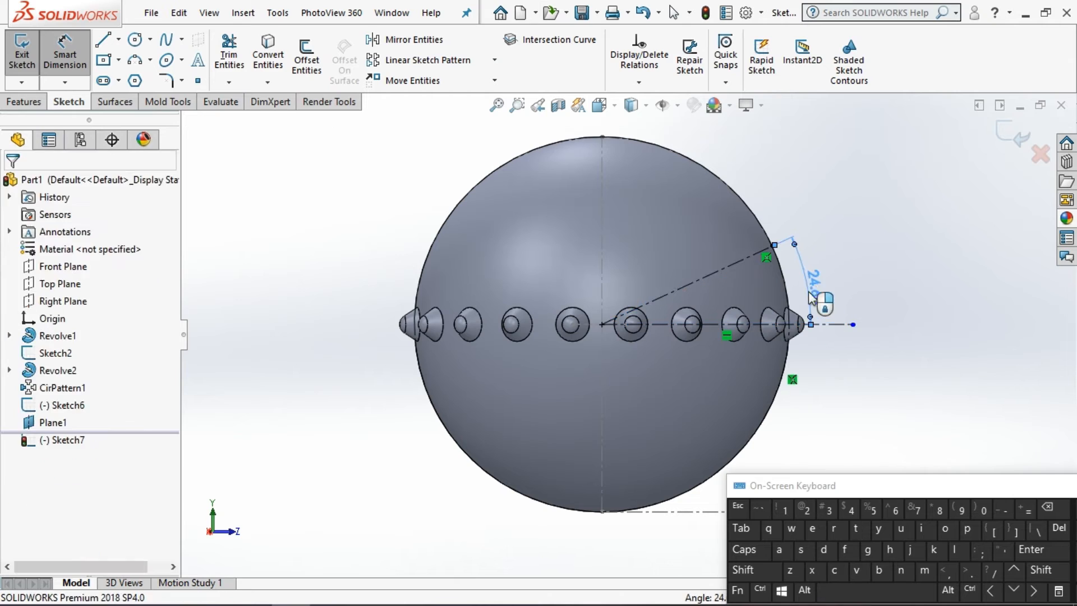
click(811, 297)
text(1)
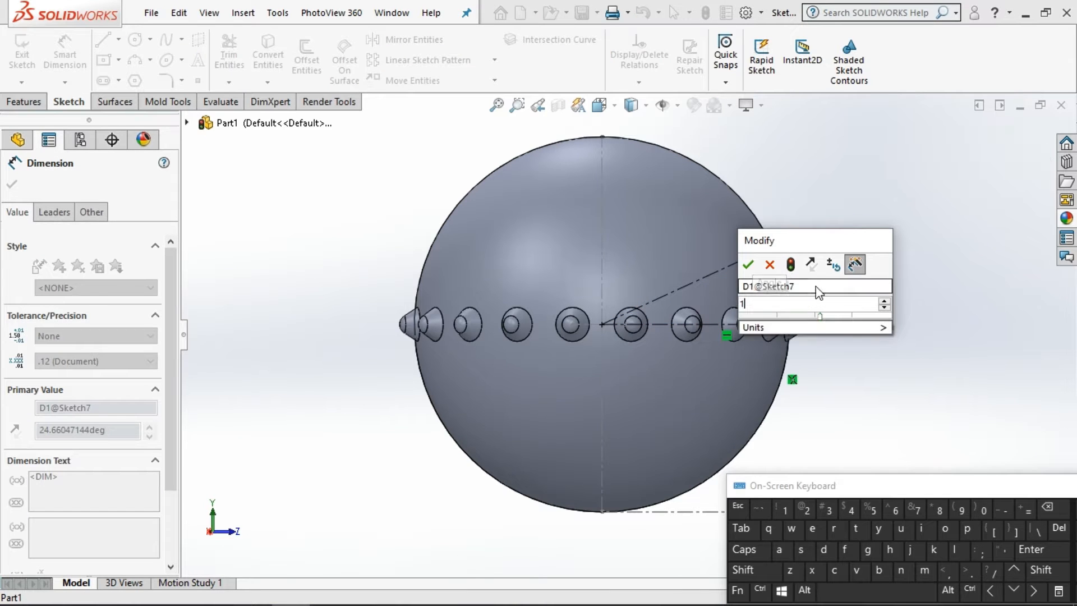
text(8)
click(751, 267)
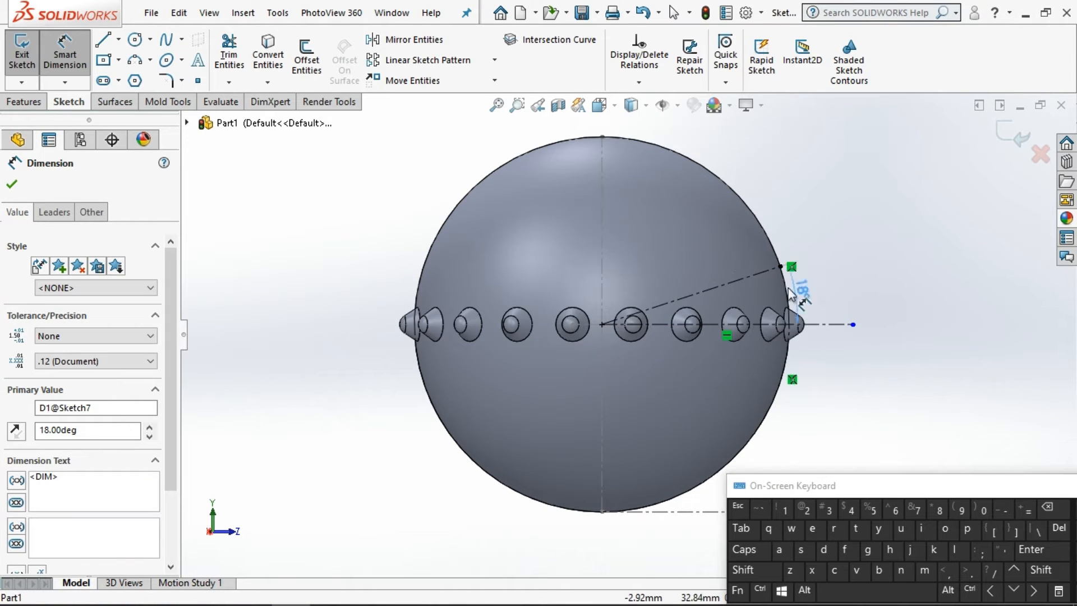
Step: Draw a solid line about 3.8 mm long outward from the inclined centerline's end on the sphere's edge
key(l)
scroll(777, 288, down, 6)
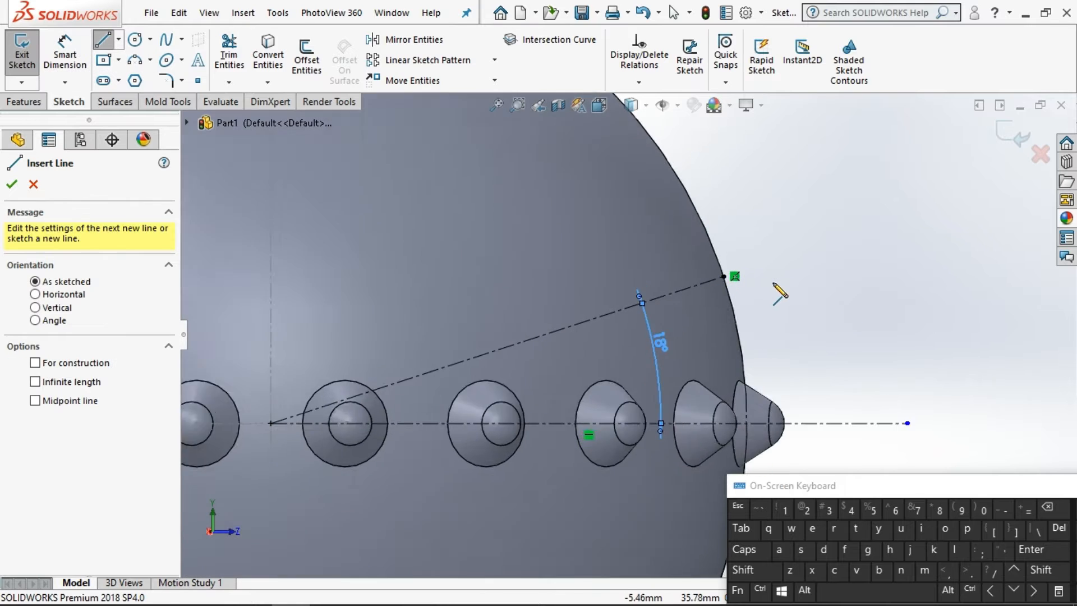
click(688, 278)
click(775, 245)
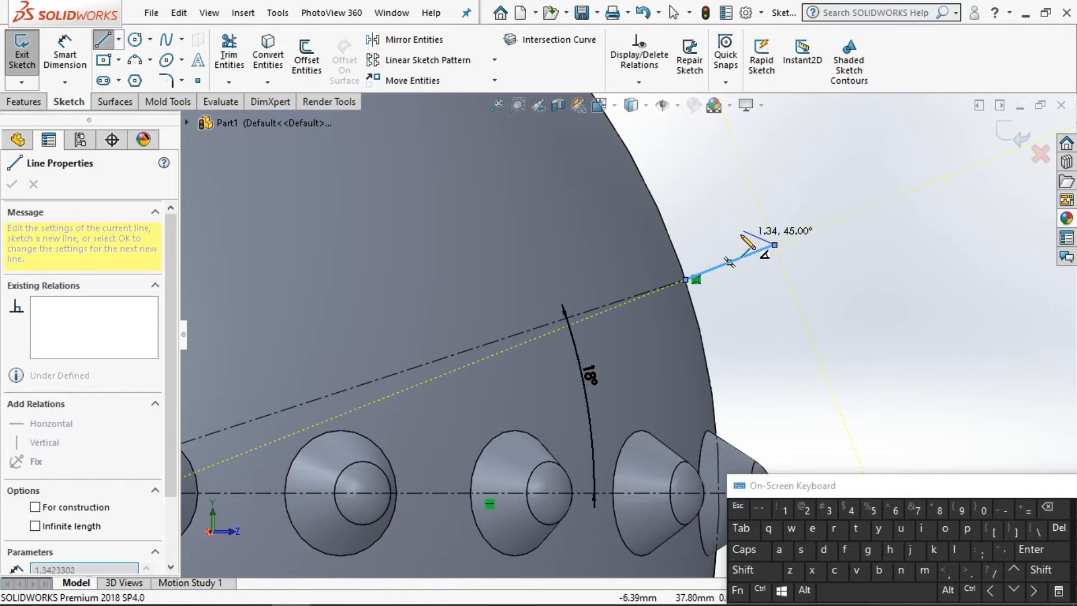
key(Escape)
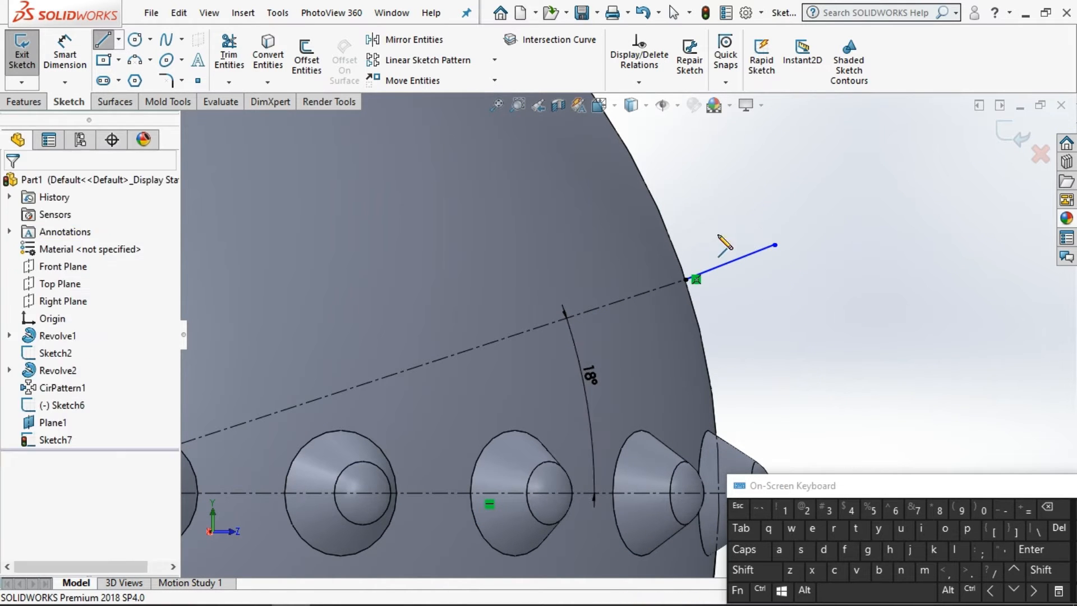
Step: Draw a three-point arc with a chord of about 2.33 mm, curving upward from the solid line's outer end
click(134, 59)
click(775, 244)
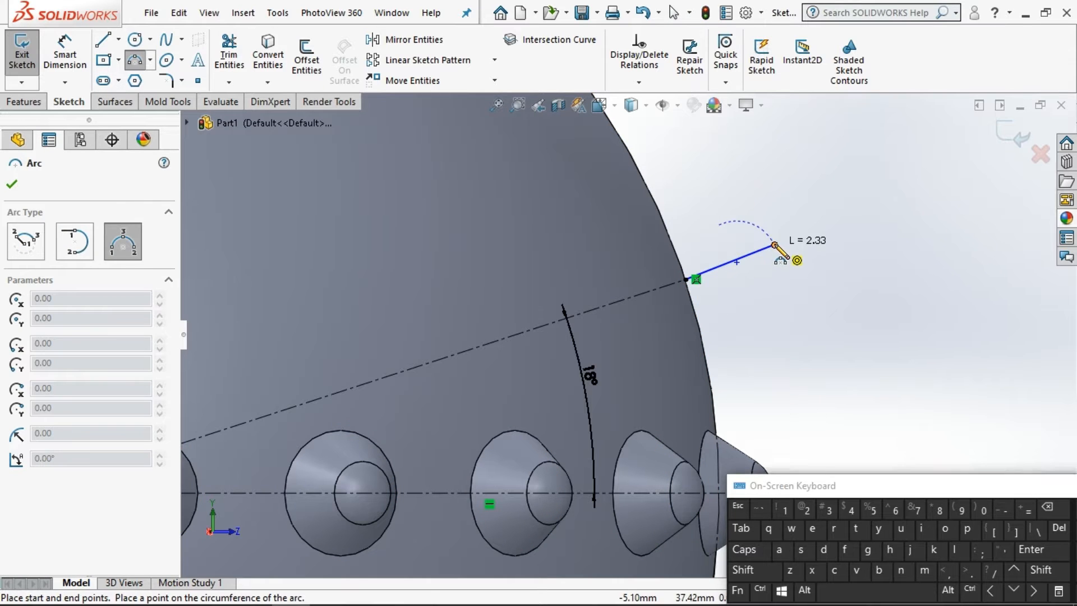
click(720, 225)
click(12, 184)
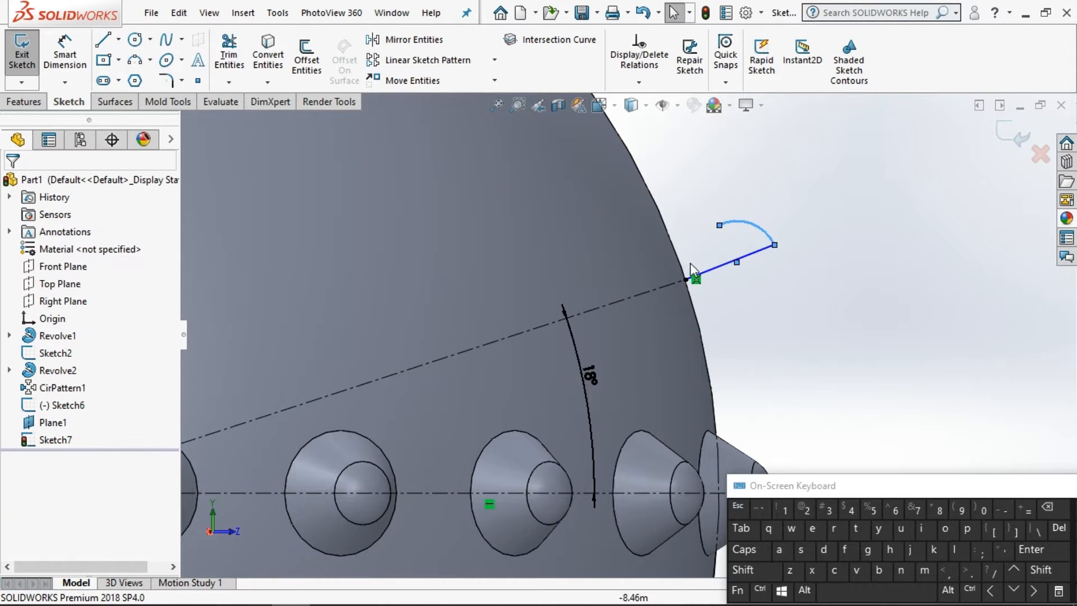
Step: Make the solid line collinear with the inclined centerline
click(681, 282)
ctrl+click(655, 289)
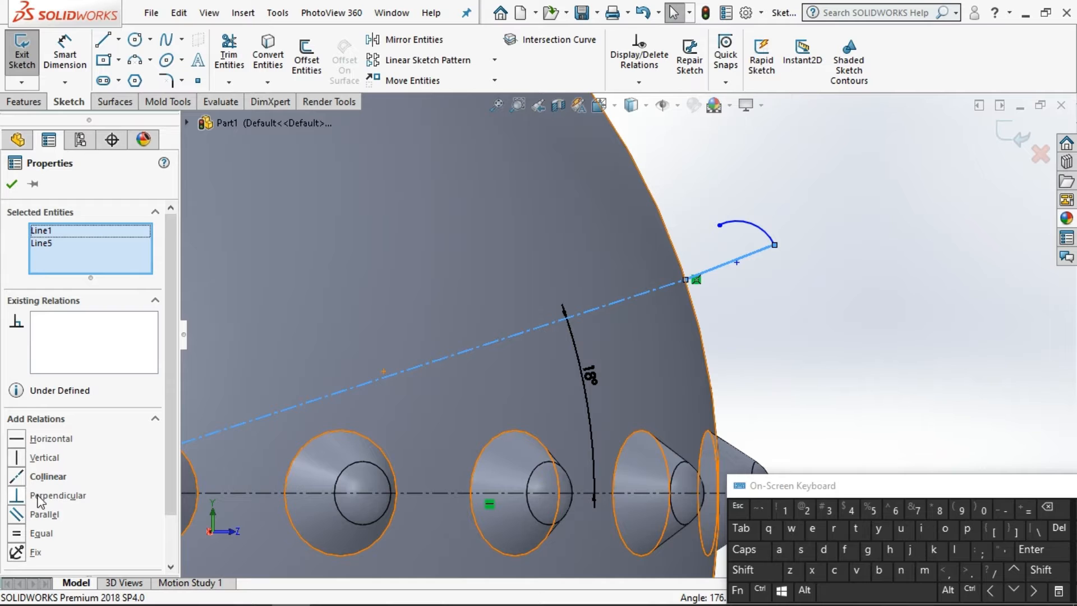
click(48, 477)
key(Escape)
Step: Dimension the solid line extending outward from the sphere's edge as 2.5 mm
click(64, 55)
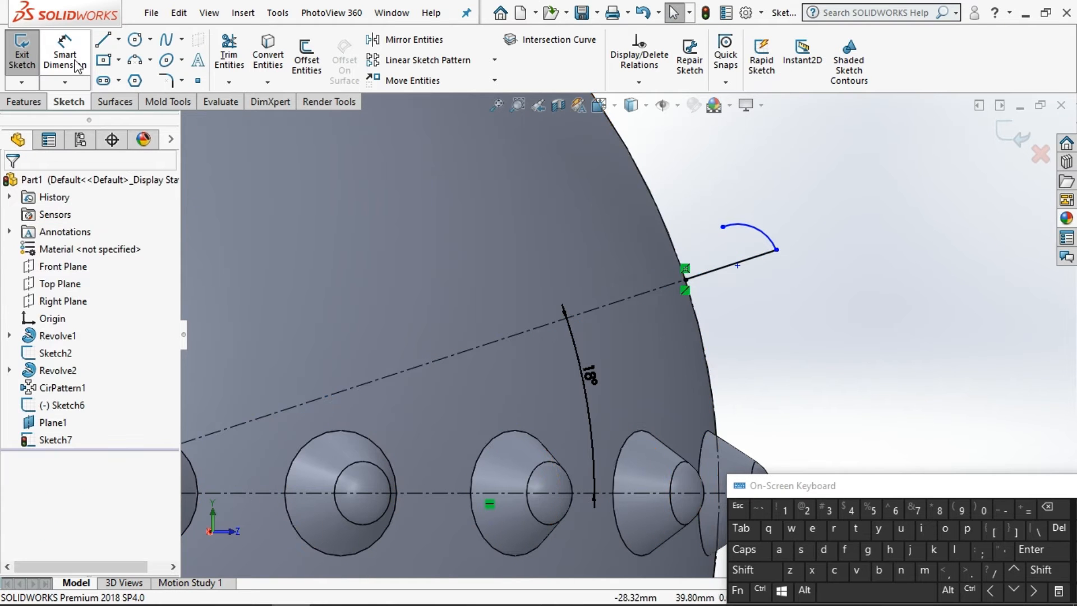
click(744, 262)
click(767, 276)
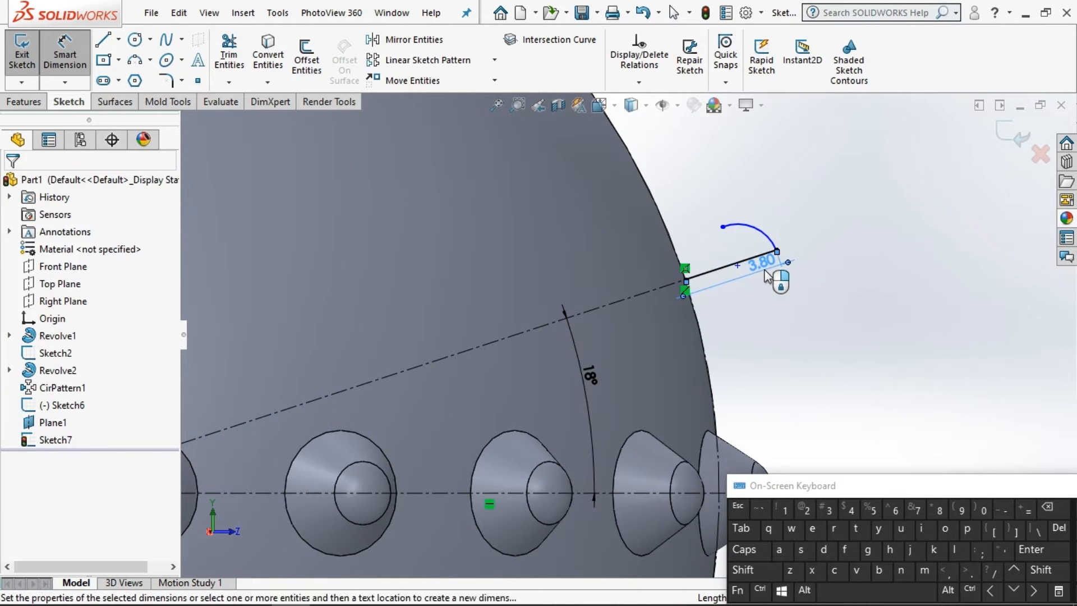
text(2.5)
key(Return)
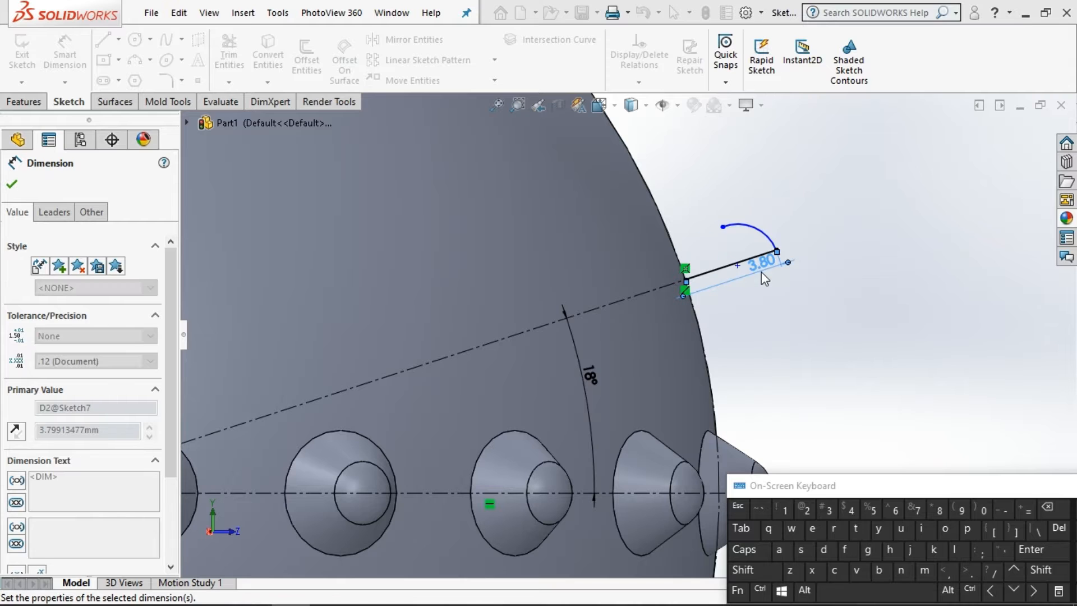
scroll(762, 272, down, 3)
click(12, 184)
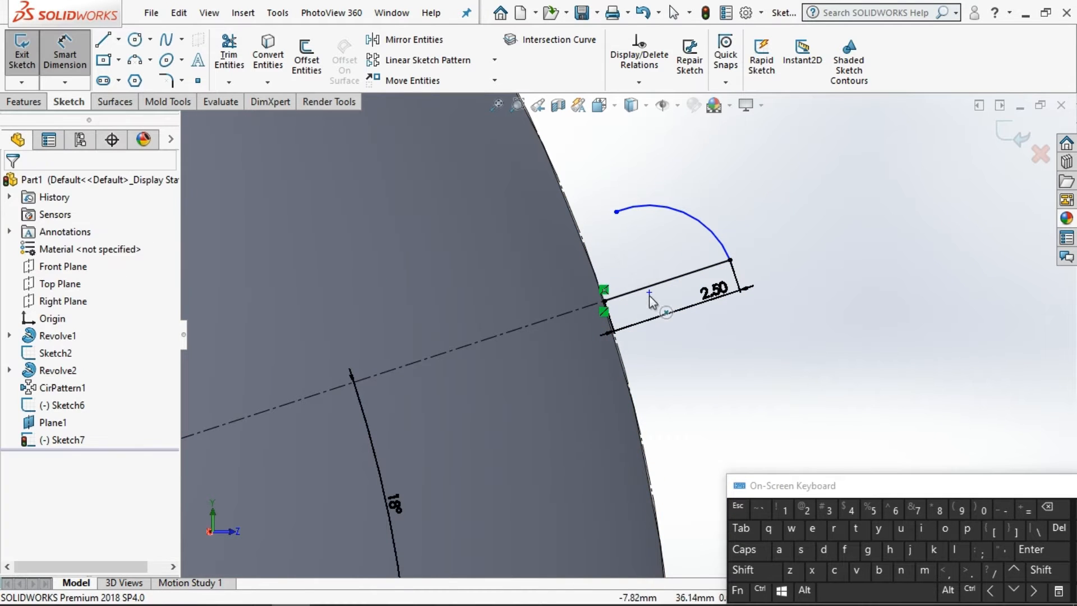
Step: Make the arc's center point coincident with the 2.5 mm solid line
key(Escape)
shift+click(649, 292)
shift+click(666, 281)
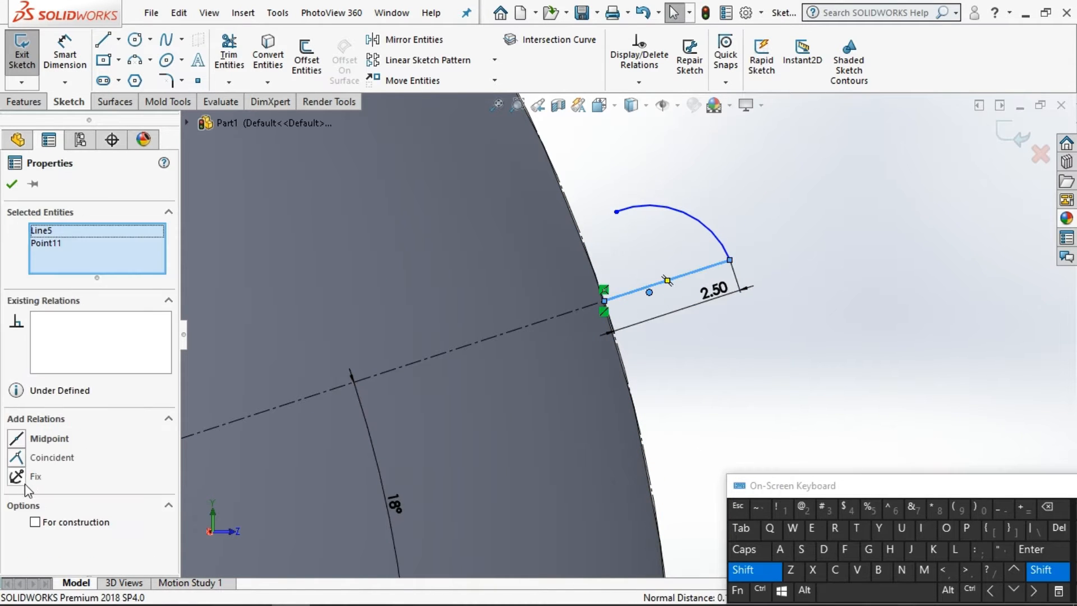
click(32, 455)
click(746, 577)
click(725, 360)
Step: Dimension the arc's radius as 1.5 mm
click(64, 53)
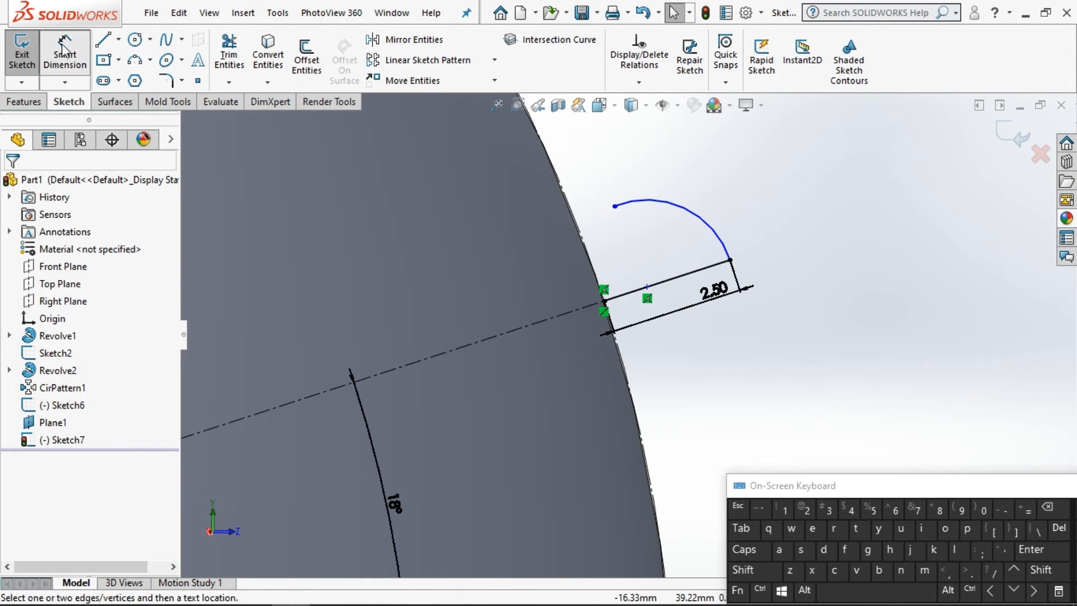
click(690, 224)
click(776, 187)
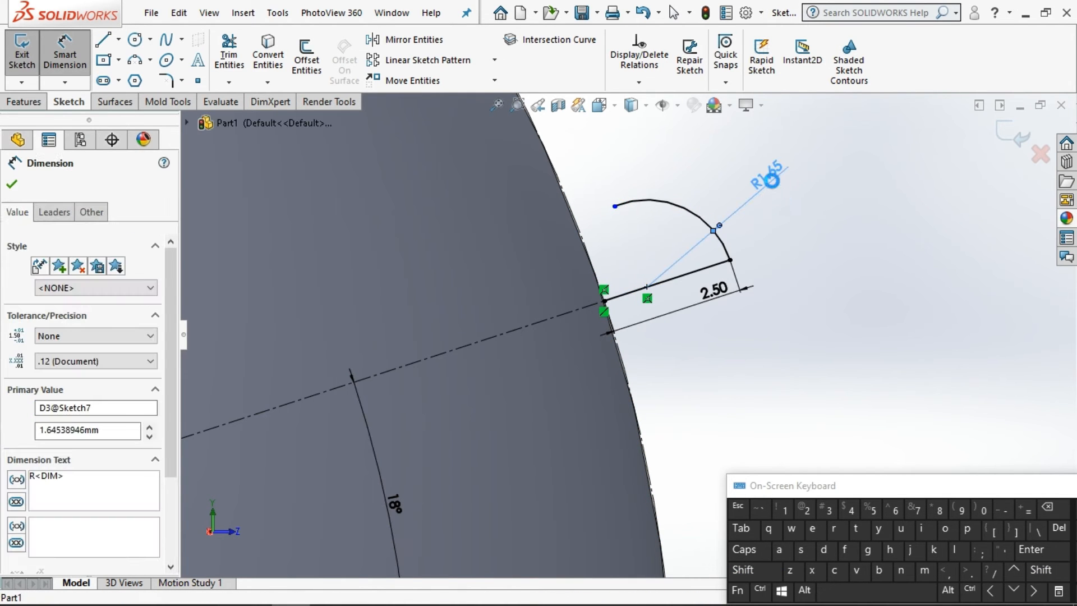
text(1.5)
key(Return)
click(13, 185)
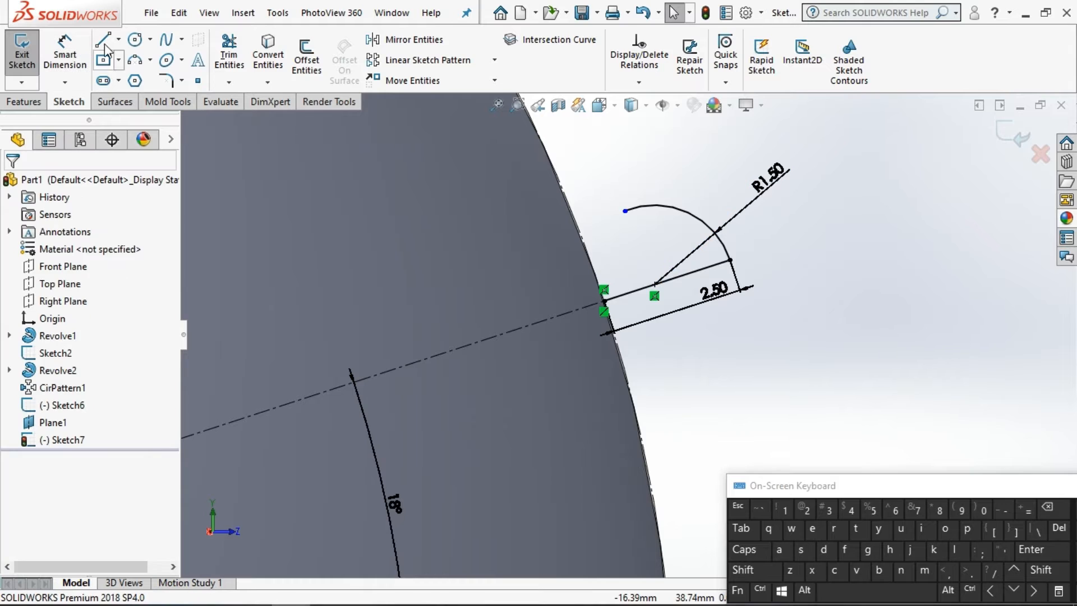
Step: Close the stud profile with lines from the arc's free end through the sphere's edge and back along the inclined centerline, making the first line tangent to the arc
click(102, 39)
click(625, 211)
click(565, 195)
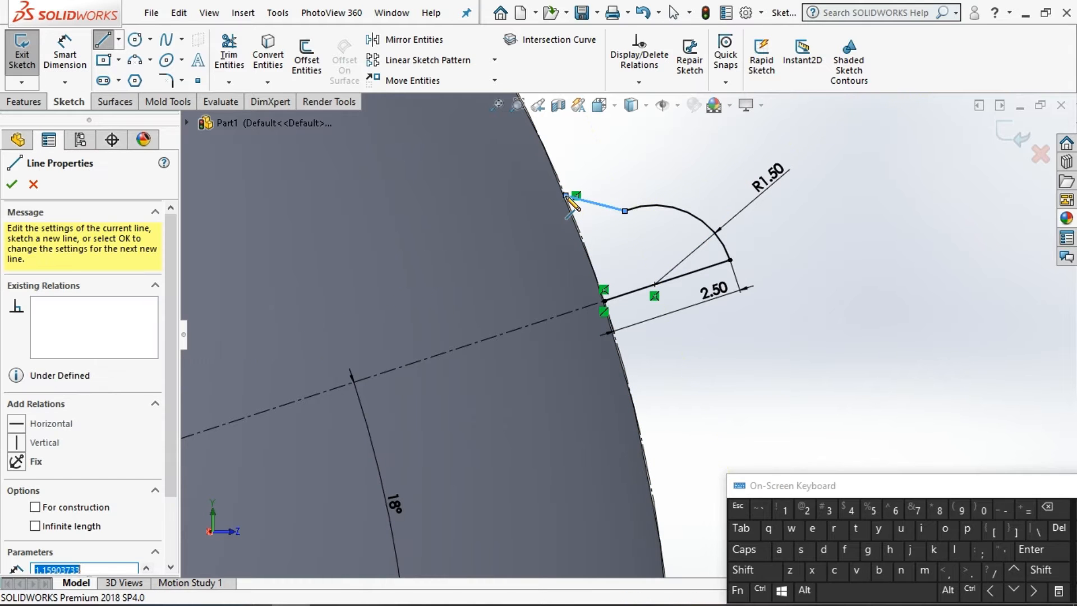
click(517, 183)
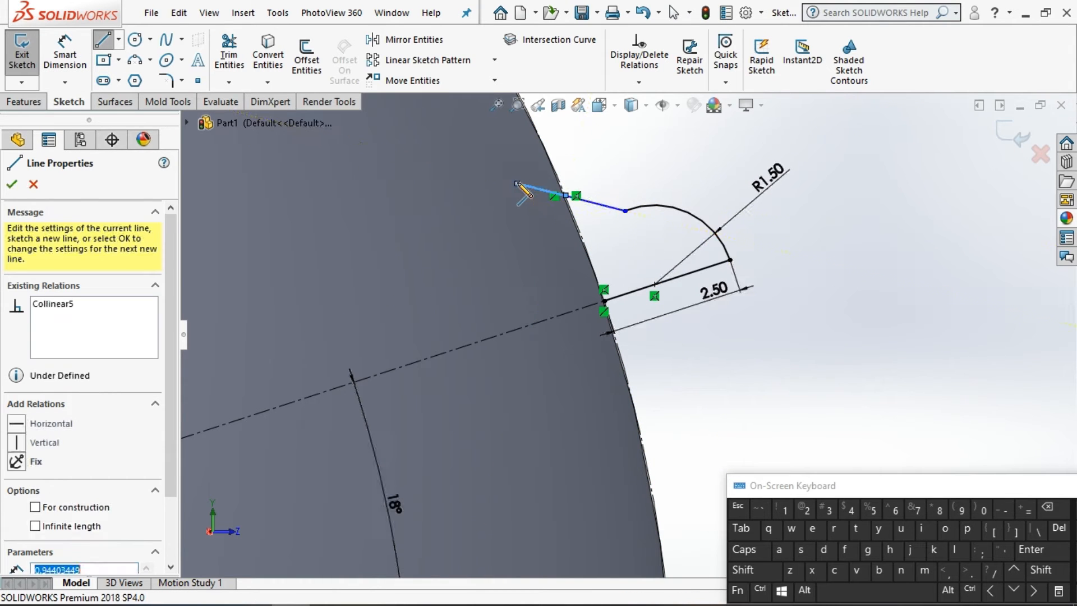
click(560, 314)
click(604, 301)
key(Escape)
key(Escape)
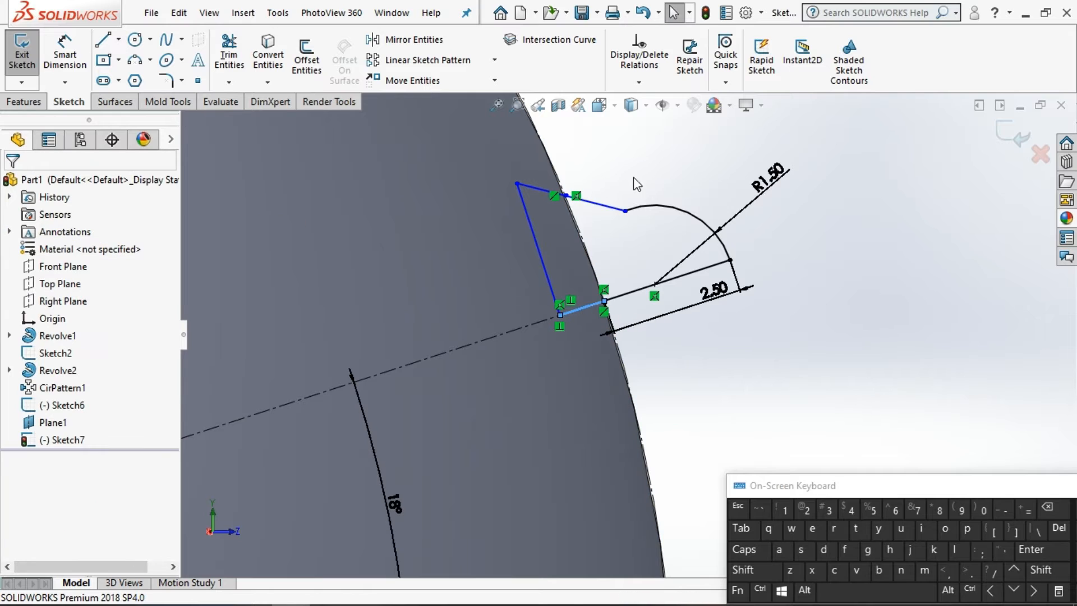
drag(641, 174, 604, 218)
click(39, 439)
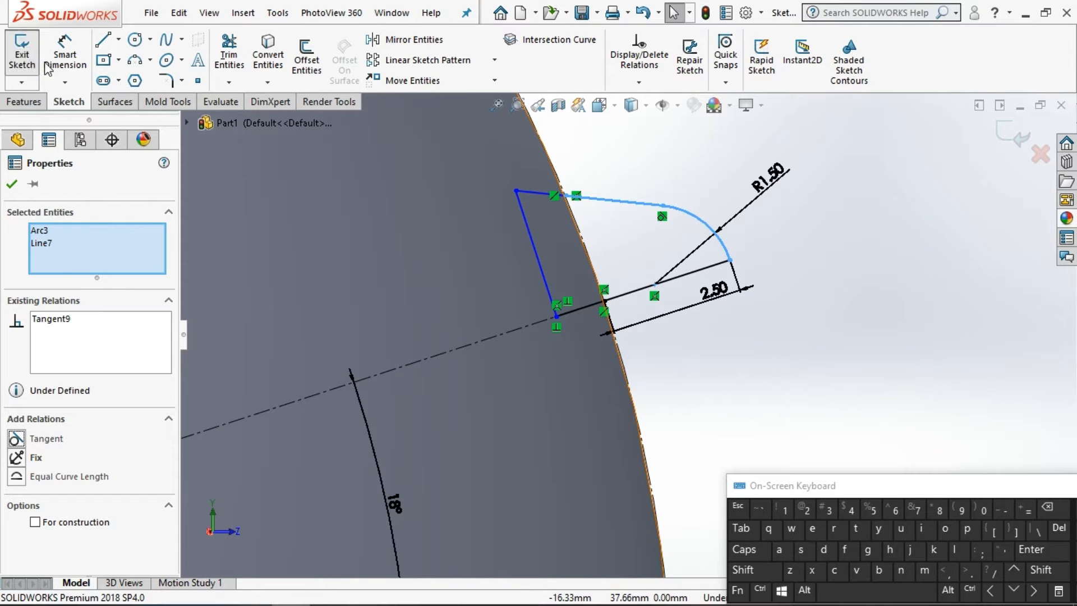
Step: Dimension the distance from the profile's upper point on the sphere's edge to the inclined solid line as 2.5 mm
click(47, 68)
click(565, 195)
click(645, 288)
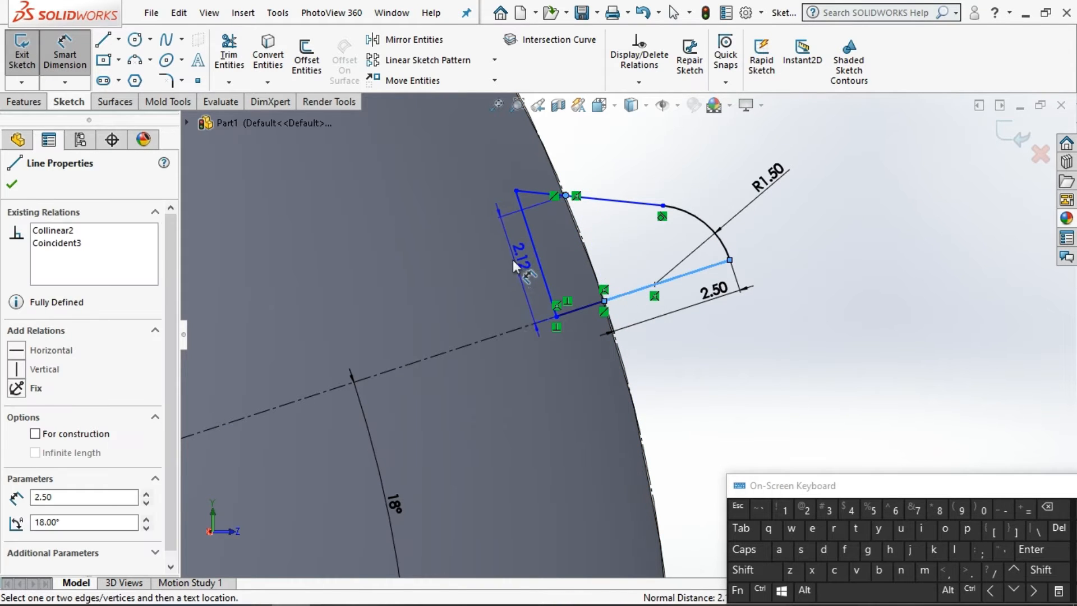
click(513, 260)
key(Return)
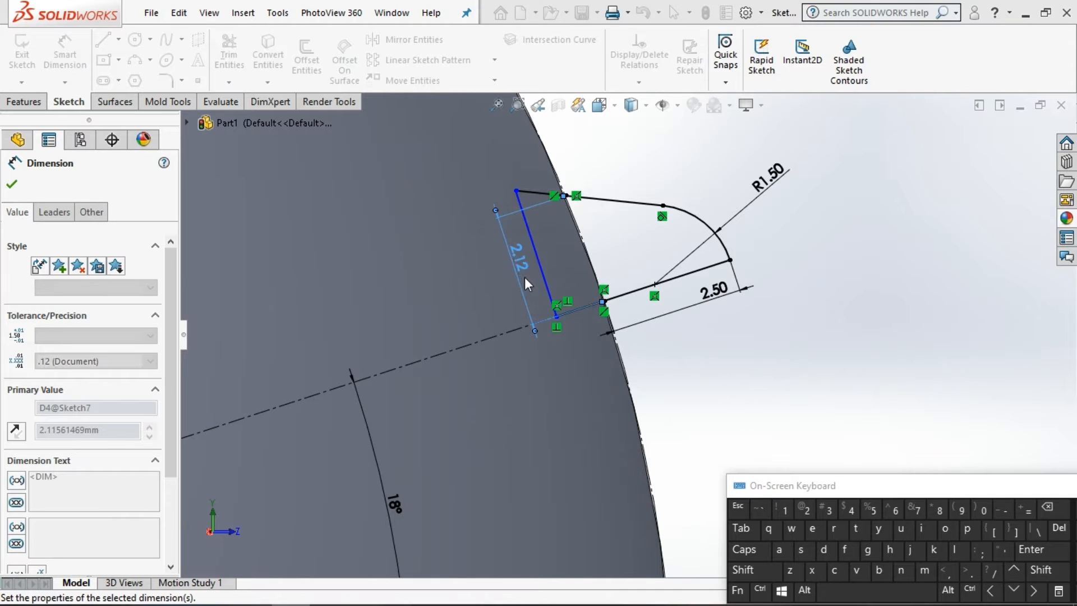
Step: Dimension the short collinear line inside the sphere as 1 mm
click(583, 309)
click(634, 354)
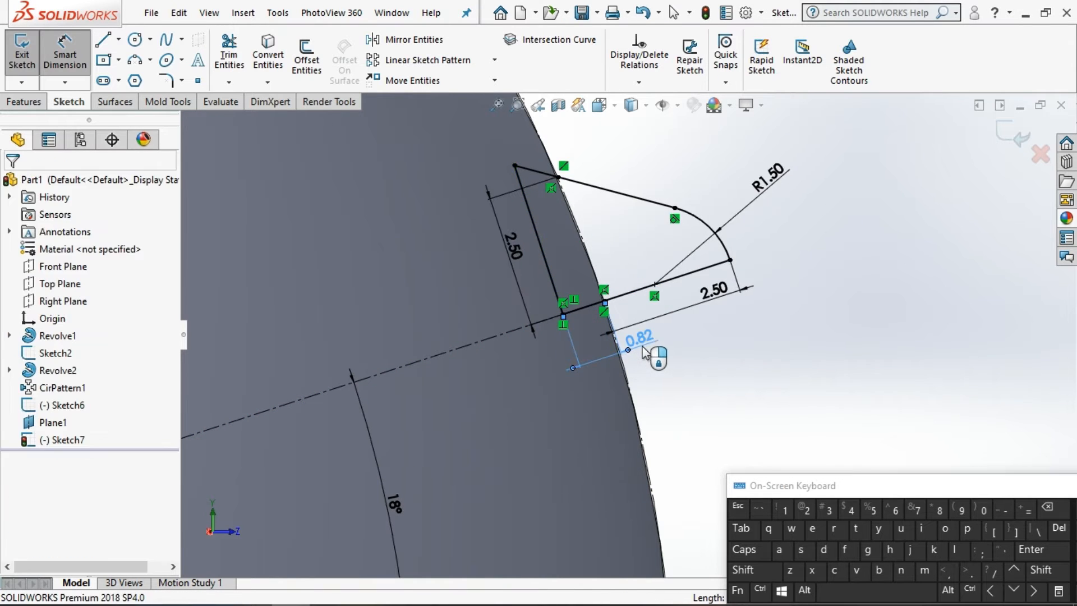
key(Return)
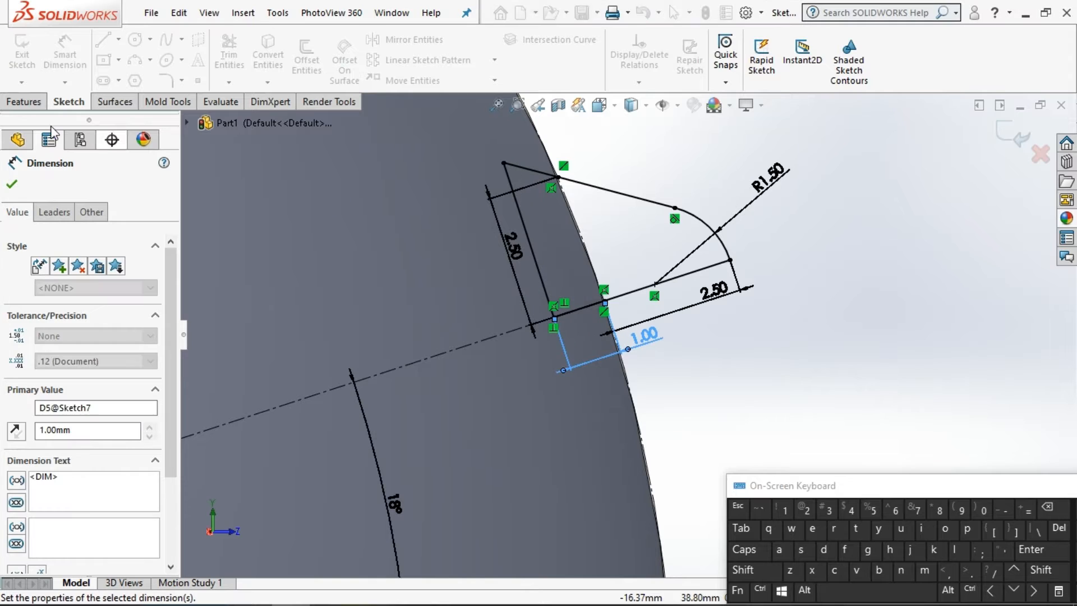
Step: Revolve the stud profile 360° about the 2.5 mm line, merging it with the sphere
click(25, 102)
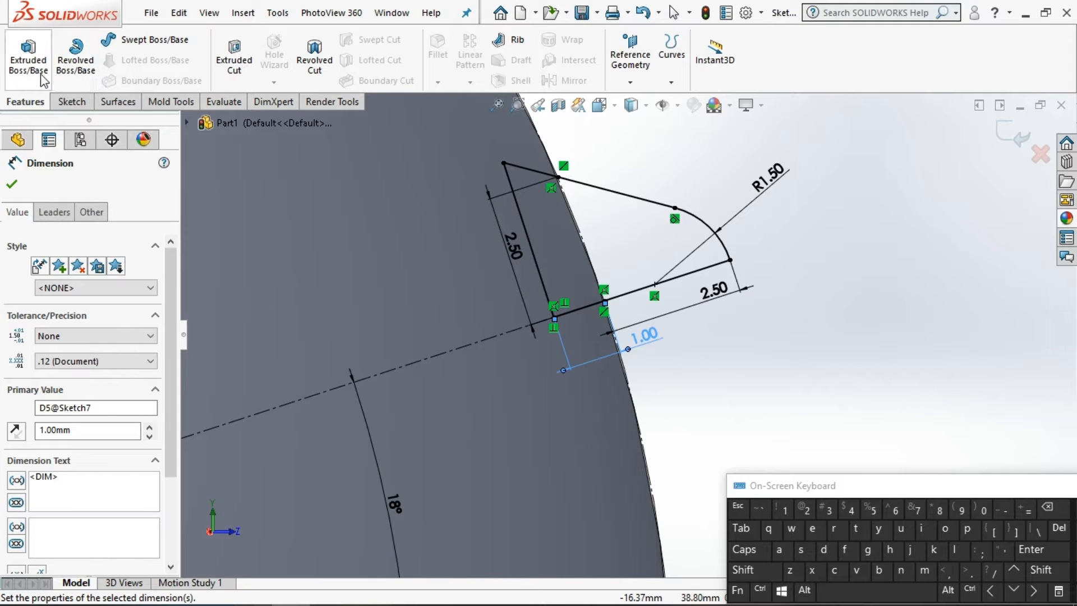
click(75, 61)
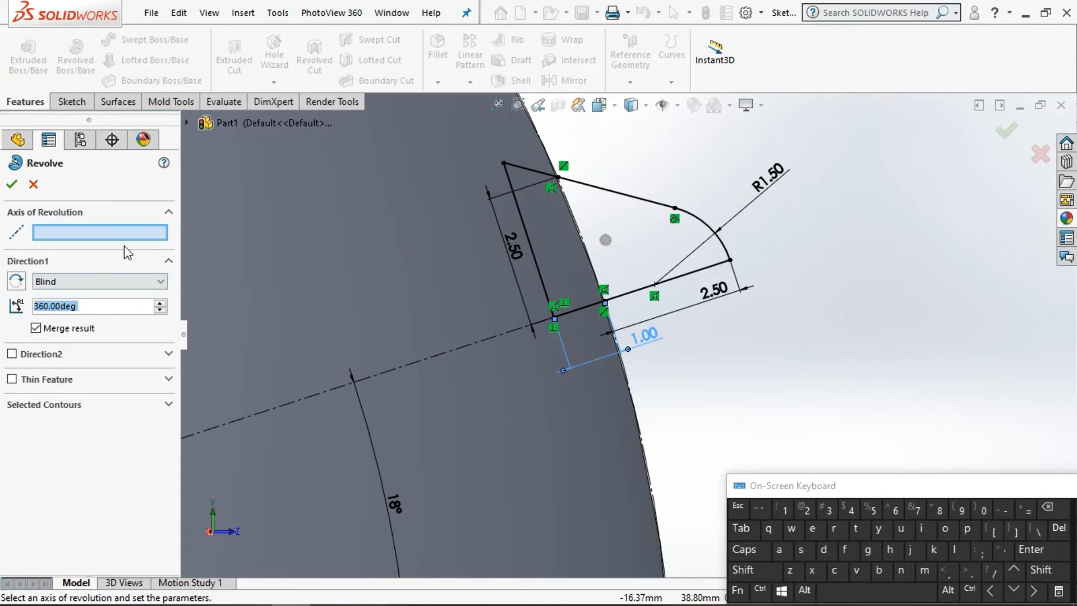
click(628, 295)
click(10, 184)
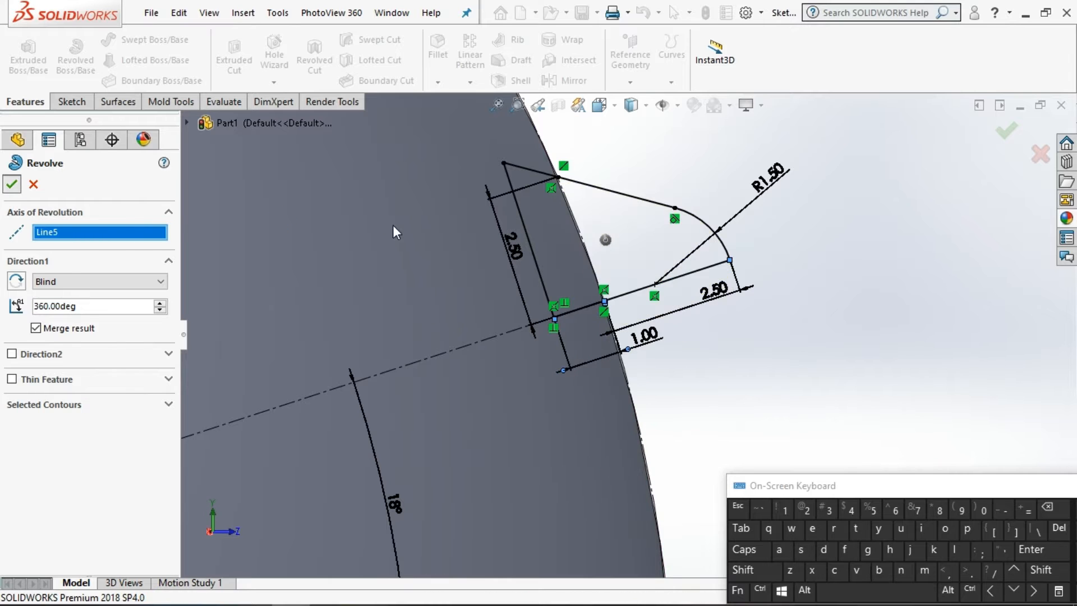
scroll(445, 306, up, 2)
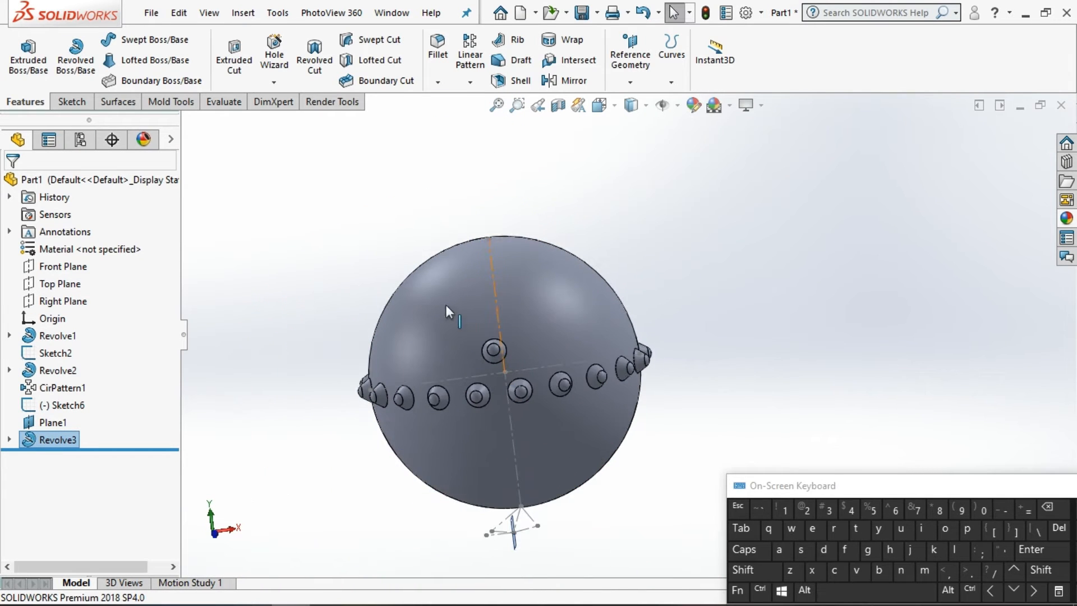
Step: Set up an equally spaced 360° circular pattern of the new stud about the sphere's vertical centerline
click(470, 82)
click(488, 120)
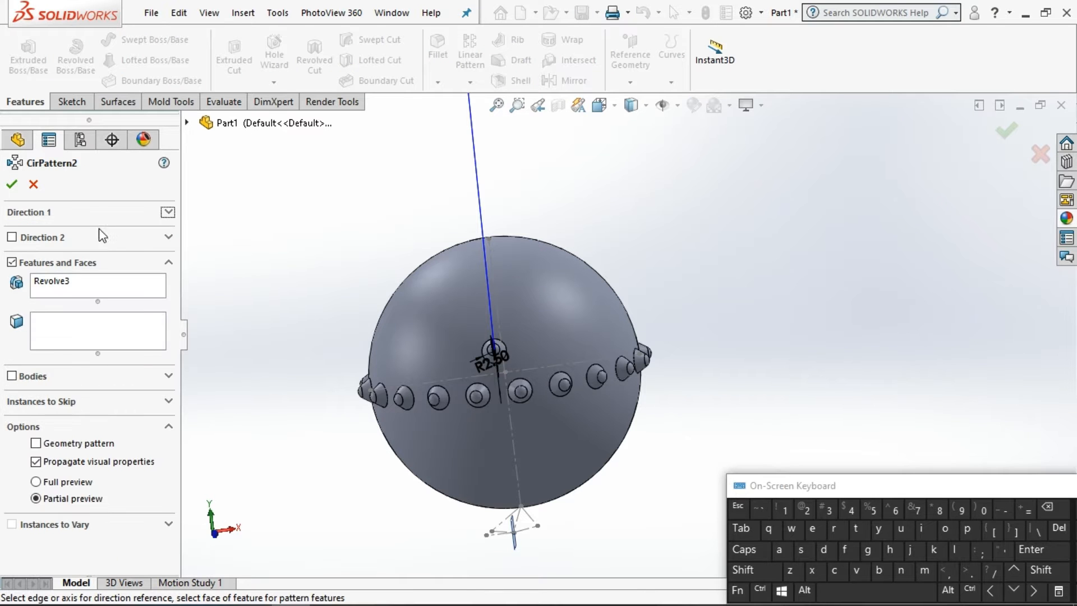
click(106, 214)
click(509, 433)
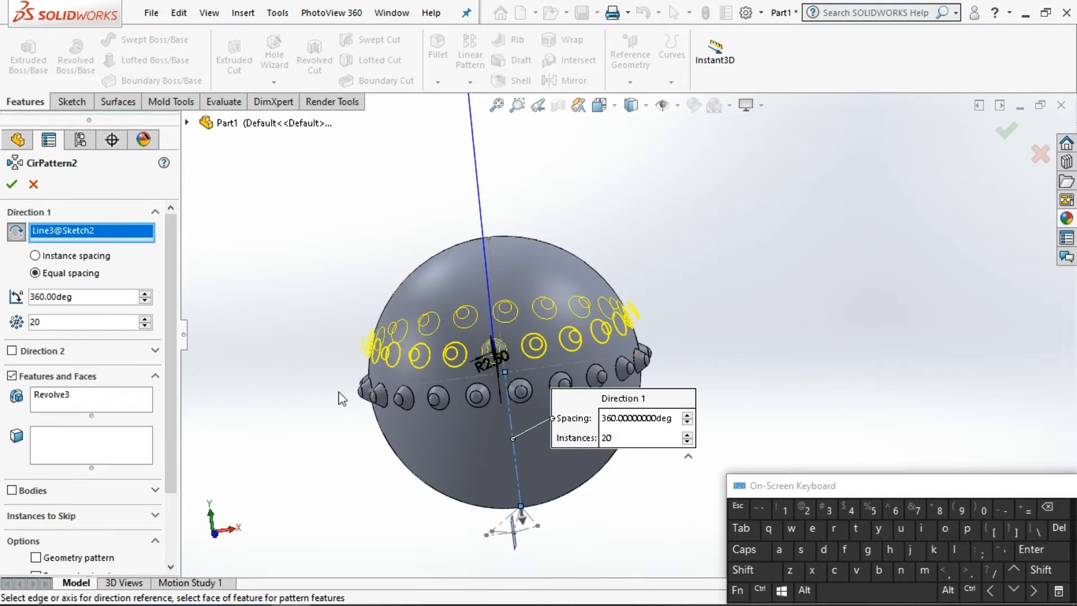
Step: Try the second-row stud pattern with 15 and then 16 instances
middle_drag(340, 398, 404, 374)
middle_drag(443, 374, 284, 371)
click(145, 326)
click(146, 326)
click(145, 326)
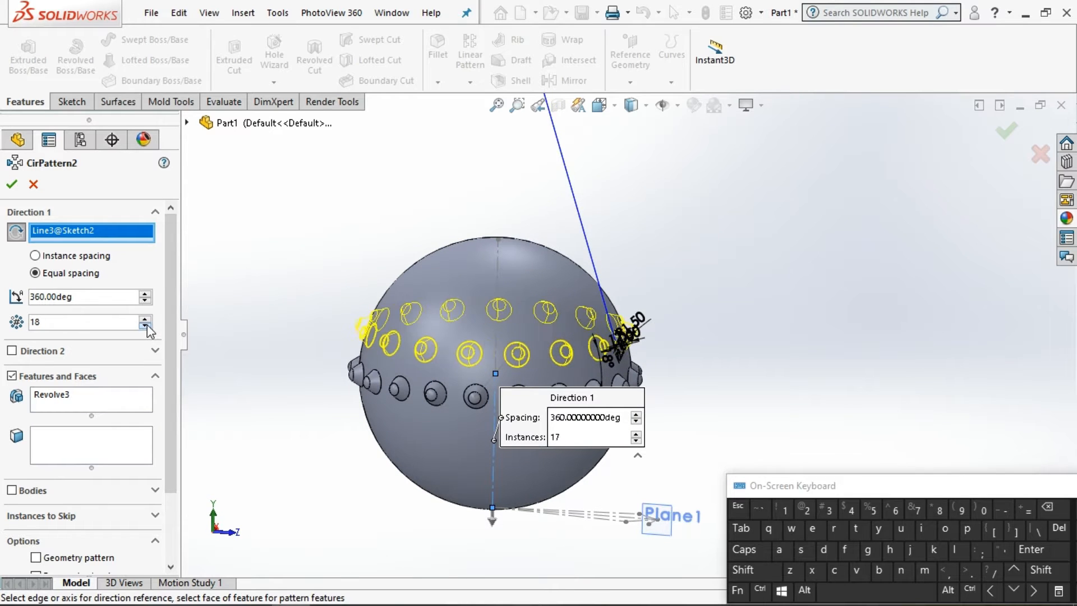
click(145, 326)
click(146, 326)
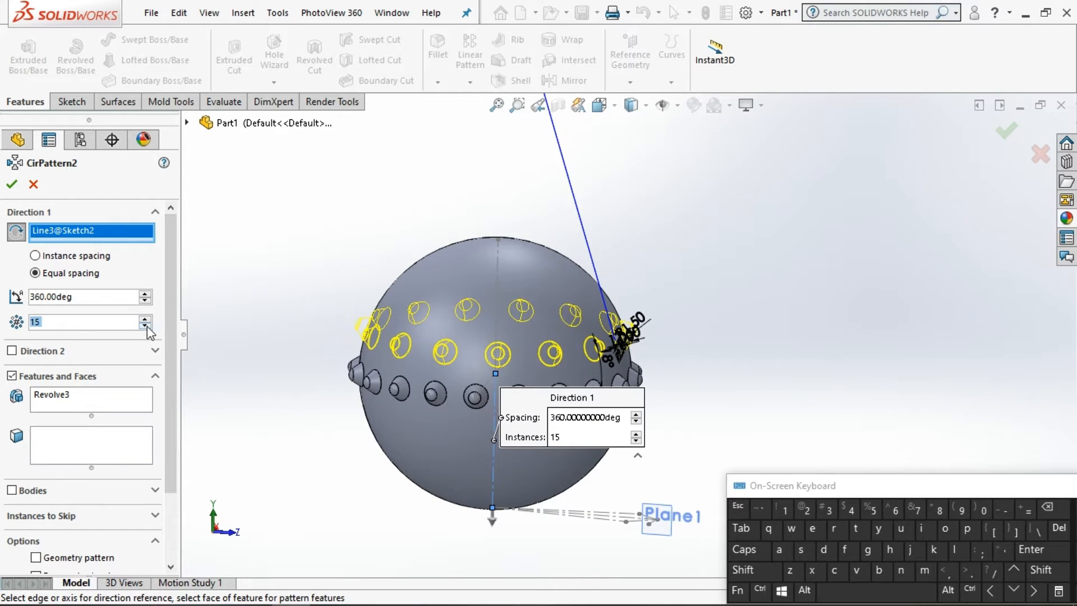
click(145, 319)
Step: Check the pattern's stud alignment from the front, set it to 18 instances and accept it
click(603, 107)
click(625, 173)
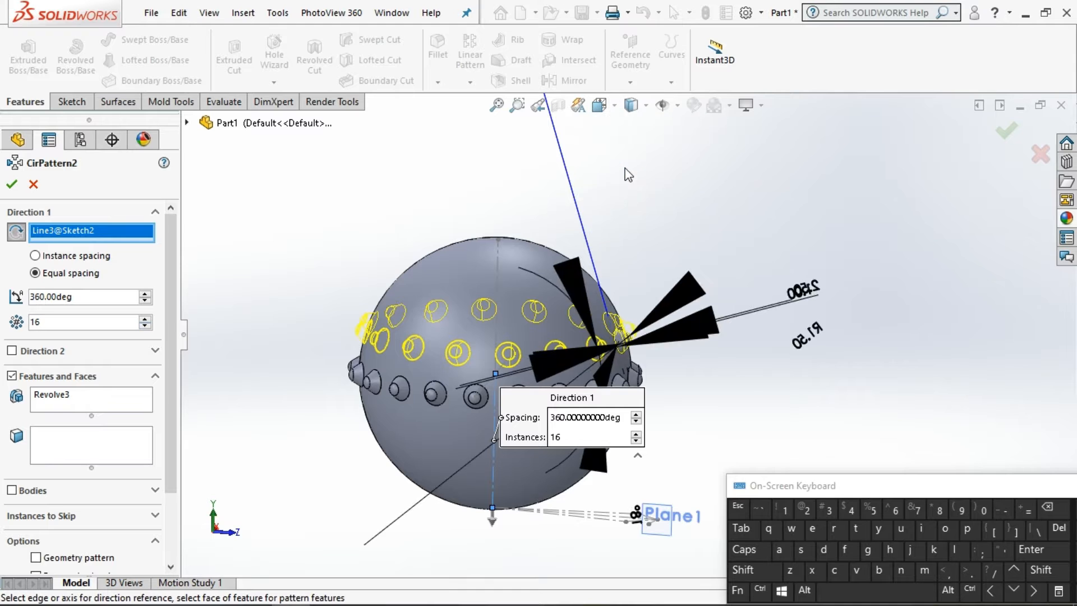
scroll(627, 504, up, 1)
scroll(624, 501, up, 5)
scroll(614, 436, down, 4)
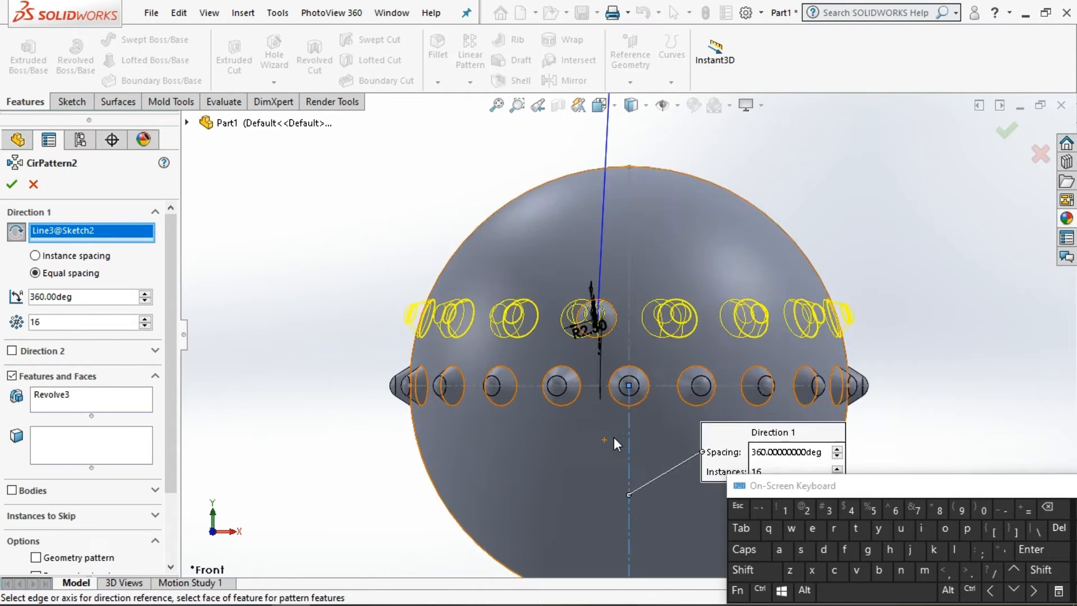
click(146, 325)
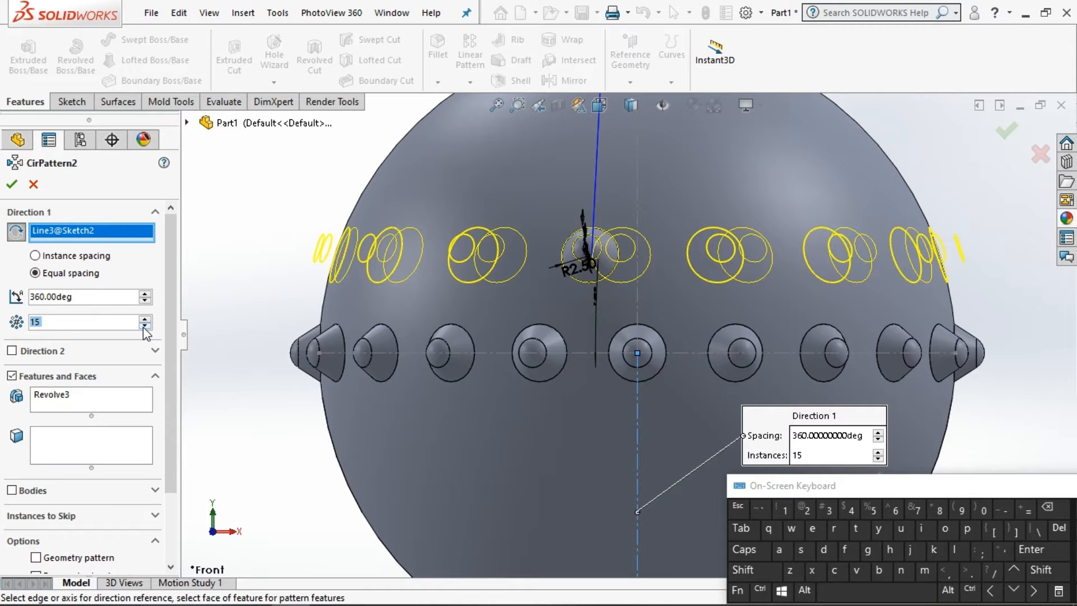
click(145, 318)
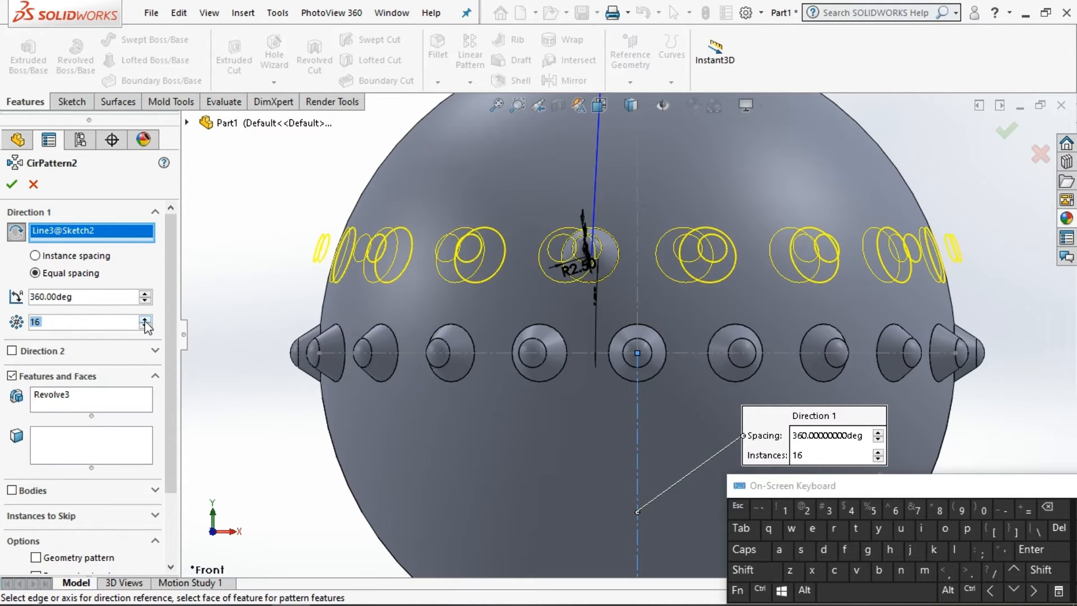
click(145, 318)
click(144, 319)
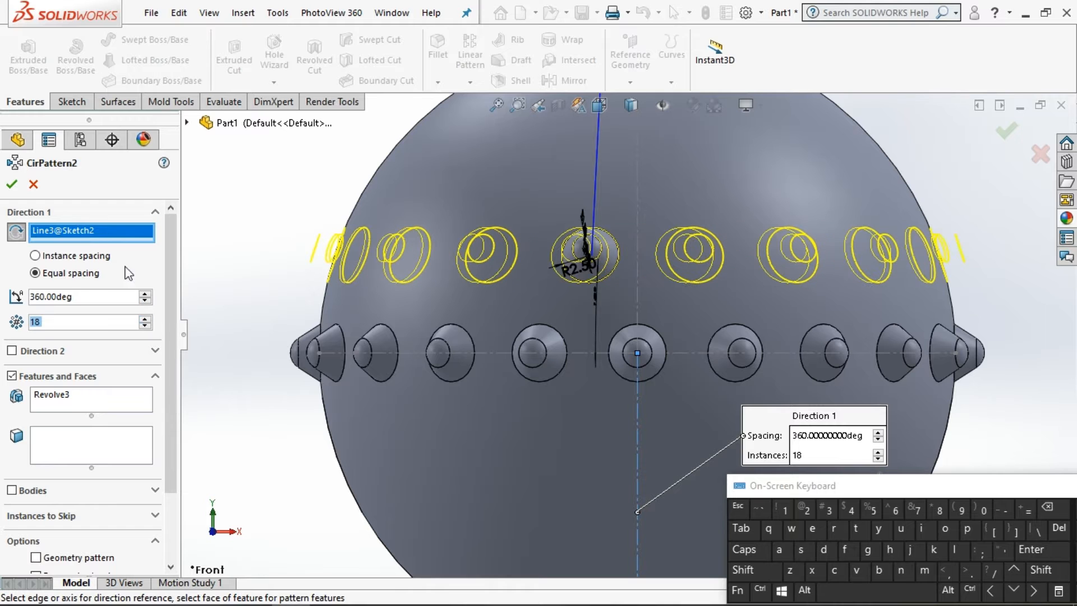
click(12, 184)
scroll(413, 183, up, 5)
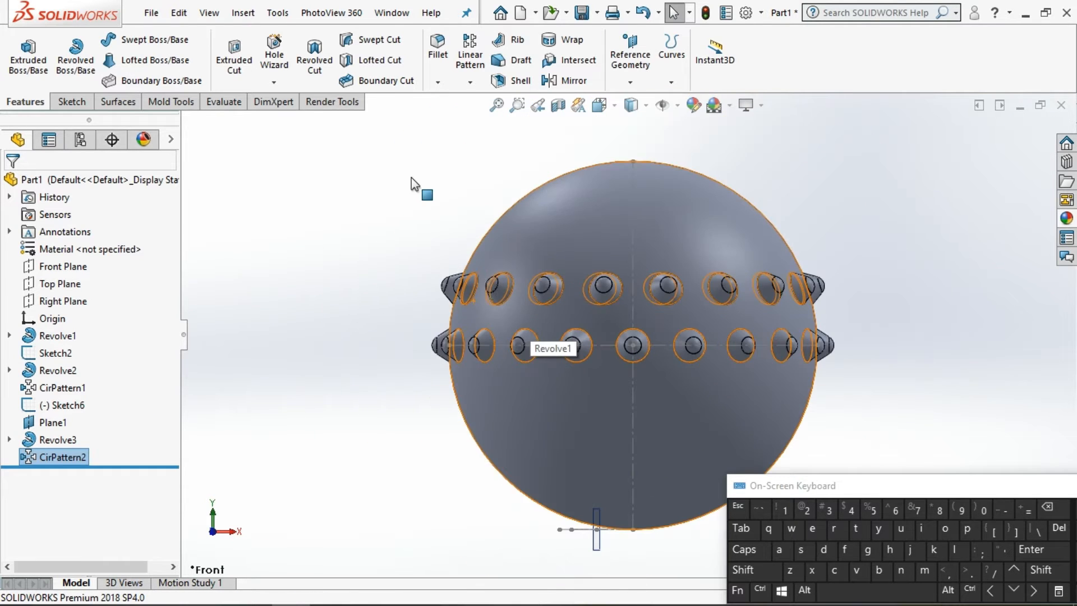
middle_drag(523, 248, 578, 295)
scroll(643, 436, down, 4)
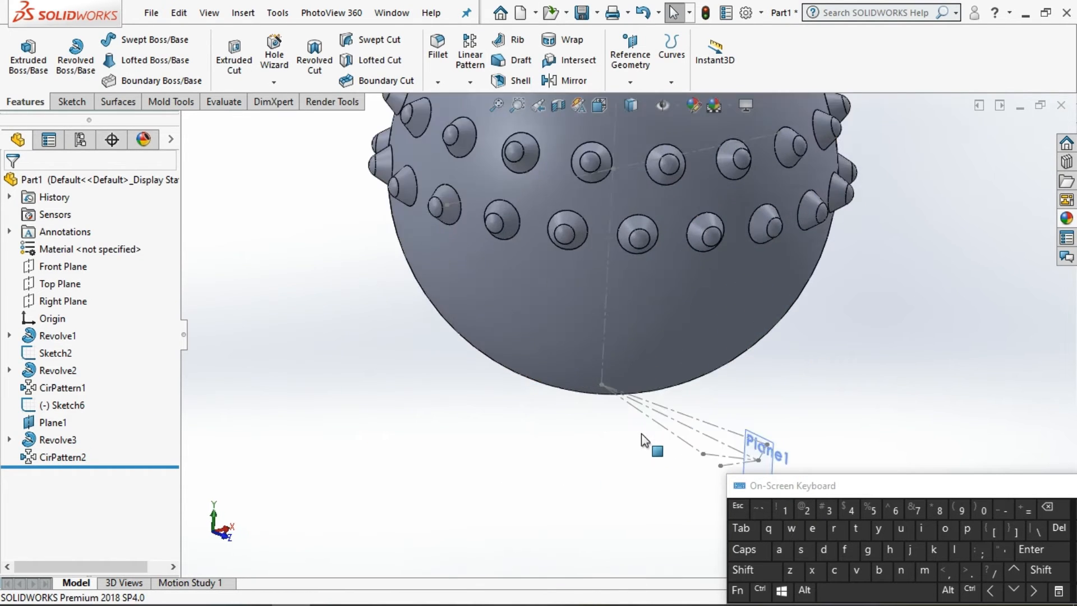
scroll(667, 415, up, 2)
scroll(668, 419, down, 2)
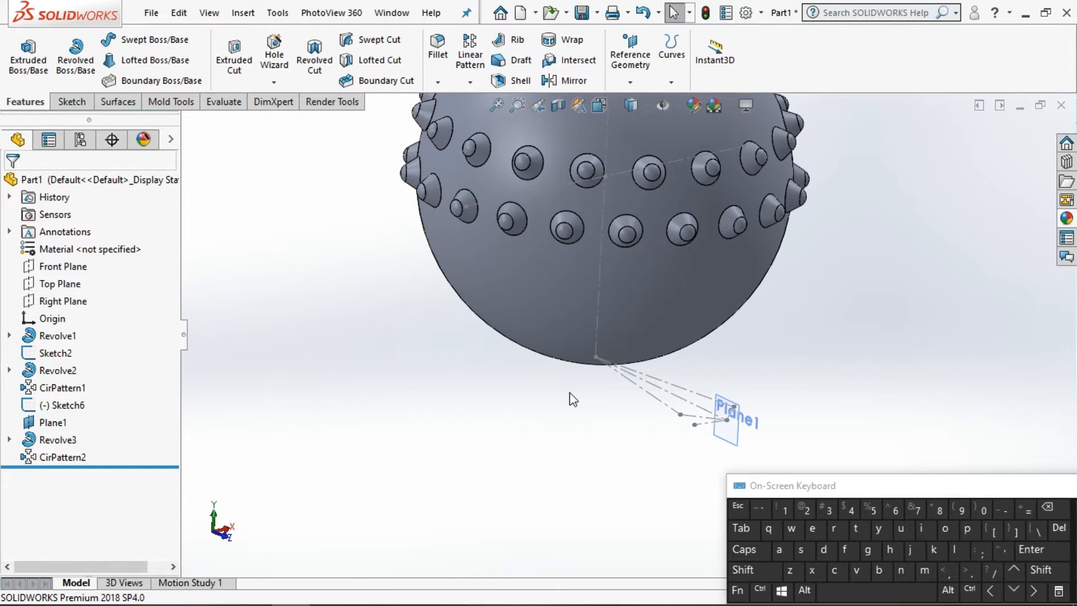
scroll(597, 235, up, 2)
click(572, 80)
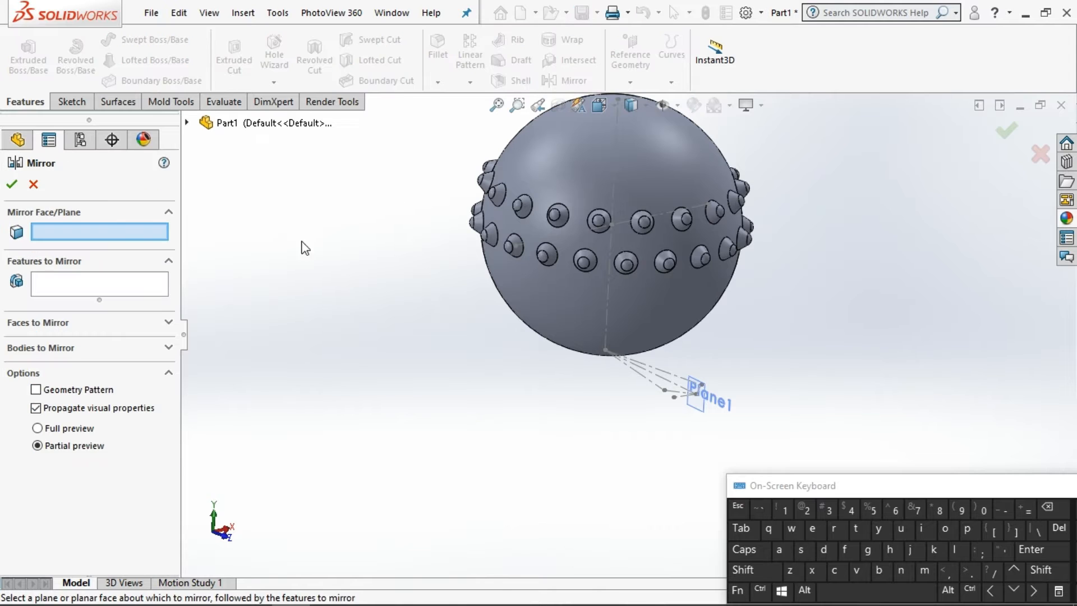
click(191, 123)
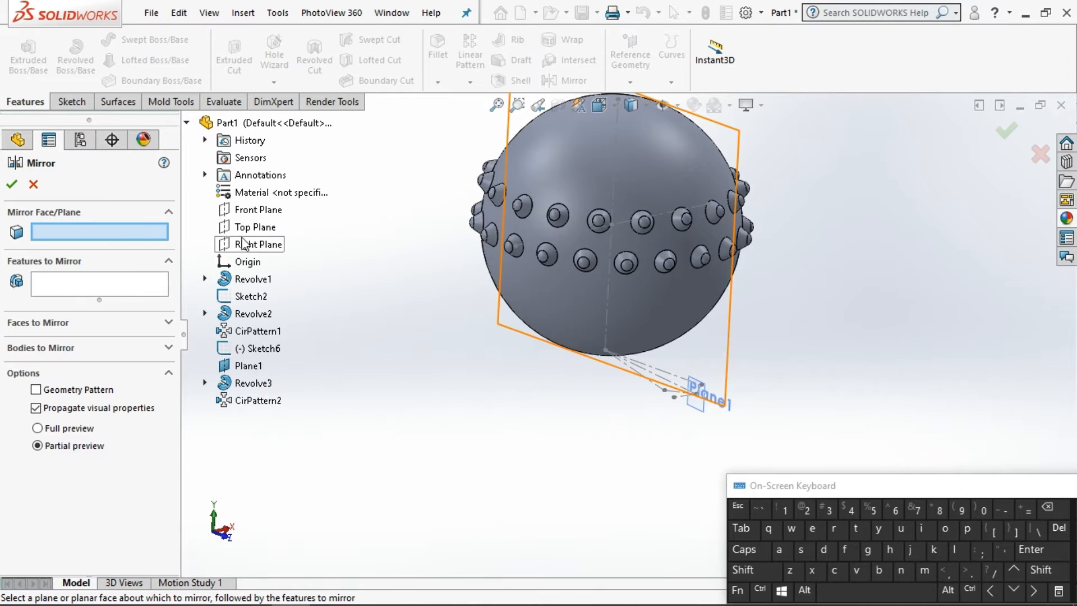
click(33, 185)
scroll(645, 188, down, 2)
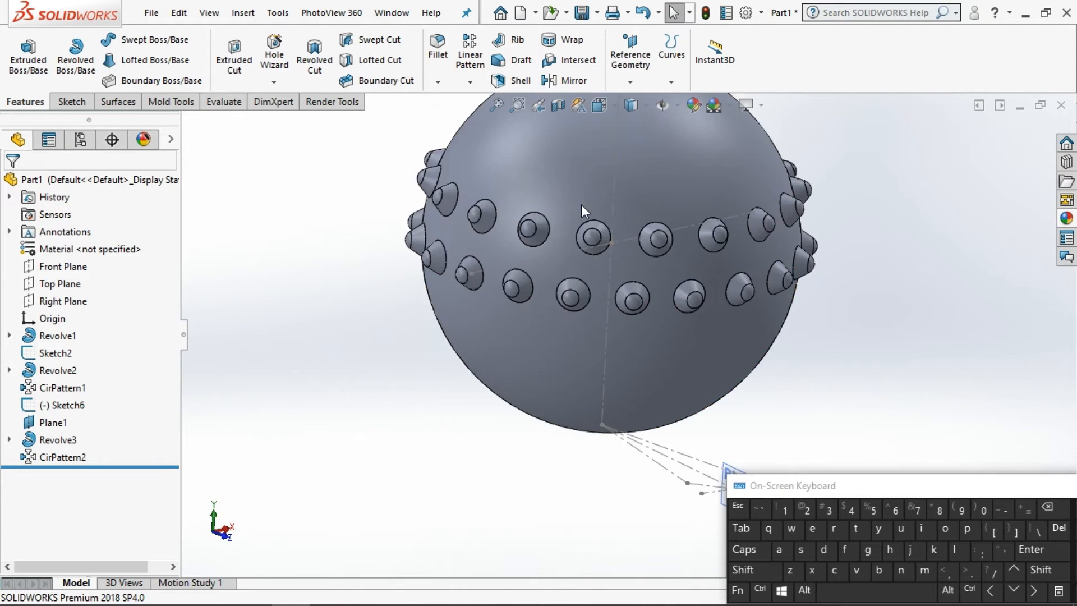
Step: Hide the construction sketch and the reference plane that stick out beneath the sphere
middle_drag(581, 205, 507, 188)
scroll(660, 386, up, 3)
scroll(660, 385, down, 3)
middle_drag(661, 387, 663, 342)
scroll(662, 316, up, 2)
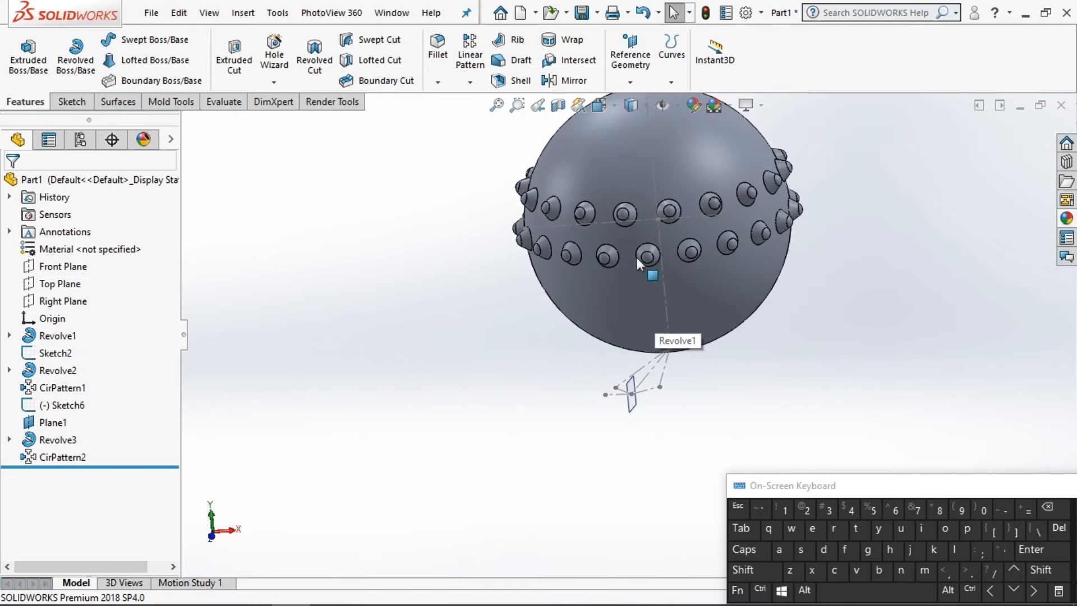
scroll(627, 235, down, 3)
scroll(618, 338, up, 2)
click(661, 461)
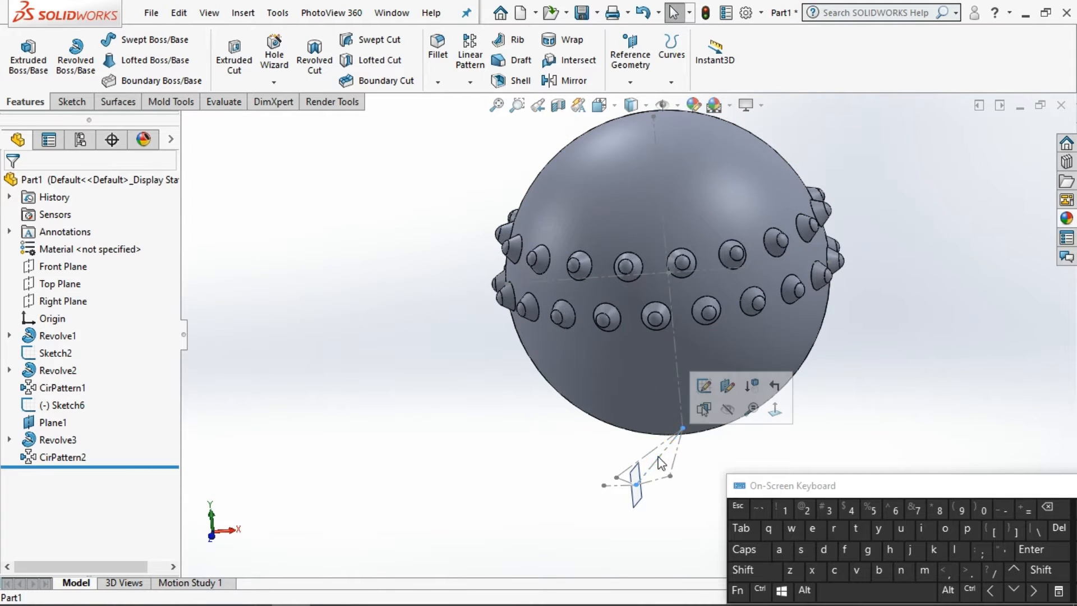
click(733, 419)
click(642, 476)
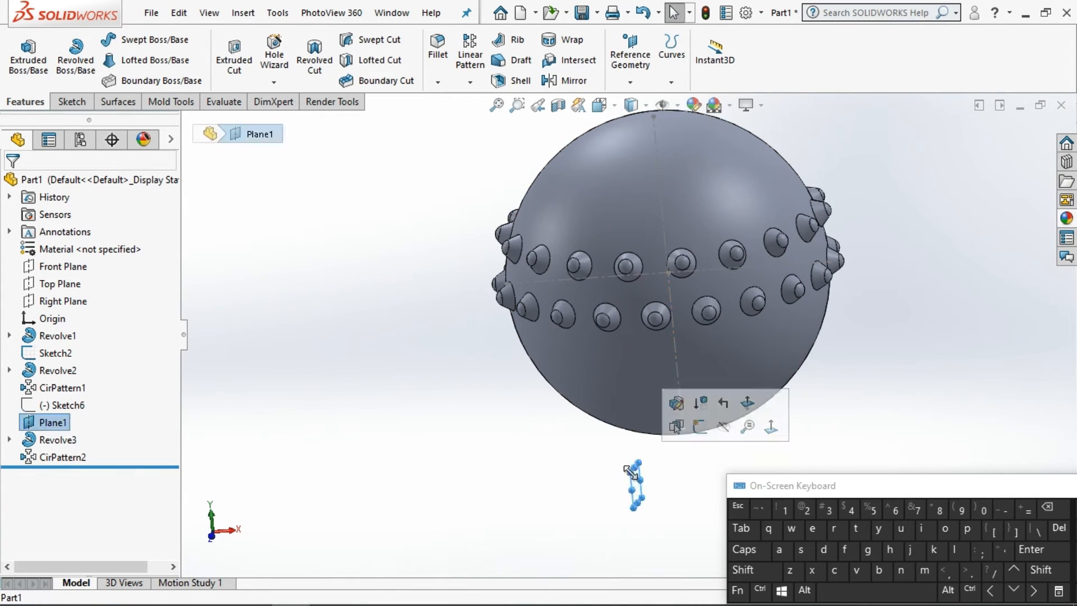
click(736, 434)
click(740, 313)
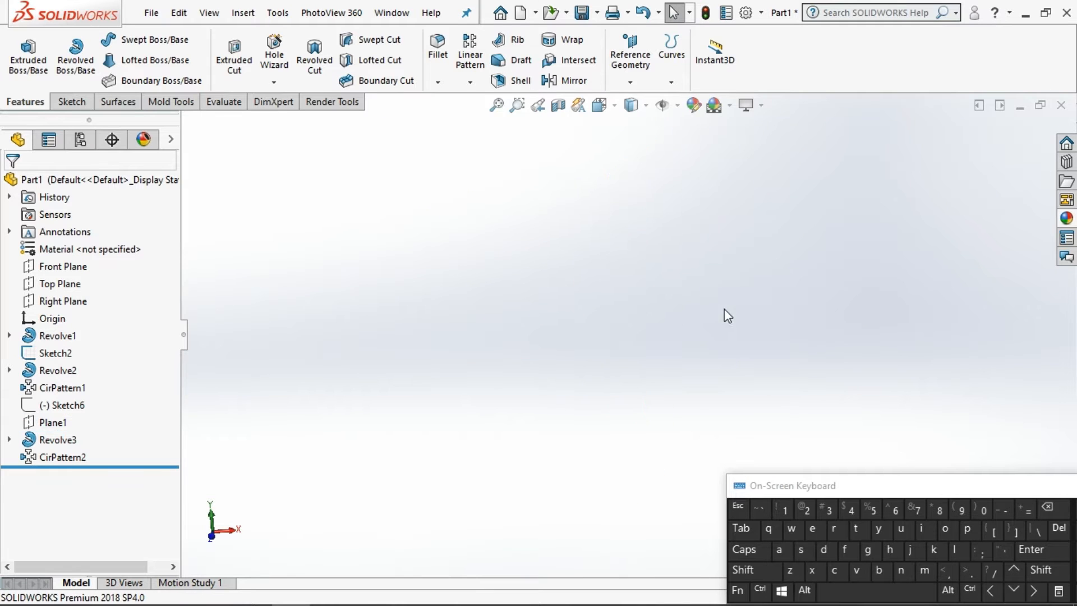
Step: Examine how the studs of the two rows line up from the right, front and top
scroll(682, 305, up, 8)
scroll(624, 211, down, 5)
middle_drag(628, 225, 631, 171)
scroll(629, 169, up, 1)
click(600, 105)
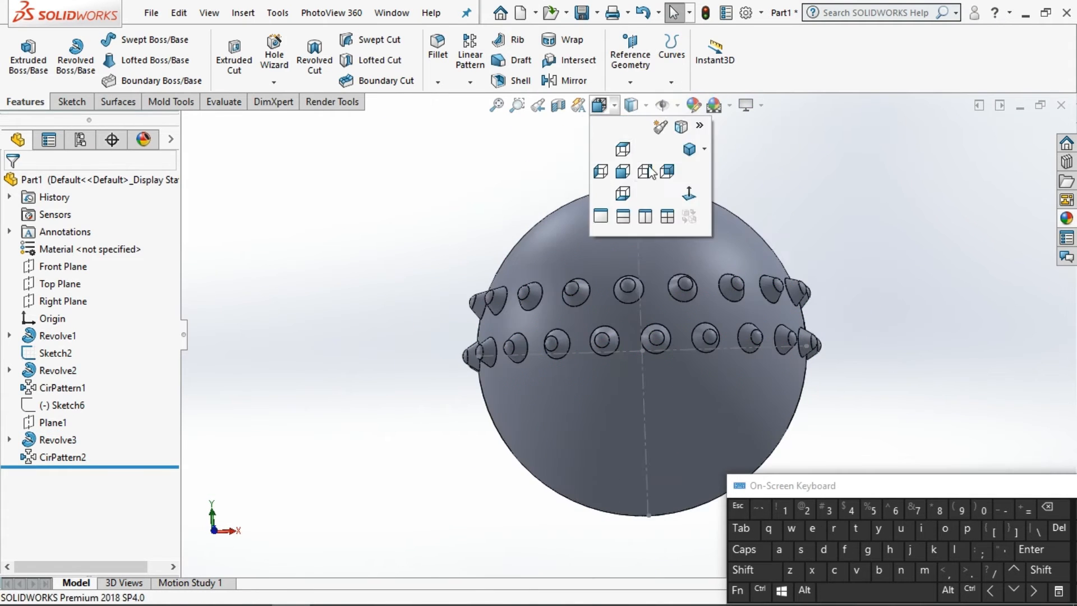
click(645, 170)
click(600, 105)
click(623, 170)
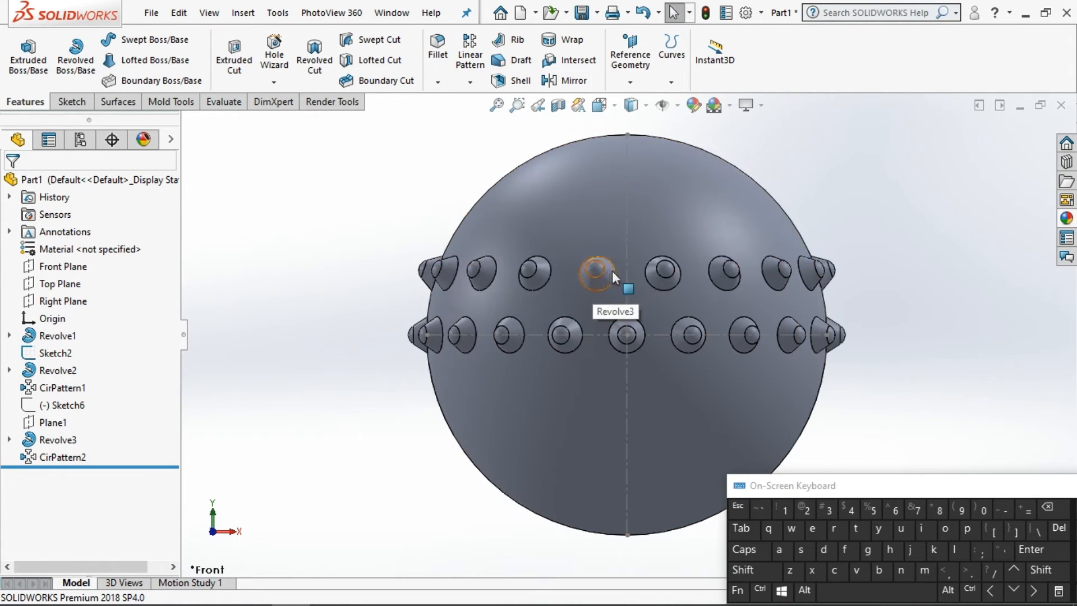
scroll(531, 264, up, 3)
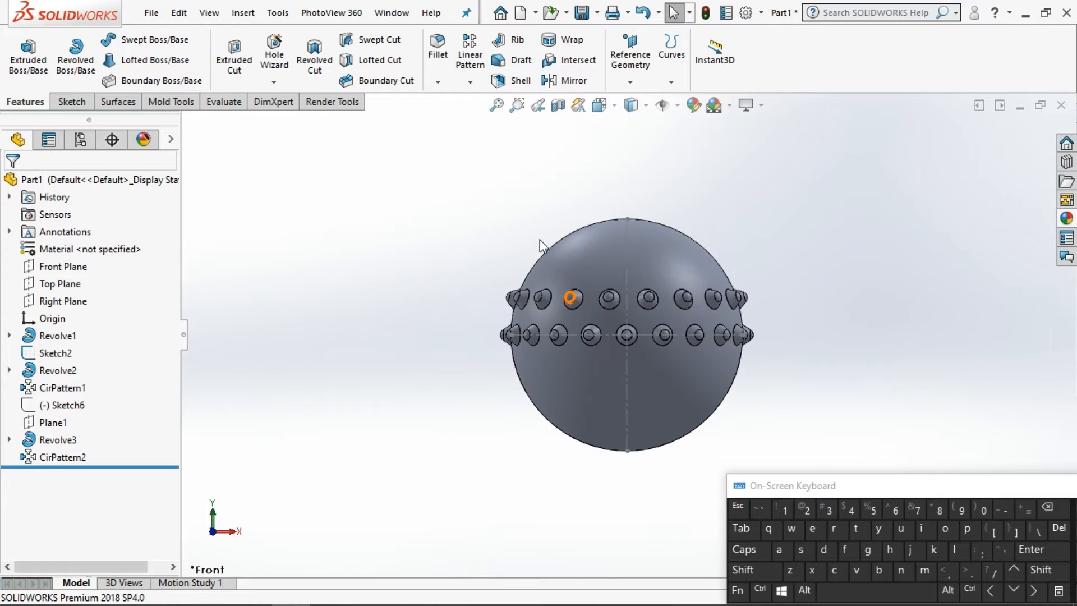
click(599, 105)
click(621, 161)
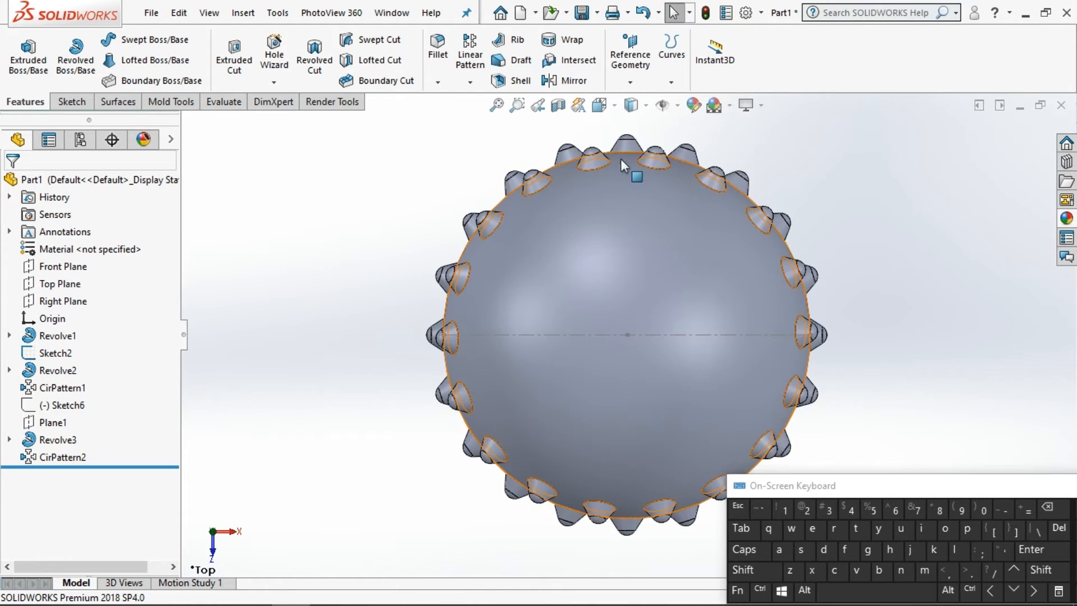
scroll(580, 463, up, 2)
scroll(586, 485, down, 4)
scroll(589, 482, up, 3)
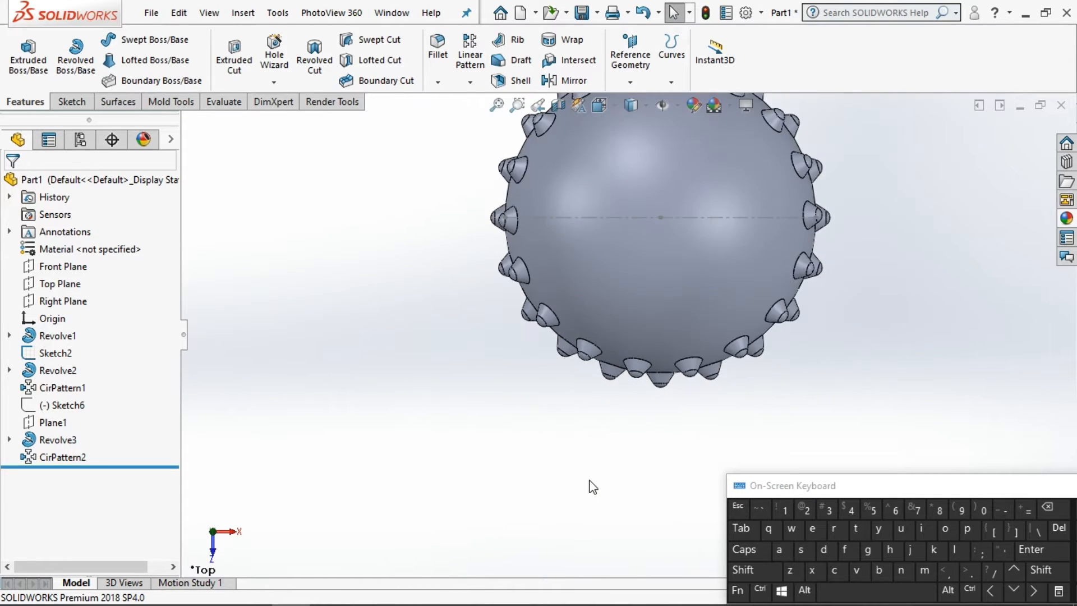
scroll(593, 487, up, 3)
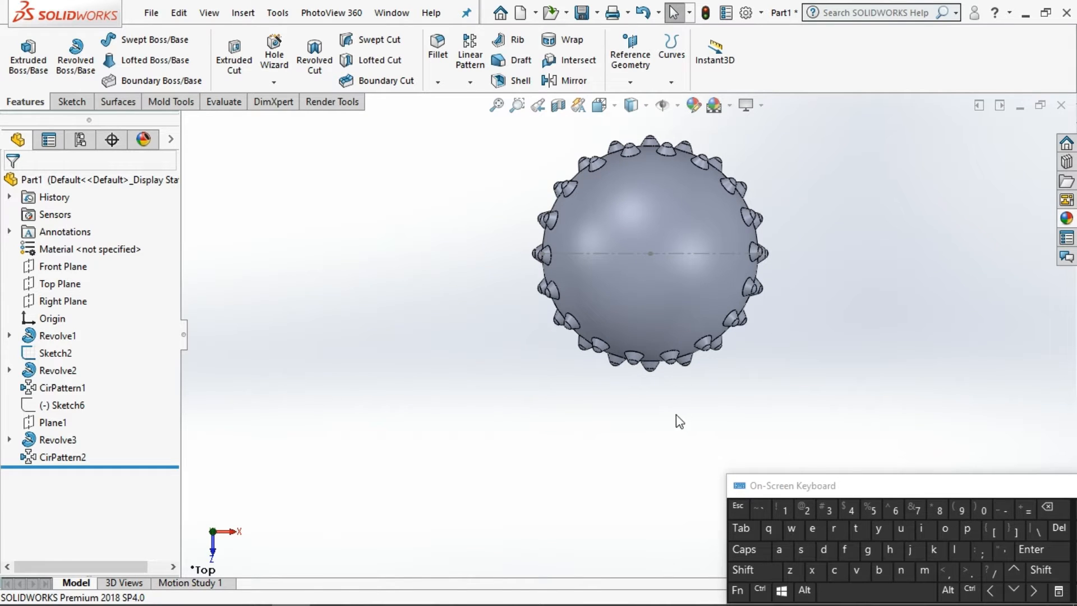
Step: Try the second-row stud pattern with instance counts between 19 and 8, going back up to 15
click(45, 455)
click(53, 401)
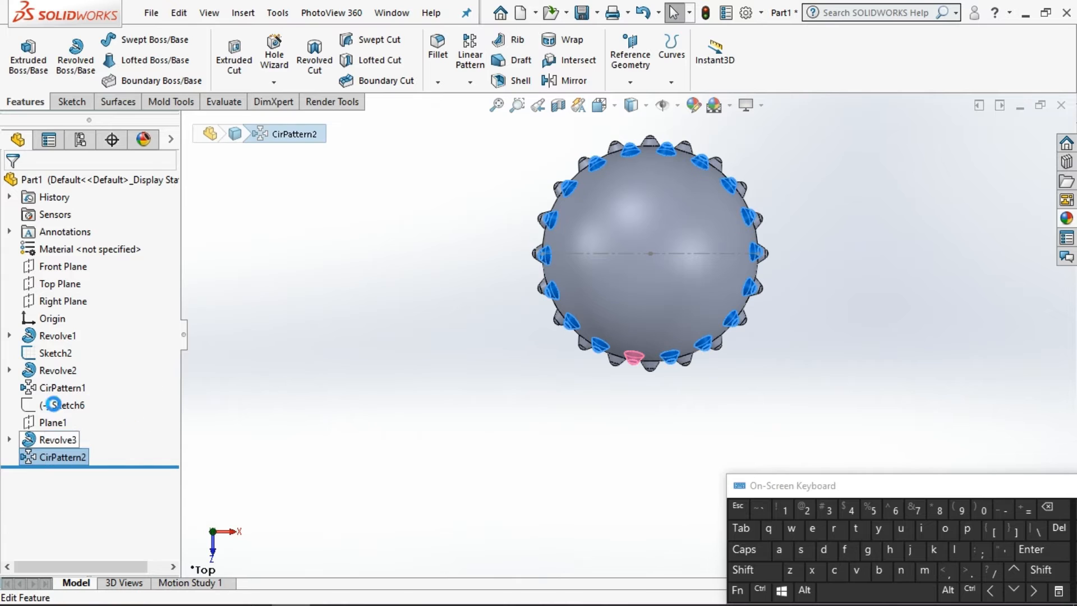
click(144, 318)
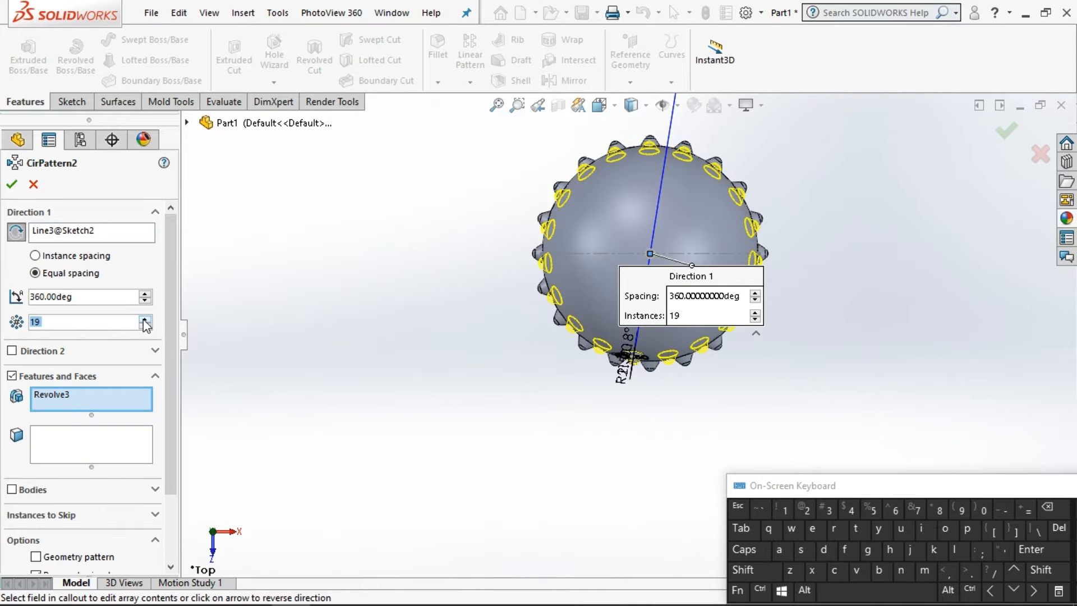
click(145, 325)
click(144, 325)
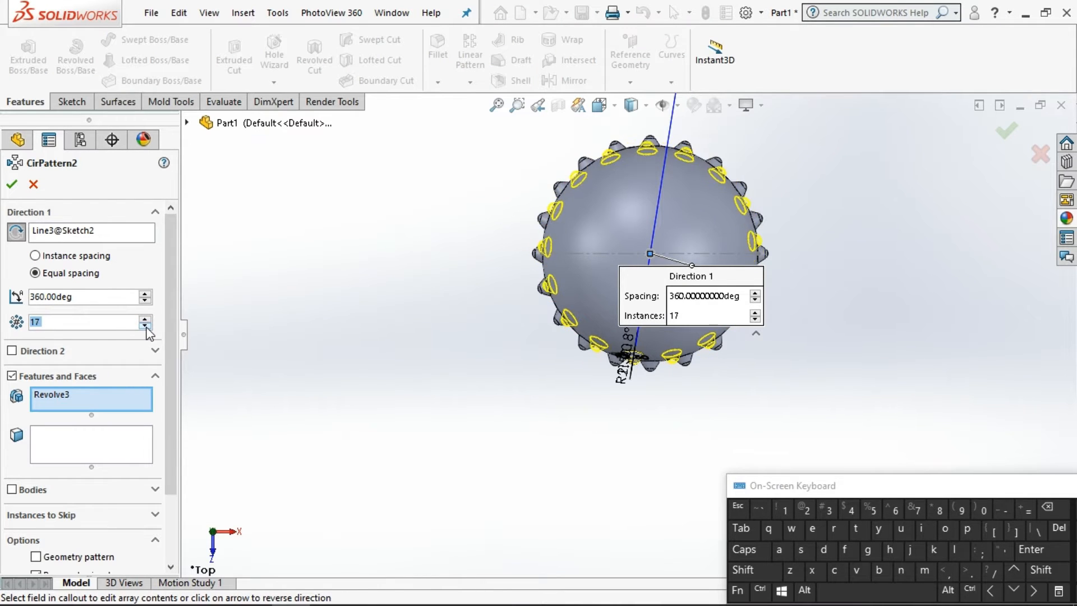
click(144, 326)
click(145, 325)
click(144, 326)
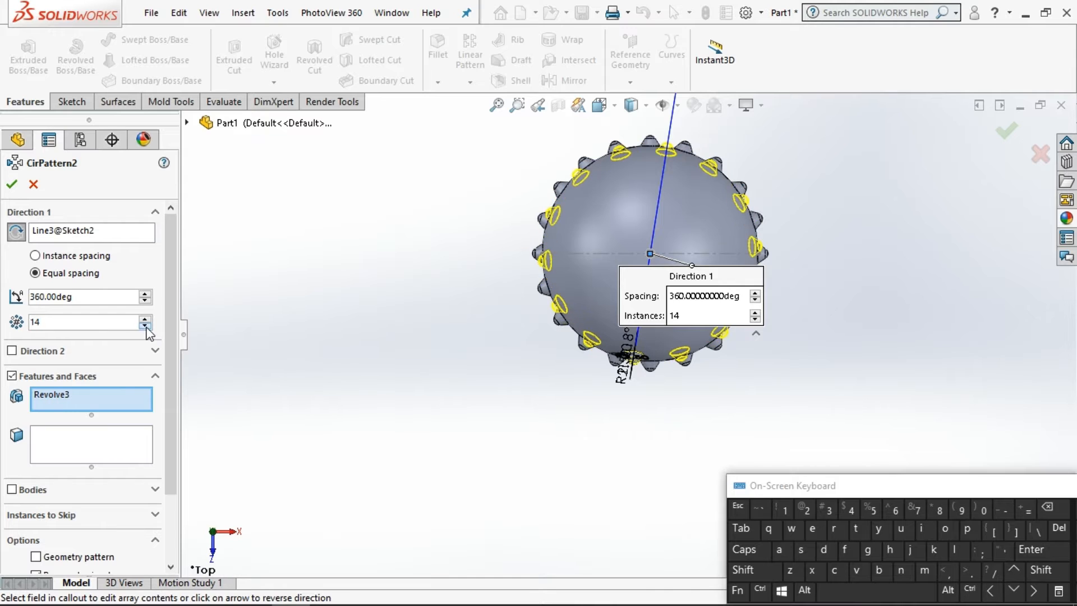
click(144, 326)
click(144, 325)
click(145, 326)
click(145, 326)
click(145, 326)
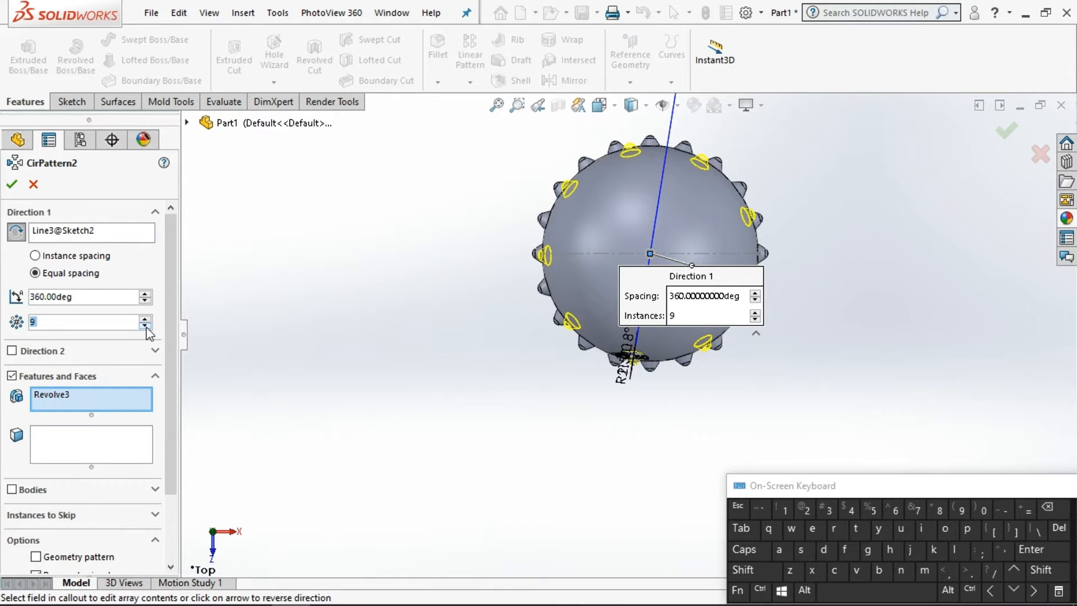
click(145, 325)
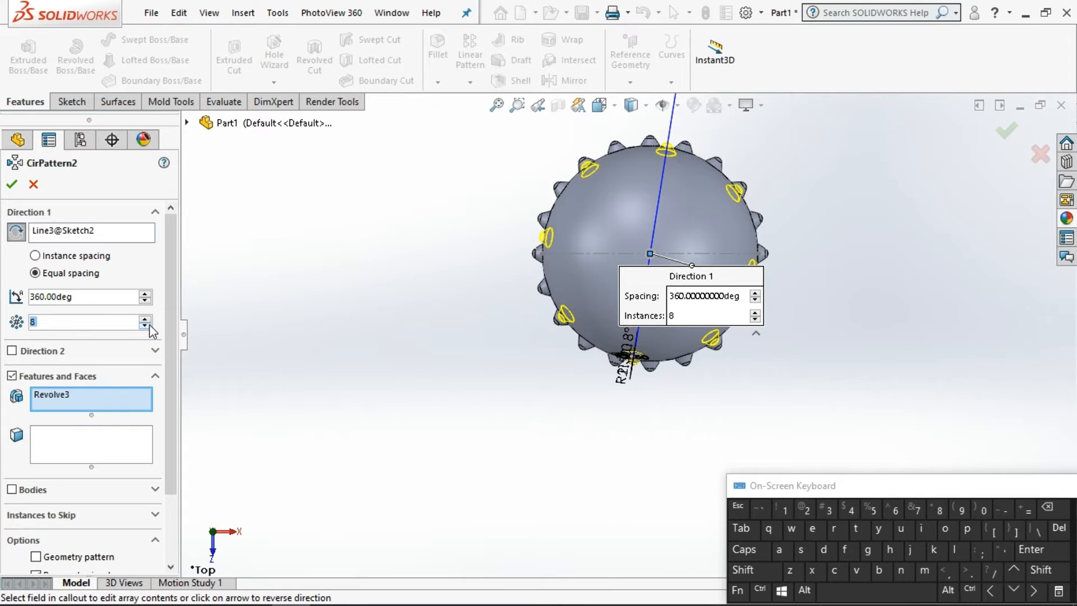
click(145, 318)
click(146, 318)
click(145, 318)
click(146, 318)
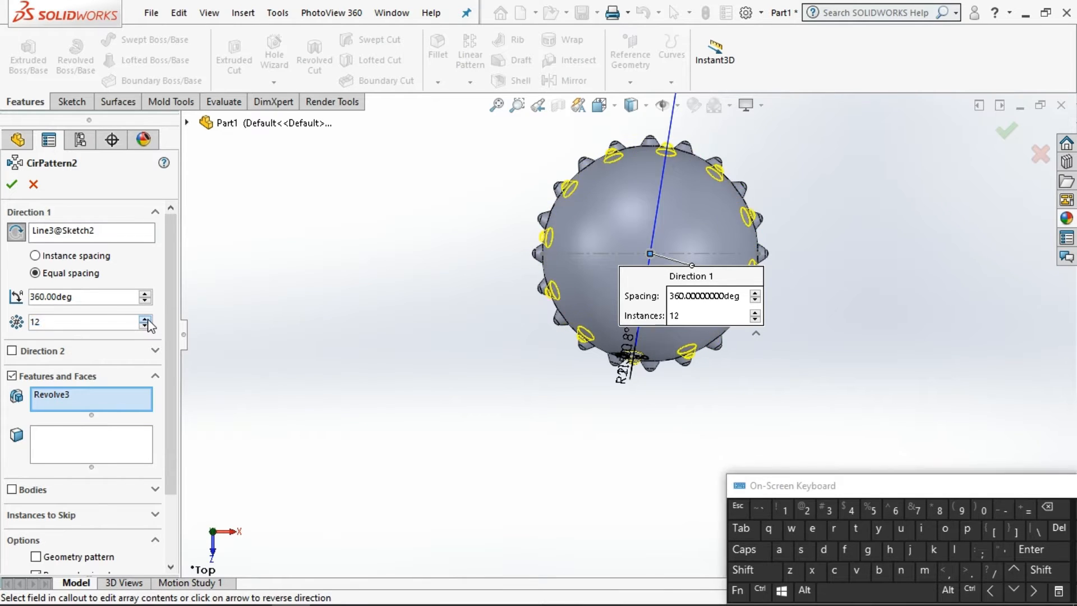
click(145, 319)
click(146, 319)
click(146, 318)
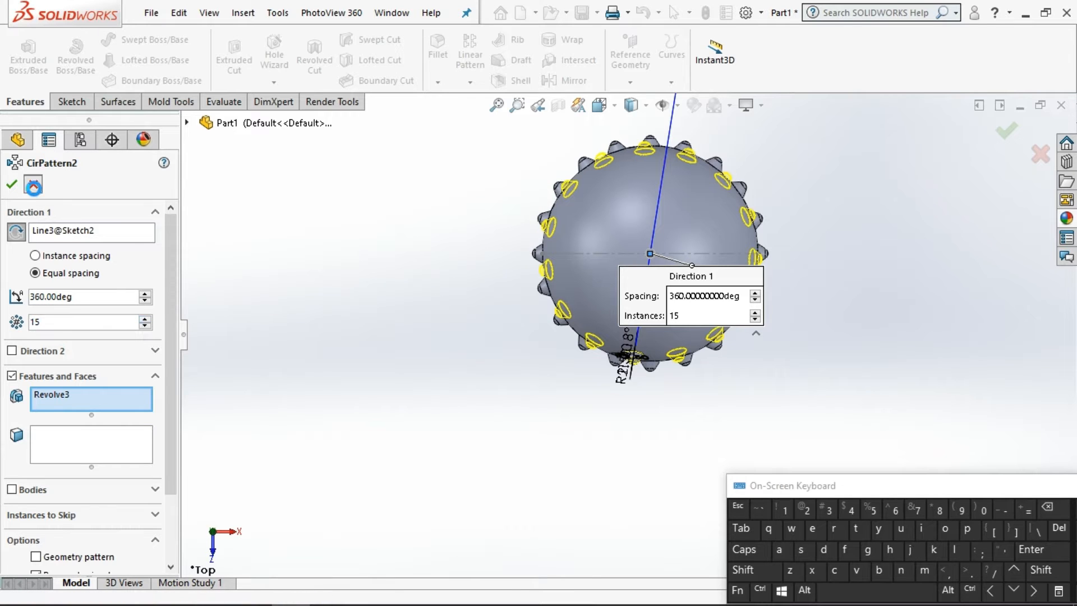
click(12, 184)
Step: Set the second-row circular stud pattern to 20 instances and accept it
drag(106, 464, 106, 449)
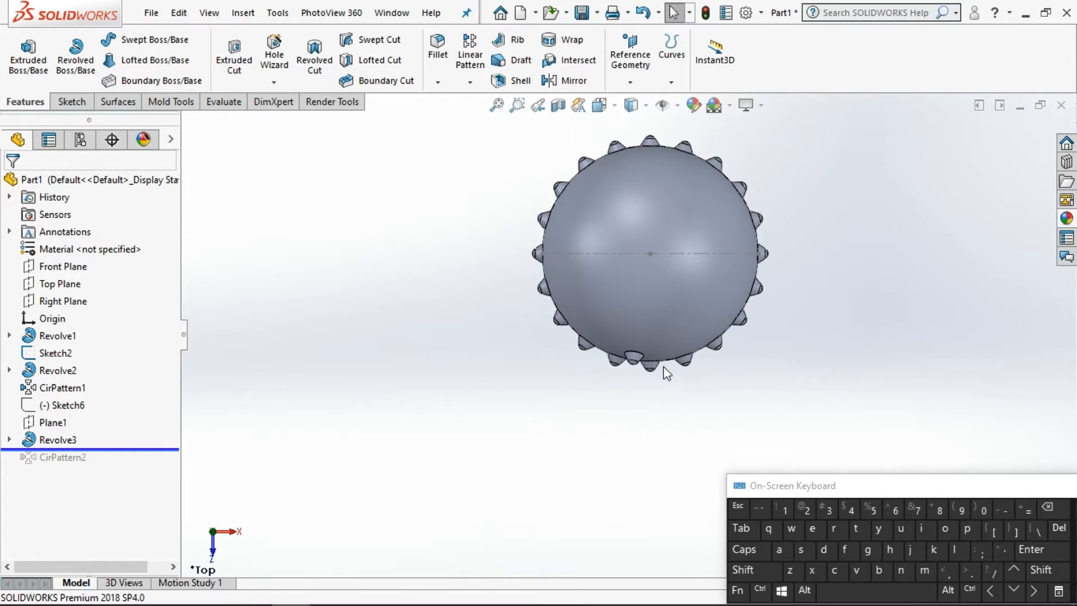
drag(93, 449, 77, 461)
click(74, 457)
click(86, 403)
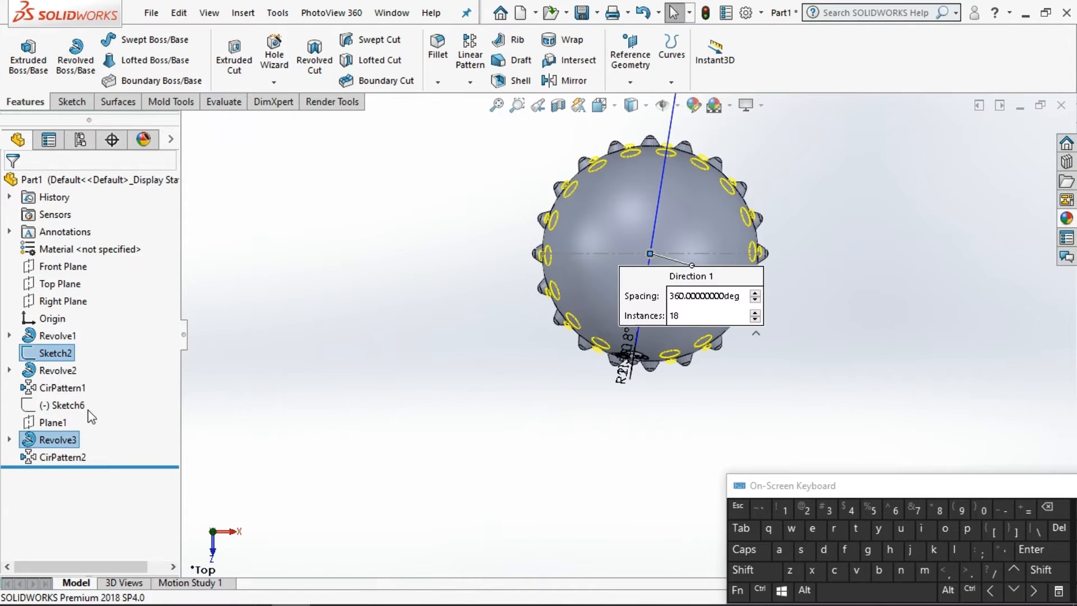
double_click(145, 322)
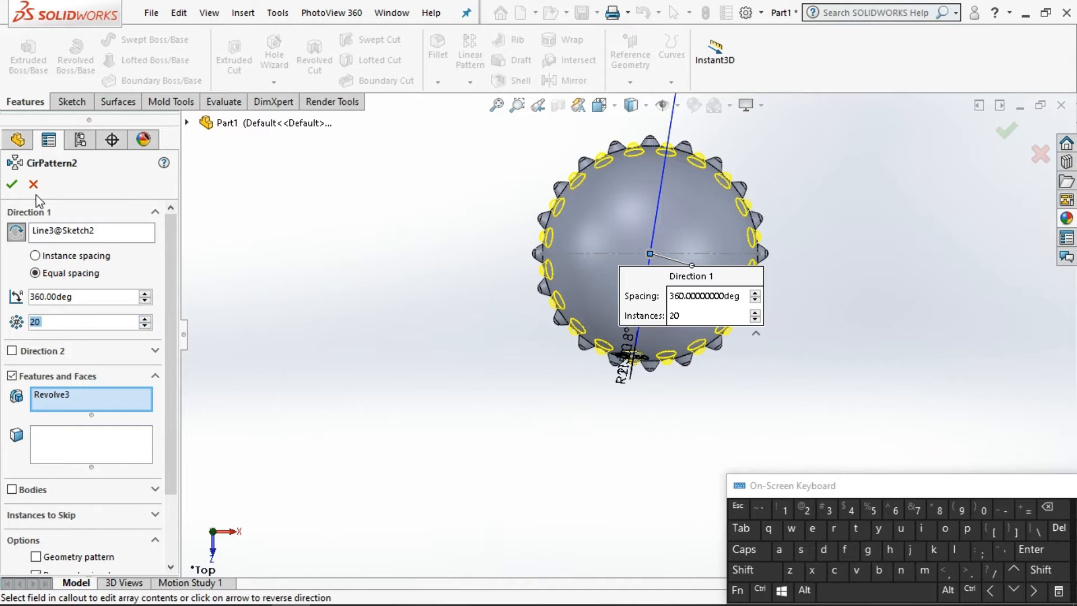
click(13, 184)
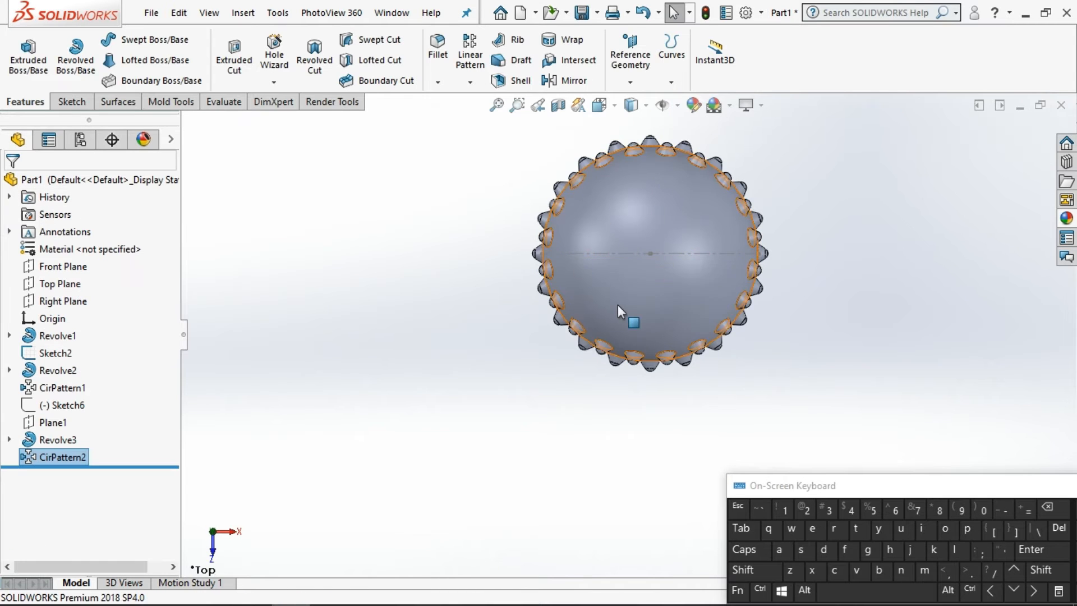
Step: Inspect the spacing of the two stud rows from the top, at an angle and from the front
middle_drag(628, 315, 578, 227)
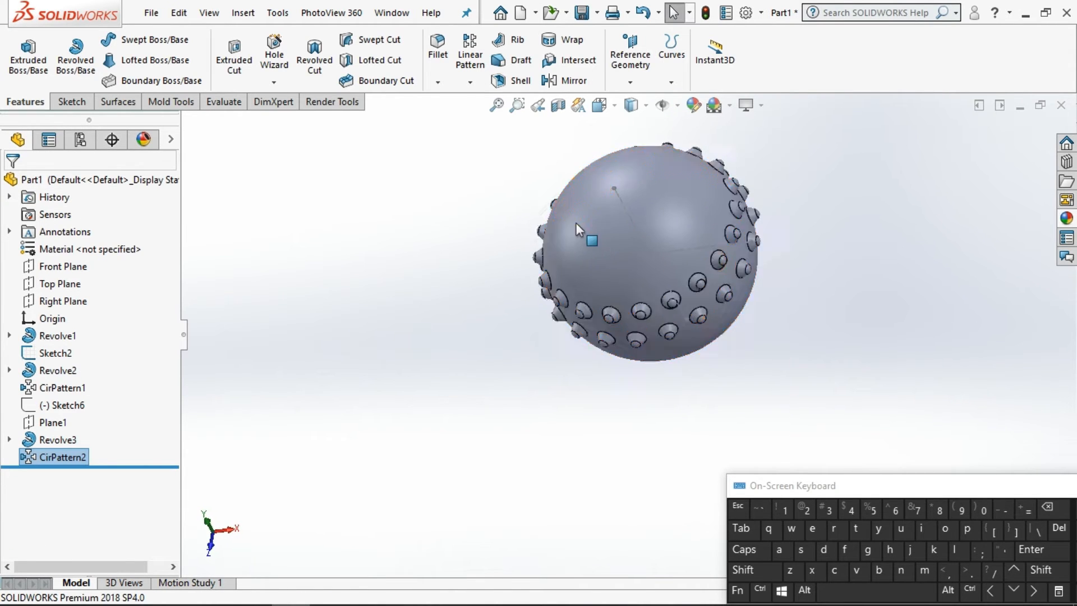
click(598, 107)
click(622, 156)
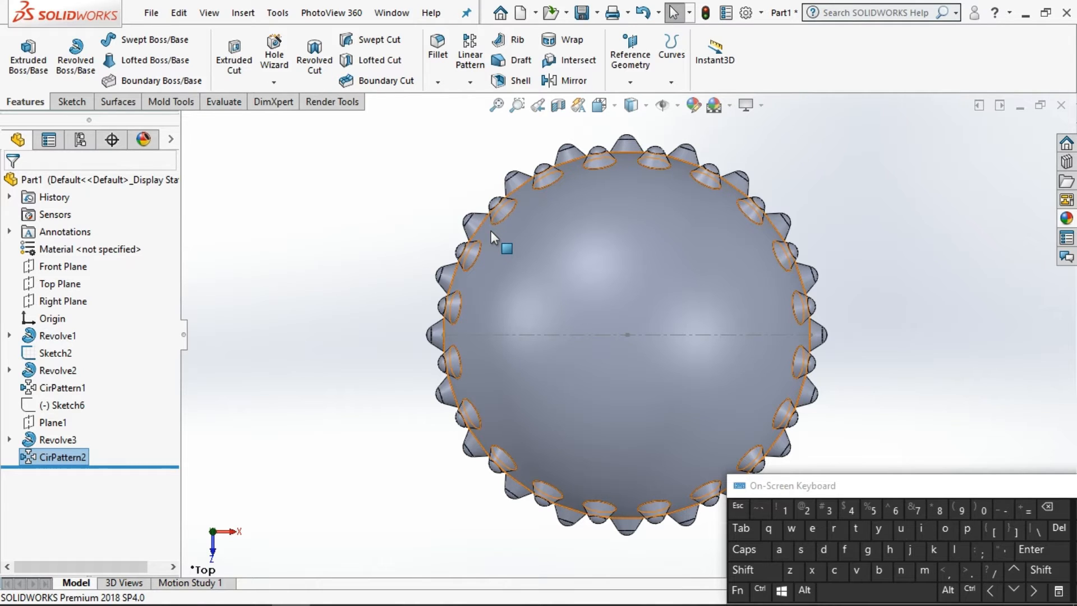
scroll(605, 241, up, 5)
middle_drag(579, 349, 605, 275)
scroll(584, 258, down, 3)
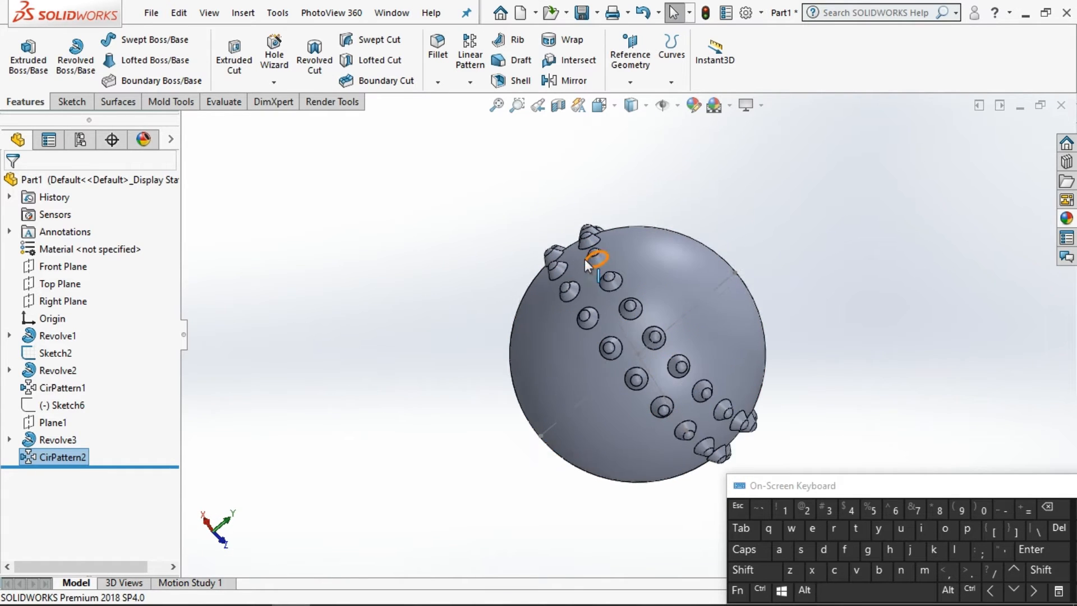
click(601, 106)
click(622, 178)
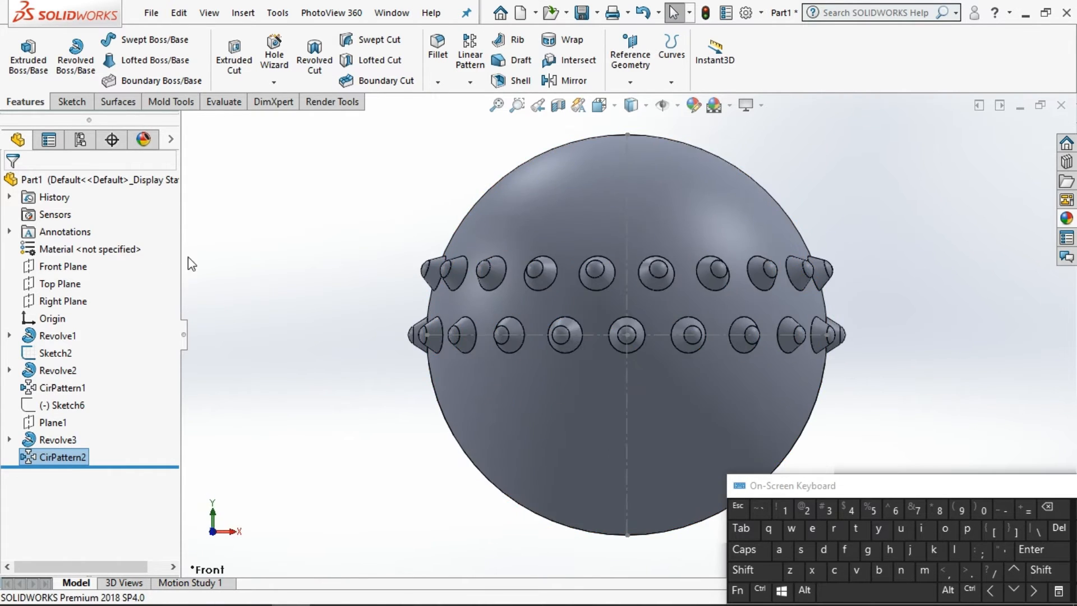
Step: Start a sketch on the Front Plane and create the intersection curve of the sphere's surface in it
click(59, 267)
click(77, 239)
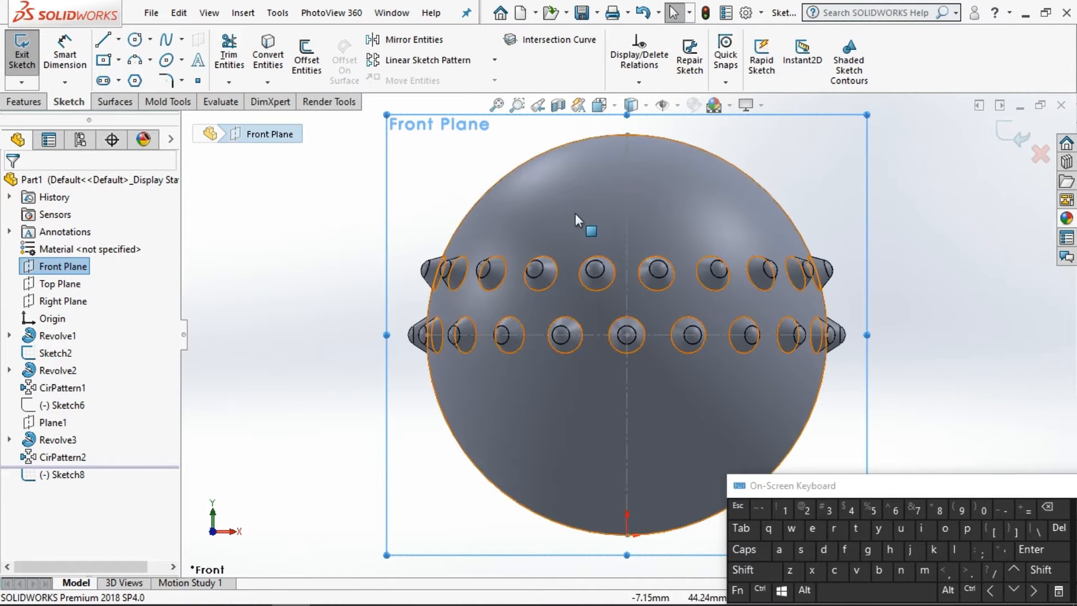
click(574, 213)
click(527, 40)
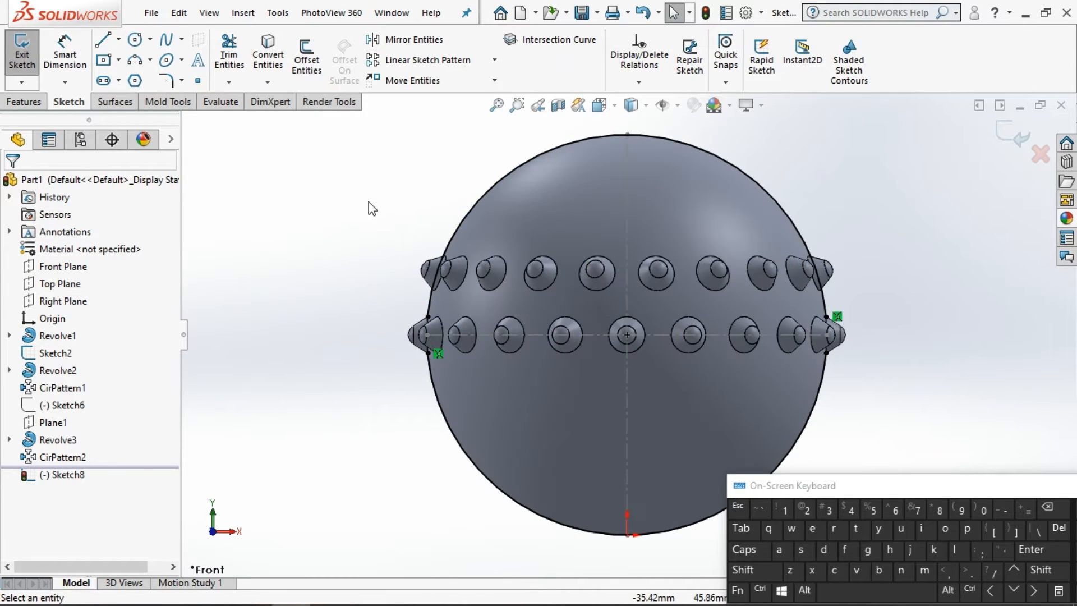
Step: Draw a horizontal centerline about 34 mm long leftward from the sphere's center and another rising about 35.5° to its upper-left outline
click(102, 40)
scroll(446, 249, down, 5)
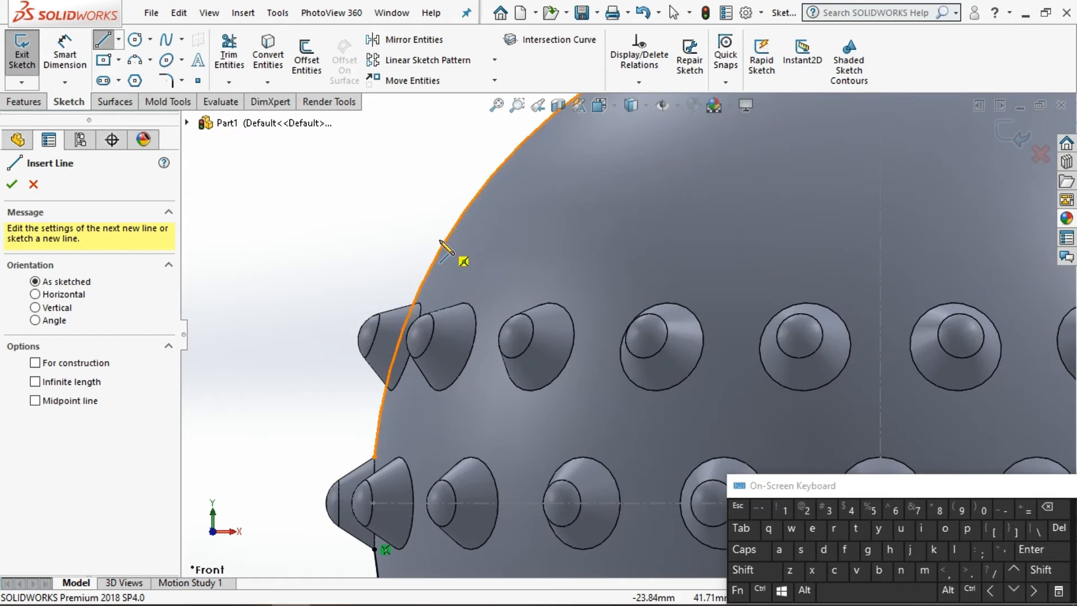
scroll(465, 250, up, 5)
click(119, 46)
click(133, 77)
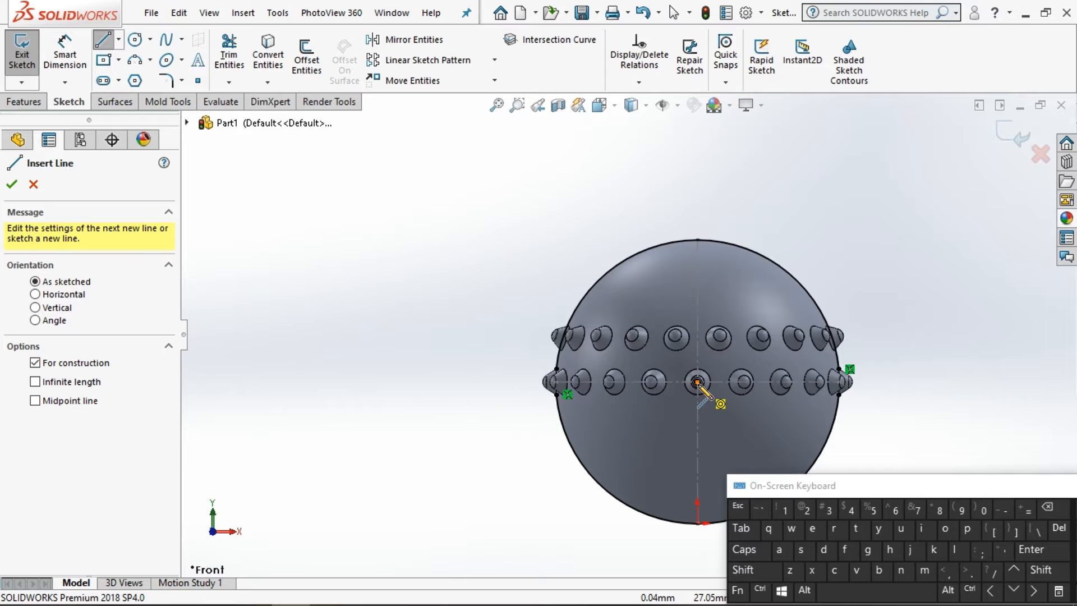
scroll(687, 369, down, 3)
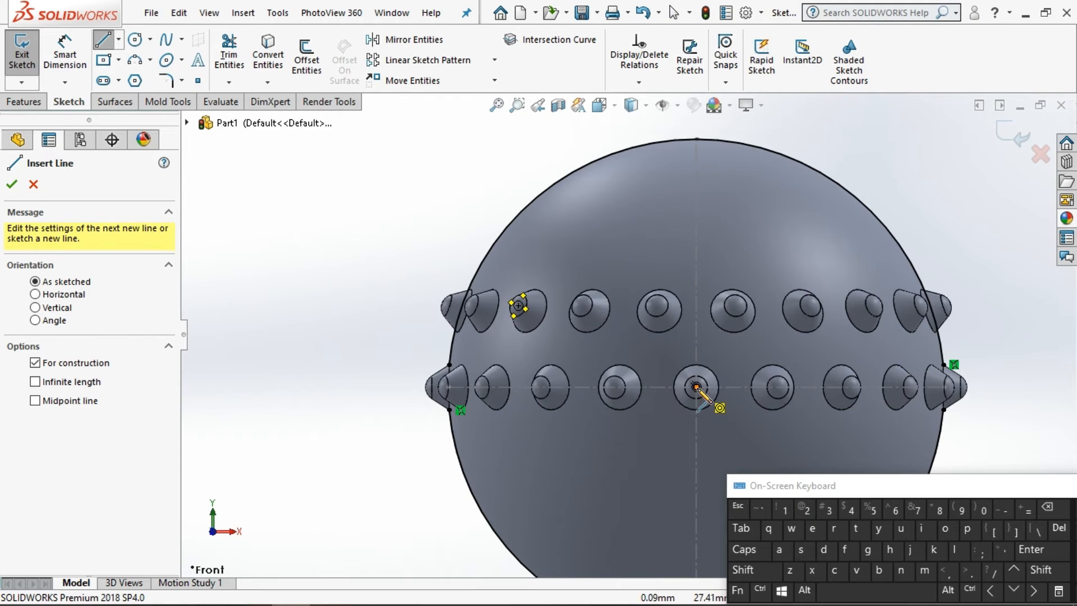
drag(697, 387, 393, 387)
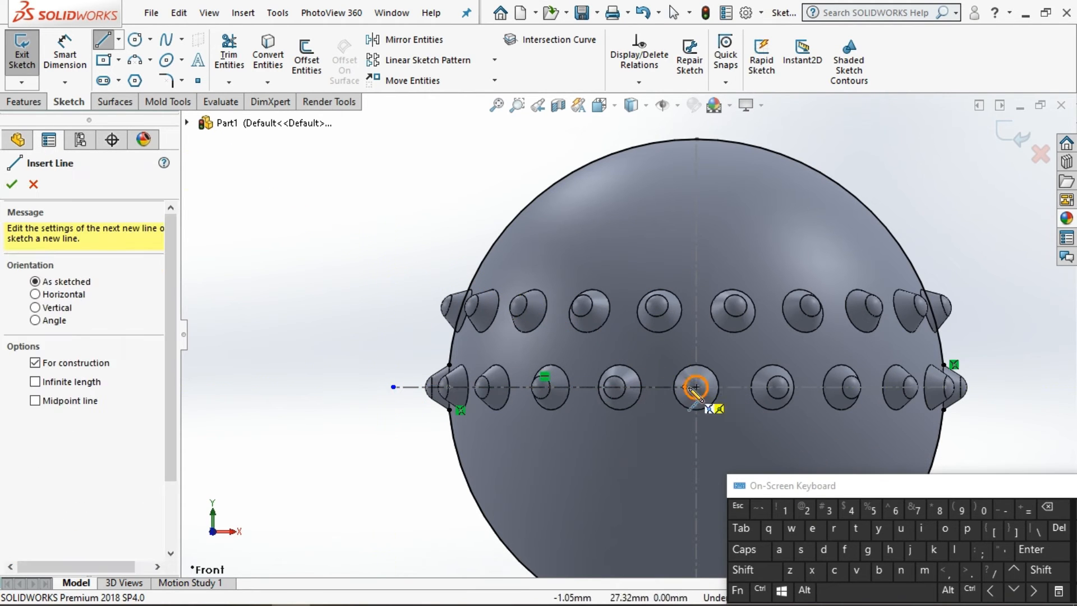
drag(561, 272, 495, 244)
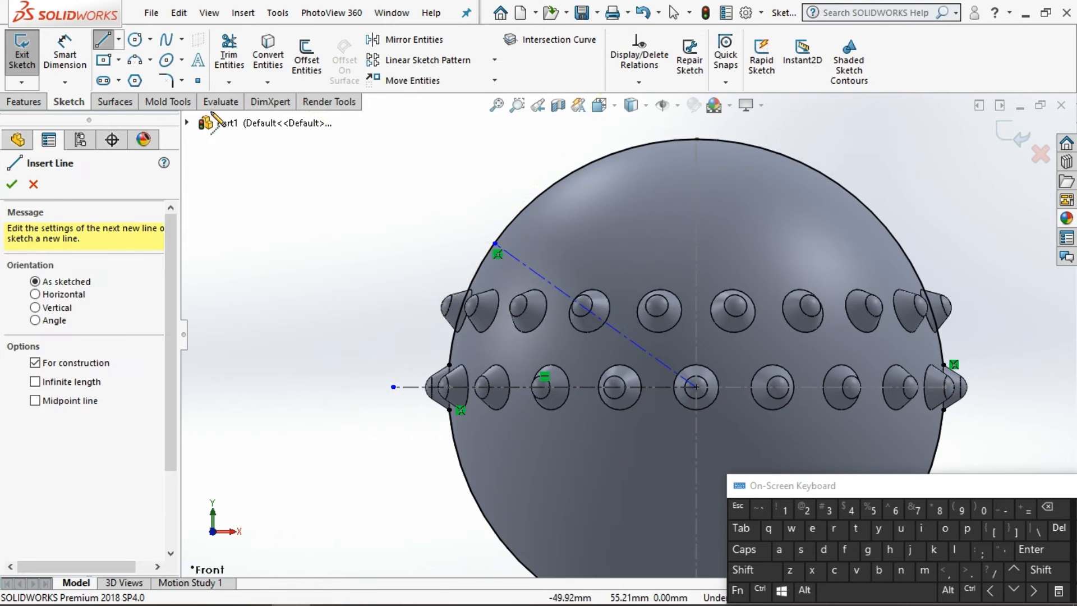
Step: Set the angle between the two centerlines to 36° and move that dimension inside the sphere's outline
click(65, 53)
click(651, 387)
click(617, 330)
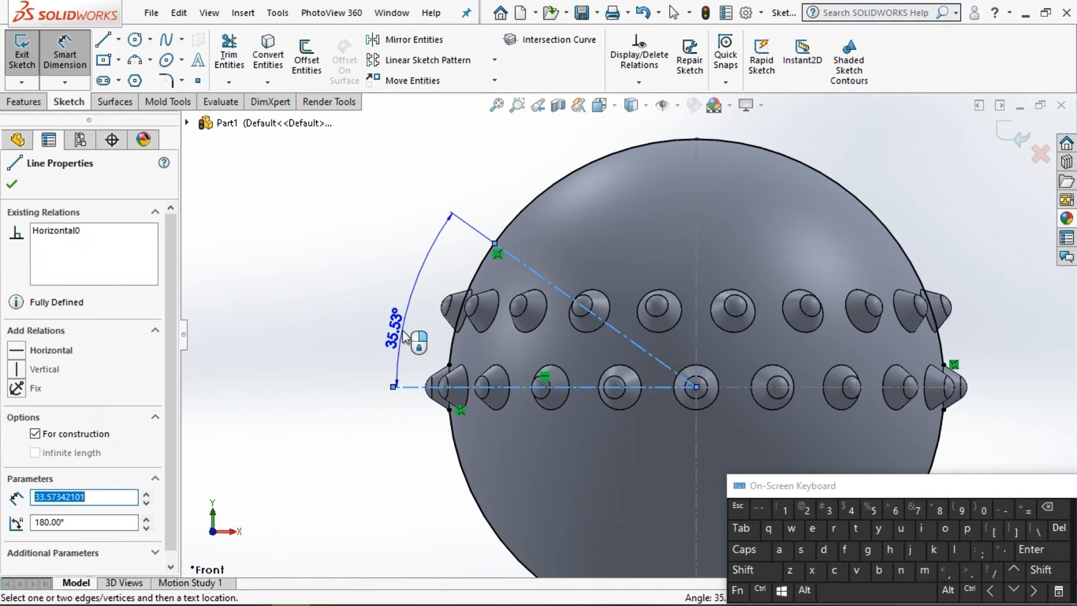
click(404, 337)
text(36)
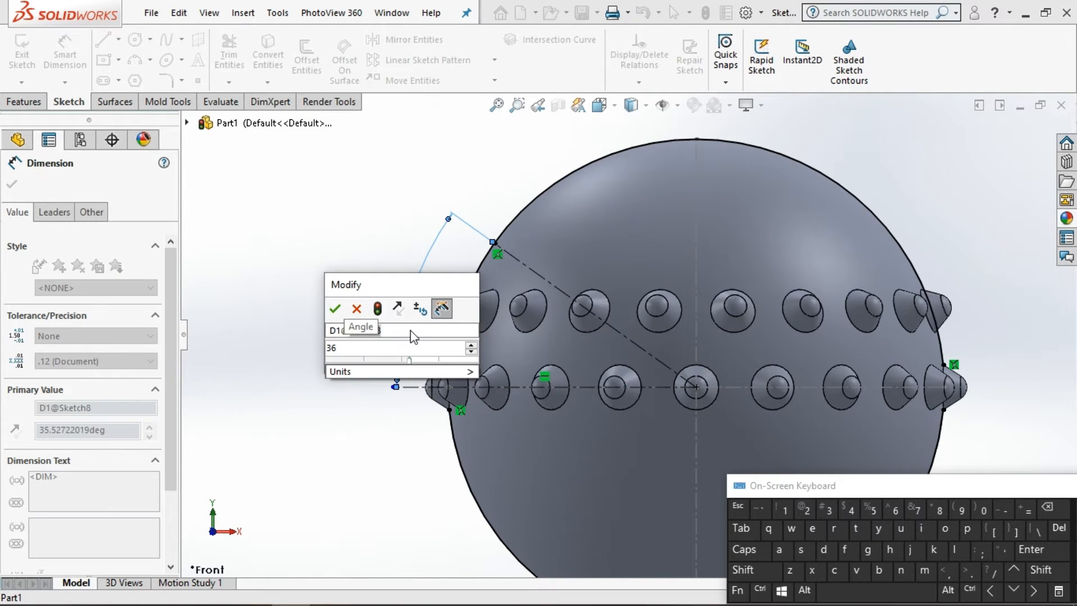
click(335, 309)
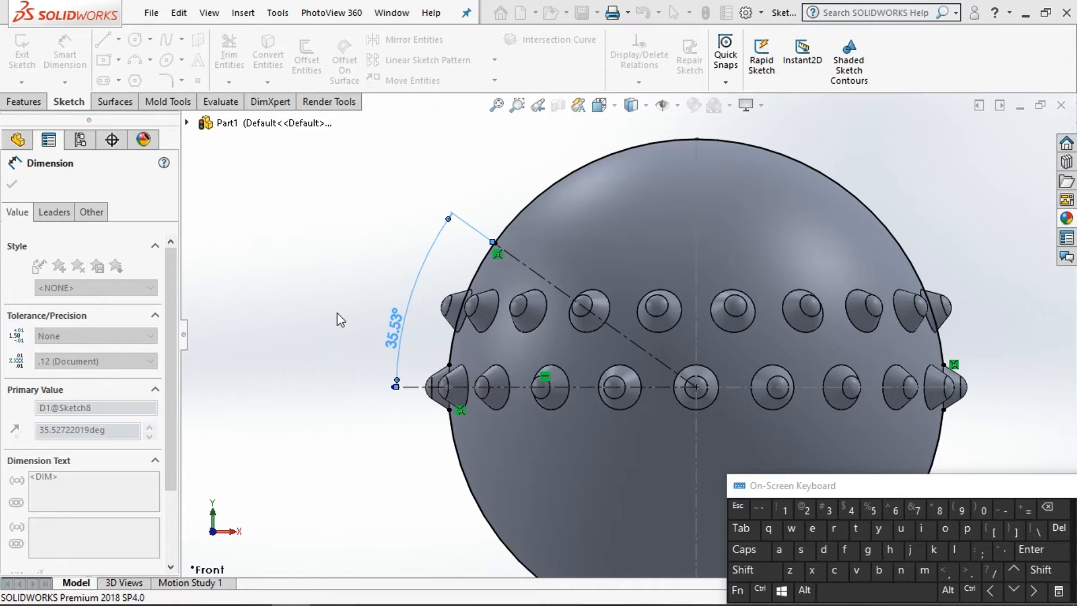
click(11, 184)
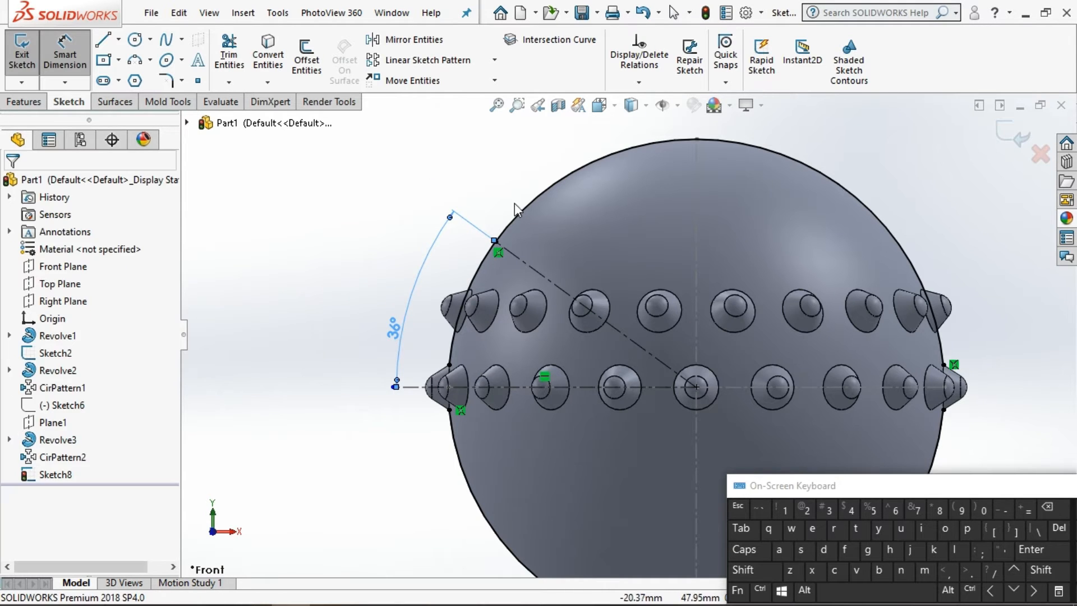
click(521, 211)
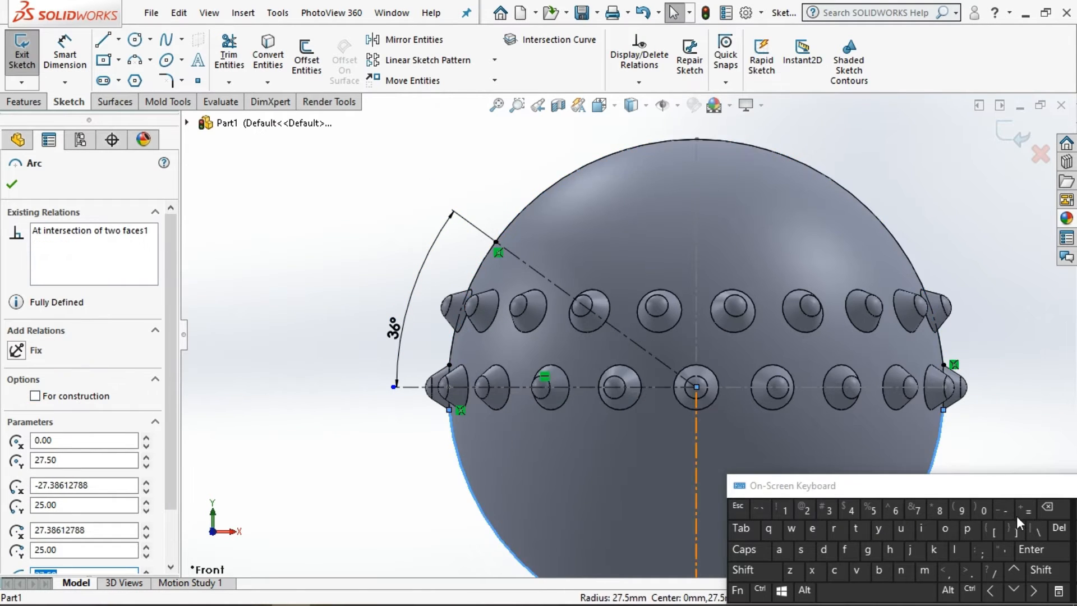
key(Escape)
drag(398, 324, 492, 326)
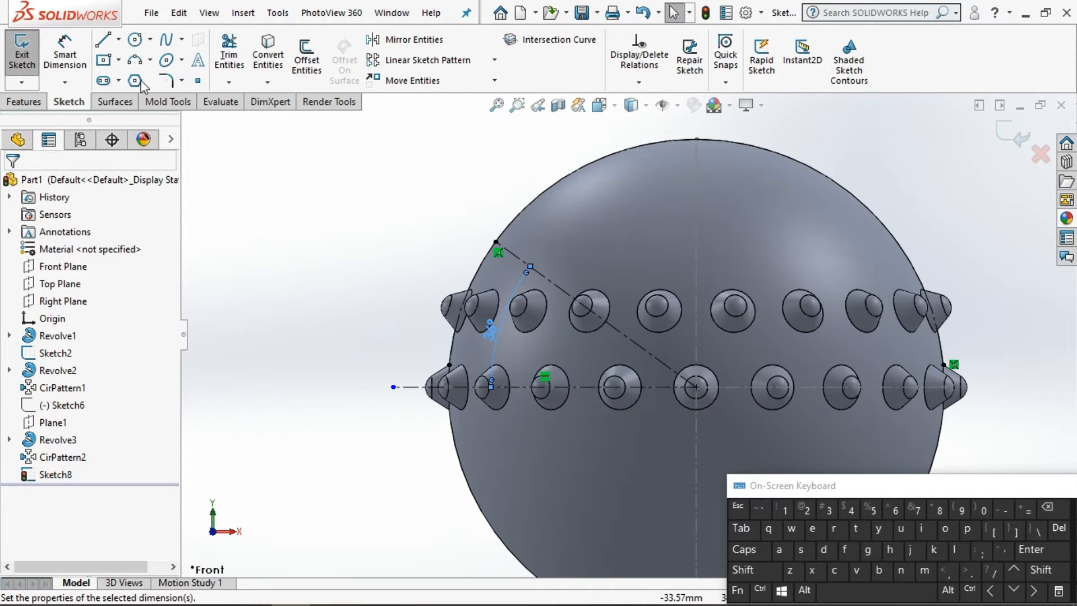
Step: Sketch a closed stud profile at the inclined centerline's outer end: about 2.8 mm axis line, tangent arc, slanted side and perpendicular base inside the sphere
scroll(455, 217, down, 5)
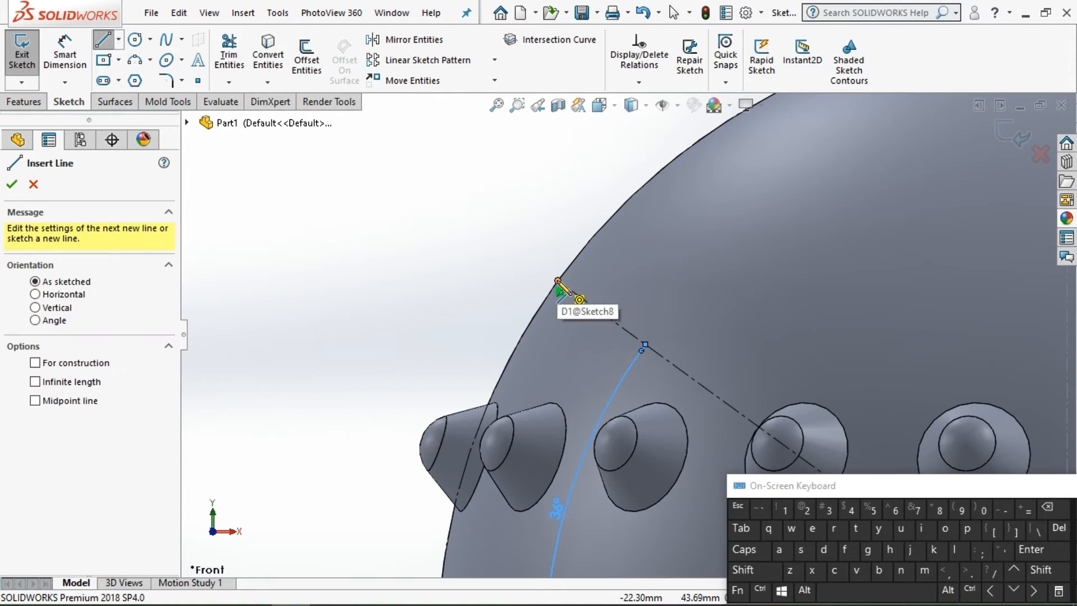
click(558, 281)
click(506, 243)
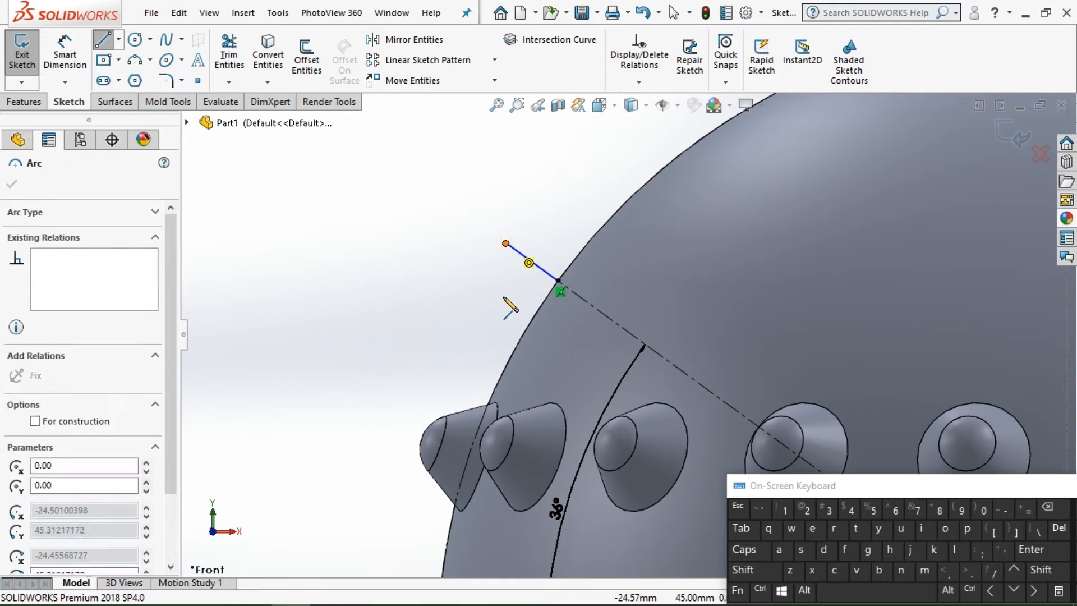
click(507, 292)
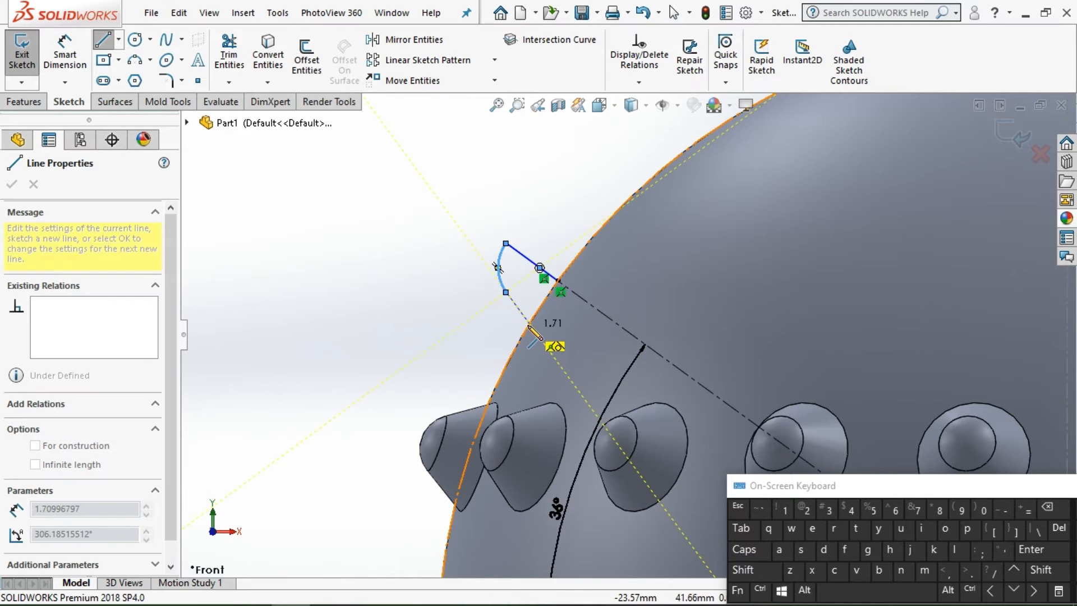
click(529, 323)
click(545, 347)
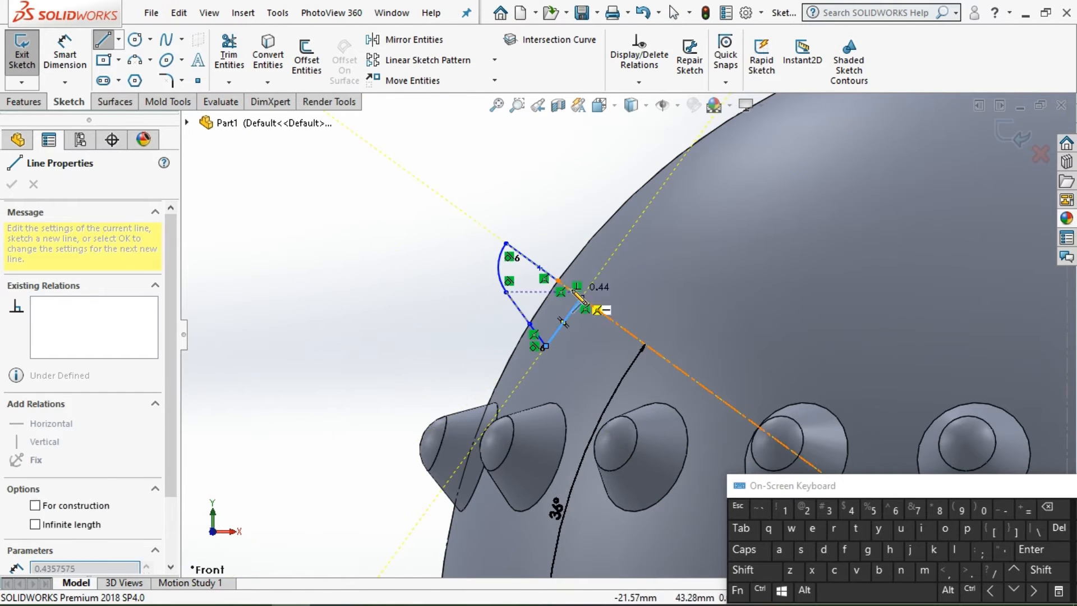
click(581, 297)
click(558, 280)
Step: Dimension the stud profile's outer axis line to 2.5 mm
click(65, 53)
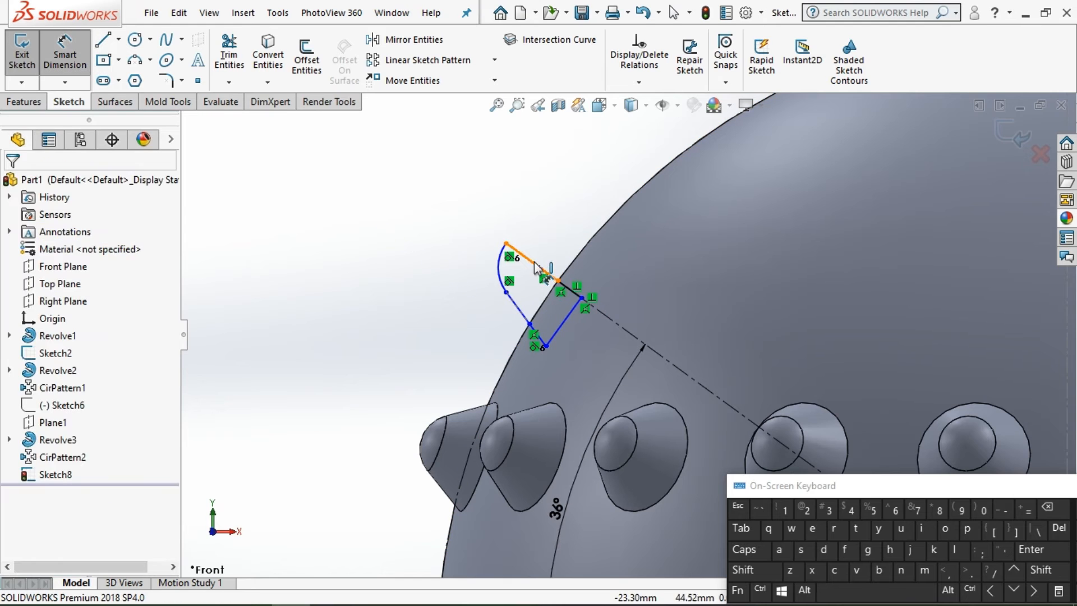
click(536, 264)
click(548, 252)
text(2.5)
key(Return)
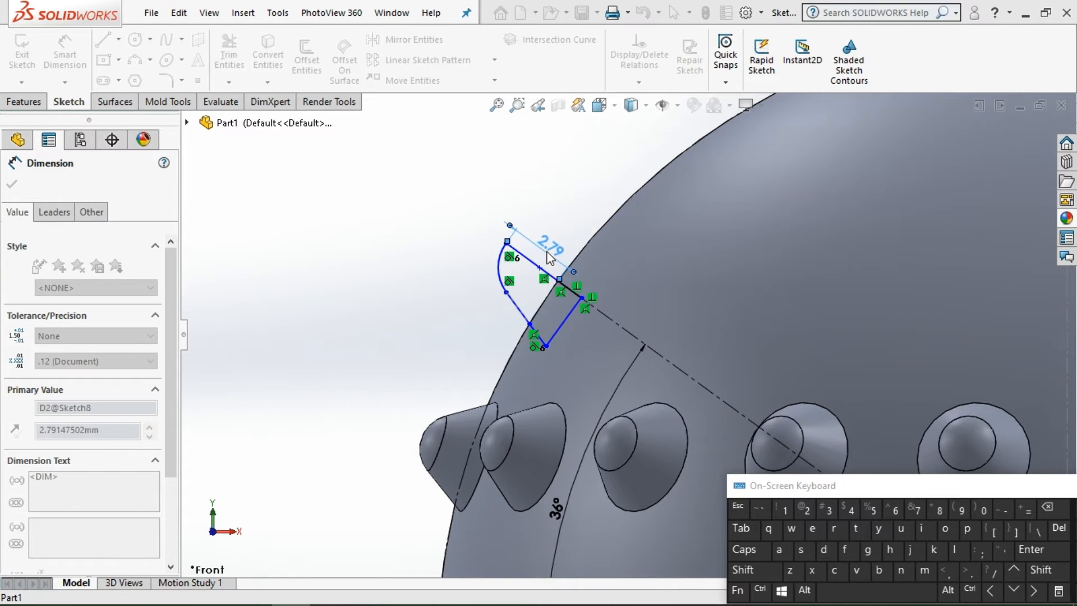
Step: Set the stud's base radius to 2.5 mm, measured from the axis to where the slanted side meets the sphere's outline
scroll(568, 303, down, 3)
click(600, 297)
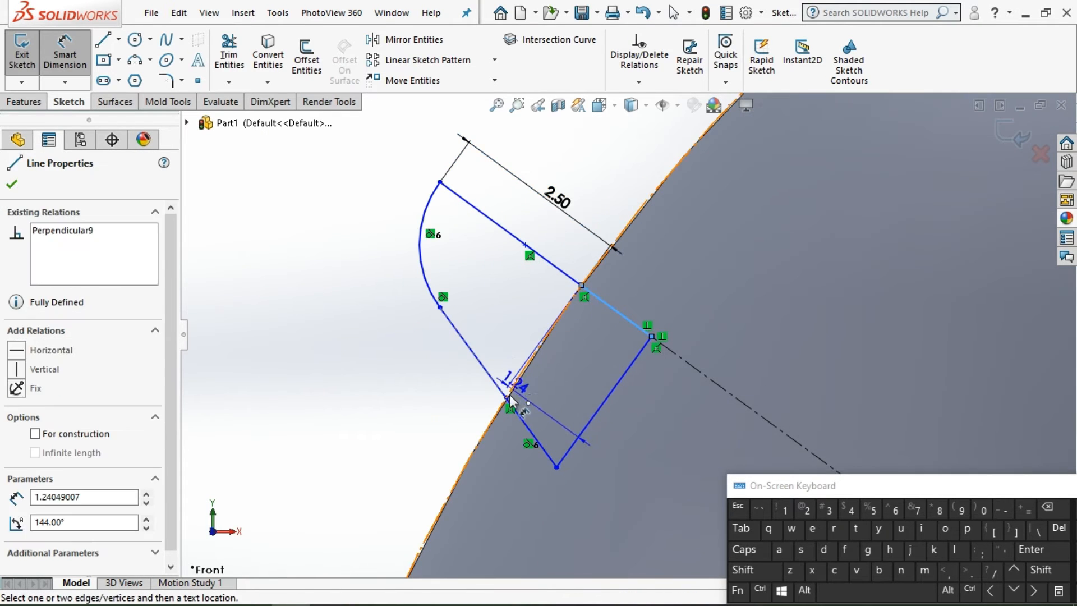
click(505, 396)
click(388, 205)
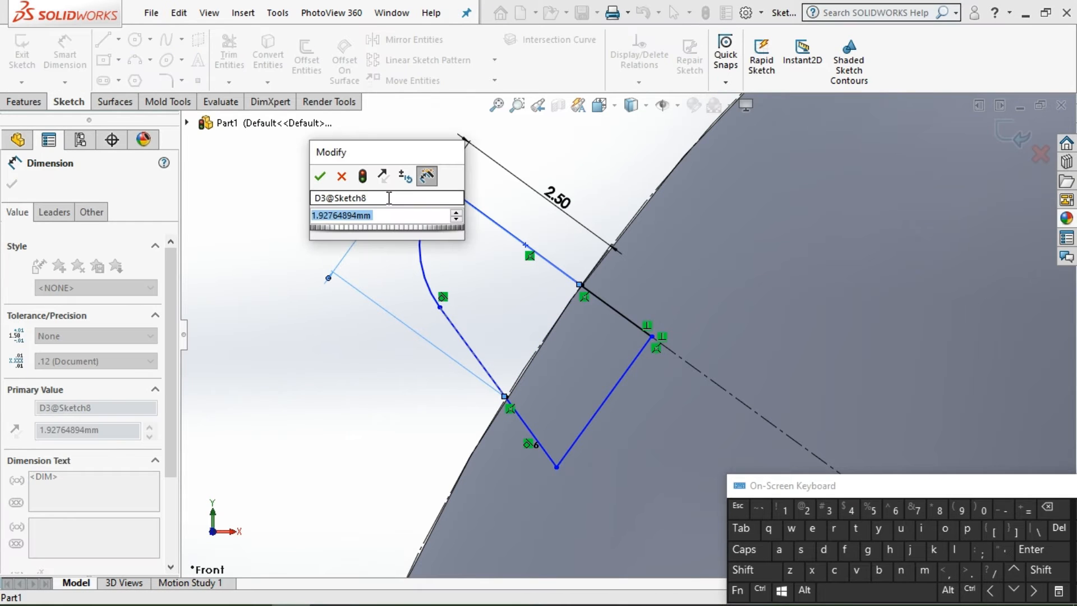
text(2.5)
key(Return)
key(Escape)
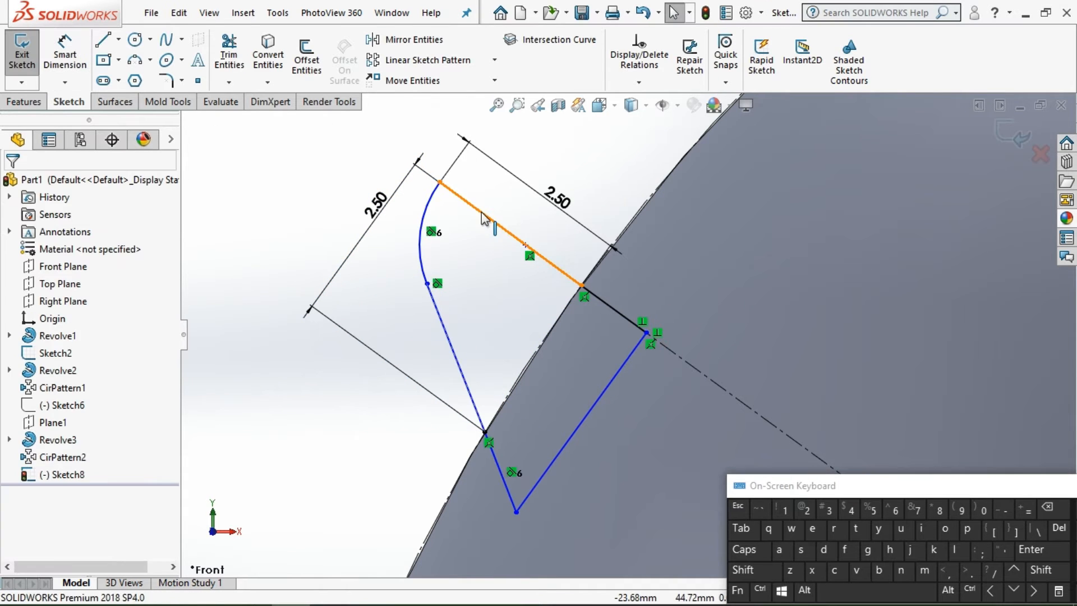
Step: Make the outer axis line collinear with the short line that continues it inside the sphere
click(555, 267)
ctrl+click(608, 306)
click(59, 479)
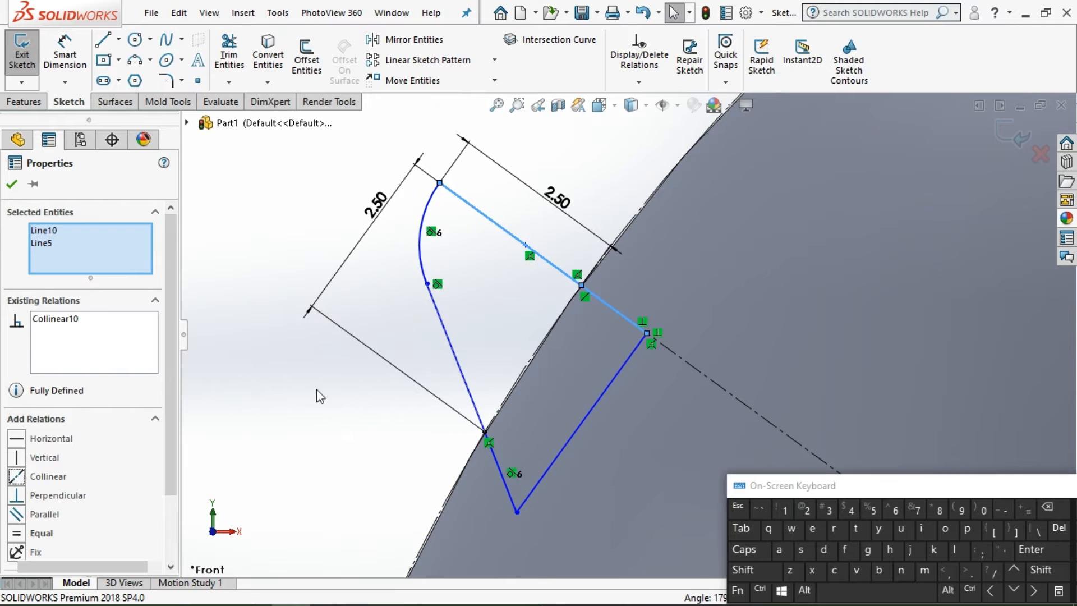
click(318, 391)
Step: Set the tip arc's radius to 1.5 mm and the short axis line inside the sphere to 1 mm
click(77, 65)
click(419, 242)
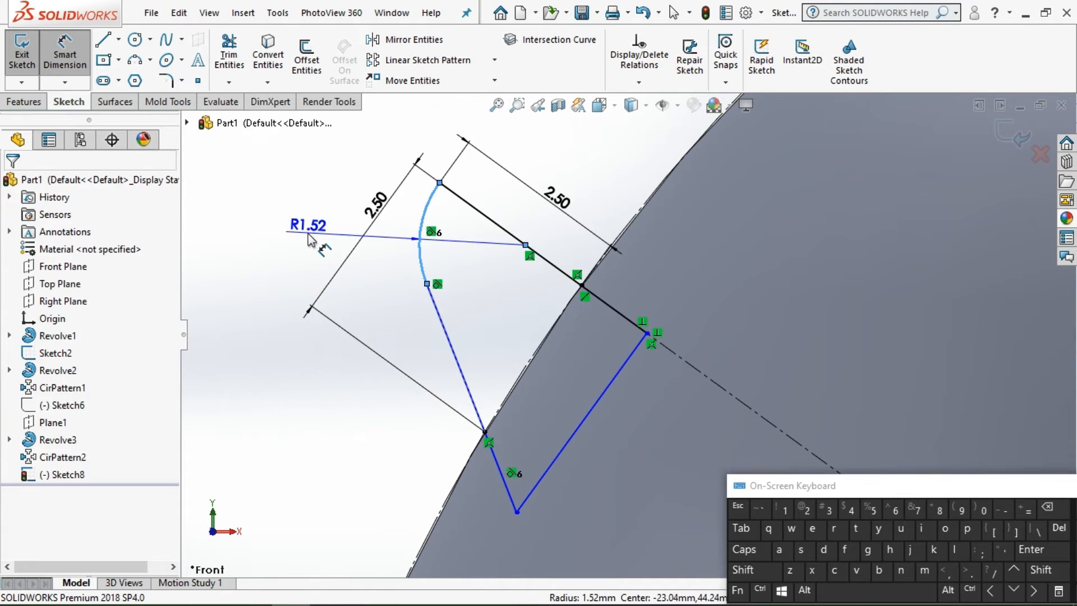
click(307, 230)
text(1.5)
key(Return)
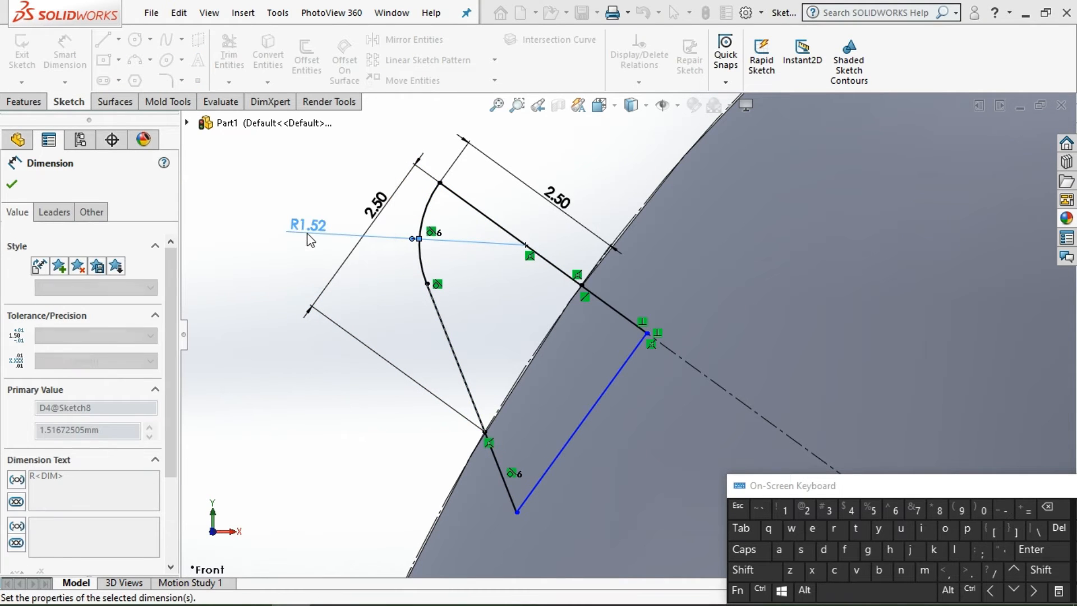
click(607, 309)
click(628, 296)
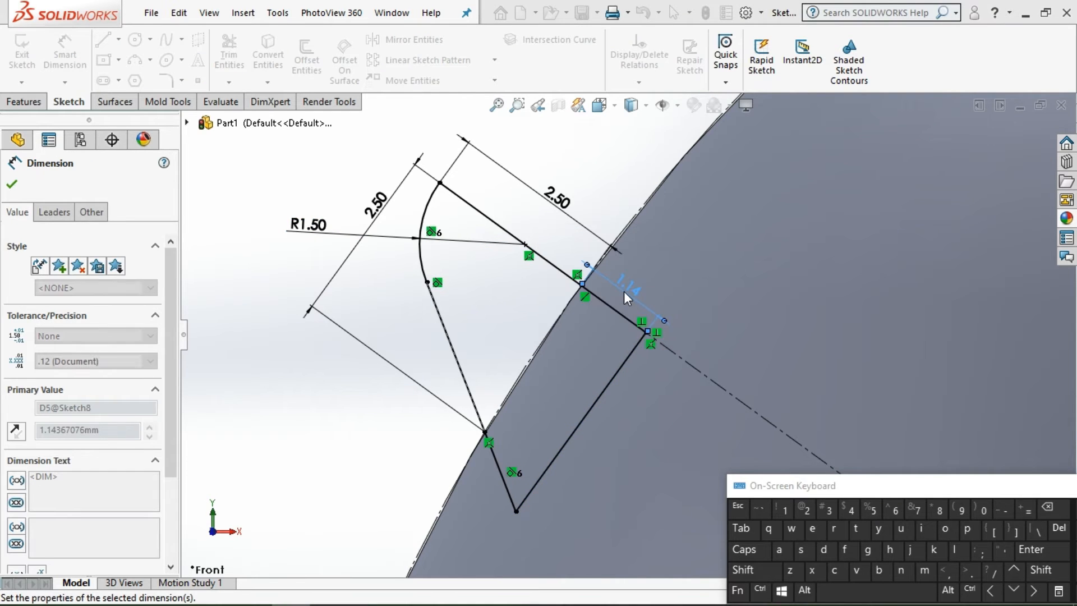
Step: Revolve the stud profile 360° about its 2.5 mm axis line, merged with the sphere
click(24, 101)
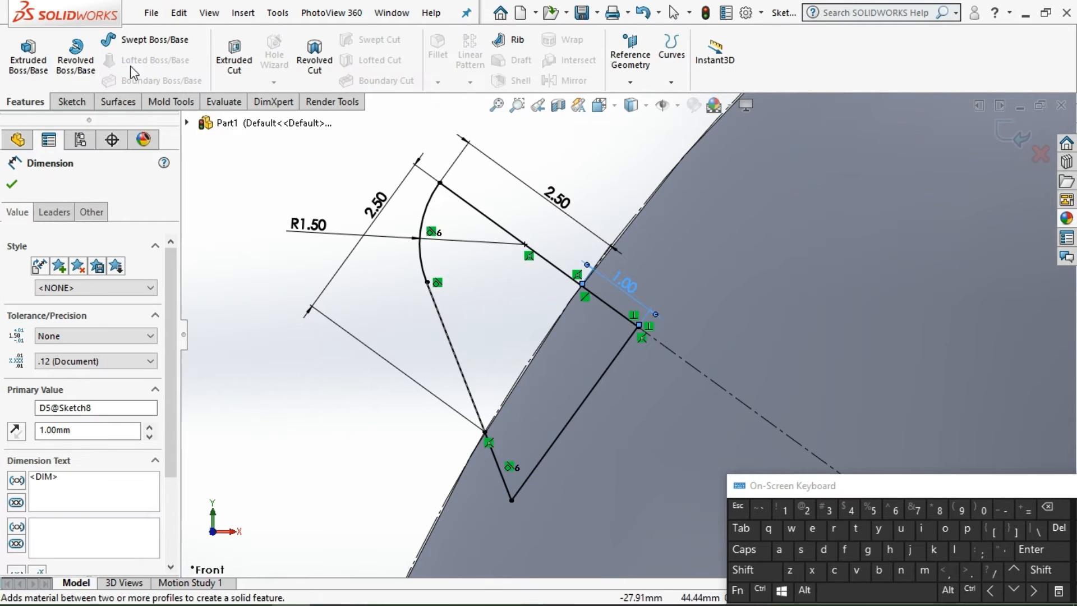
click(76, 54)
click(479, 216)
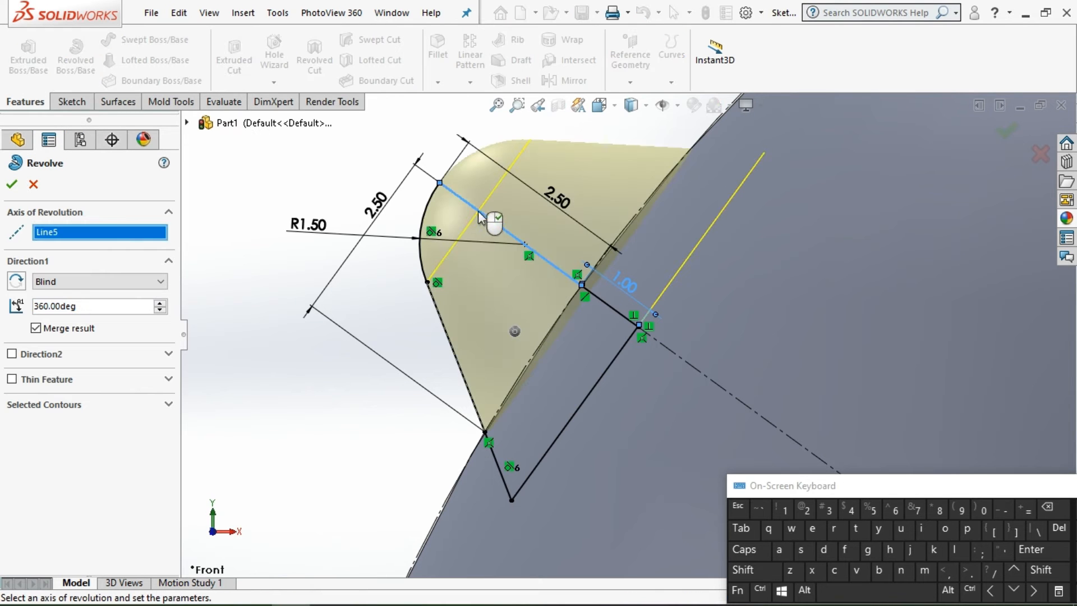
click(11, 184)
Step: Start a circular pattern of the new stud around the sphere's vertical centerline with equal spacing over 360°
scroll(502, 285, up, 5)
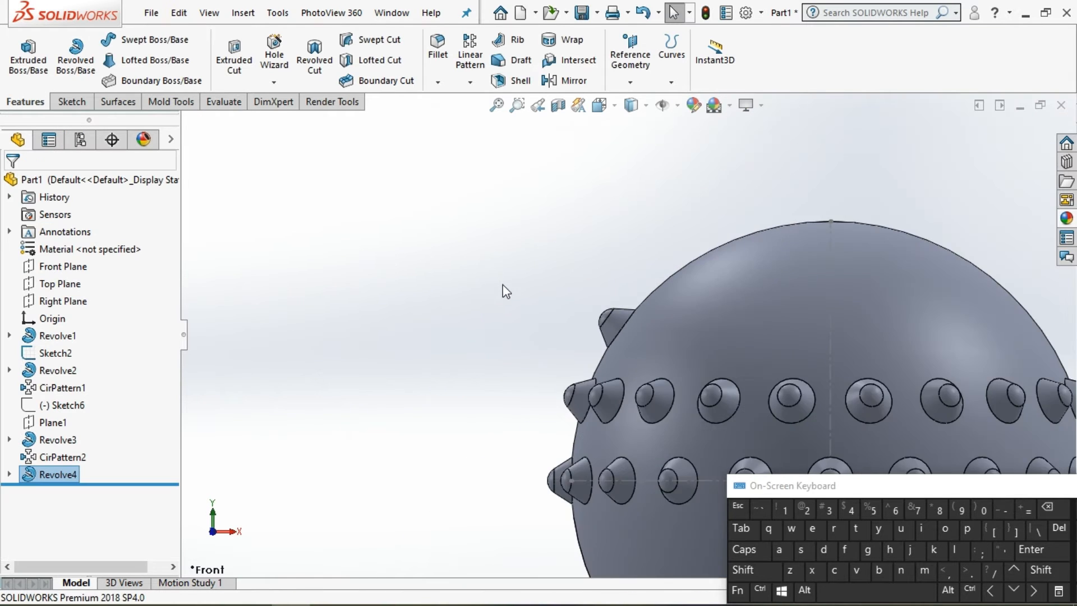
middle_drag(511, 296, 568, 372)
scroll(709, 396, down, 4)
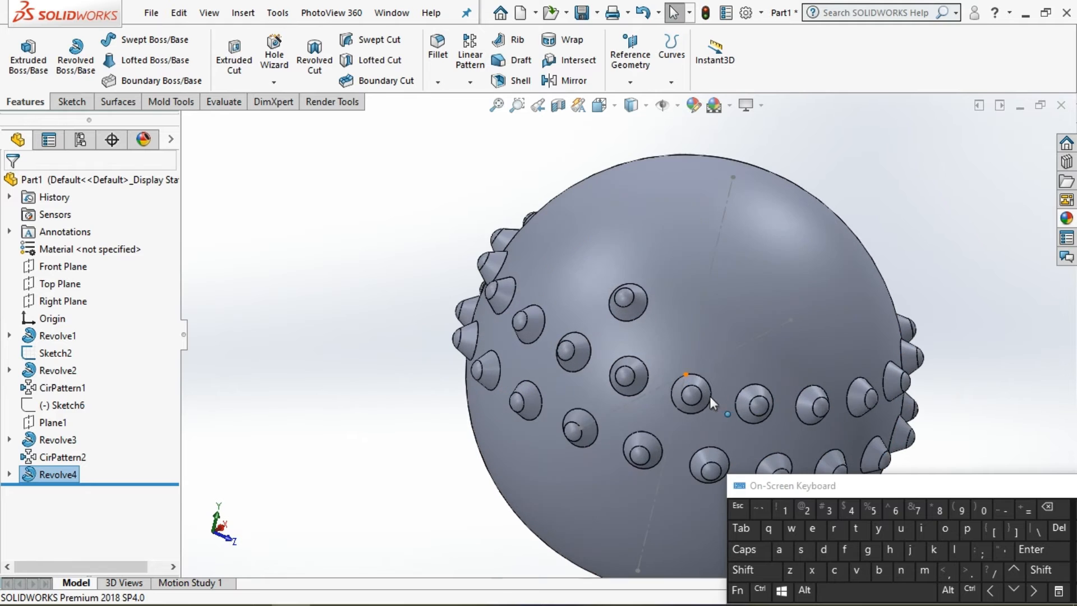
click(470, 82)
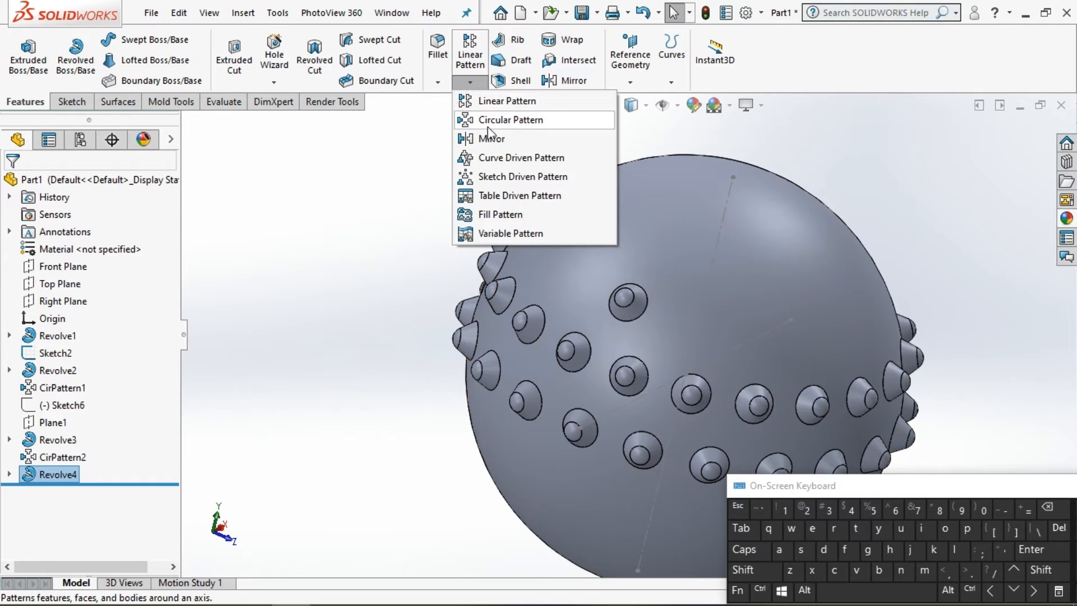
click(490, 118)
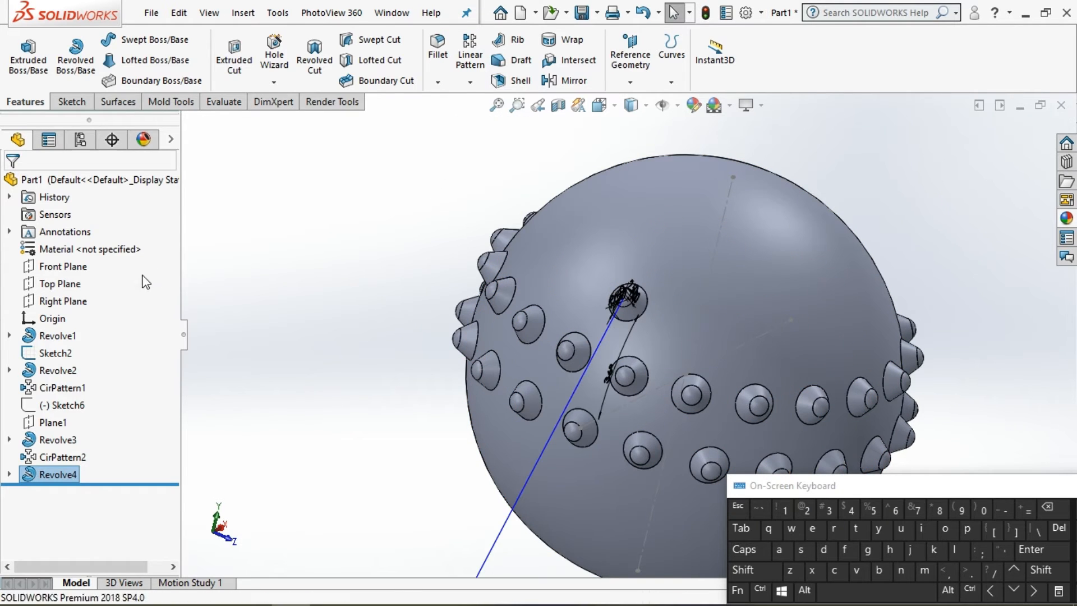
click(711, 268)
middle_drag(438, 273, 399, 269)
scroll(399, 269, up, 2)
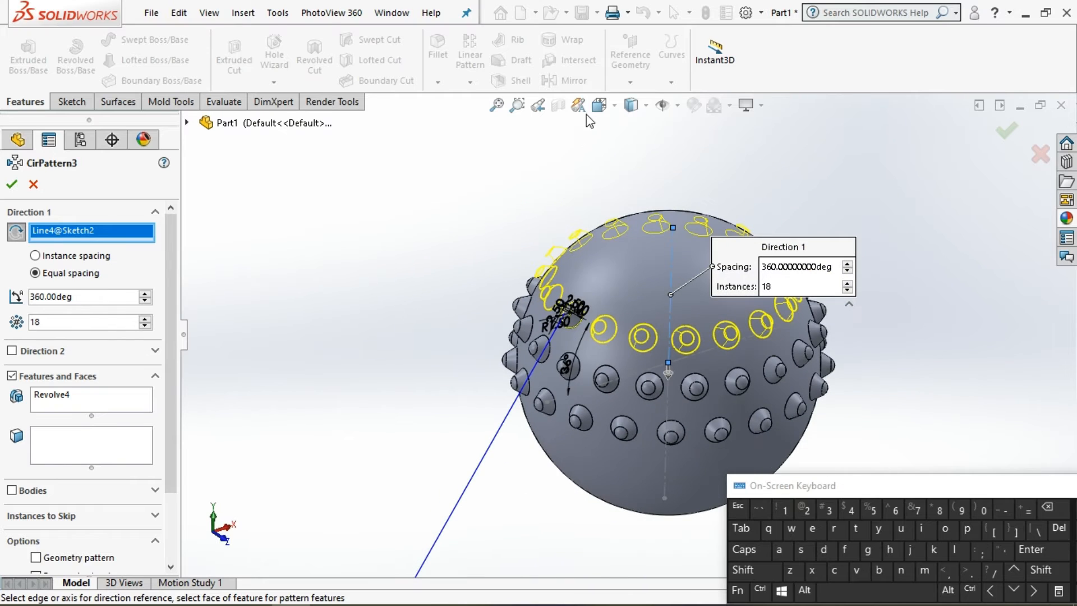
Step: Set the third-row stud pattern to 10 instances, checking the spacing from the top, and accept it
click(600, 106)
click(623, 149)
scroll(803, 330, down, 5)
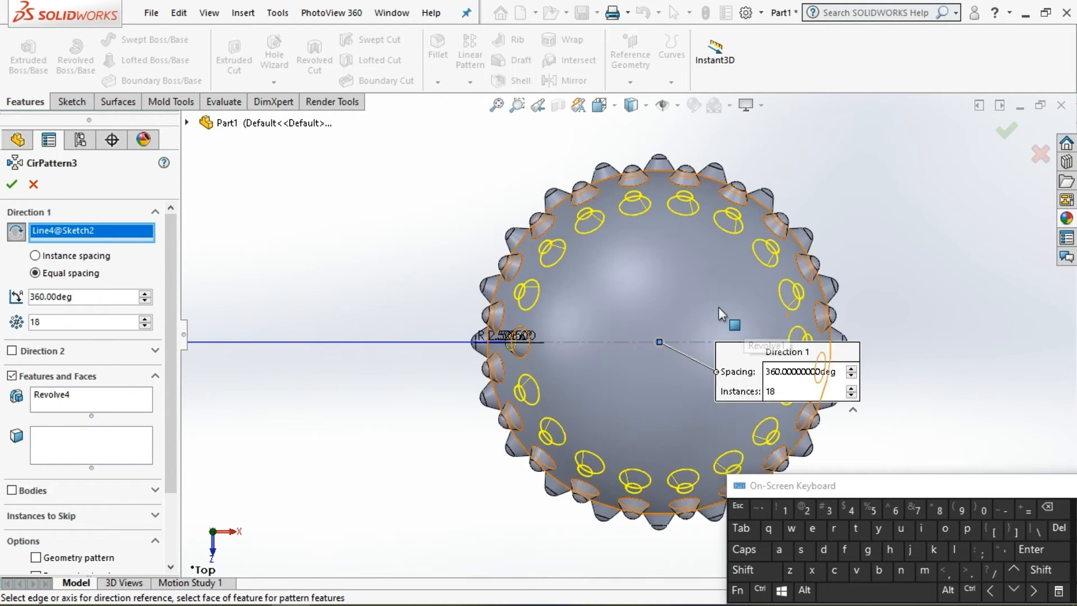
click(147, 318)
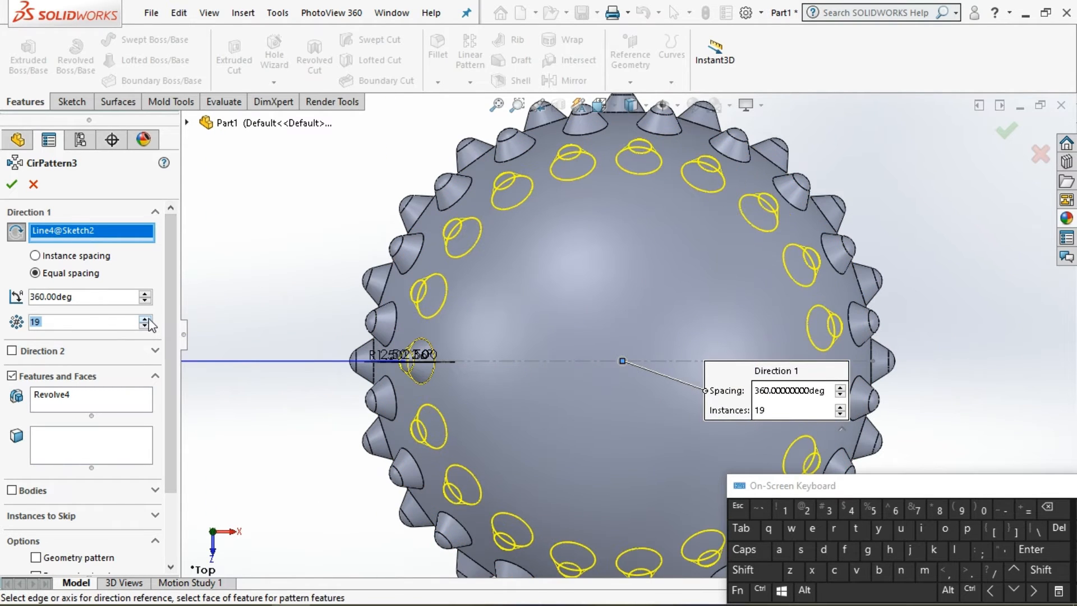
click(147, 318)
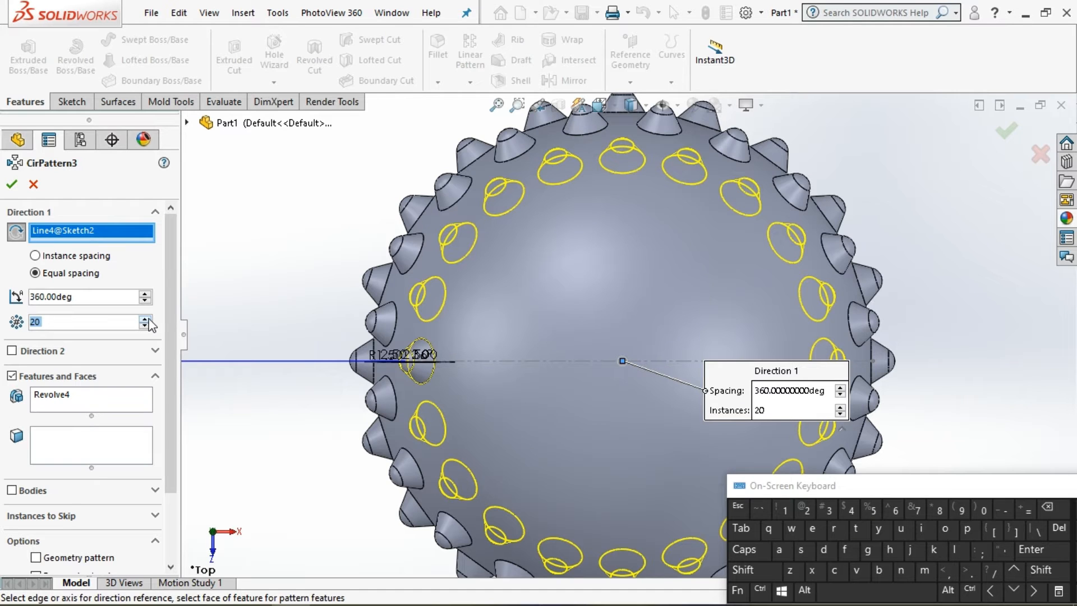
click(147, 326)
click(147, 327)
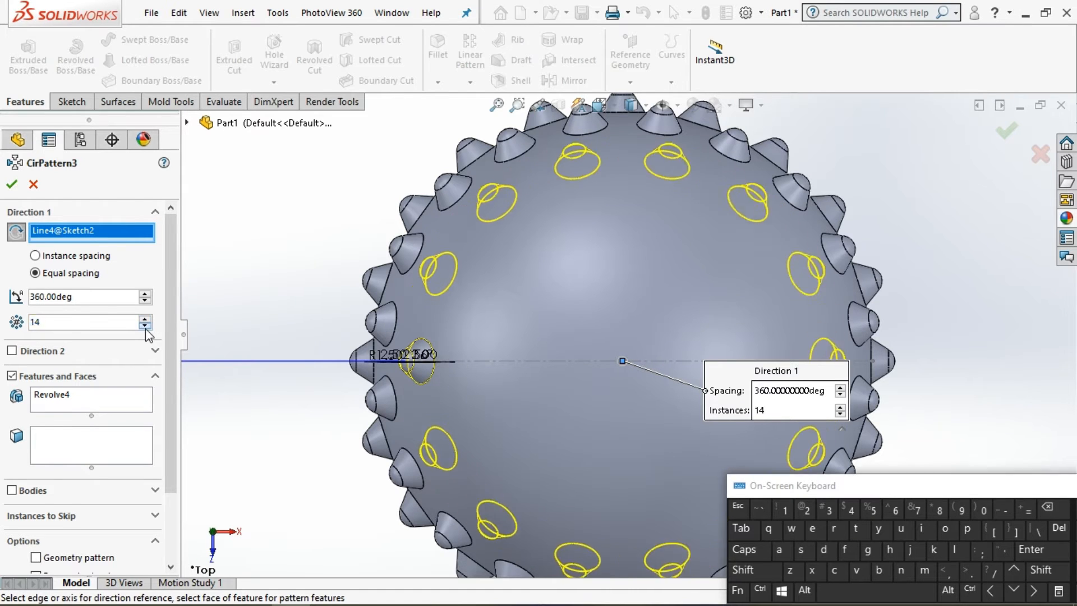
click(146, 328)
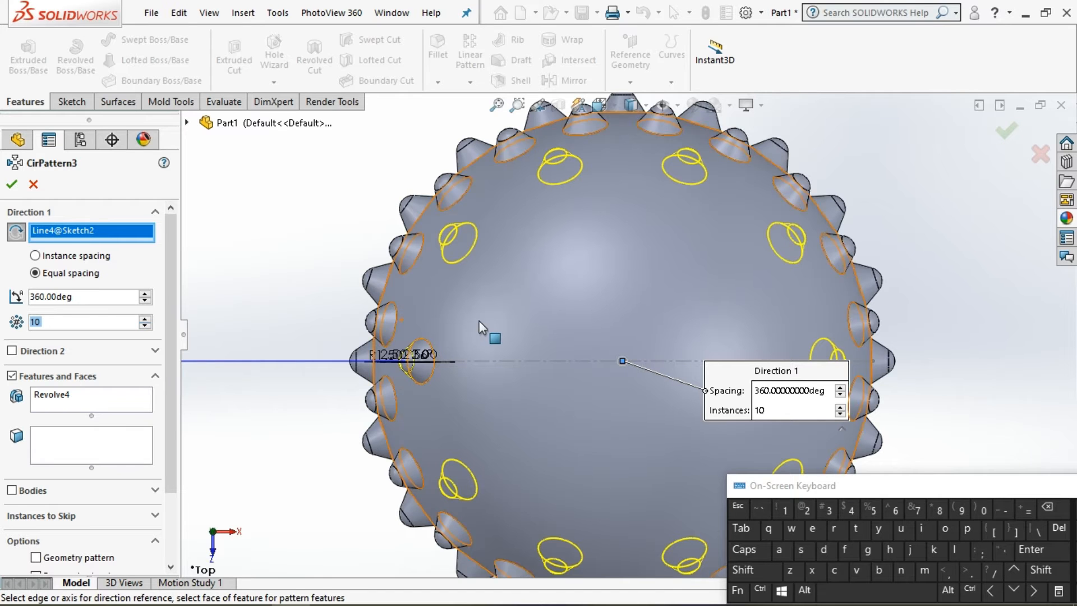
scroll(595, 306, up, 4)
scroll(629, 356, down, 1)
click(12, 184)
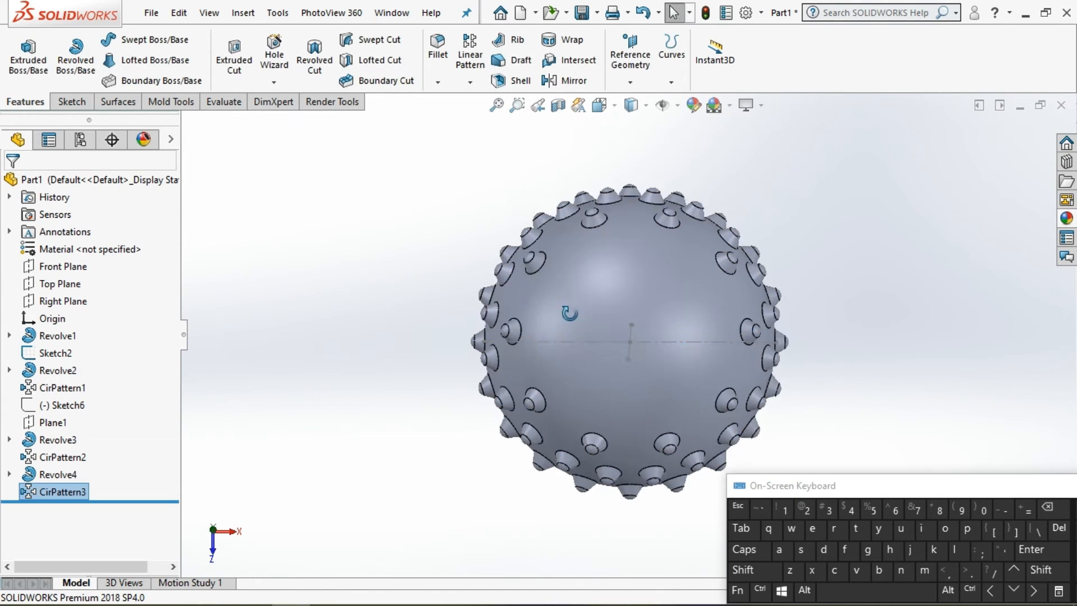
Step: Inspect the three stud rows at an angle, from the front and from the right side
middle_drag(570, 308, 621, 194)
scroll(525, 318, down, 3)
scroll(463, 301, up, 6)
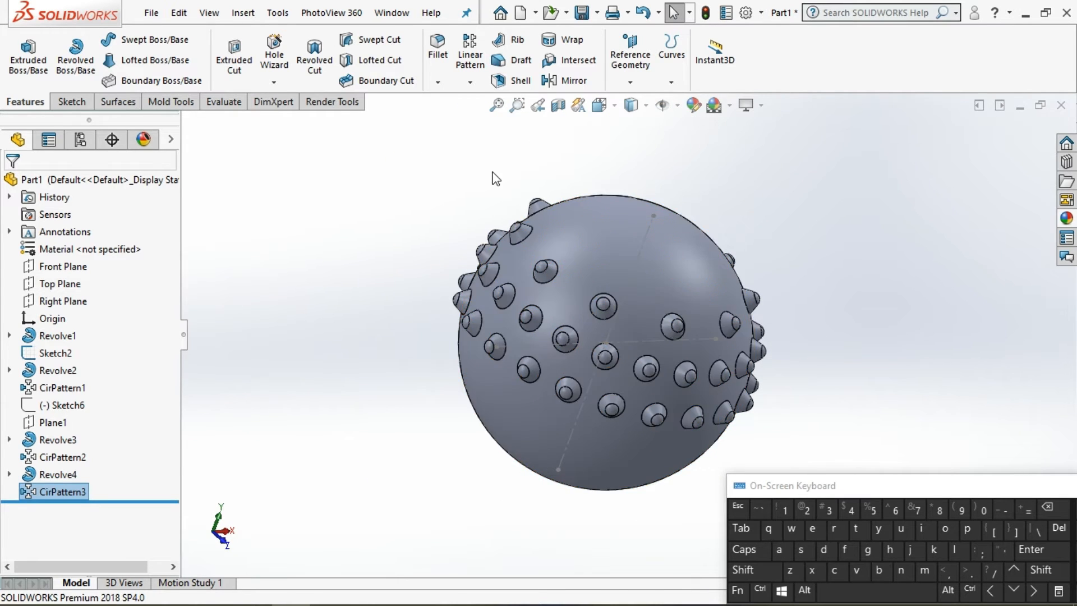
click(601, 105)
click(620, 168)
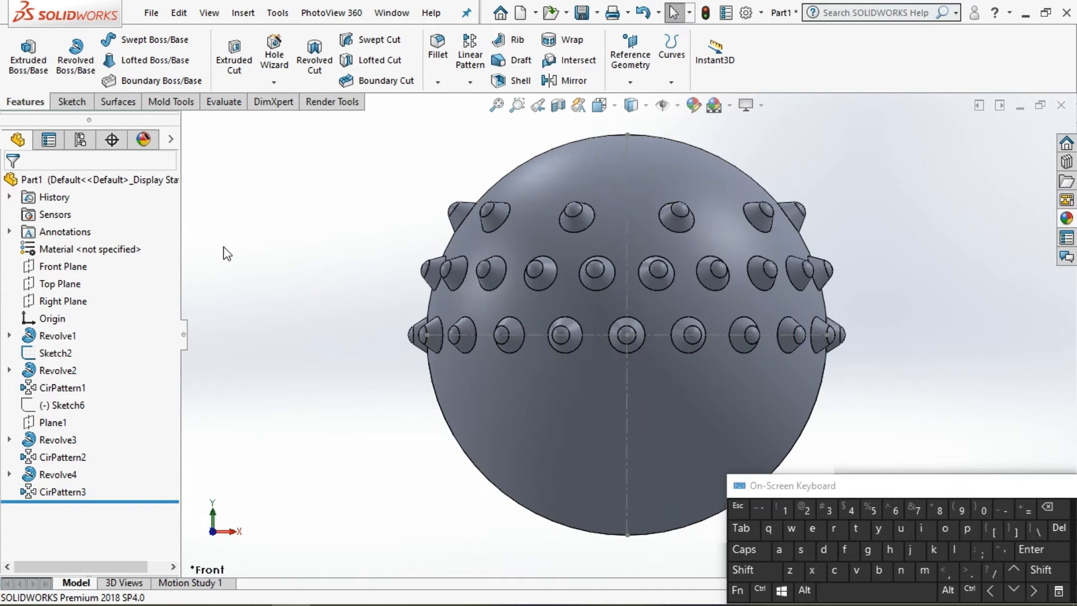
click(601, 105)
click(644, 168)
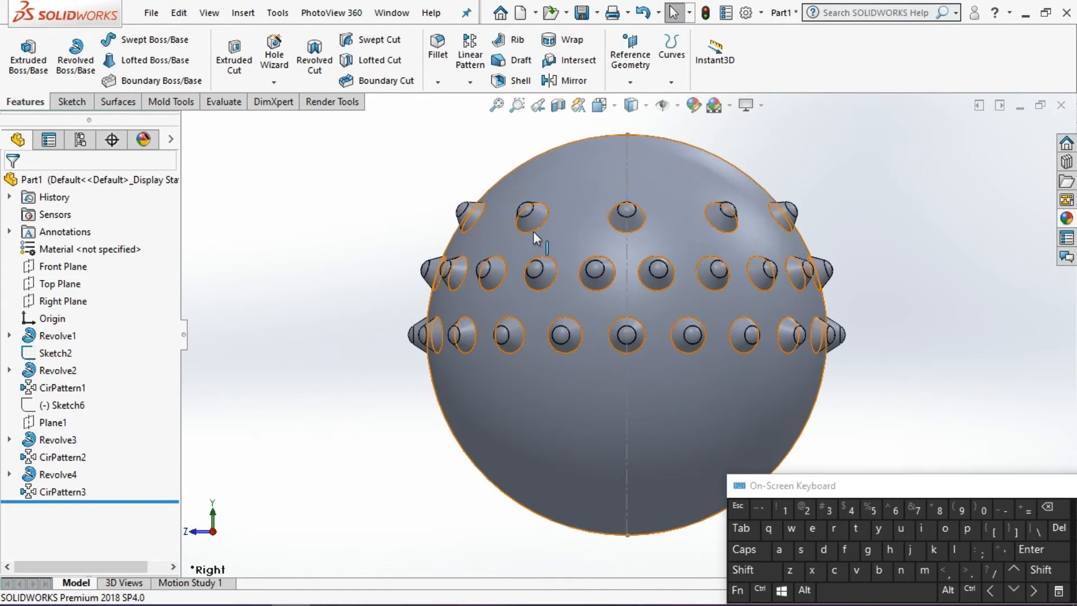
Step: Start a sketch on Plane1 and view the plane head-on from its opposite side
click(67, 424)
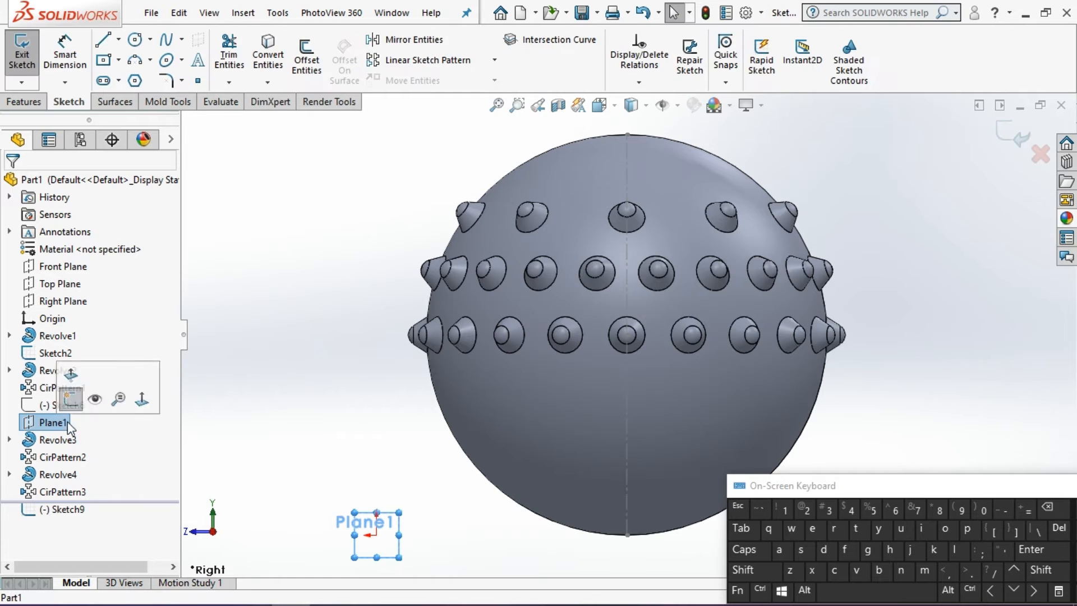
right_click(65, 422)
click(153, 328)
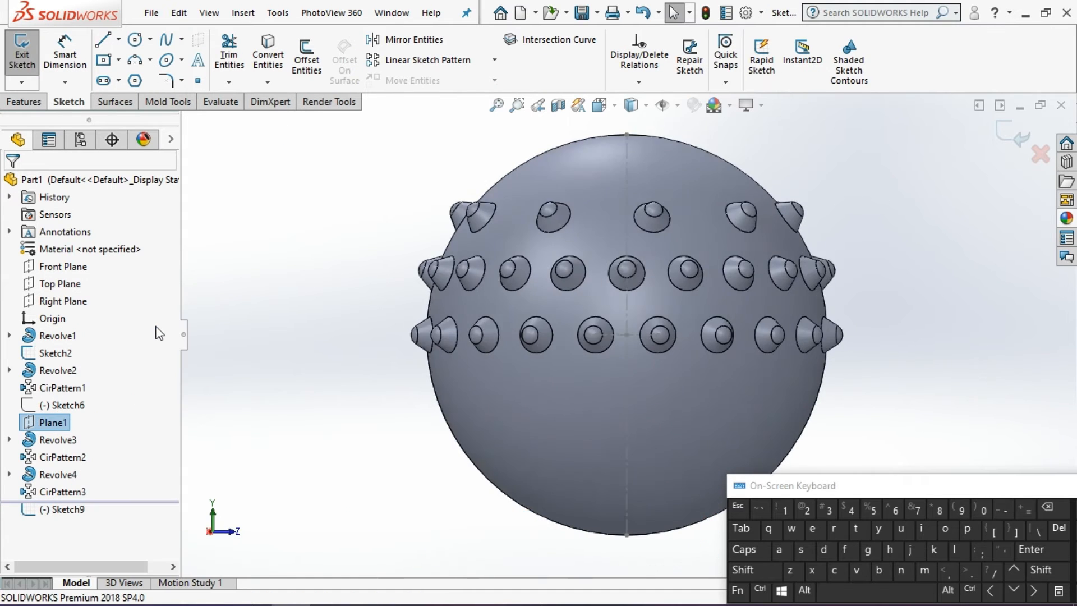
scroll(757, 402, up, 5)
scroll(757, 399, down, 6)
scroll(727, 354, up, 3)
scroll(699, 343, down, 2)
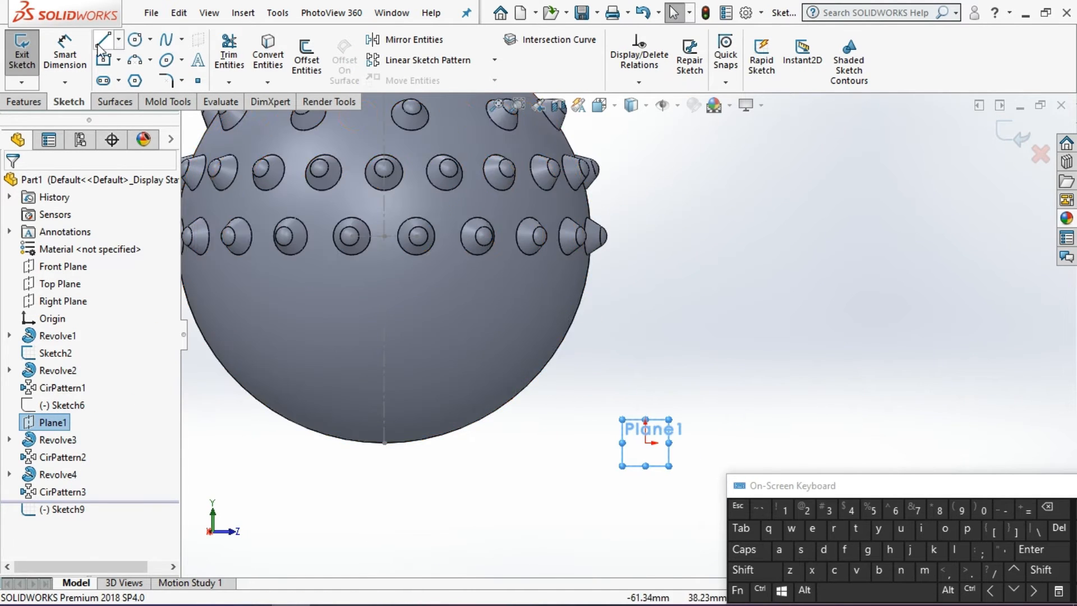
Step: Create the intersection curve of the sphere's face with the sketch plane and delete its lower arc
key(Escape)
click(441, 295)
click(537, 45)
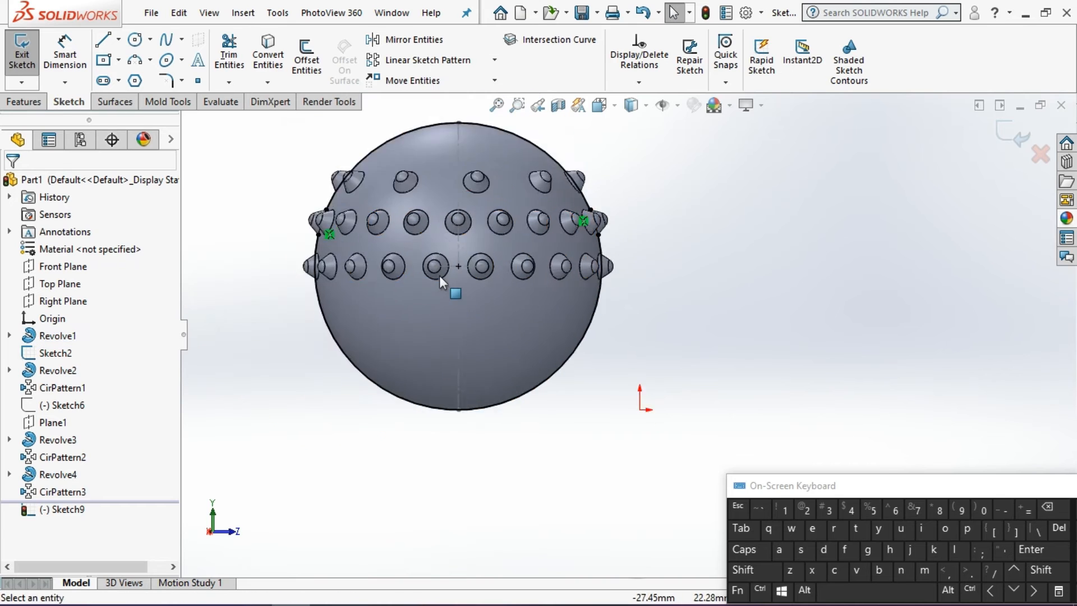
click(387, 373)
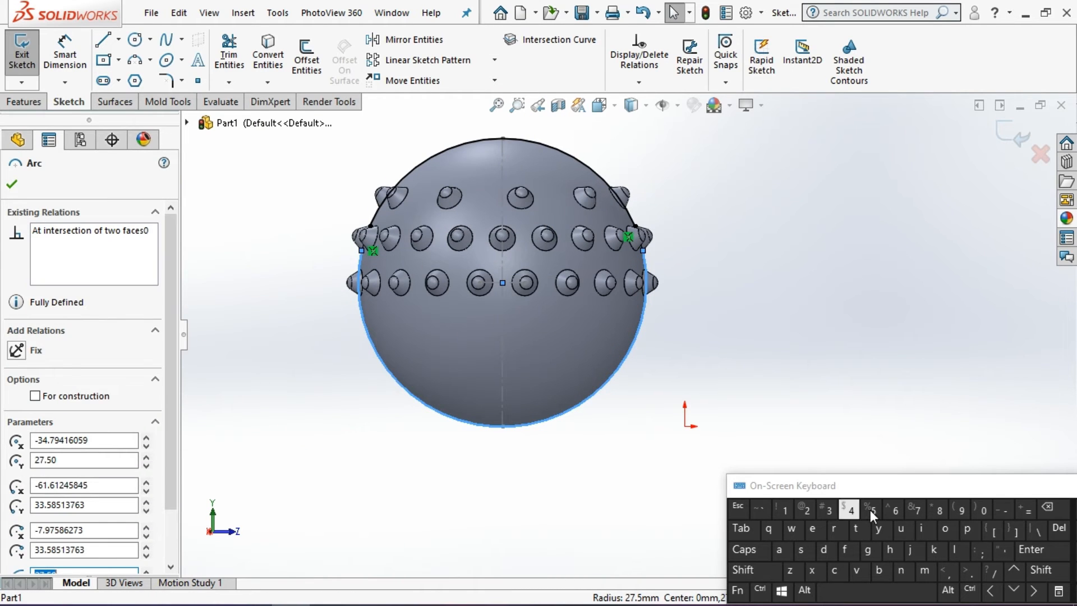
click(1050, 528)
Step: Convert the remaining upper sphere arc to construction geometry
click(531, 142)
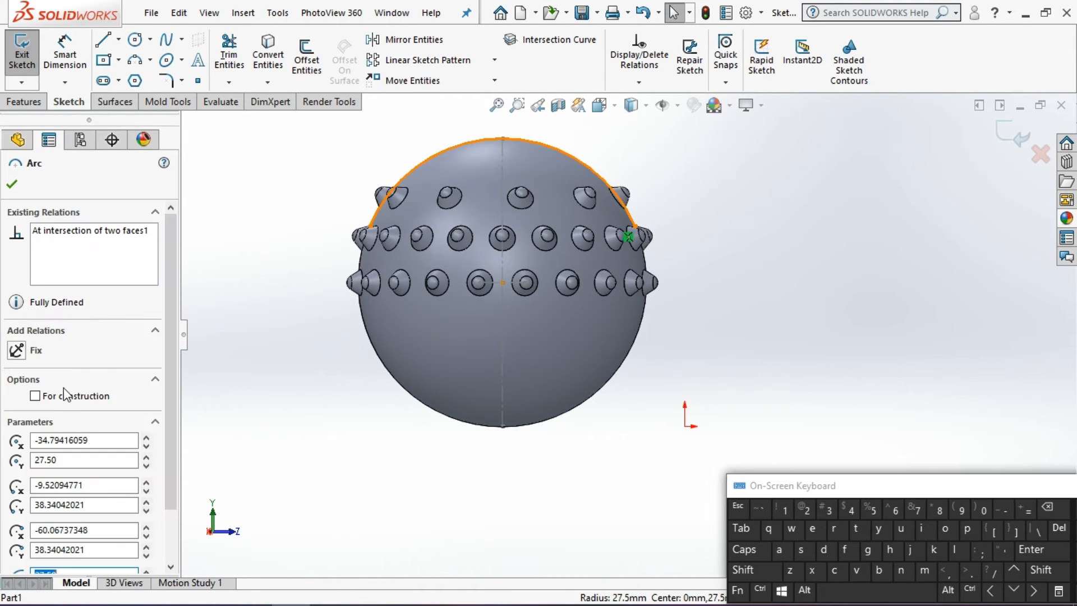
click(64, 395)
click(223, 207)
Step: Draw a horizontal centerline from the sphere's center and an inclined centerline from the same point ending on the construction arc
click(118, 39)
click(138, 79)
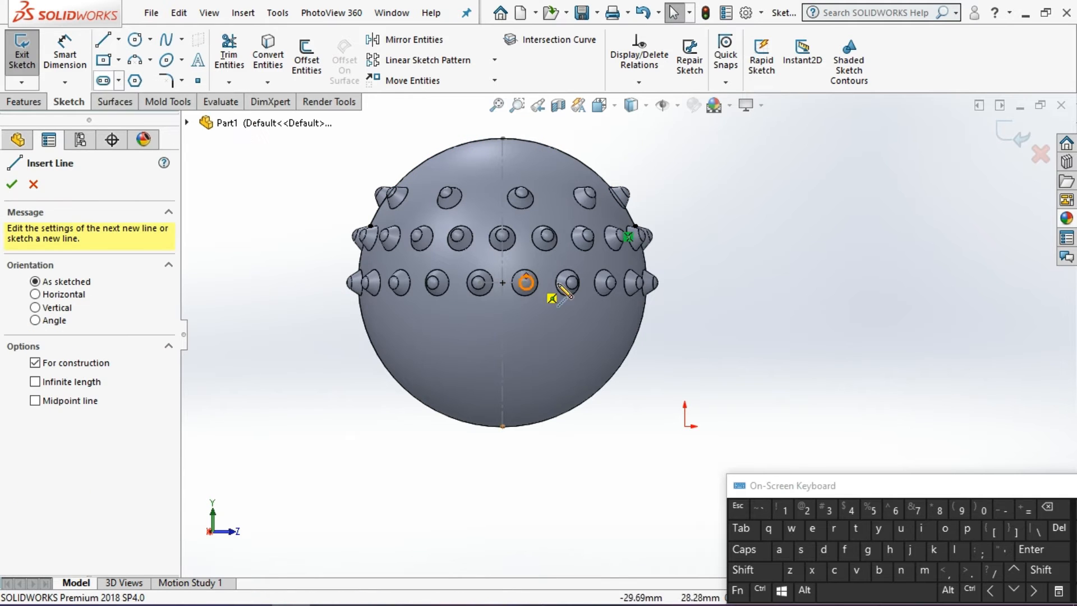
scroll(629, 284, down, 3)
drag(447, 282, 693, 282)
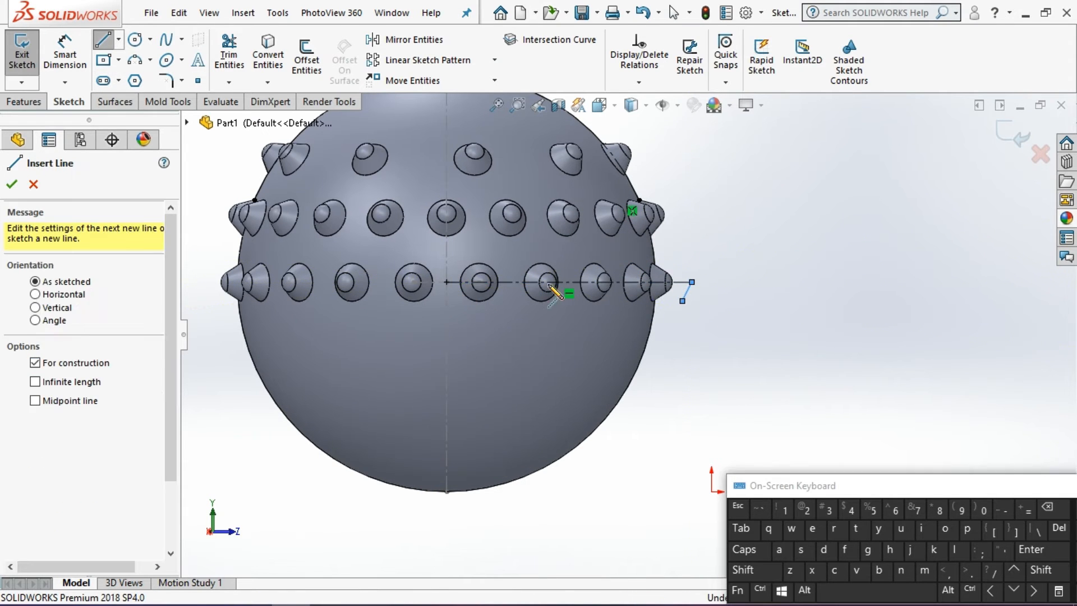
scroll(538, 193, up, 2)
scroll(566, 175, down, 3)
click(605, 128)
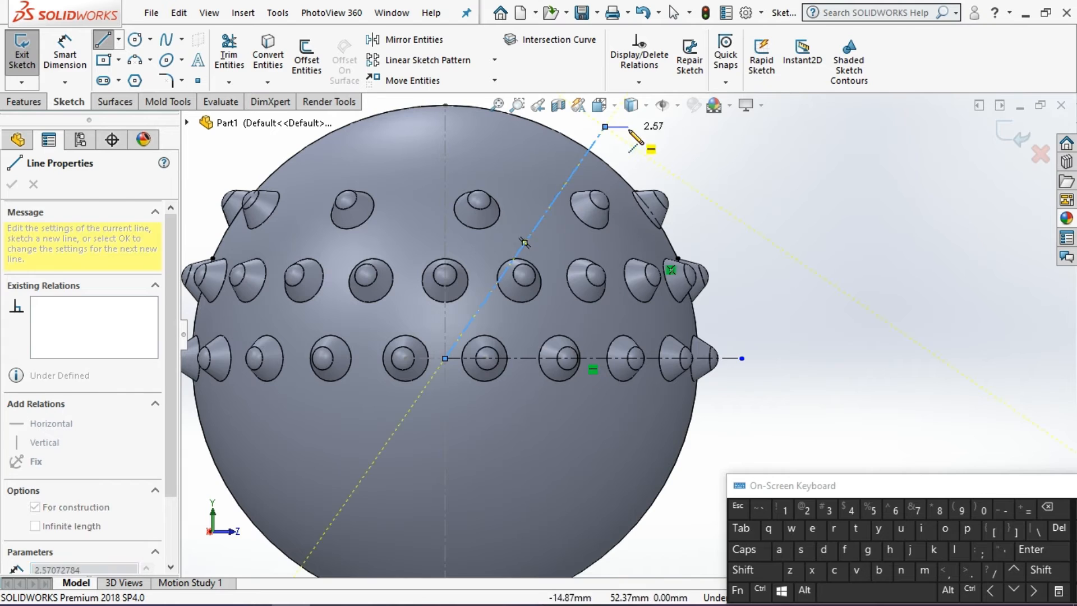
key(Escape)
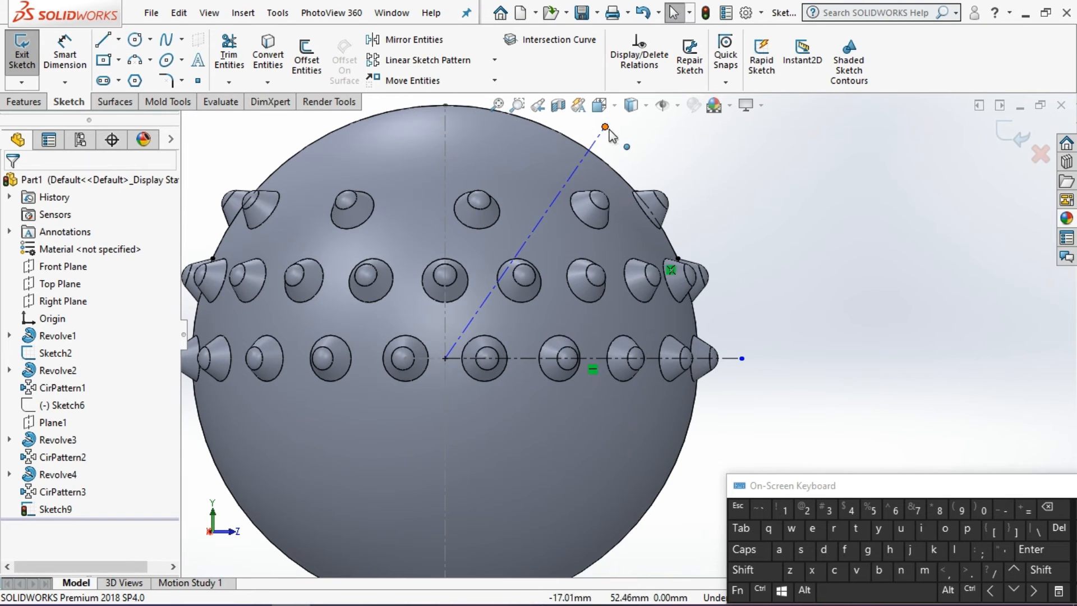
drag(606, 128, 593, 153)
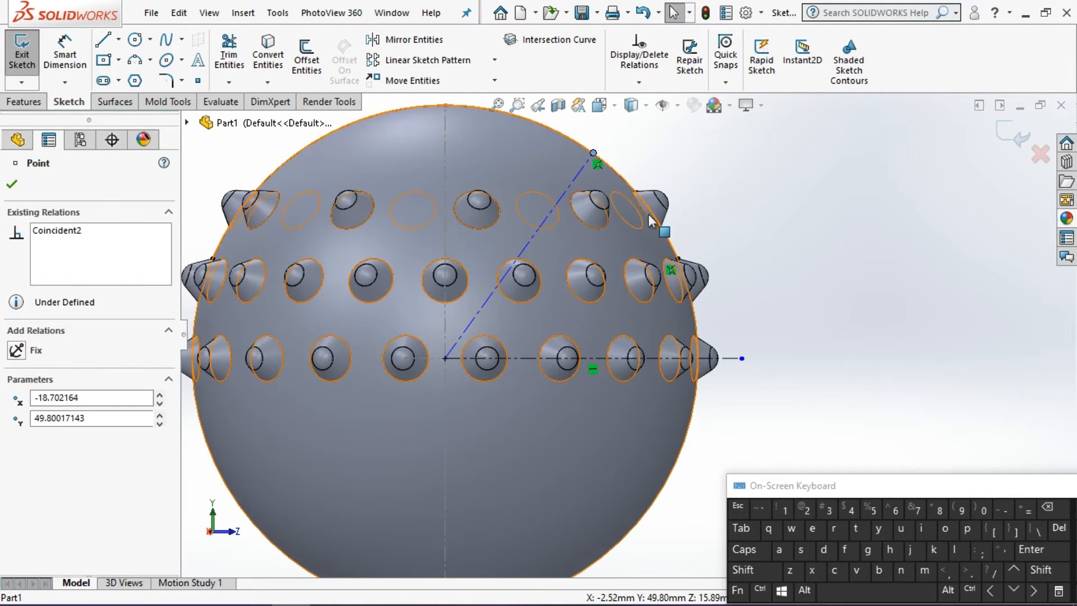
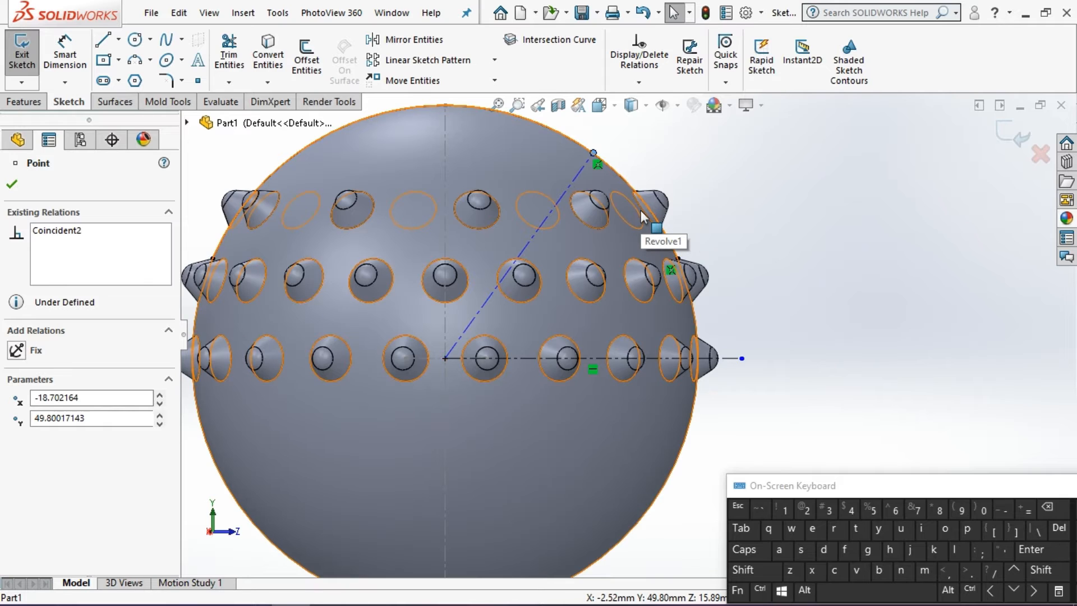
Step: Dimension the angle between the inclined and horizontal centerlines as 36+18, giving 54°
click(67, 66)
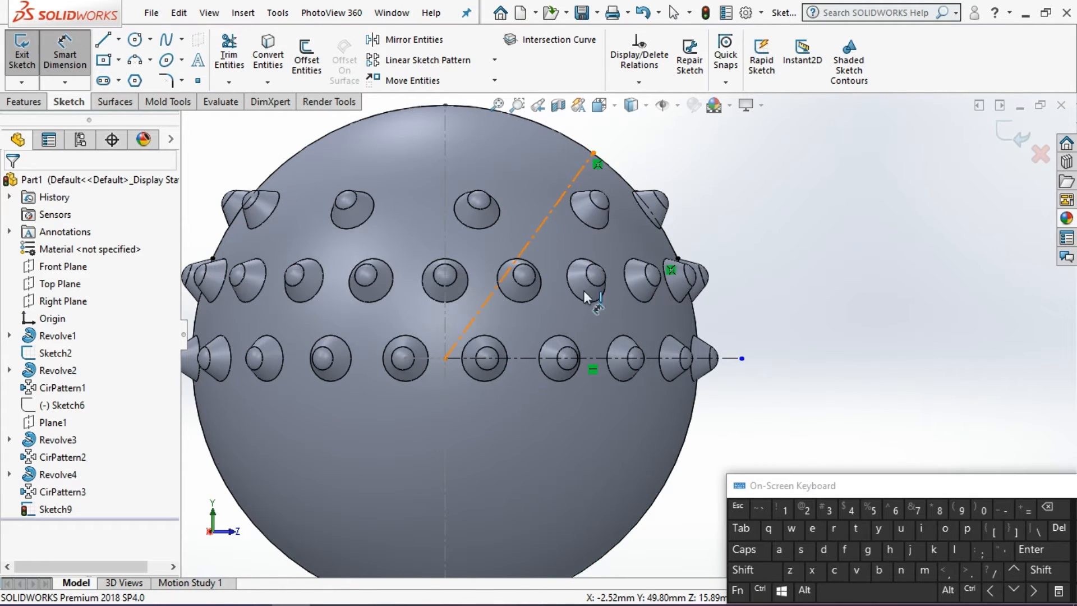
click(590, 358)
click(750, 268)
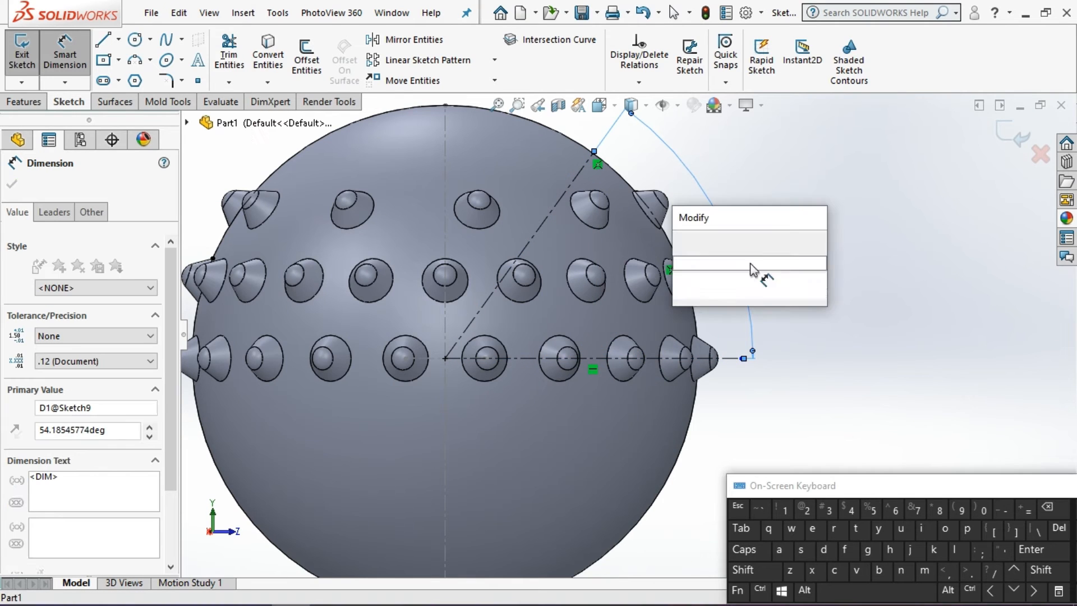
text(36+)
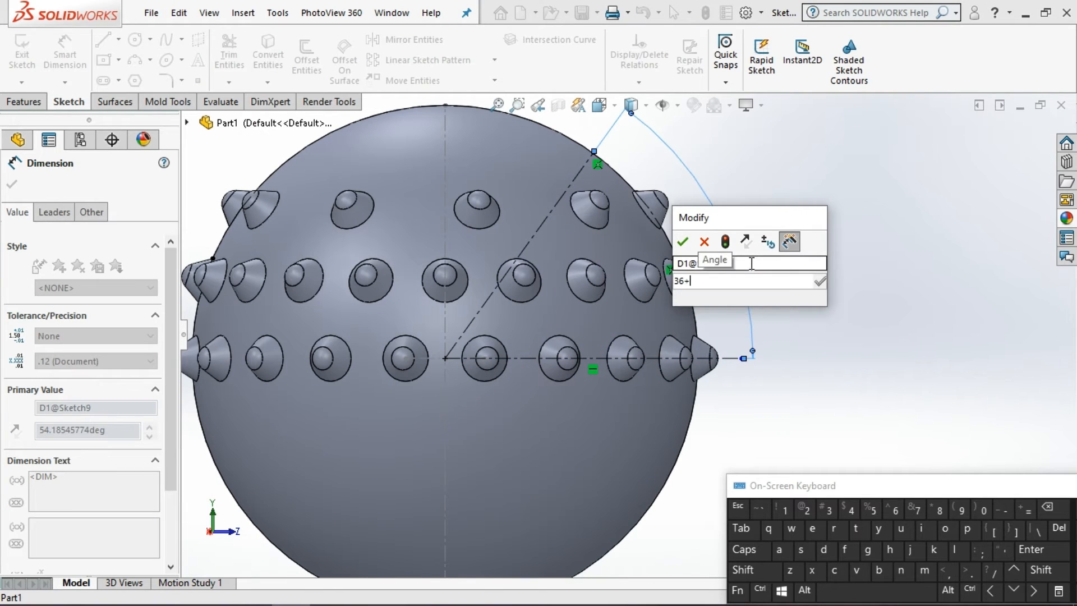
text(18)
key(Return)
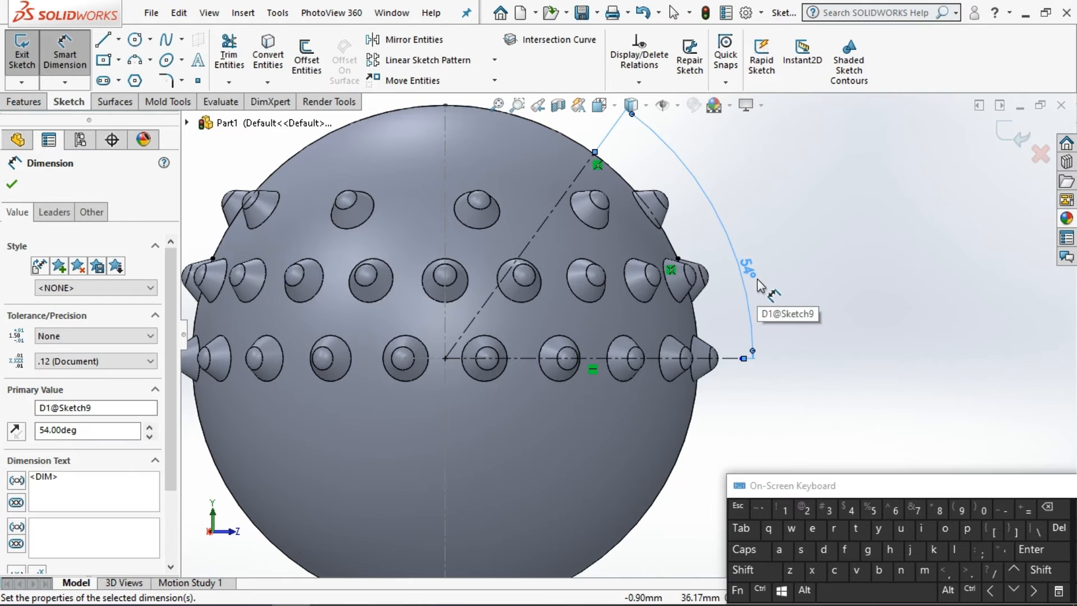
Step: Sketch a closed stud profile at the inclined centerline's outer end, with an axis line, rounded tip arc, slanted side and base inside the sphere
scroll(645, 246, up, 2)
scroll(542, 224, down, 2)
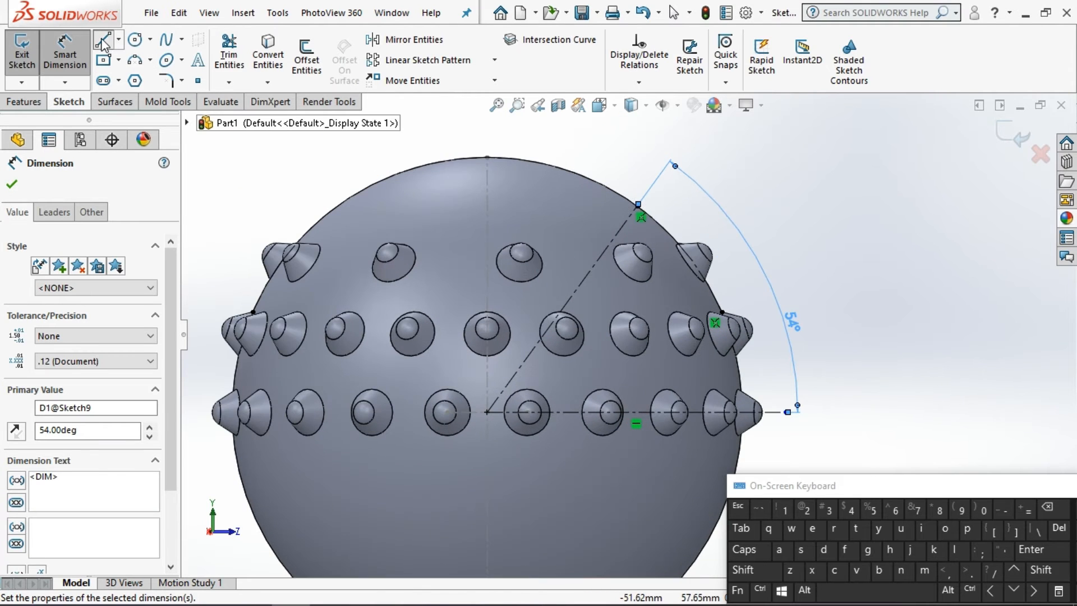
click(102, 41)
scroll(600, 256, down, 5)
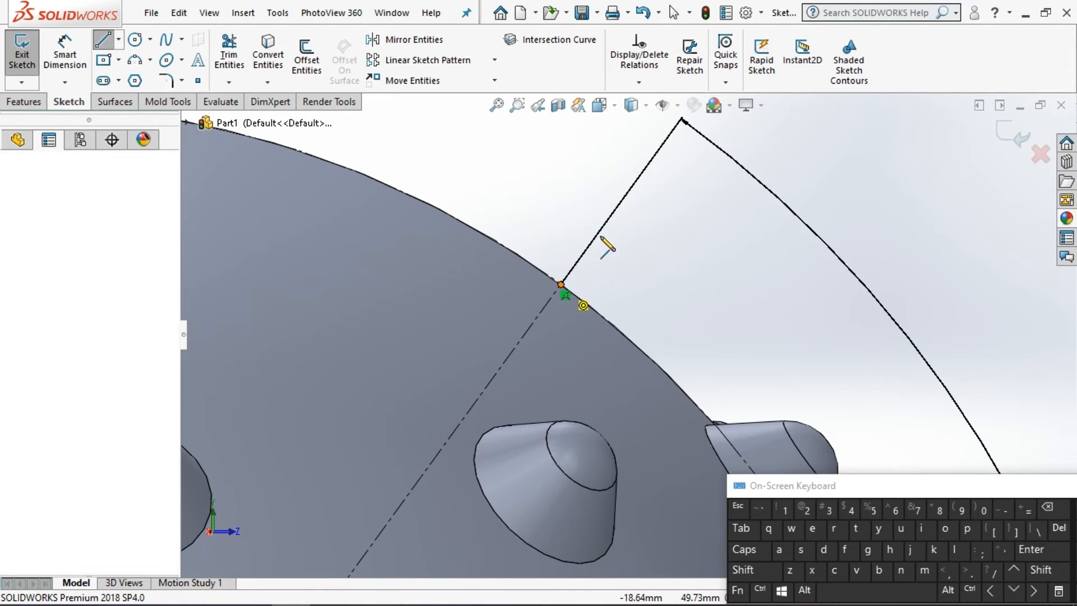
click(561, 284)
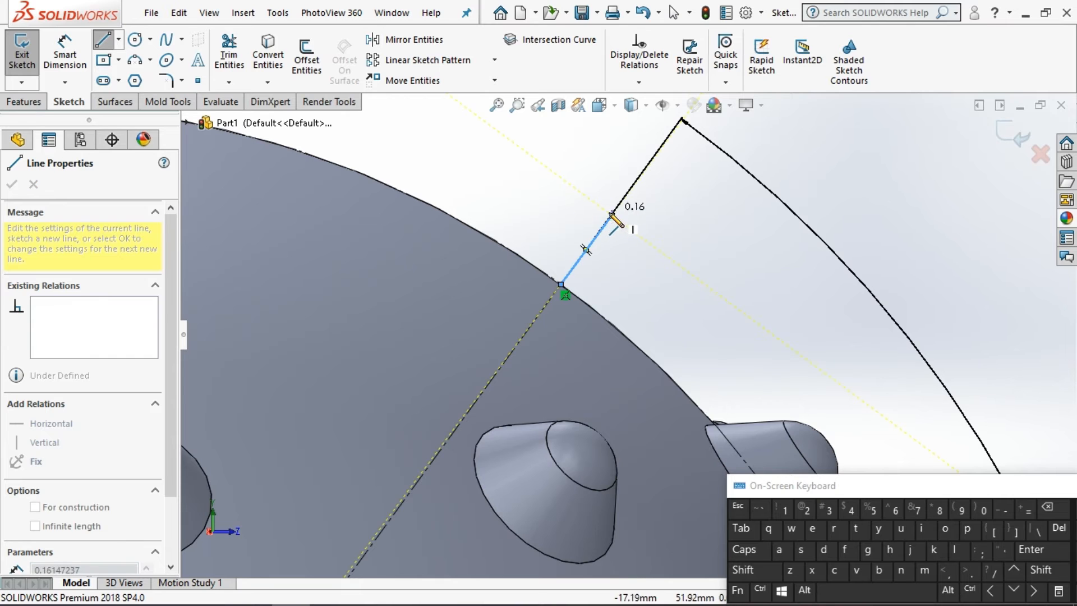
click(613, 216)
click(547, 210)
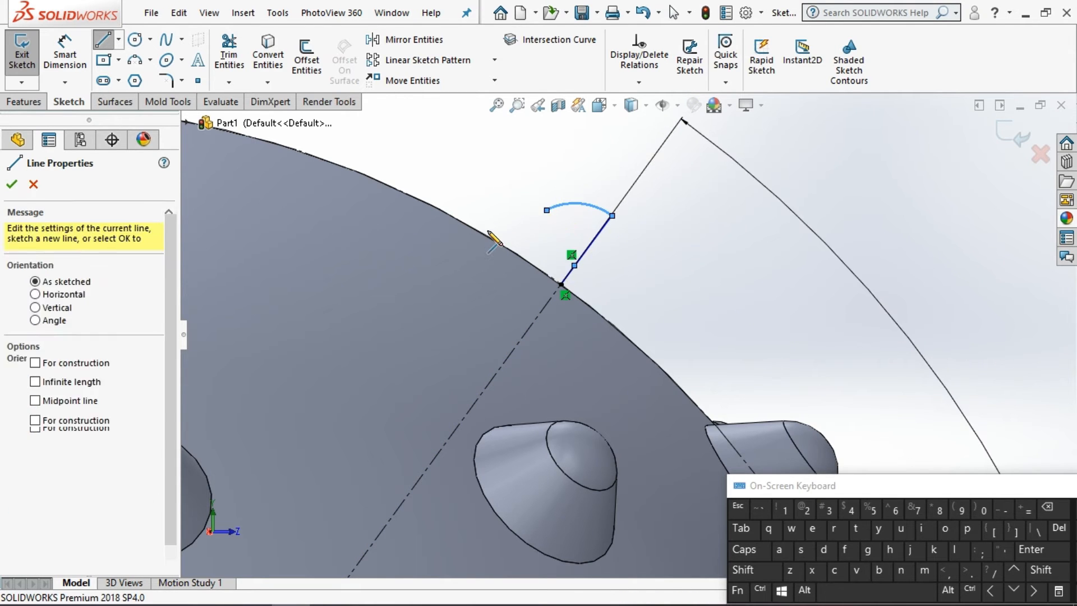
click(481, 233)
click(442, 245)
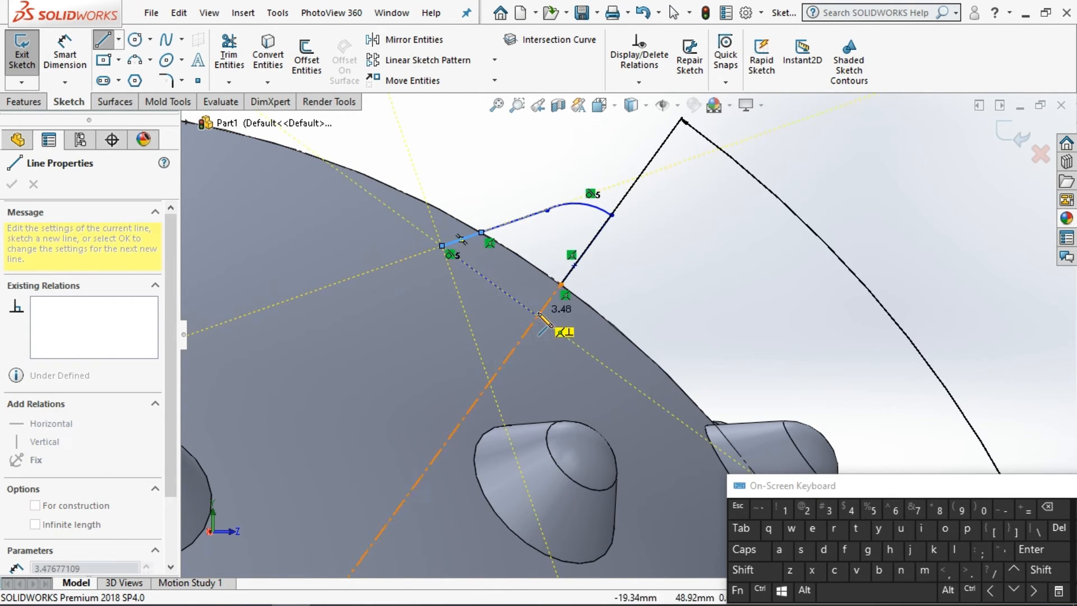
click(561, 284)
key(Escape)
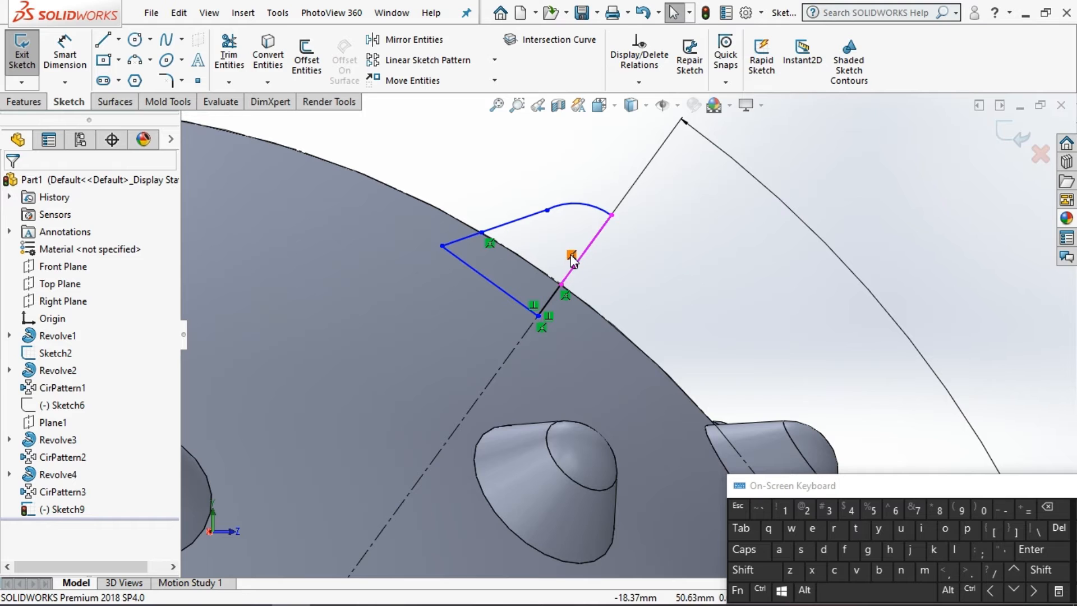
Step: Make the stud profile's slanted side tangent to its tip arc at their shared point
click(548, 211)
click(643, 96)
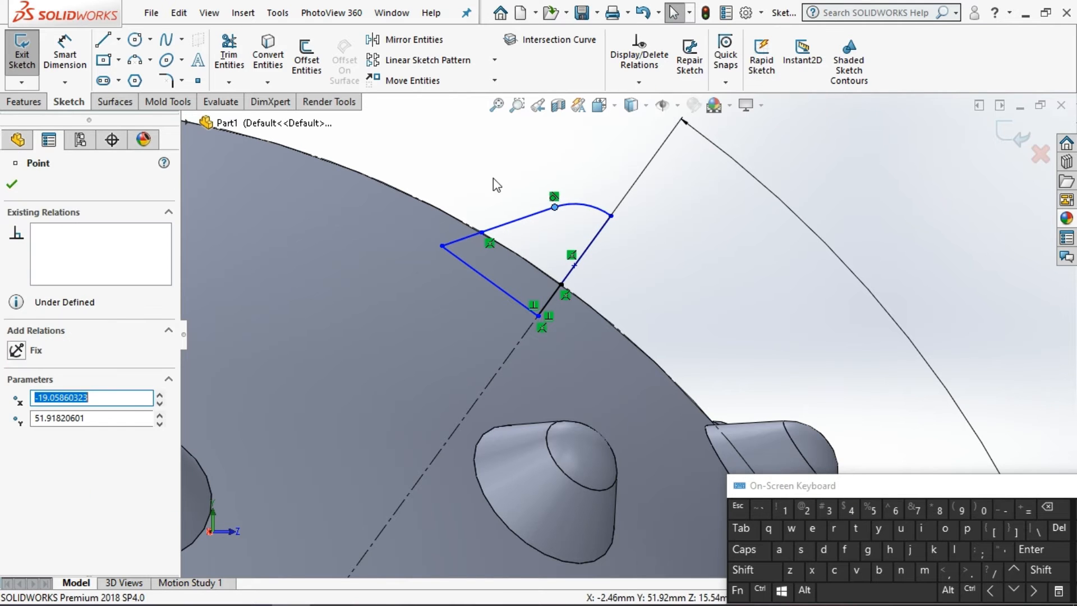
click(493, 182)
Step: Dimension the stud's height above the sphere as 2.5 mm and its half-width at the sphere surface as 2.5 mm
click(68, 55)
click(576, 269)
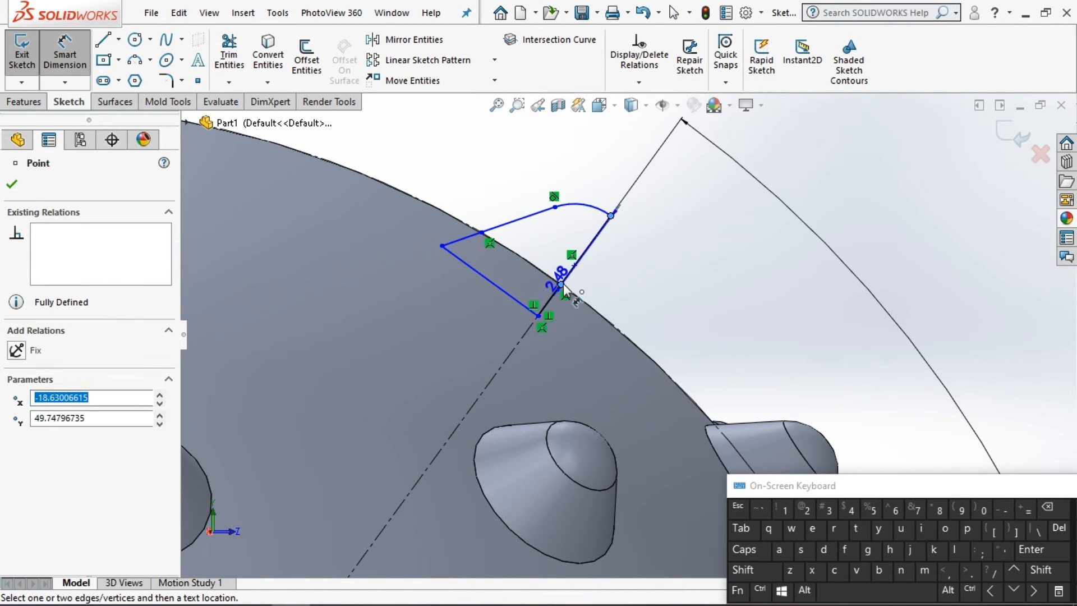
click(617, 270)
text(2.5)
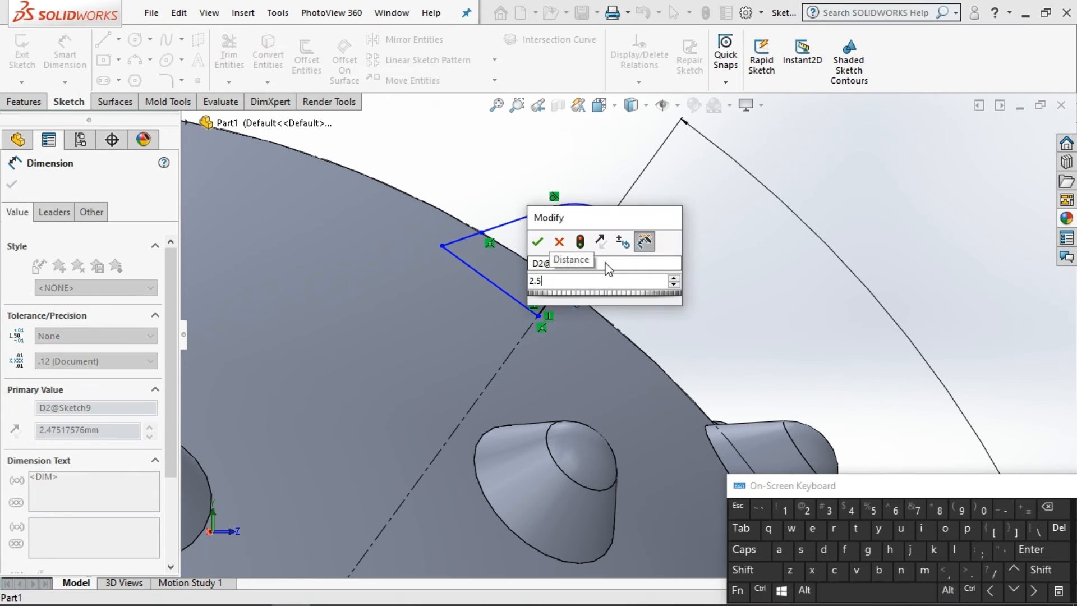
key(Return)
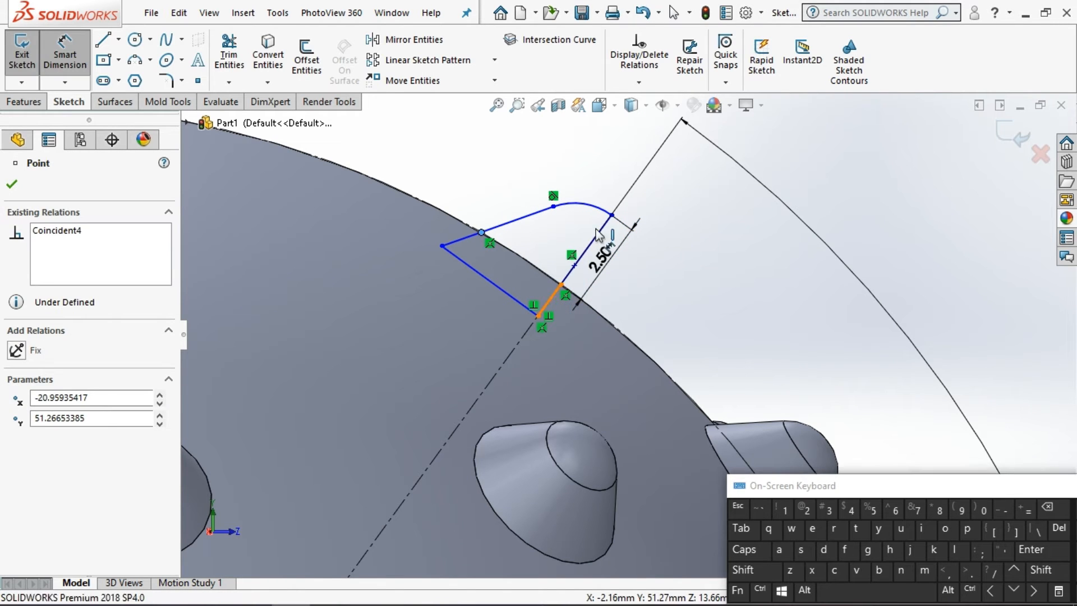
click(599, 235)
click(617, 164)
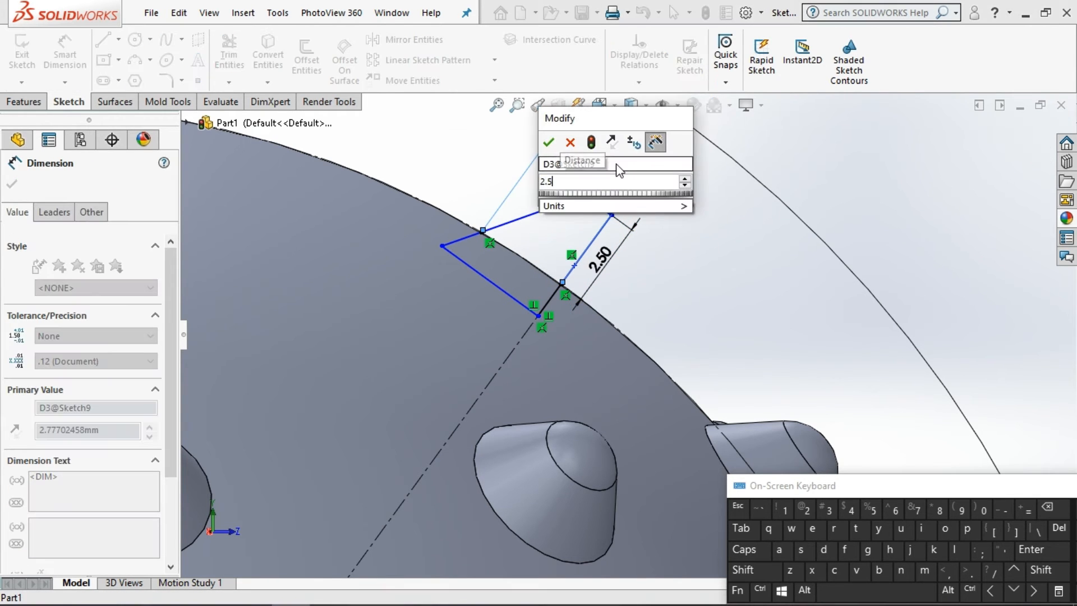
key(Return)
Step: Set the radius of the stud's tip arc to 1.5 mm
click(581, 204)
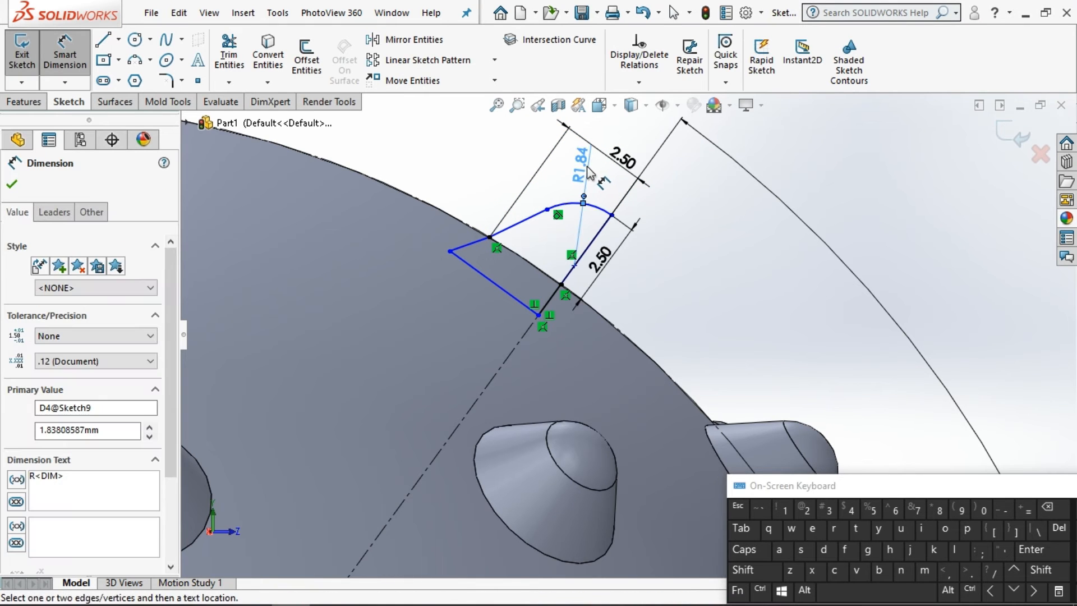
click(588, 170)
key(Return)
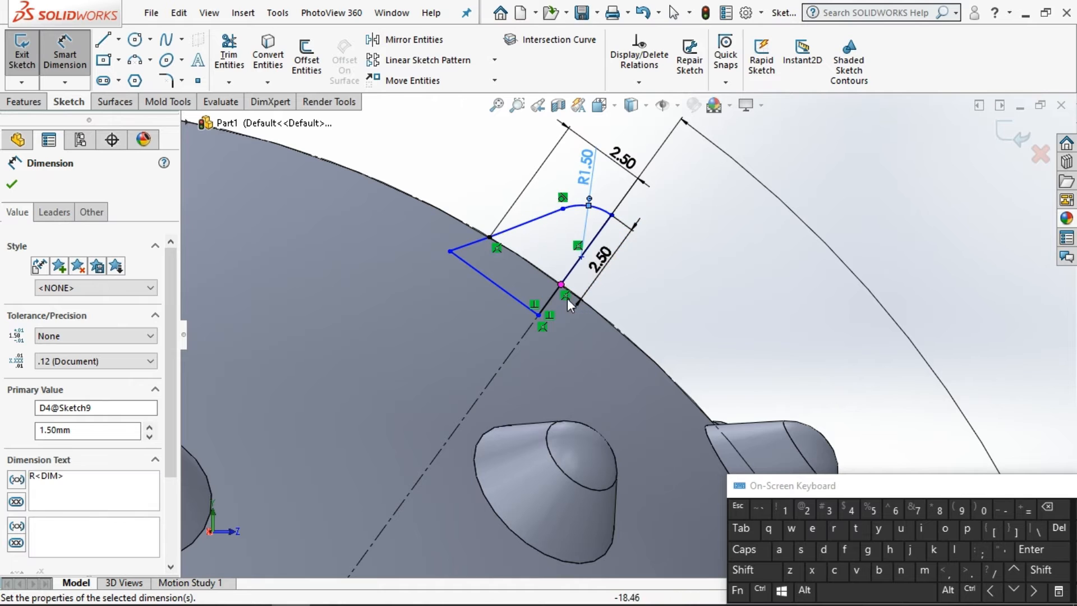
click(13, 185)
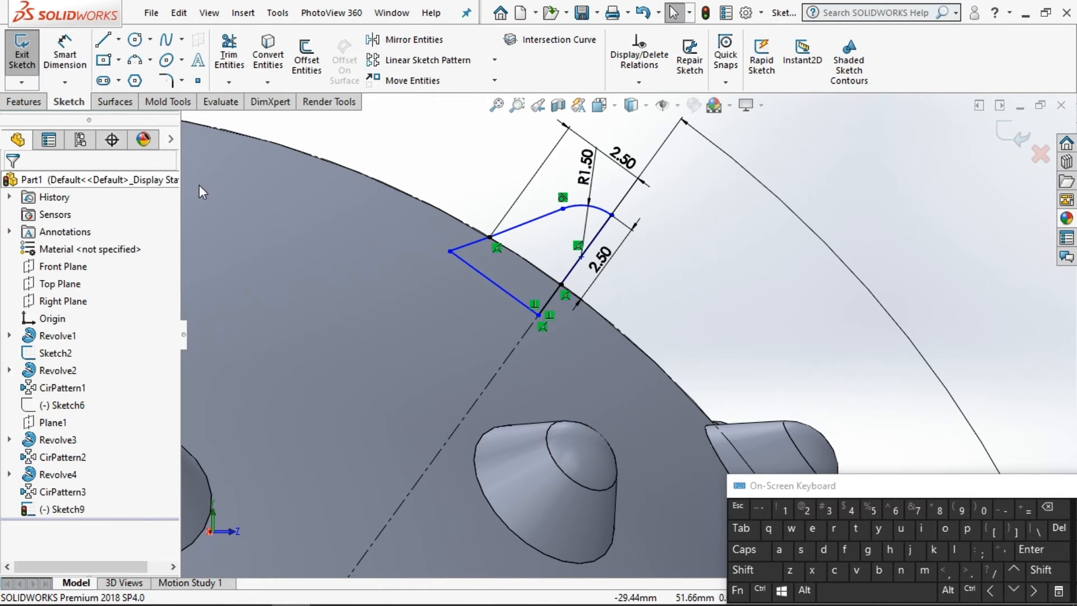
Step: Make the stud's 2.5 mm axis line collinear with the inclined centerline
drag(610, 216, 626, 193)
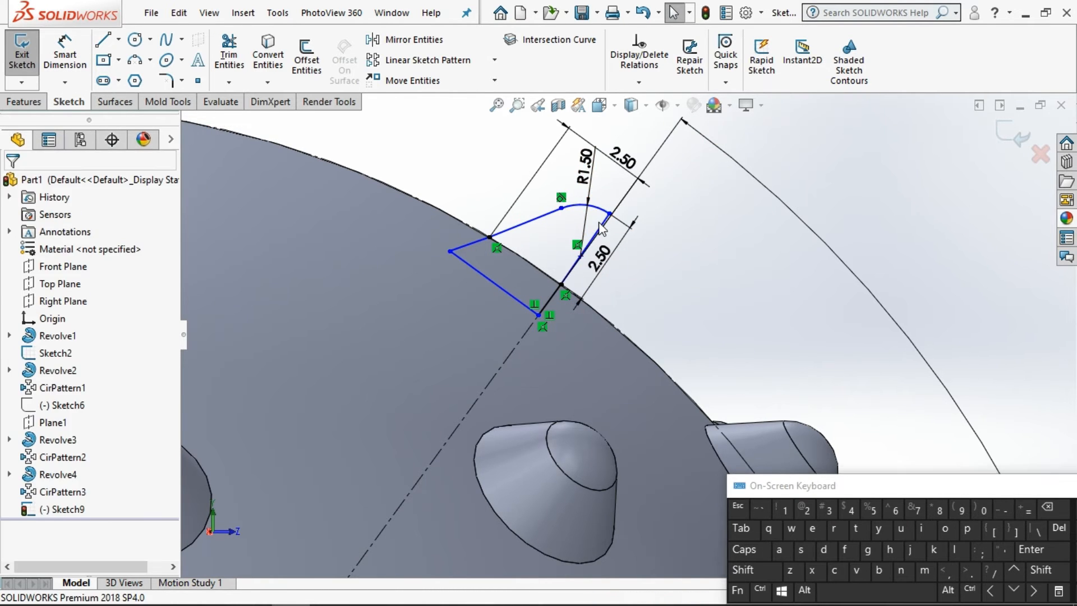
click(600, 225)
click(755, 571)
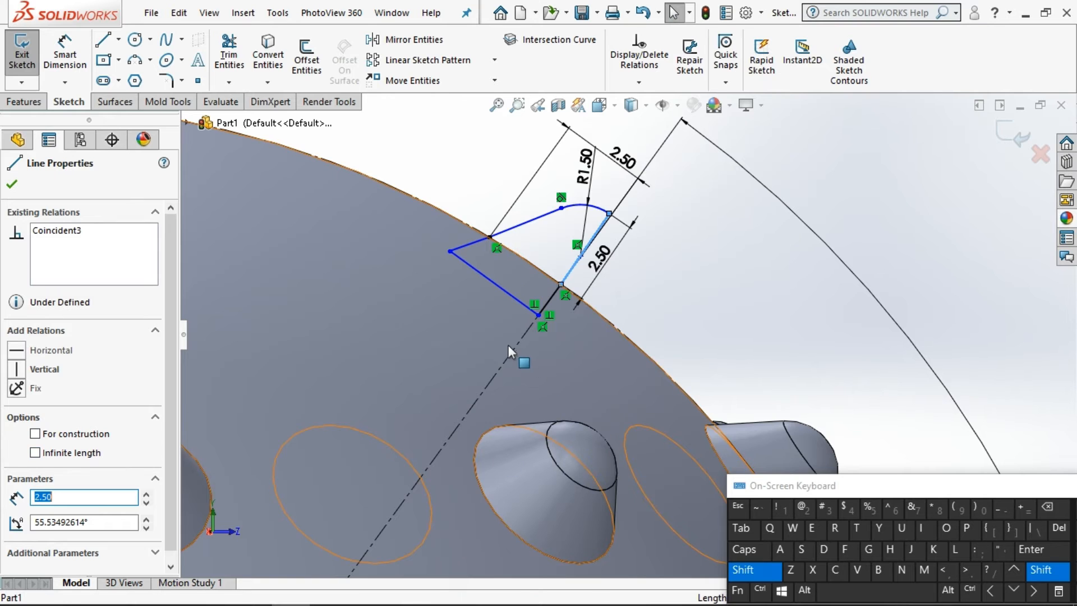
shift+click(510, 349)
click(60, 473)
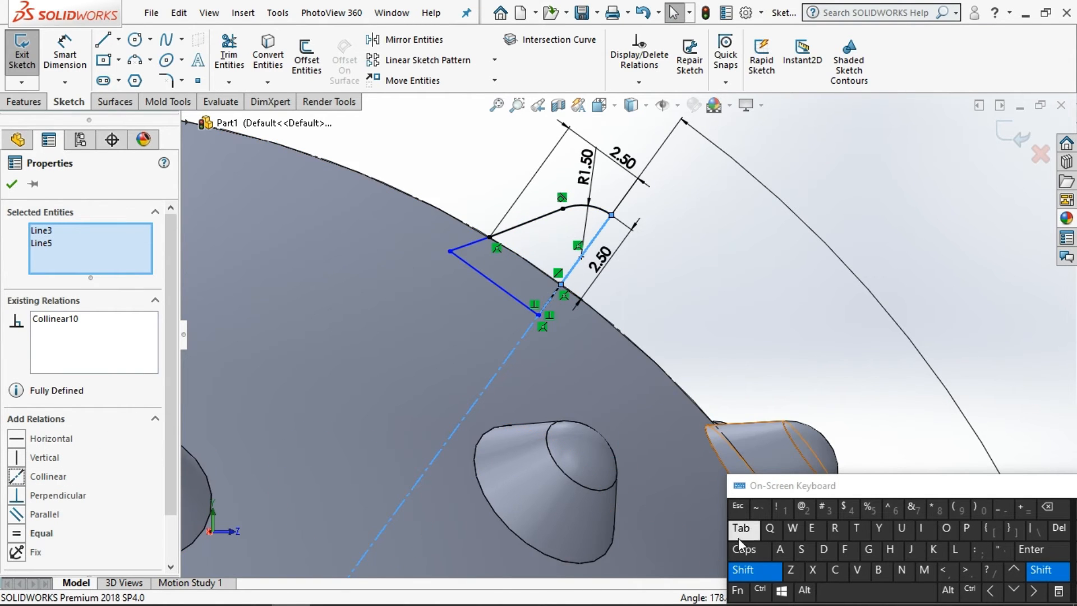
click(735, 569)
click(694, 294)
Step: Dimension the stud profile's short axis segment inside the sphere as 1 mm
click(65, 56)
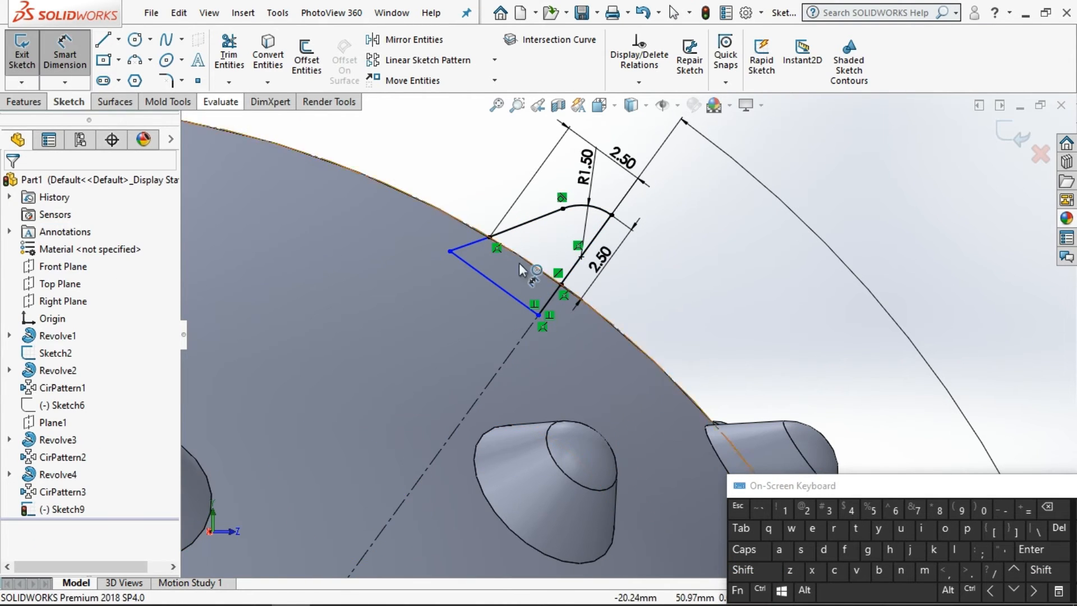
click(555, 297)
click(576, 328)
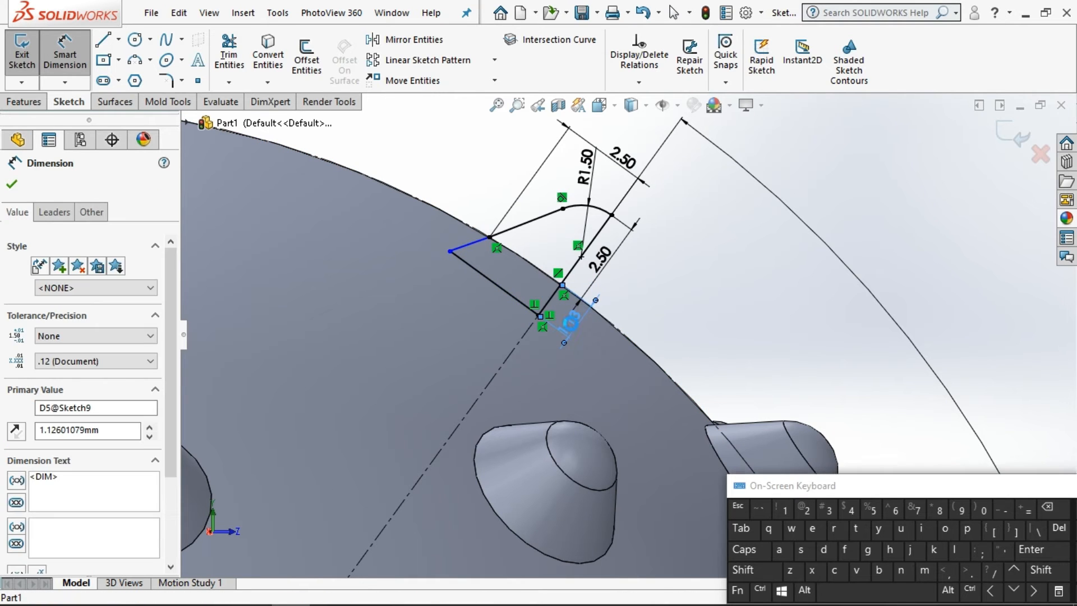
text(1)
key(Return)
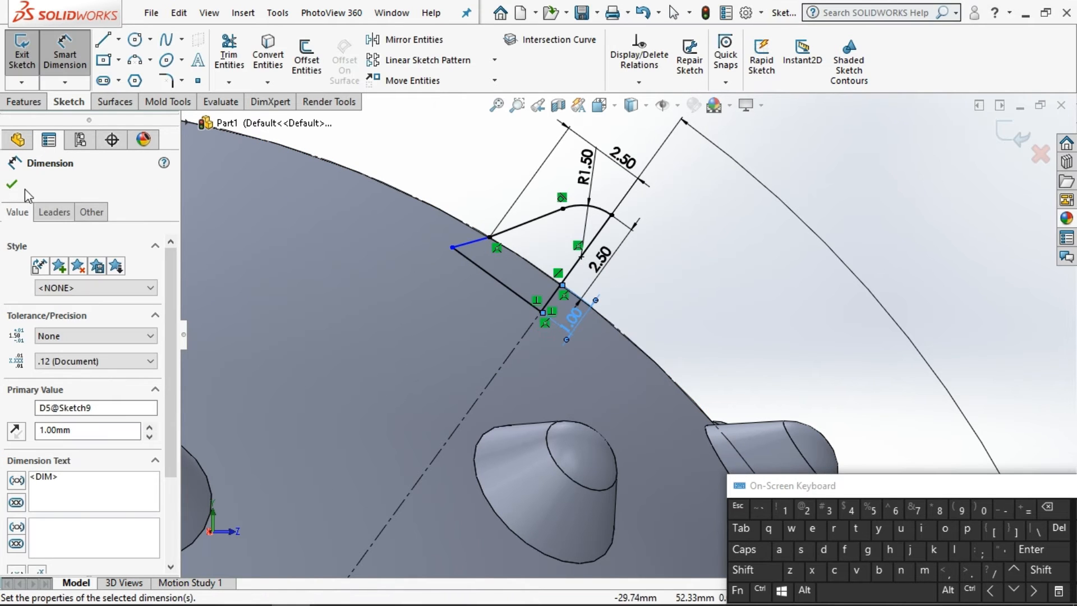
key(Escape)
Step: Make the short profile line inside the sphere collinear with the stud's slanted side
click(456, 250)
click(753, 571)
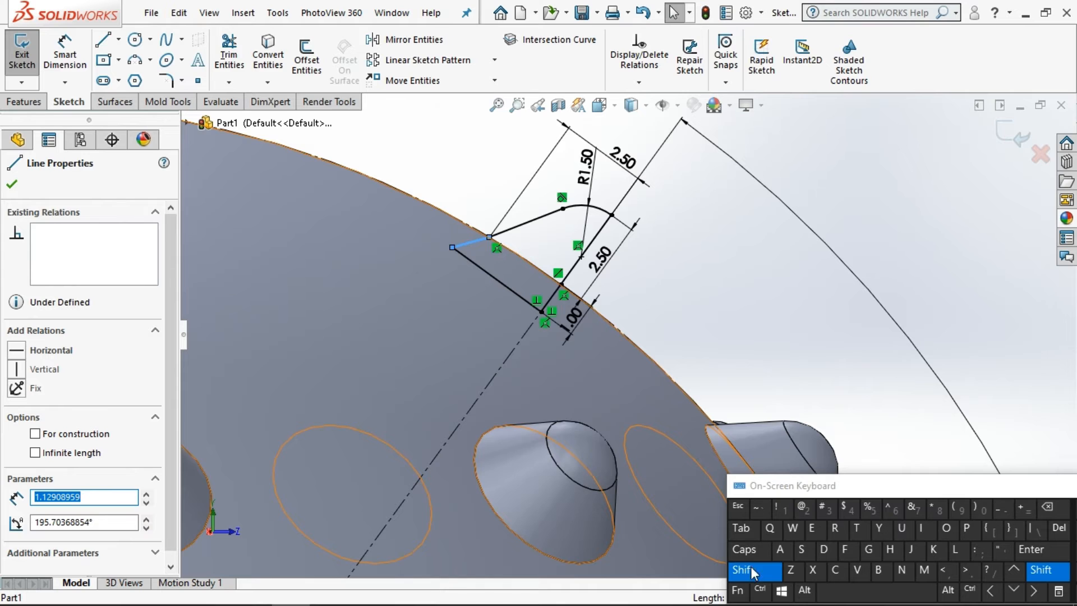
shift+click(519, 229)
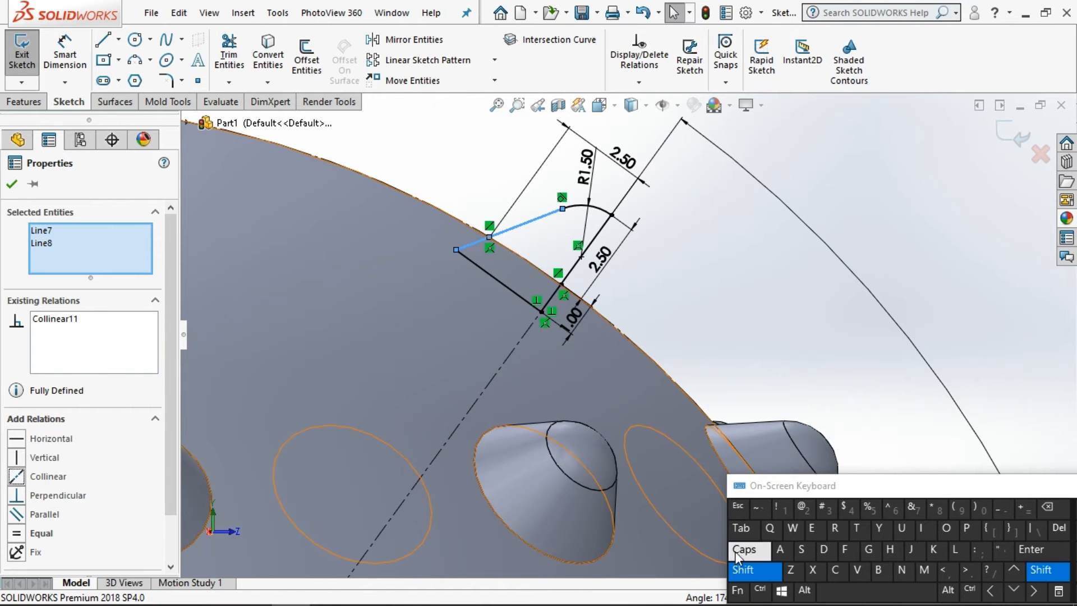
click(746, 570)
click(713, 343)
Step: Revolve the stud profile 360° about its axis line, merging the result with the sphere
click(23, 101)
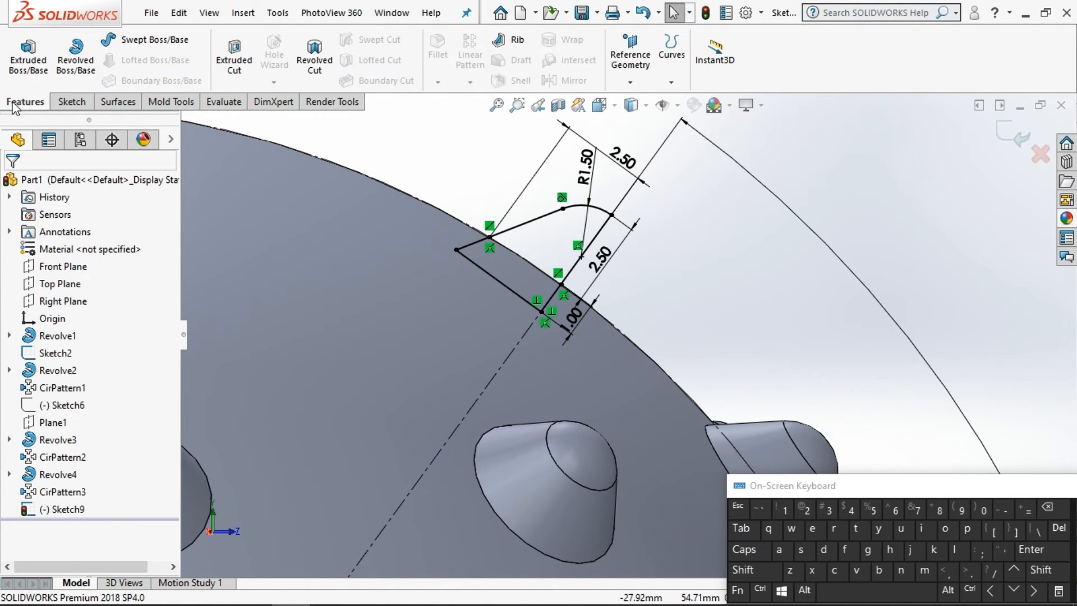
click(64, 63)
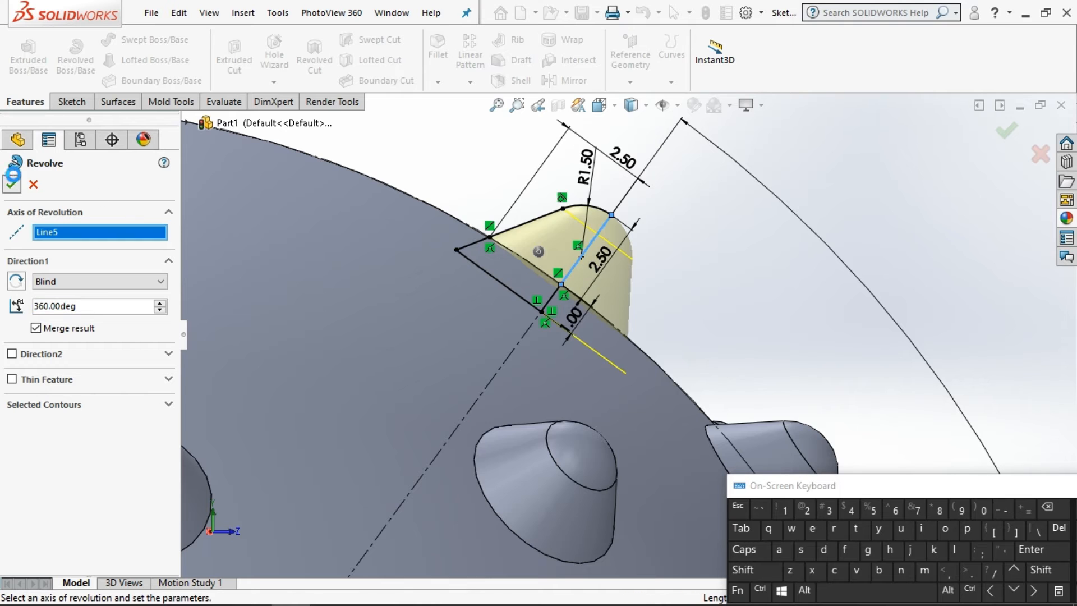
Step: Examine the new stud's placement relative to the three lower rows, from an angle and from the front
scroll(412, 263, up, 8)
middle_drag(463, 272, 374, 382)
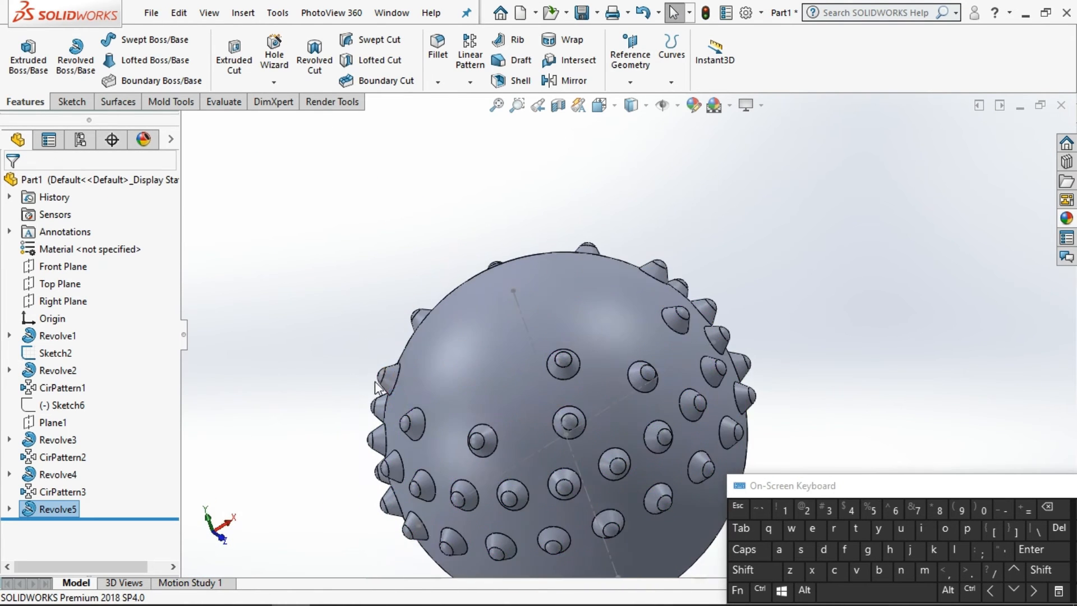
scroll(387, 380, up, 3)
middle_drag(517, 363, 541, 350)
scroll(628, 349, down, 2)
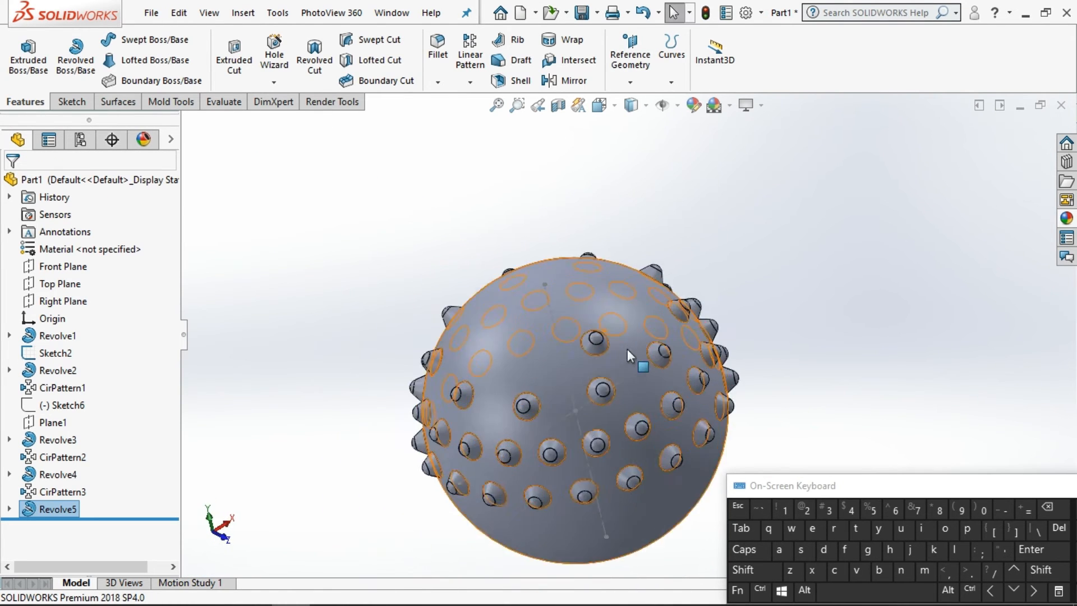
middle_drag(627, 349, 521, 375)
click(605, 107)
click(621, 170)
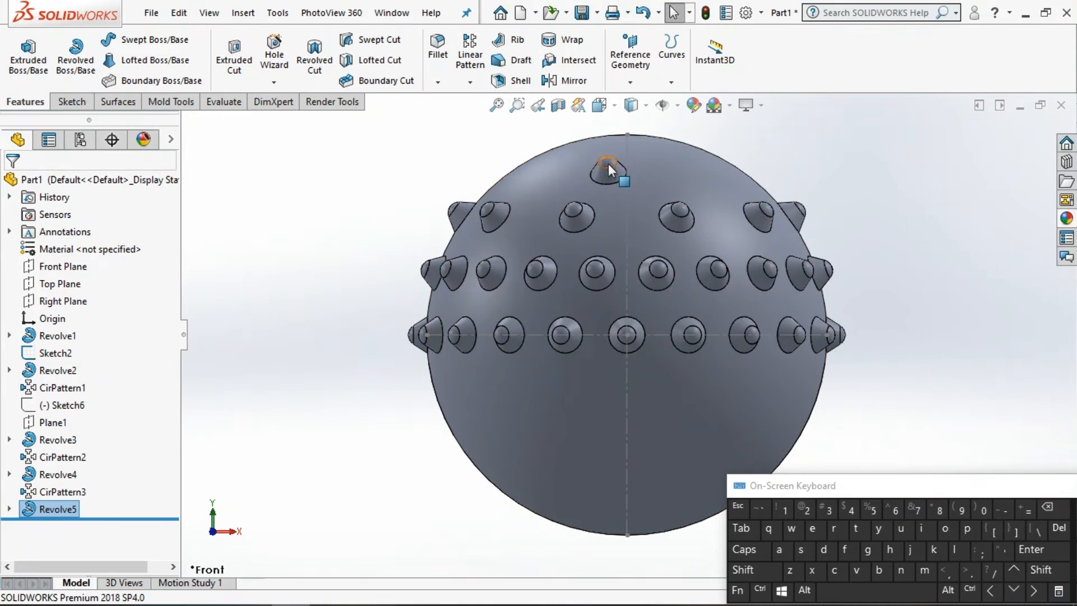
Step: Move the fourth-row stud's sketch from Plane1 to the Right Plane
right_click(61, 510)
click(351, 432)
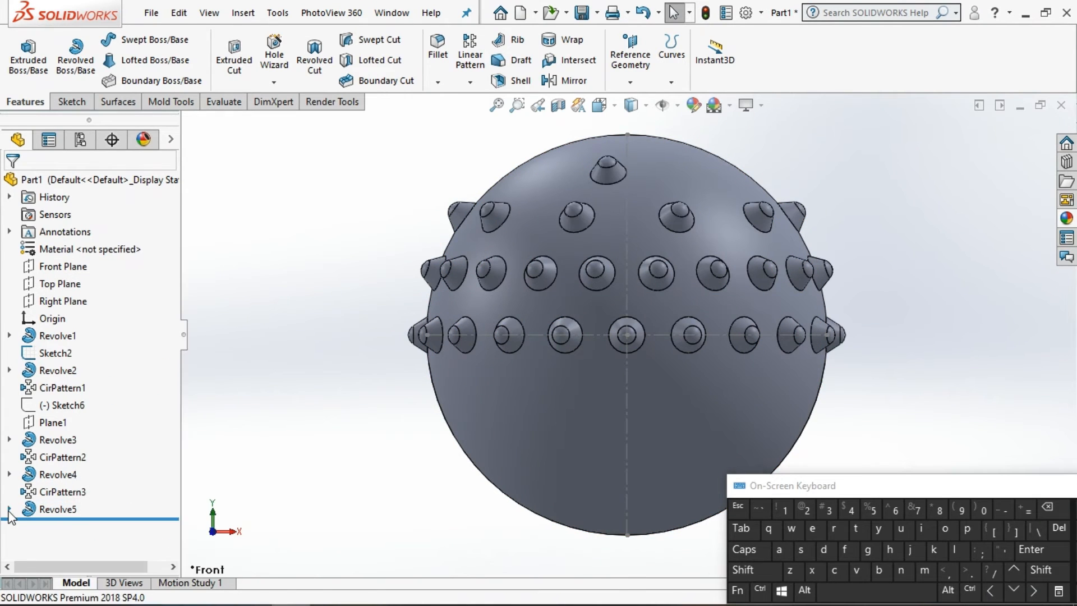
click(72, 528)
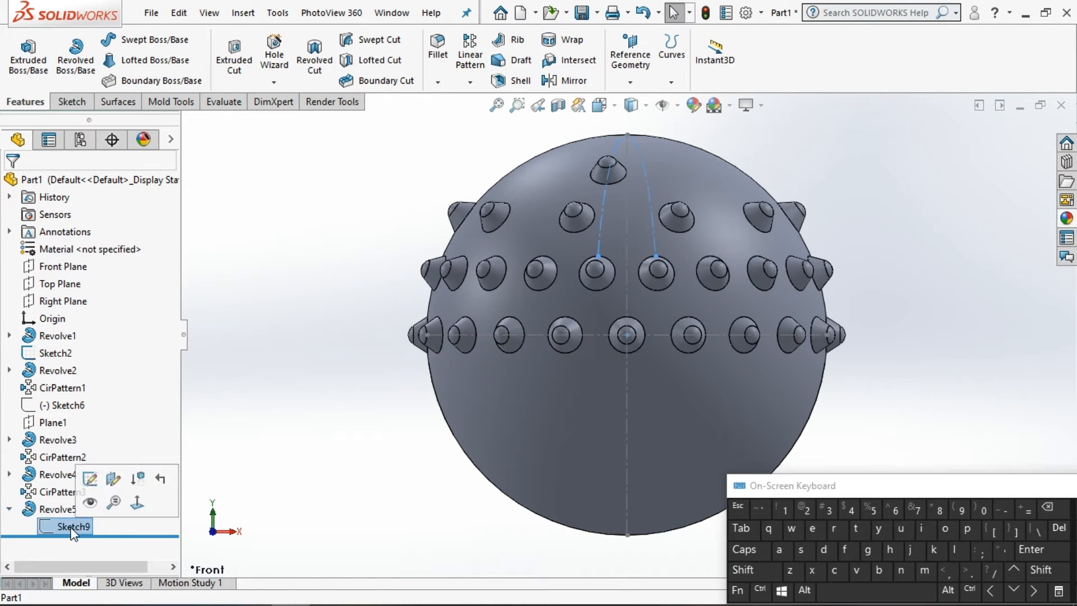
click(113, 479)
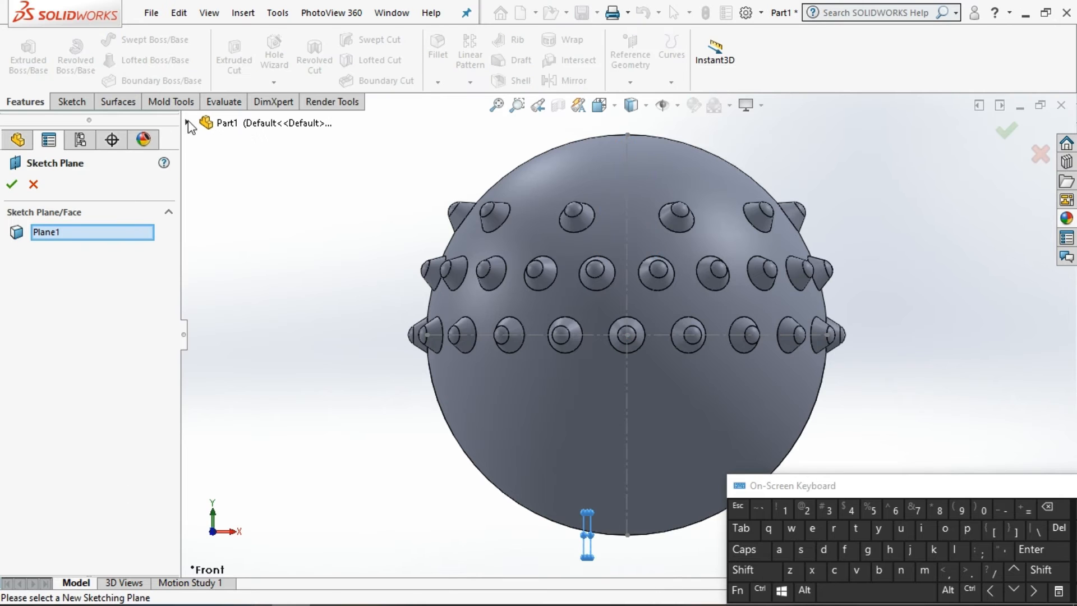
click(187, 122)
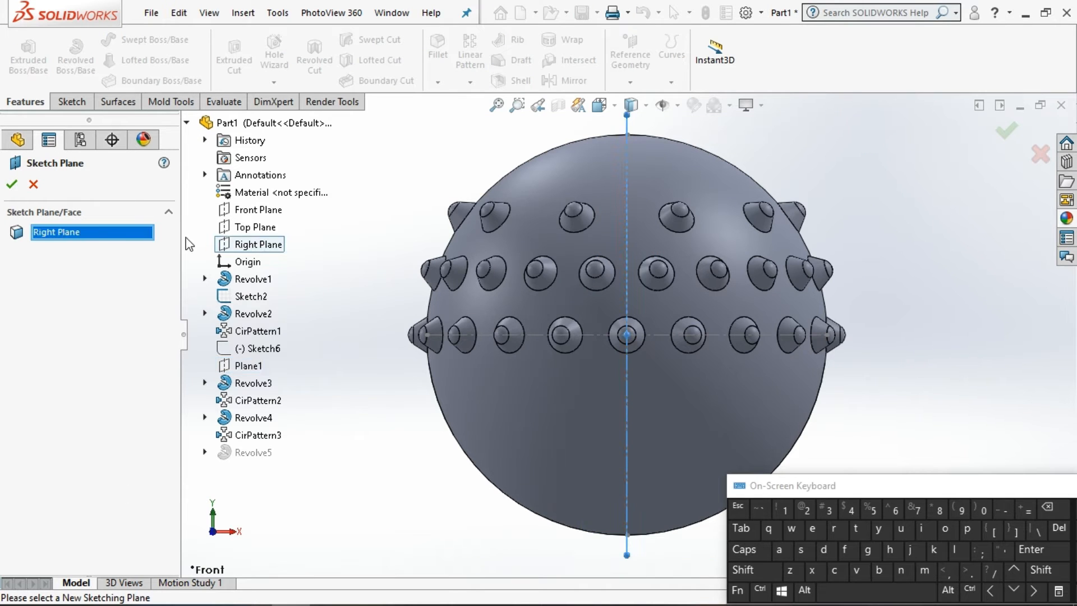
click(12, 186)
click(381, 261)
Step: Circular-pattern the fourth-row stud around the sphere's vertical centerline with 10 equally spaced instances over 360°
mouse_move(404, 334)
middle_down()
mouse_move(461, 389)
mouse_move(423, 394)
middle_up()
scroll(422, 393, up, 2)
click(470, 82)
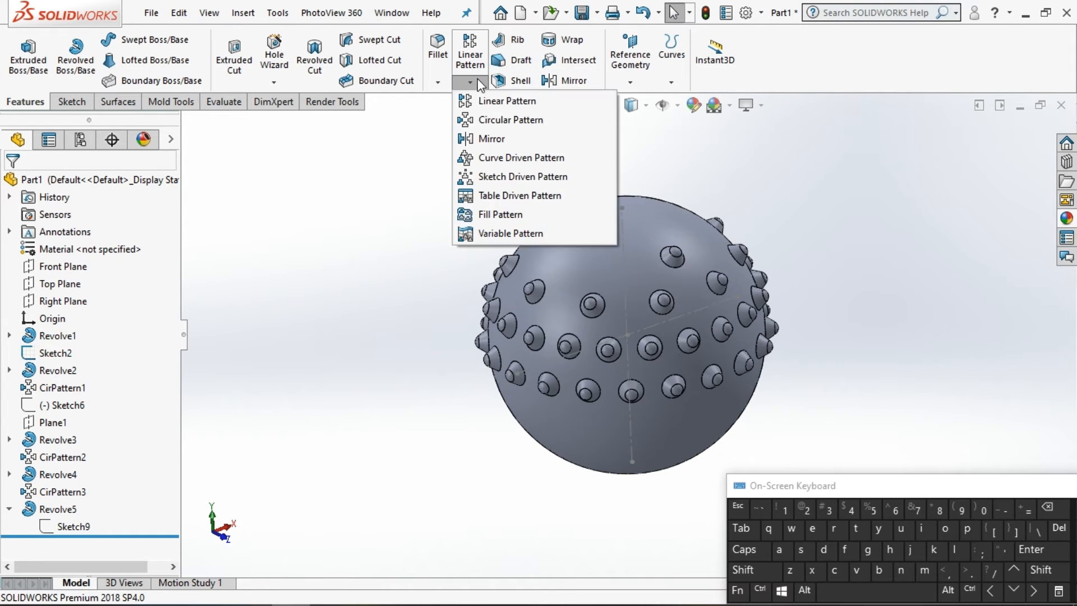
click(486, 113)
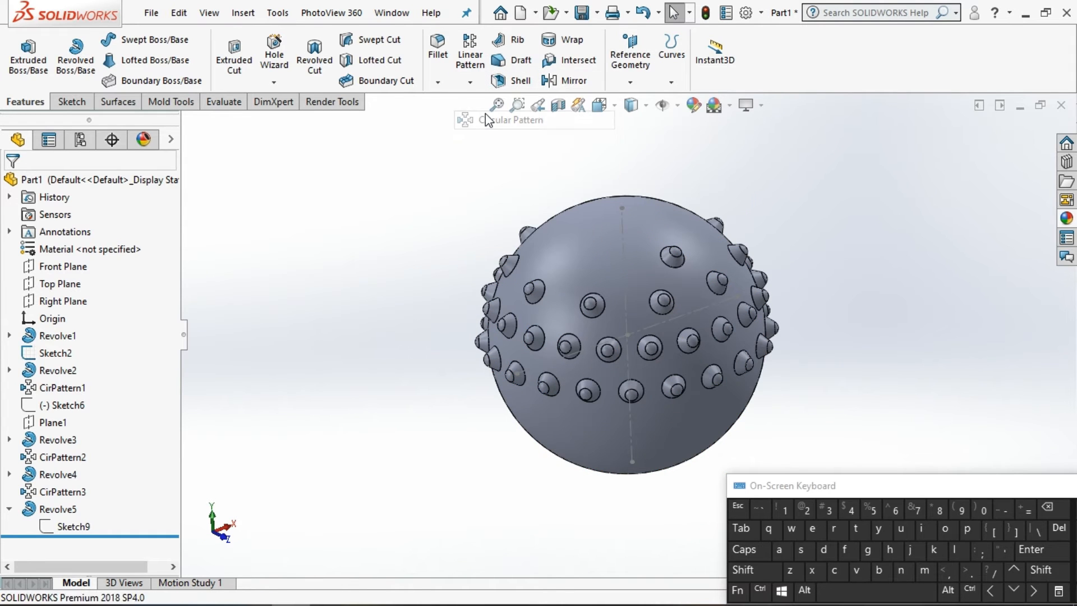
click(623, 241)
click(75, 399)
scroll(695, 242, down, 7)
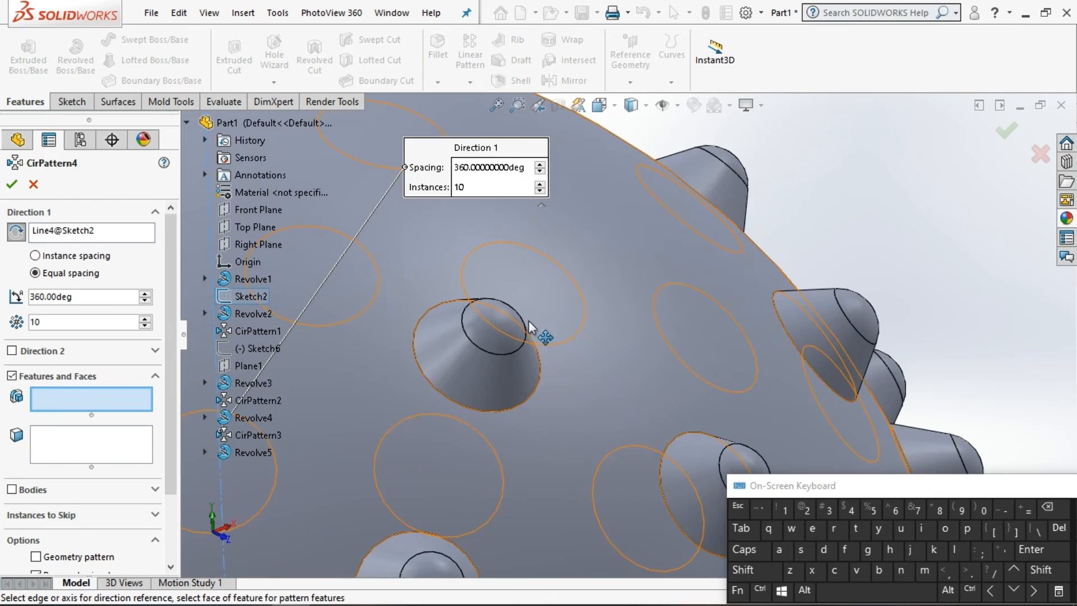
click(492, 332)
scroll(569, 327, up, 5)
scroll(570, 335, up, 1)
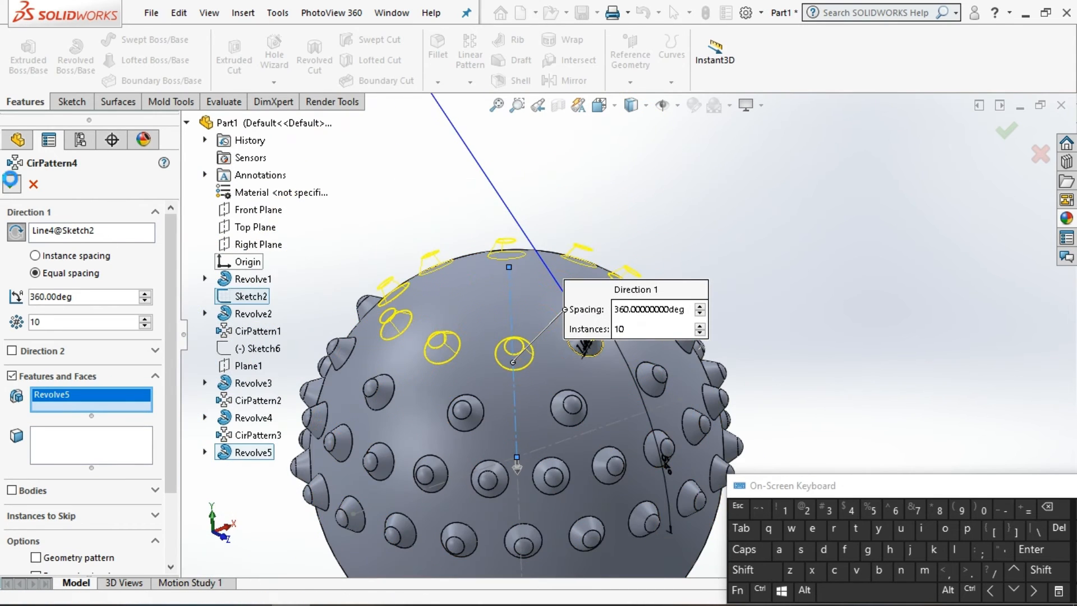
Step: Examine the fourth stud row and its alignment with the lower rows from several angles and from the front
middle_drag(443, 255, 529, 240)
scroll(584, 347, down, 2)
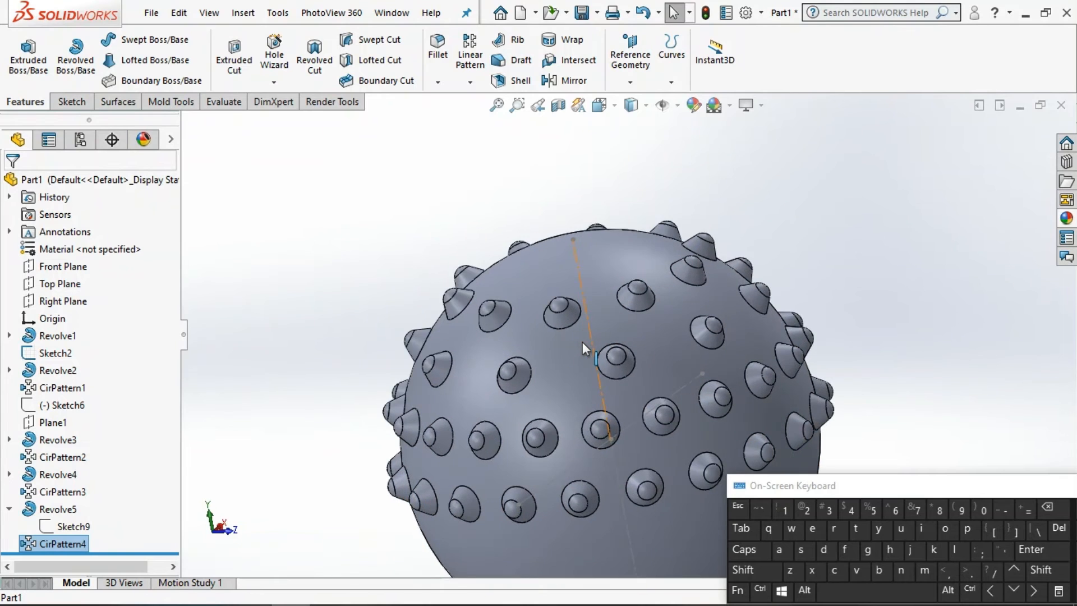
scroll(583, 348, up, 3)
middle_drag(584, 353, 622, 326)
scroll(621, 326, down, 3)
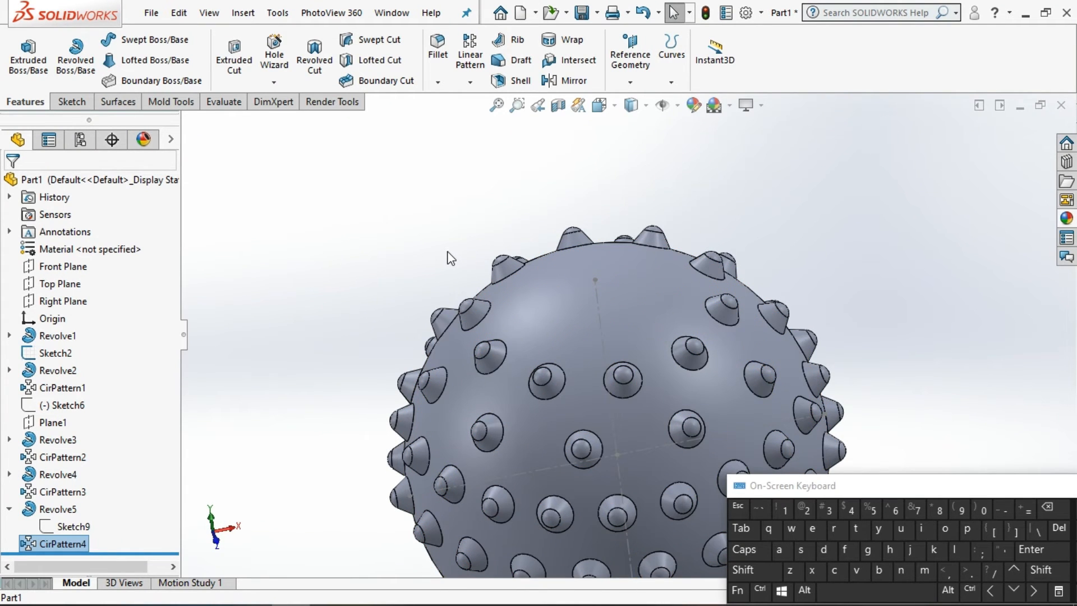
click(599, 105)
click(633, 178)
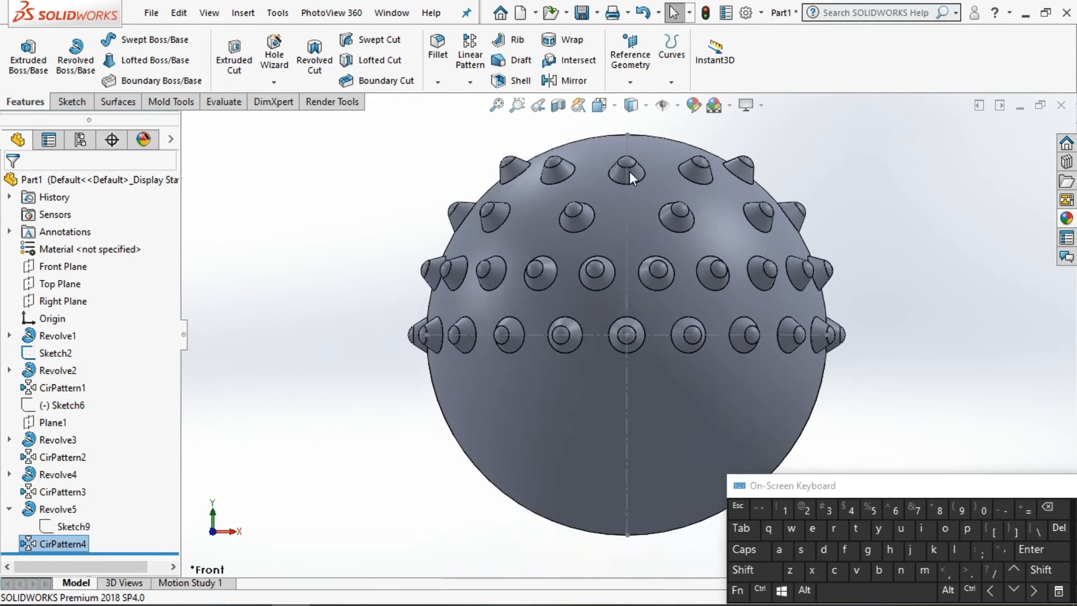
middle_drag(281, 303, 303, 313)
Step: Start a sketch on the Front Plane and draw a horizontal centerline about 33.5 mm long from the sphere's center
click(67, 305)
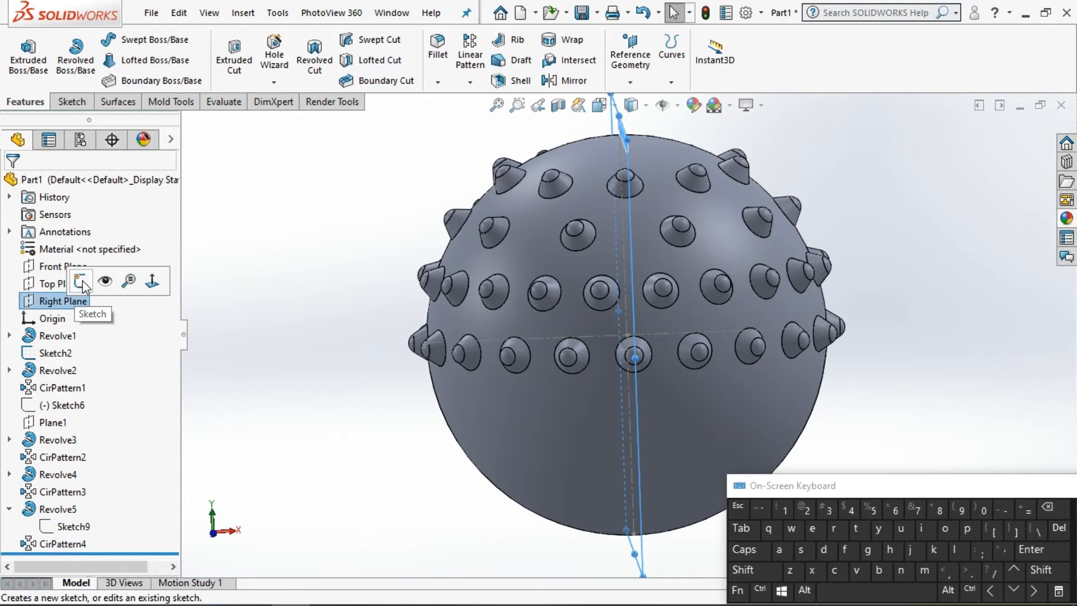
click(53, 271)
click(64, 250)
click(118, 39)
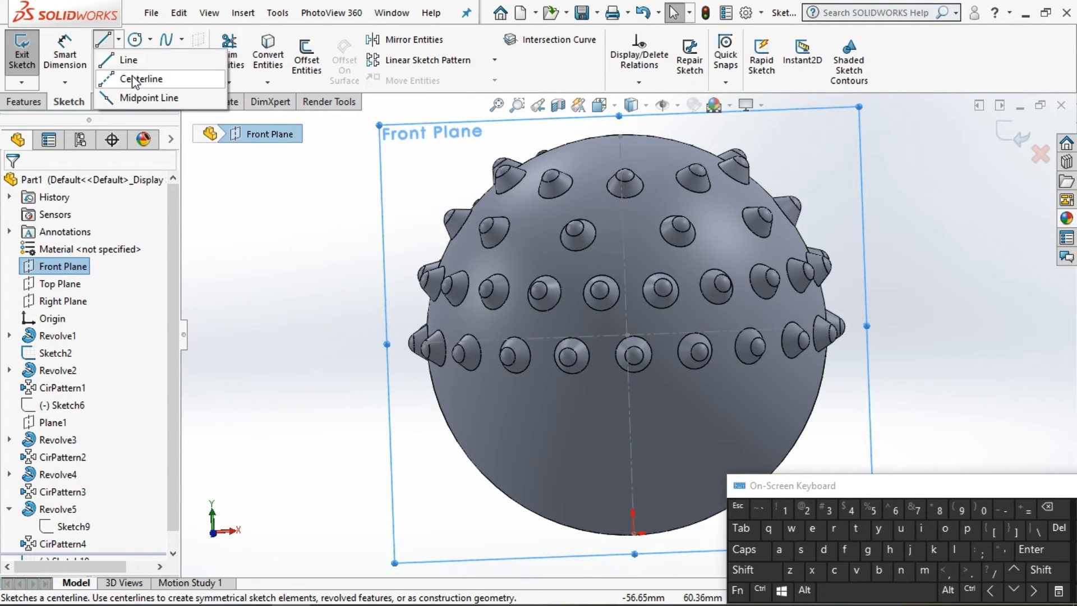
click(134, 79)
click(627, 335)
click(382, 344)
key(Escape)
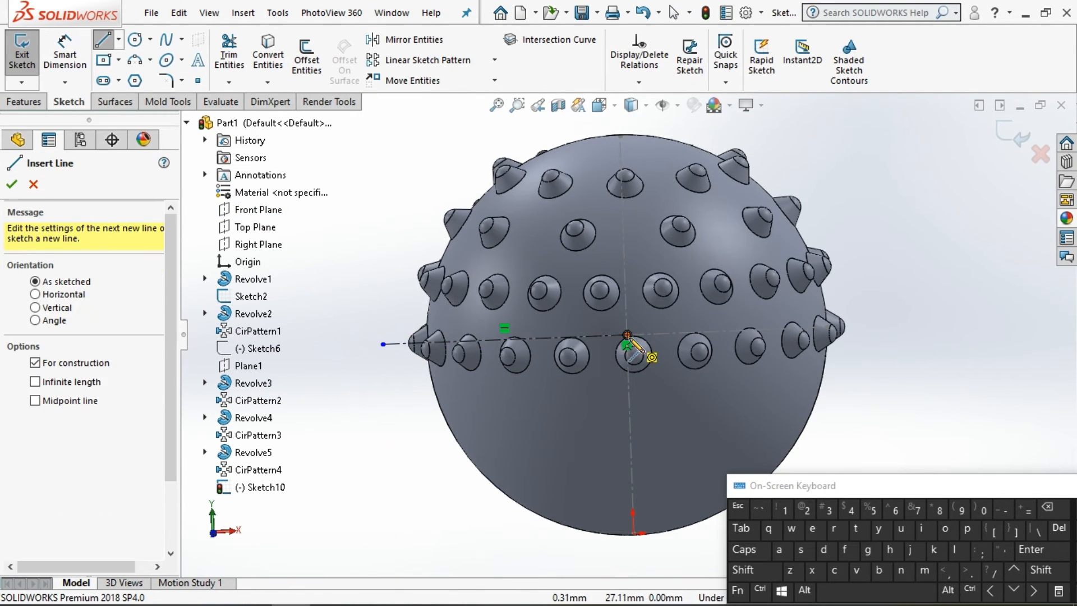
Step: Draw a second centerline from the sphere's center past its surface, inclined about 74° to the horizontal centerline
click(627, 335)
click(560, 127)
key(Escape)
Step: Dimension the angle between the inclined and horizontal centerlines as 72°
click(602, 106)
click(623, 145)
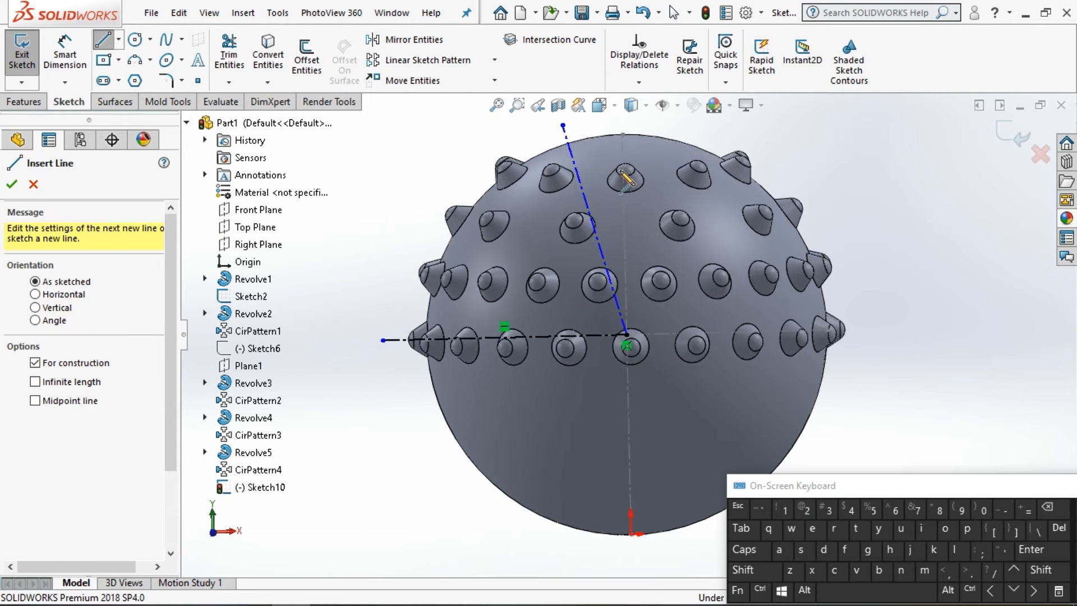
click(71, 59)
click(609, 231)
click(421, 340)
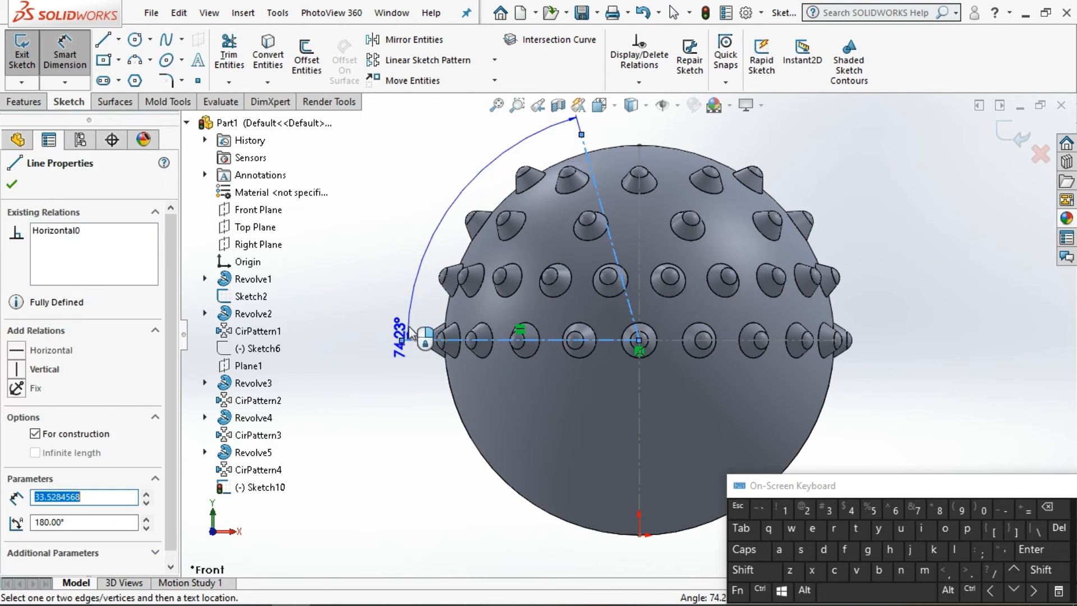
click(396, 298)
text(72)
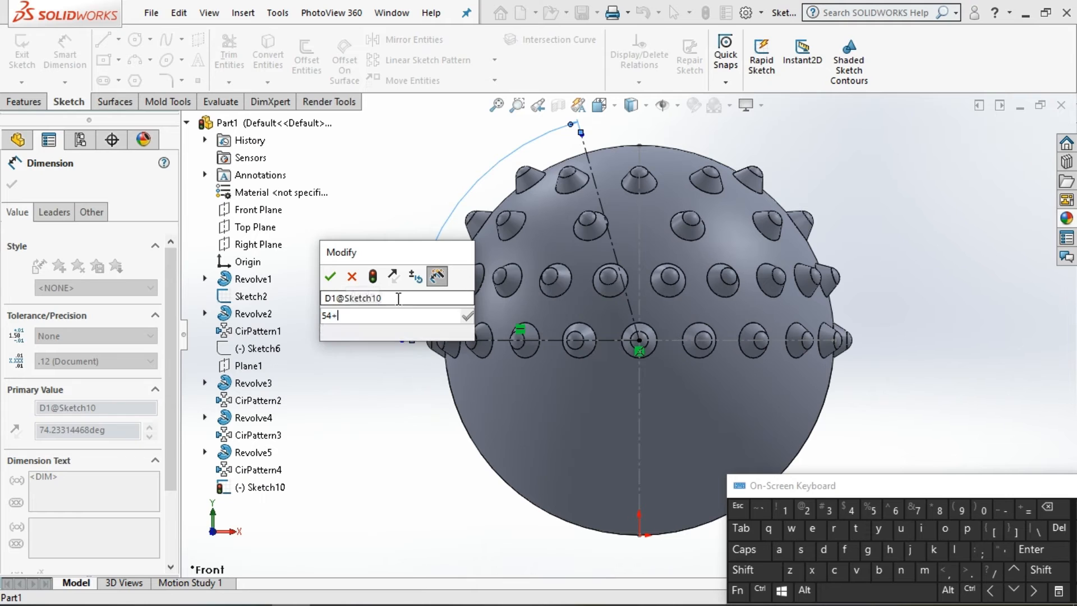
key(Return)
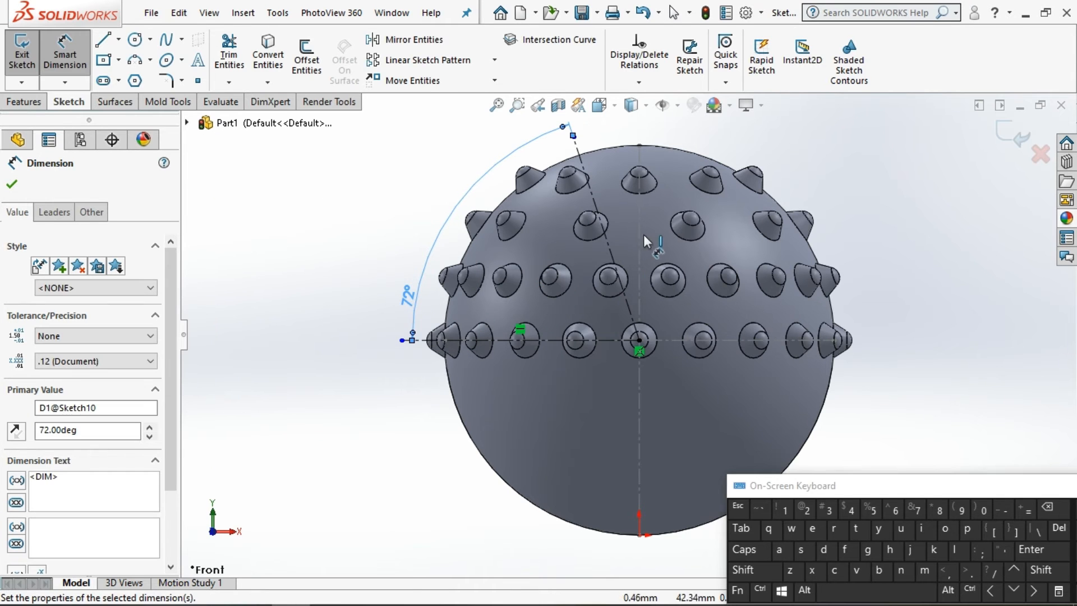
click(12, 184)
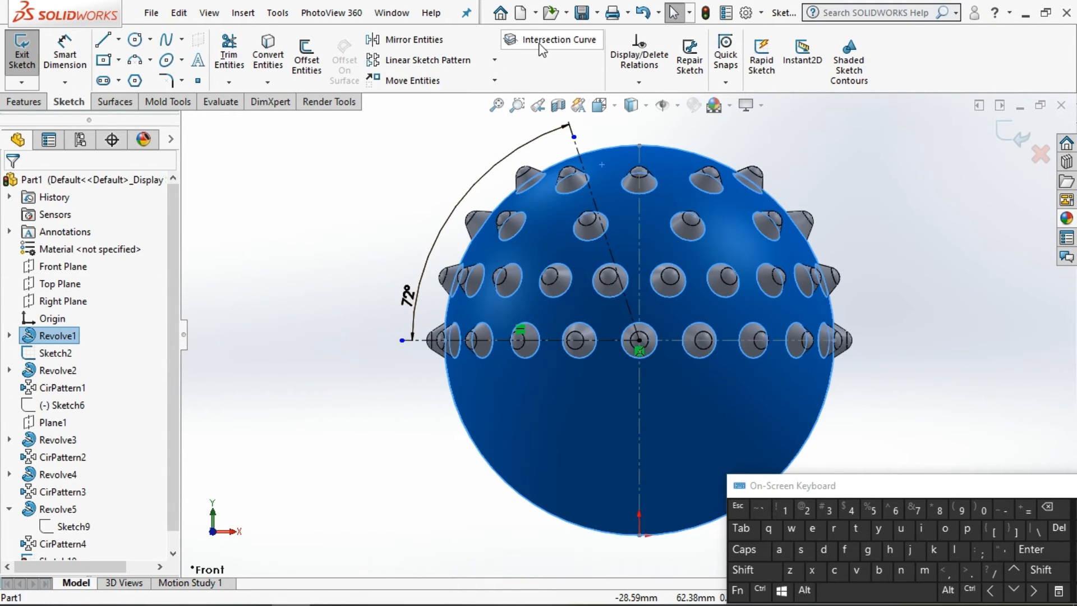
Step: Create an intersection curve from the sphere's surface and convert its top arc to construction geometry
click(541, 49)
click(668, 149)
click(93, 396)
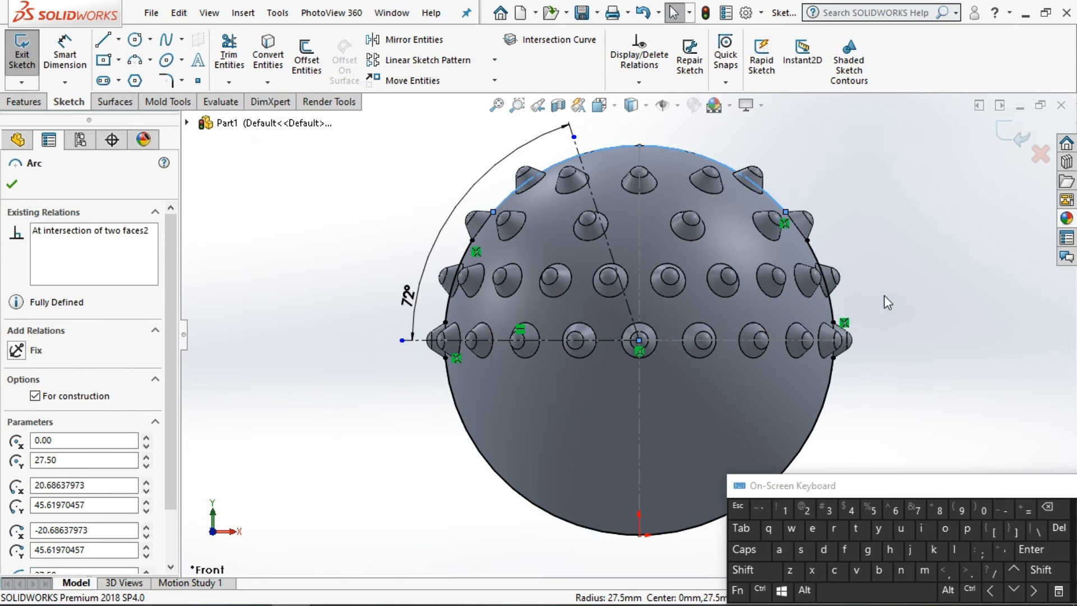
Step: Delete the side and bottom arcs of the intersection curve, keeping only the top construction arc
drag(884, 297, 802, 396)
key(Delete)
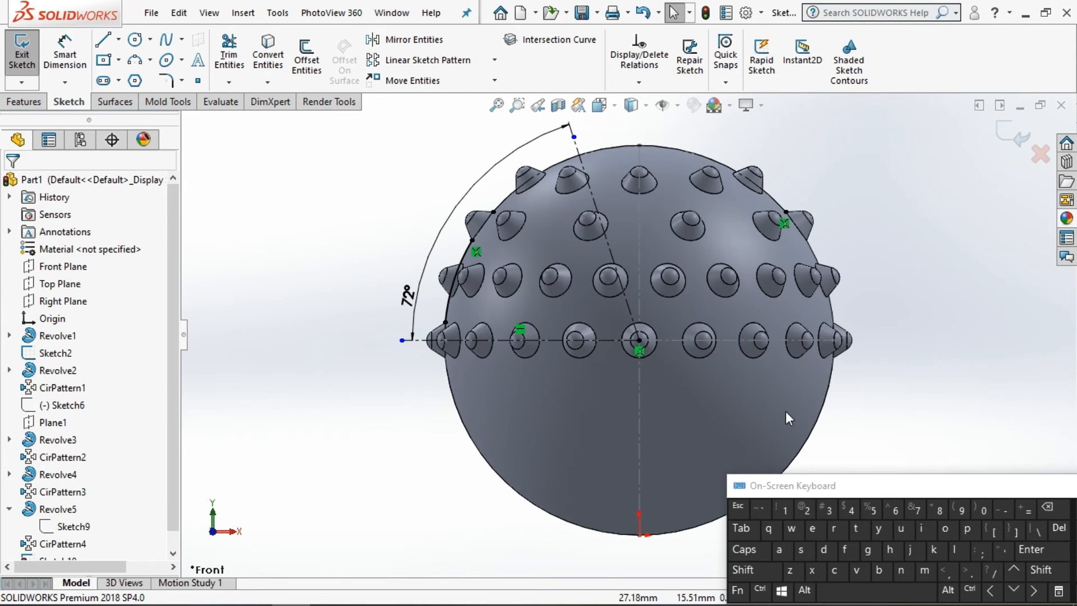
click(457, 277)
key(Delete)
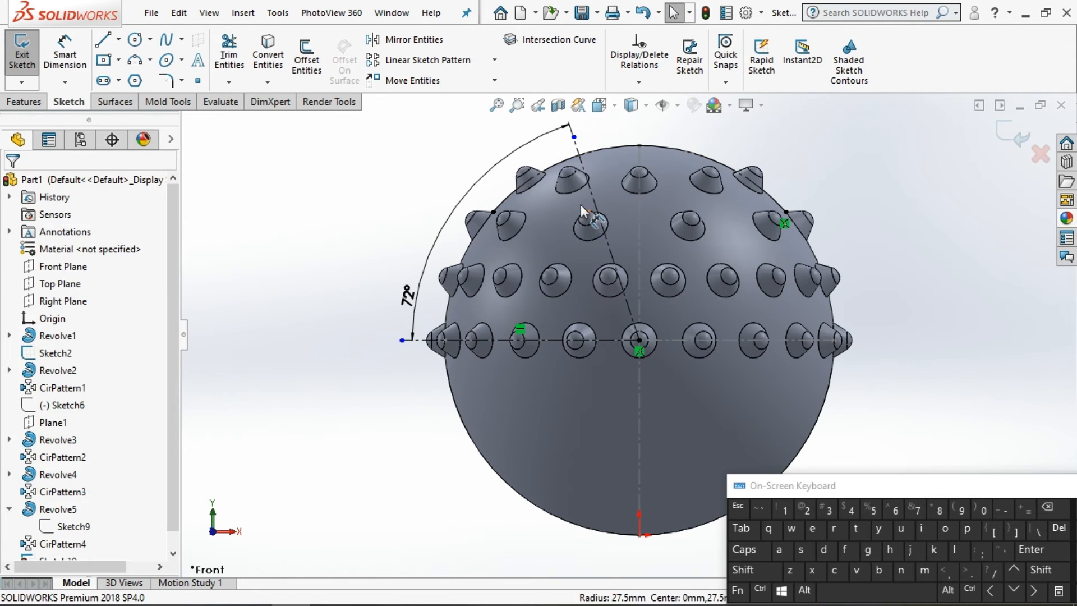
Step: Place the inclined centerline's outer endpoint on the top construction arc
scroll(582, 209, down, 3)
drag(581, 124, 594, 164)
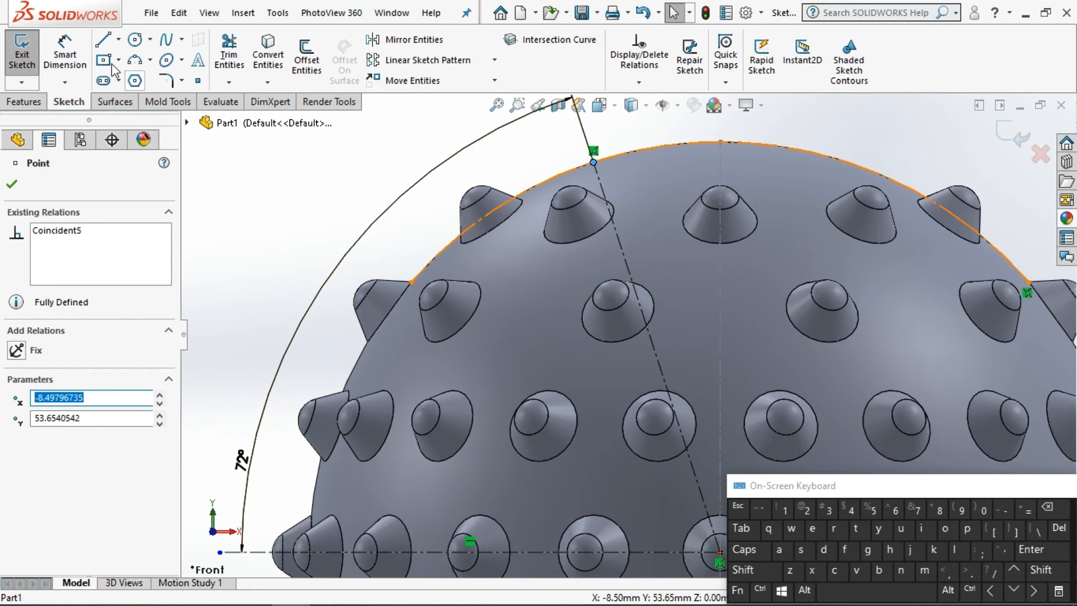
Step: Sketch a closed stud half-profile along the inclined centerline, about 2.9 mm above the sphere, with a rounded tip of about 1.3 mm radius
click(103, 40)
scroll(578, 162, down, 3)
click(587, 216)
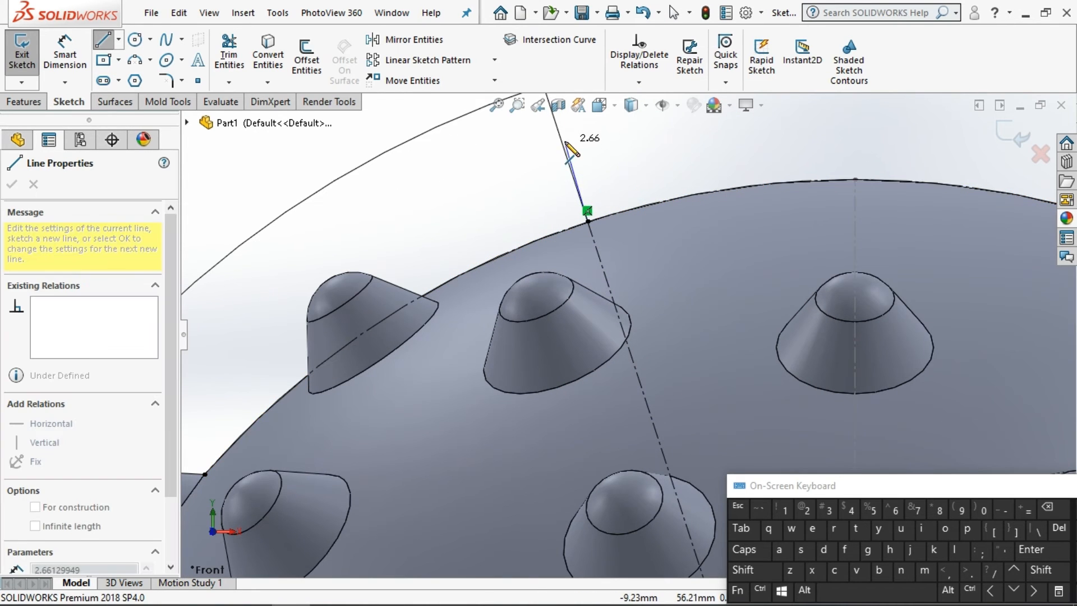
click(560, 134)
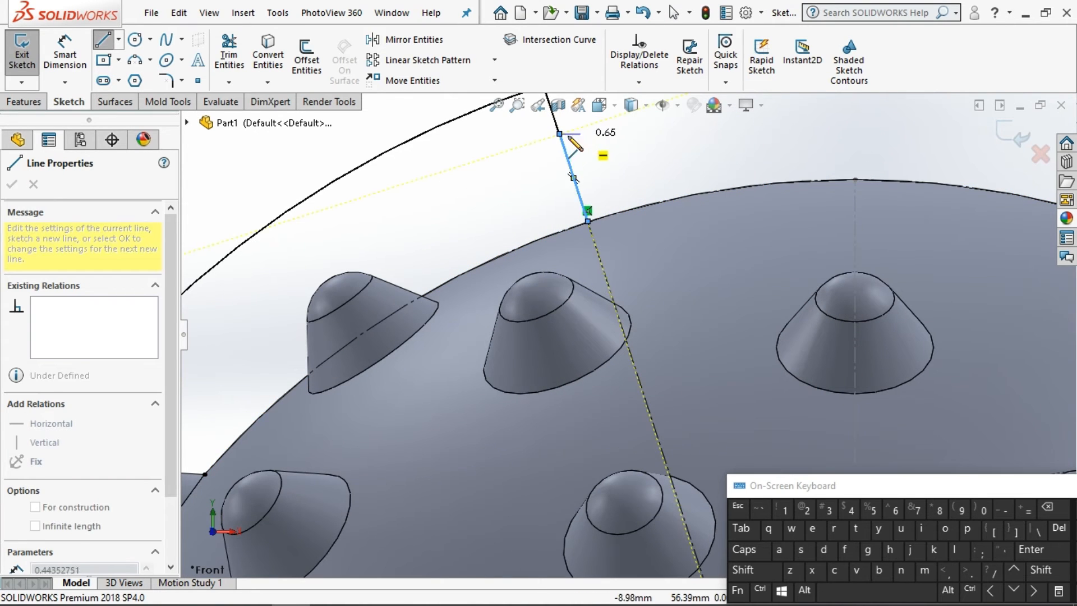
click(616, 148)
click(661, 201)
click(691, 238)
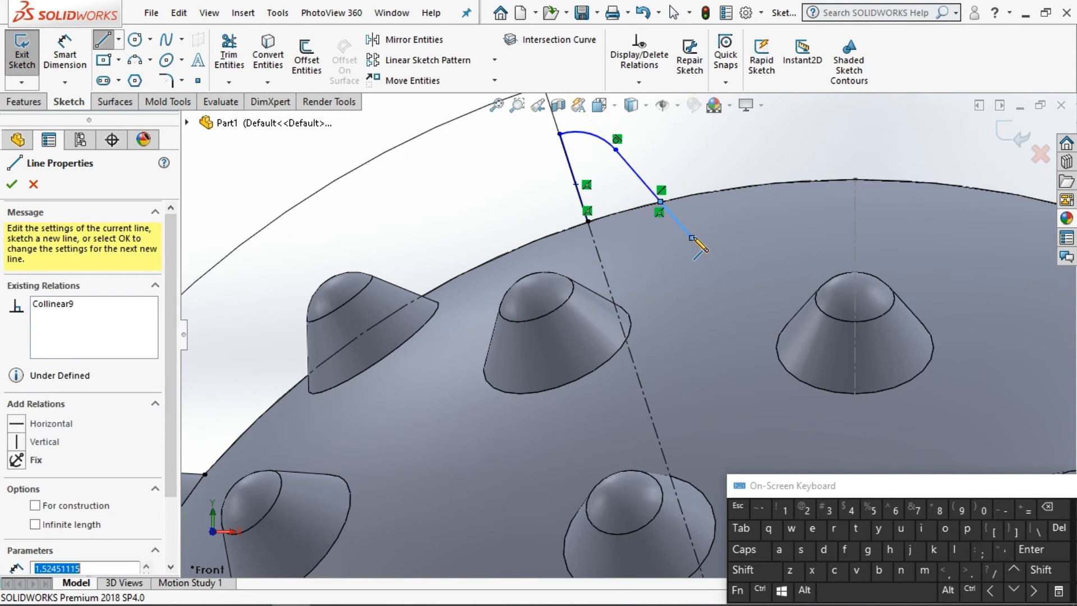
click(614, 266)
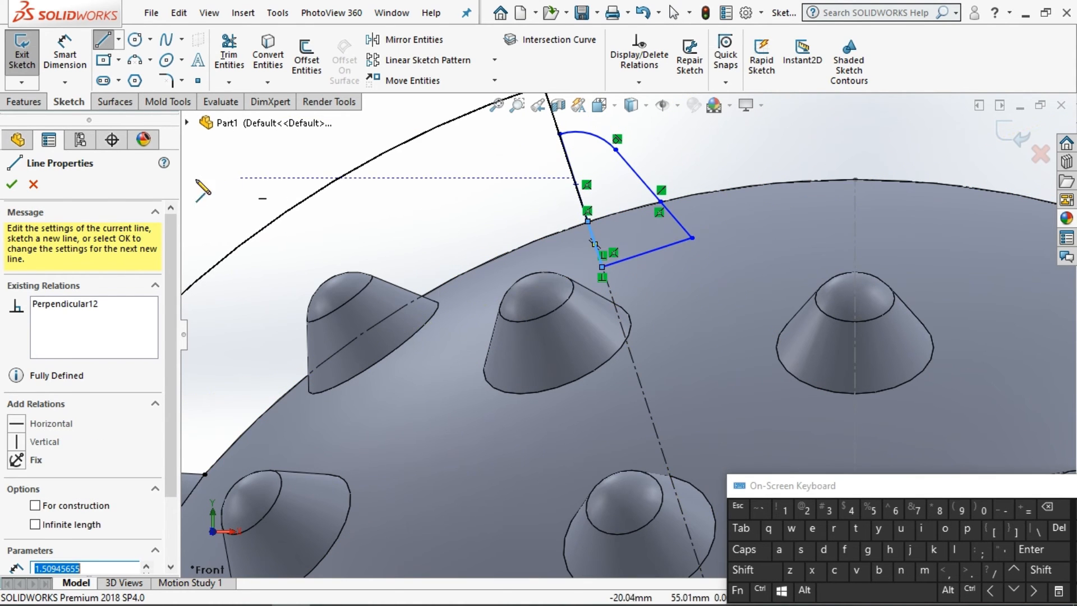
click(33, 185)
Step: Dimension the stud profile's axis line above the sphere surface as 2.5 mm
click(65, 56)
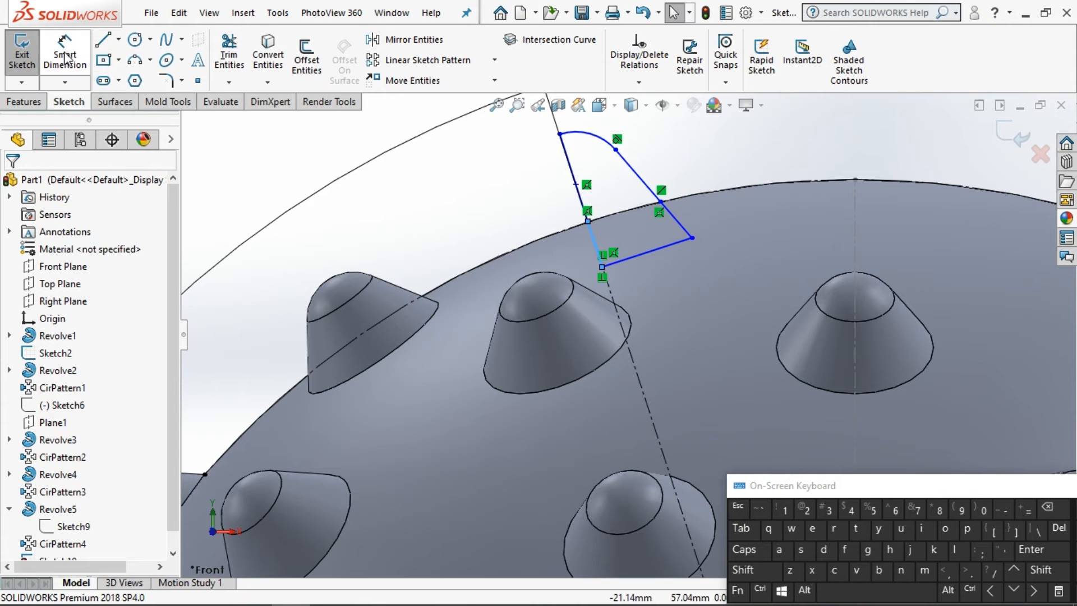
click(588, 222)
click(549, 233)
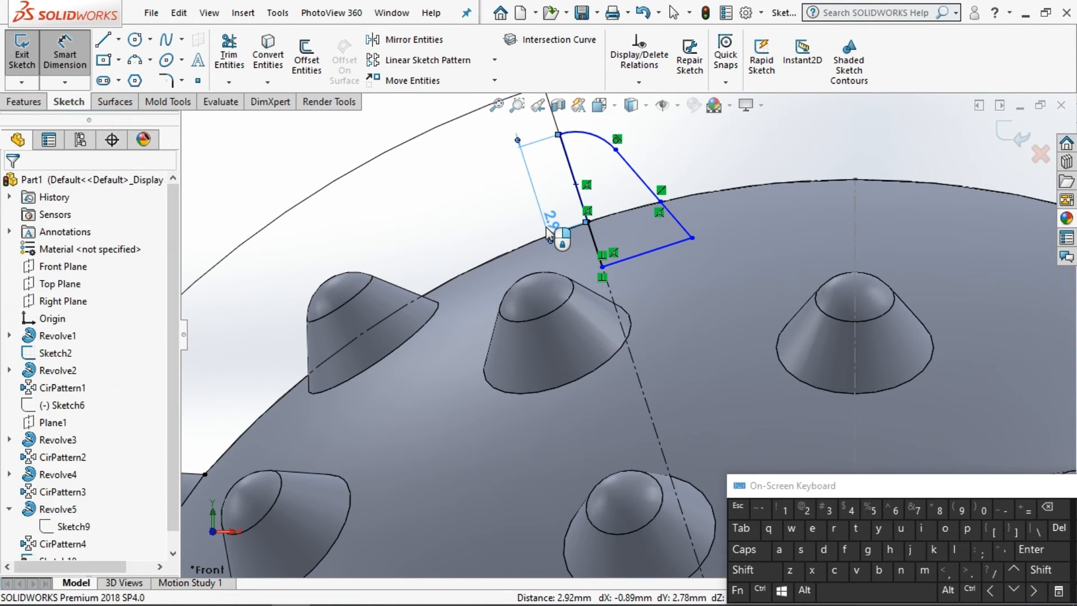
text(2.5)
key(Return)
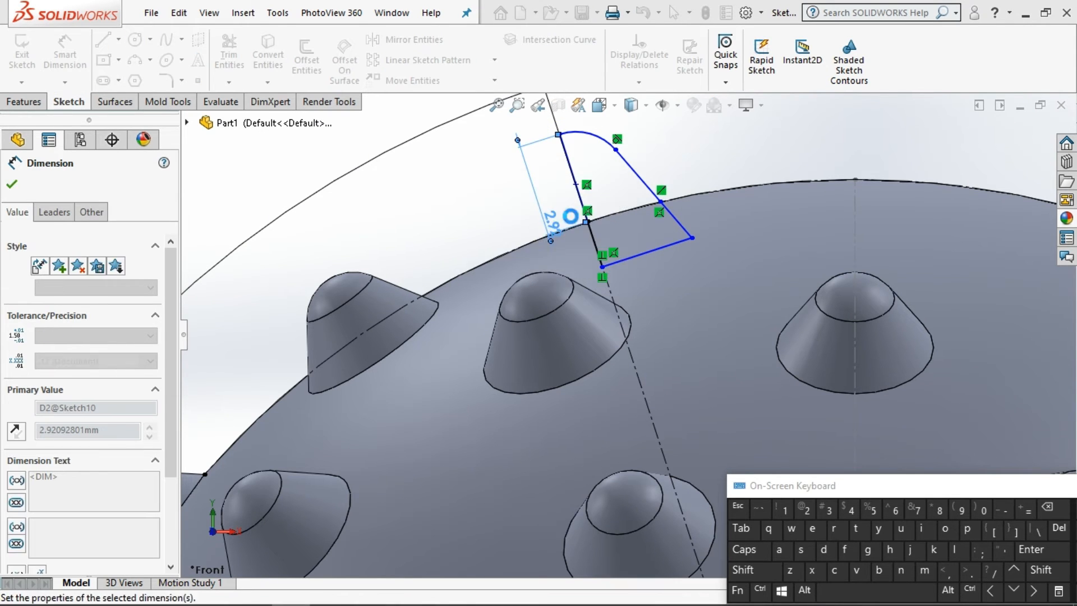
Step: Dimension the radius of the stud's tip arc as 1.5 mm
click(595, 151)
scroll(597, 152, up, 1)
click(608, 146)
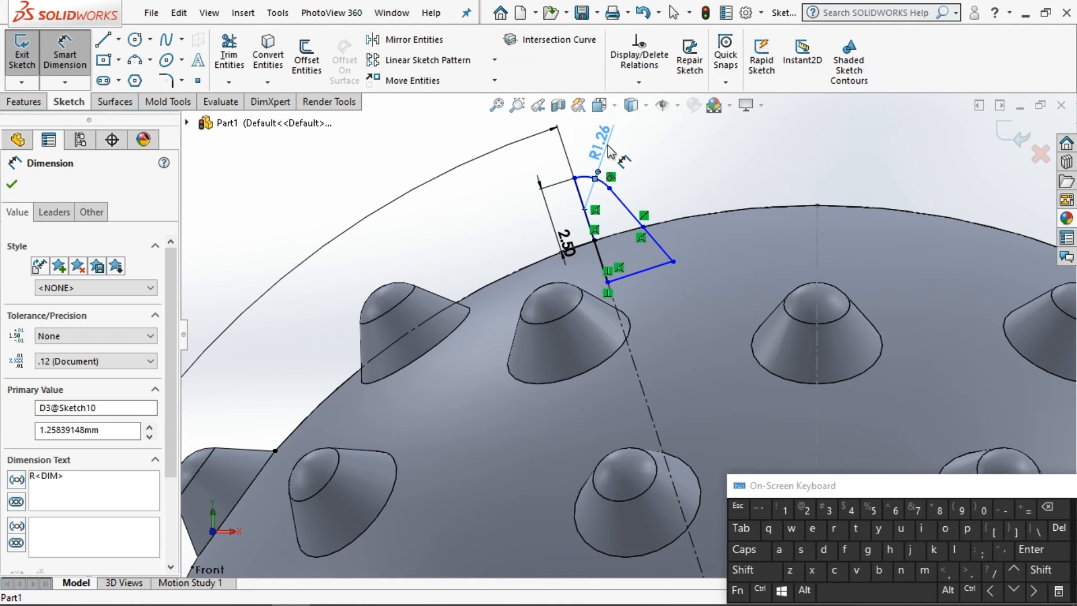
text(4)
key(BackSpace)
text(1.5)
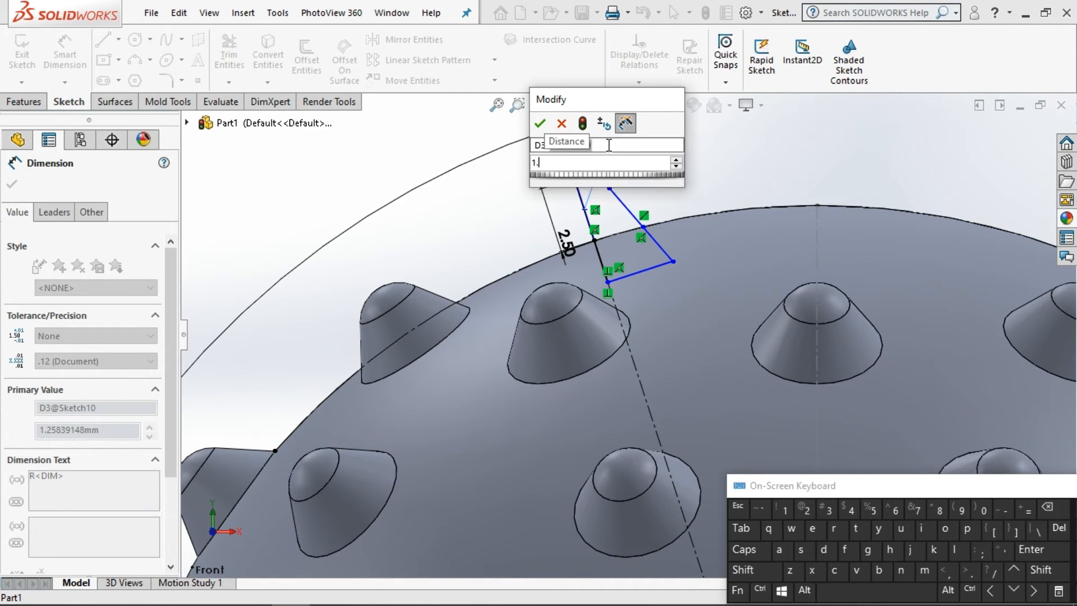
key(Return)
Step: Dimension the stud's half-width at the sphere surface, from its axis to the slanted side, as 2.5 mm
click(595, 245)
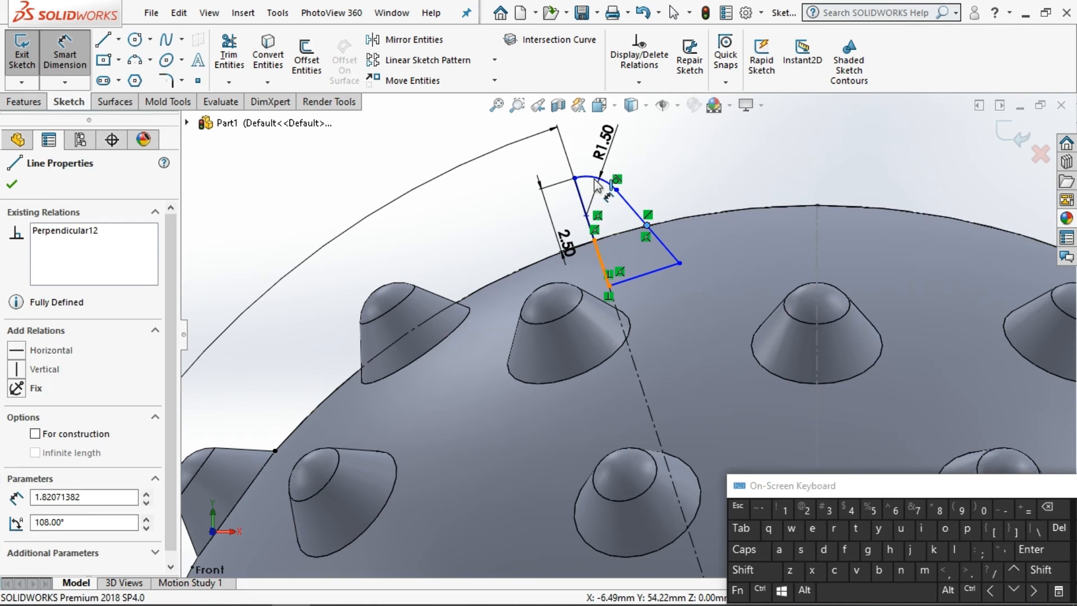
click(586, 150)
text(2.5)
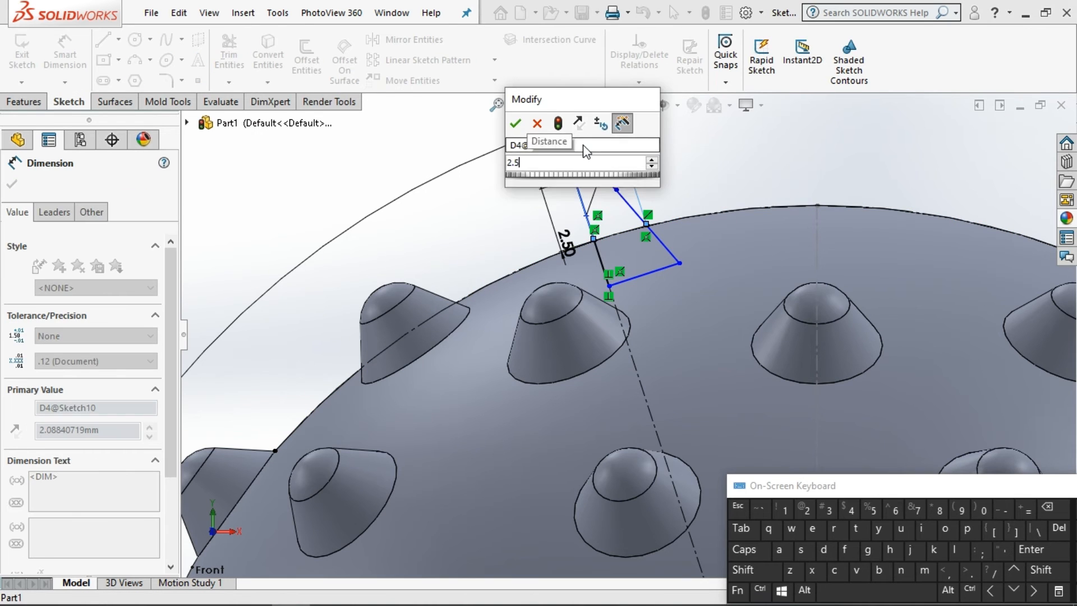
key(Return)
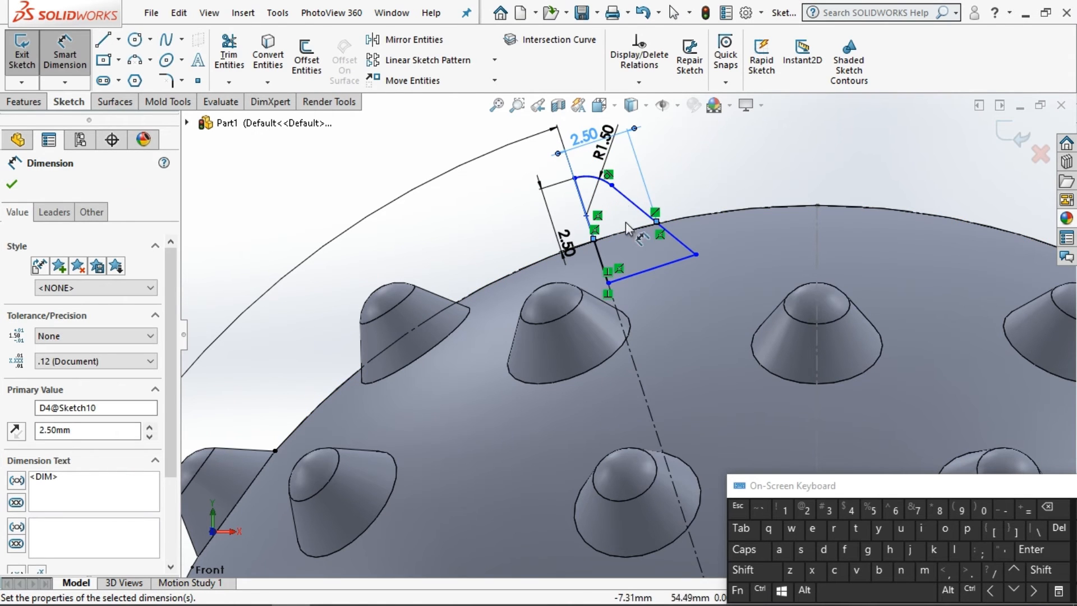
Step: Dimension the short axis segment below the sphere surface as 1 mm
click(599, 261)
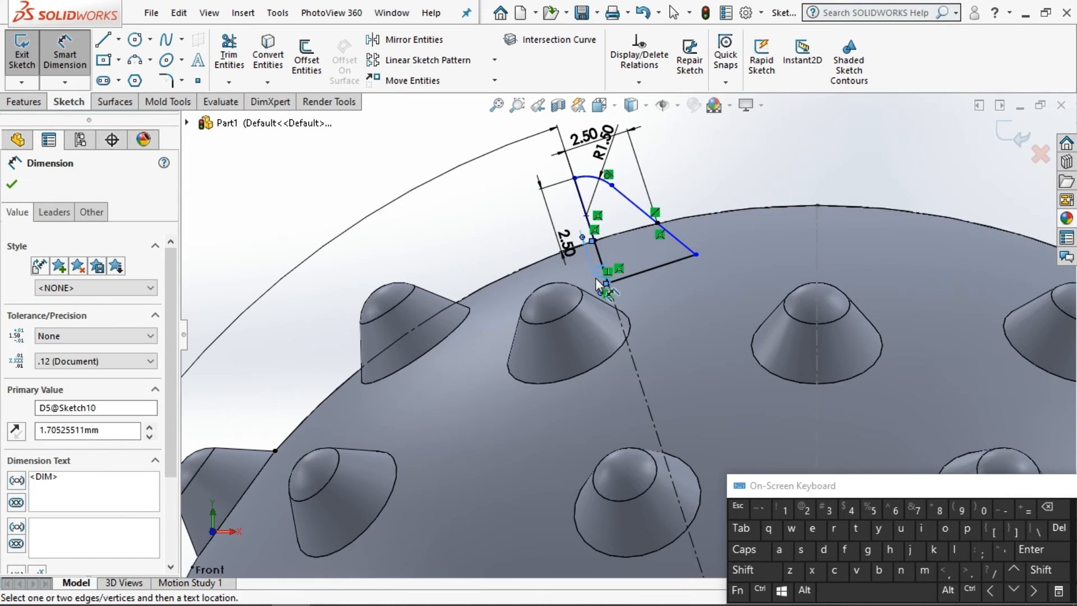
click(595, 277)
text(1)
click(531, 257)
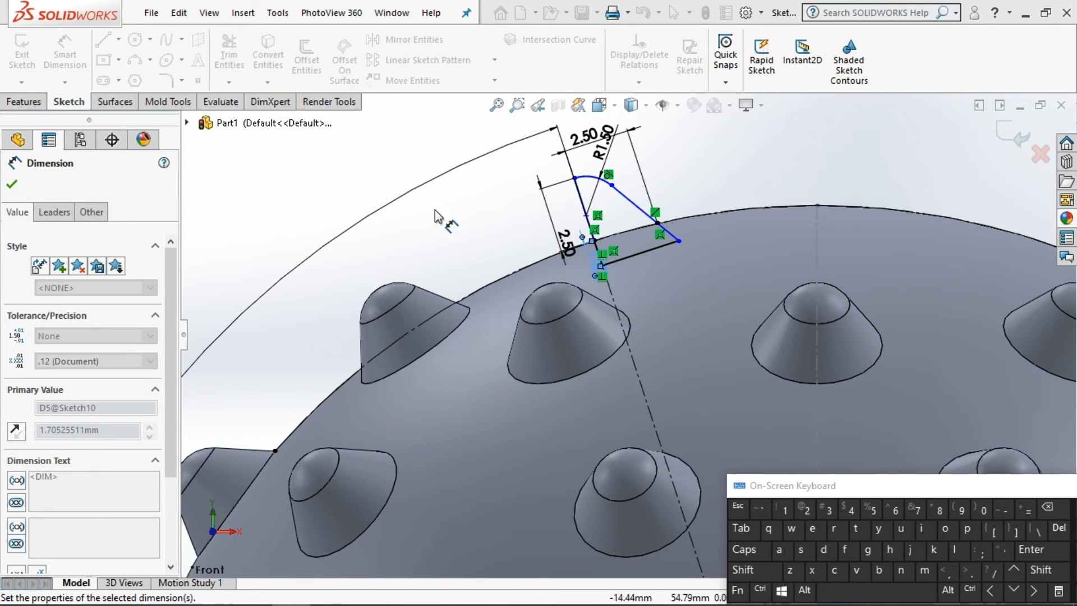
click(17, 187)
Step: Make the profile's upper axis line collinear with the inclined centerline
click(586, 197)
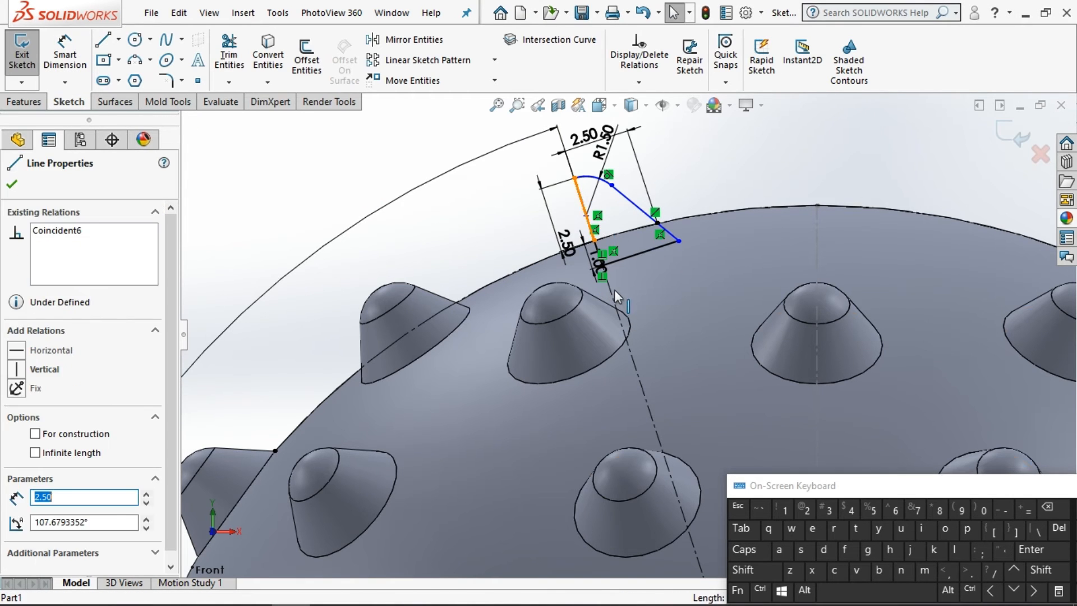
key(Escape)
scroll(608, 162, down, 2)
click(569, 199)
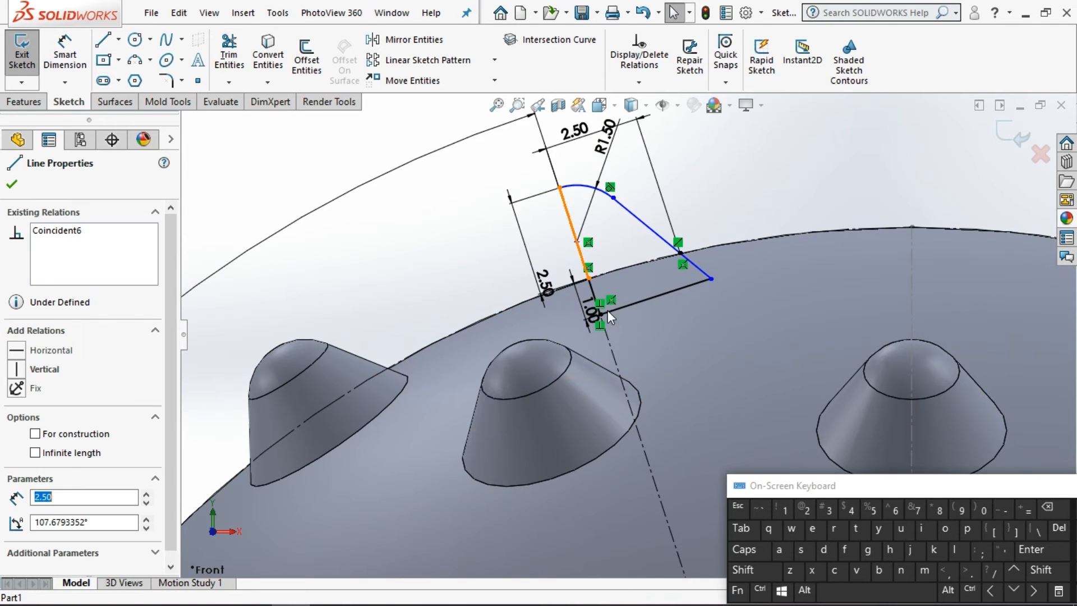
click(760, 569)
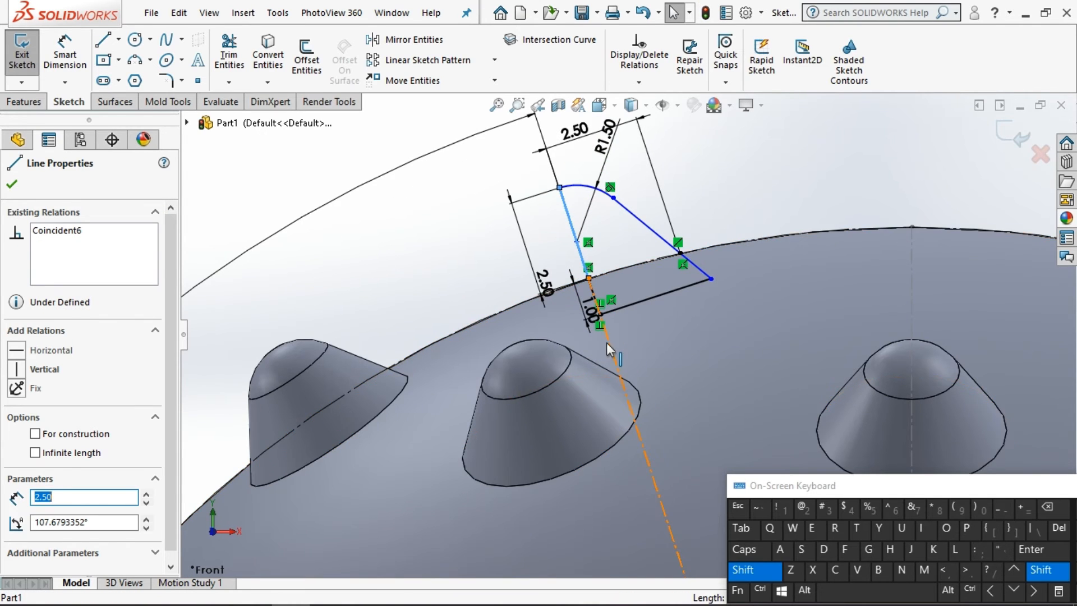
shift+click(608, 342)
click(48, 476)
click(758, 570)
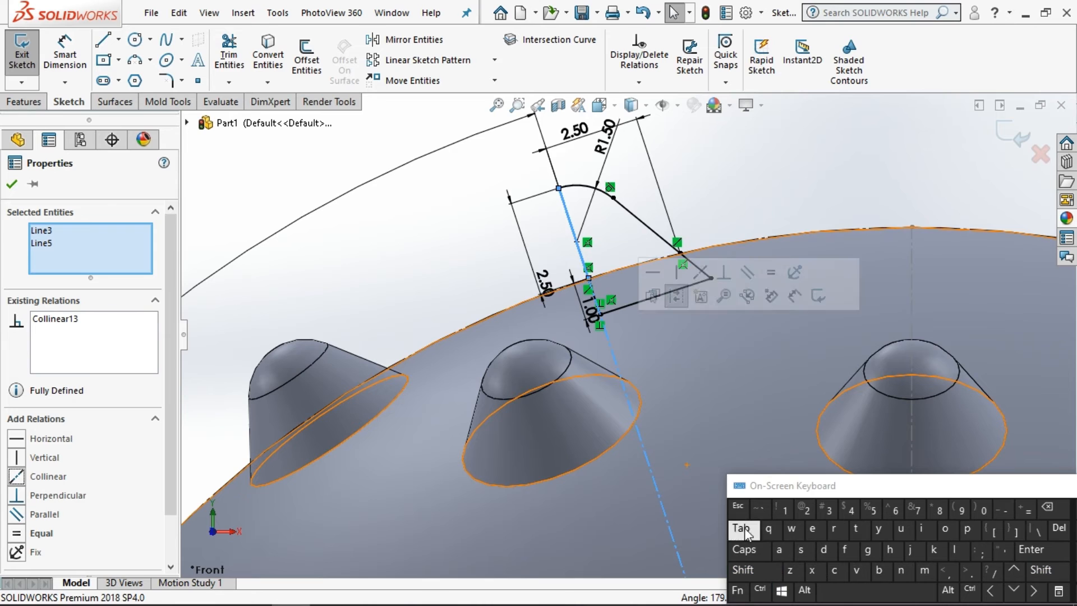
Step: Revolve the stud profile into a solid boss about its 2.5 mm axis line
click(36, 105)
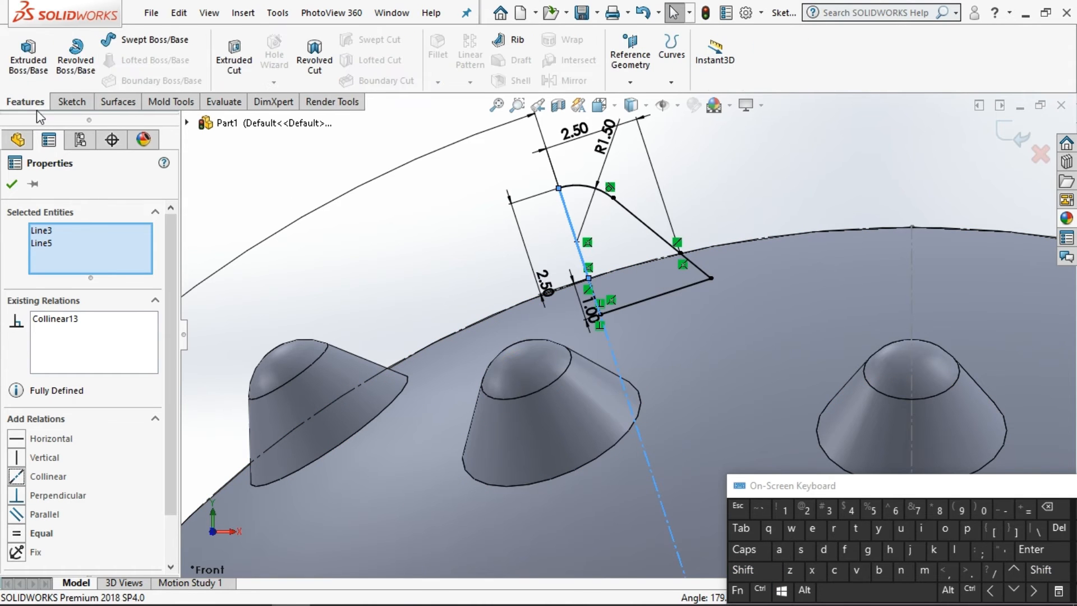
click(76, 56)
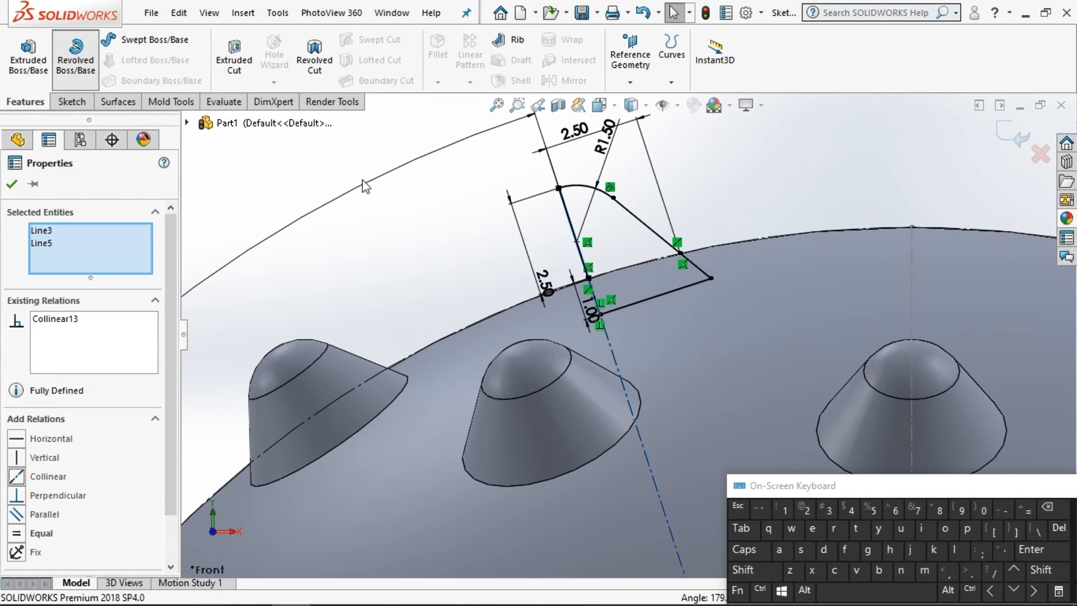
click(577, 230)
click(17, 186)
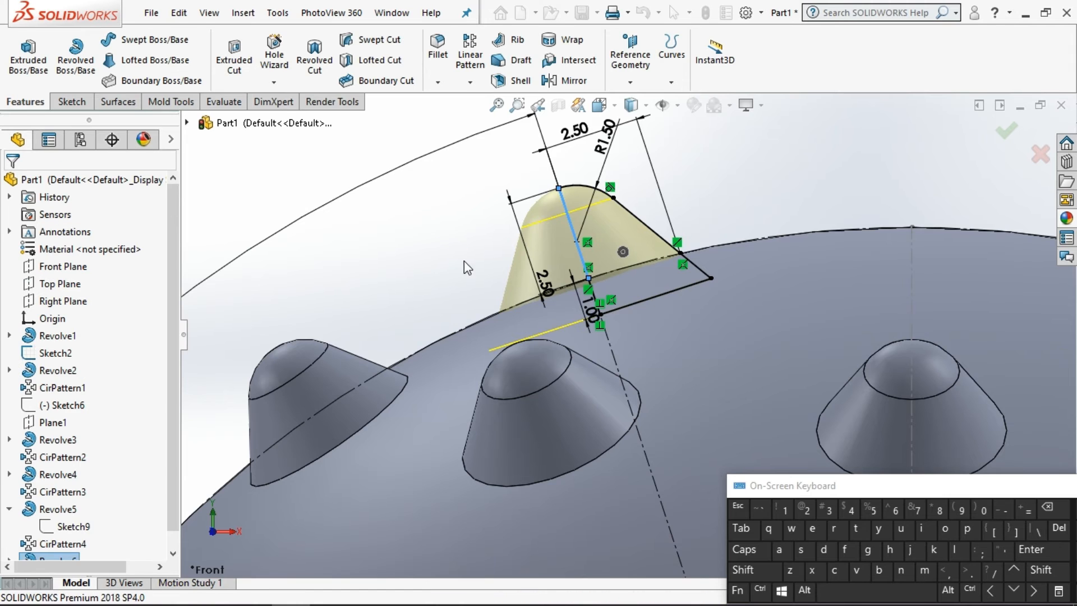
Step: Circular-pattern the new stud about the sphere's vertical axis with 5 equally spaced instances over 360°
scroll(524, 270, up, 6)
middle_drag(525, 270, 569, 253)
scroll(569, 252, up, 2)
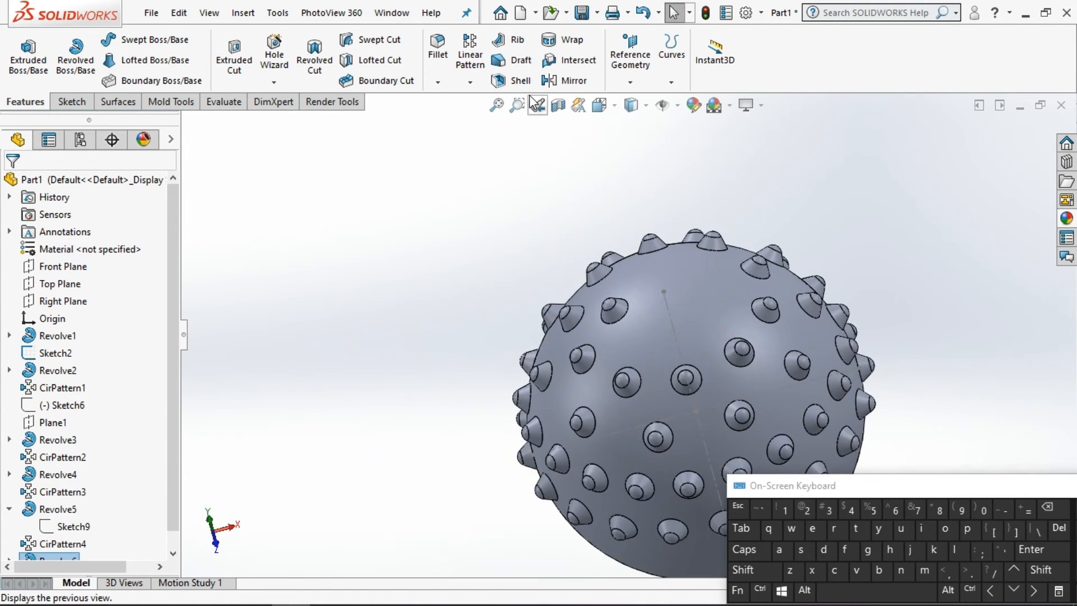
click(470, 82)
click(494, 120)
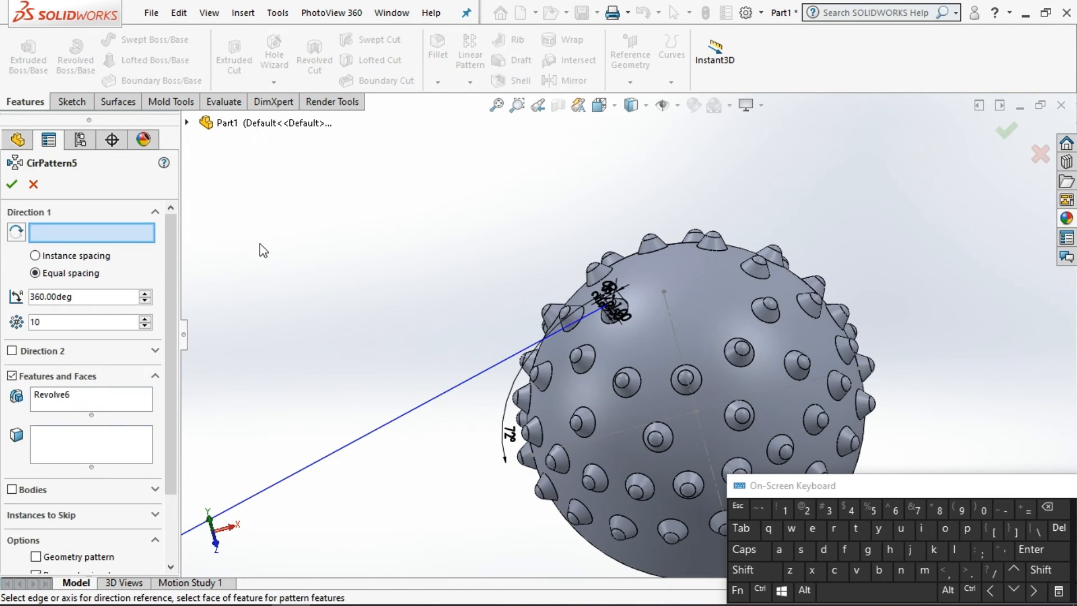
click(669, 312)
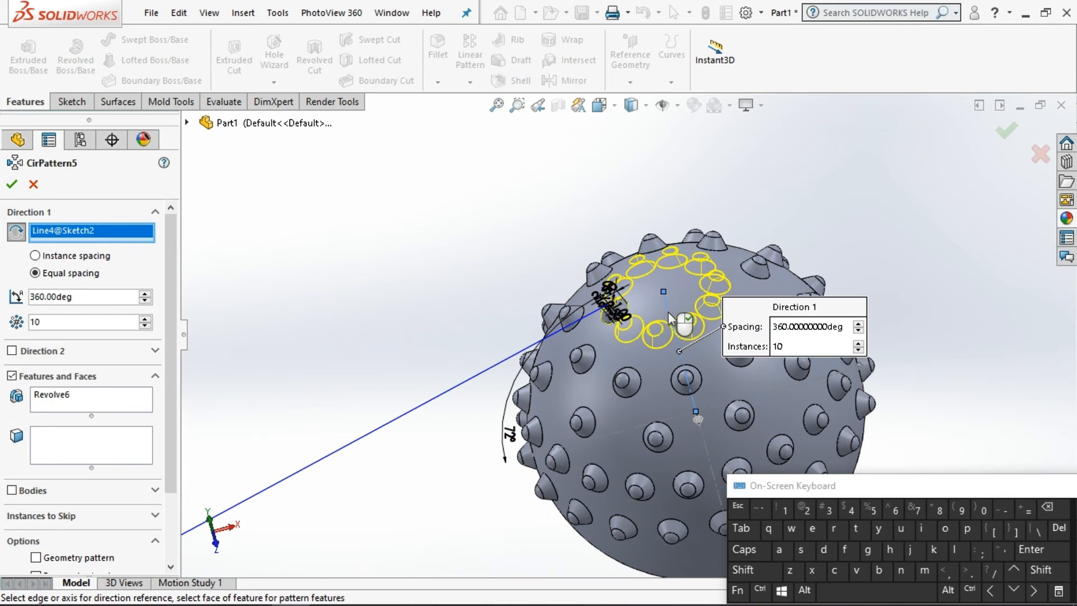
click(145, 325)
click(144, 325)
click(145, 325)
click(145, 325)
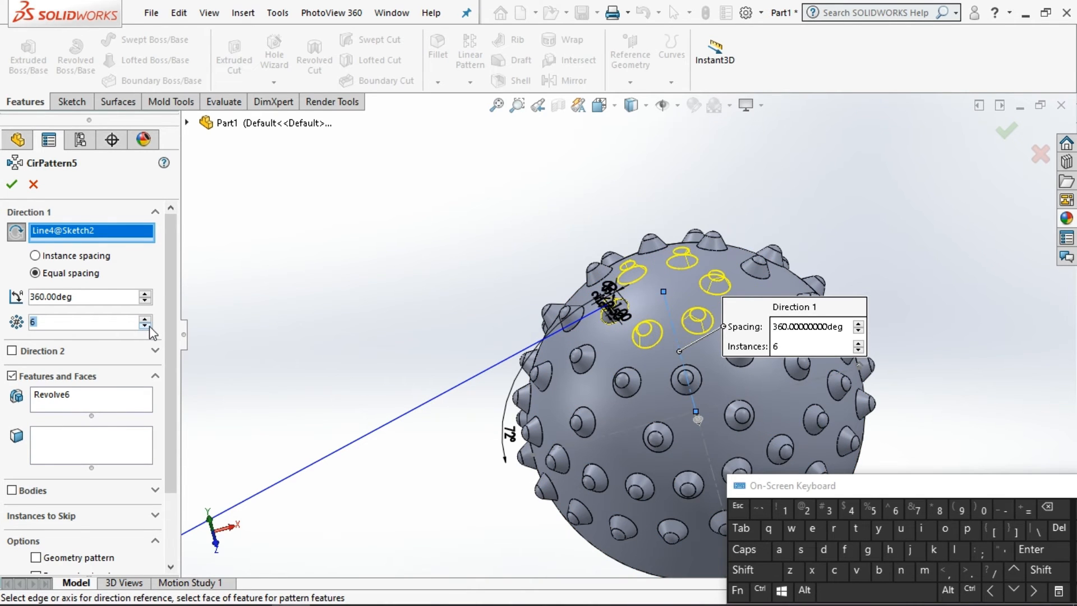
click(145, 325)
click(12, 184)
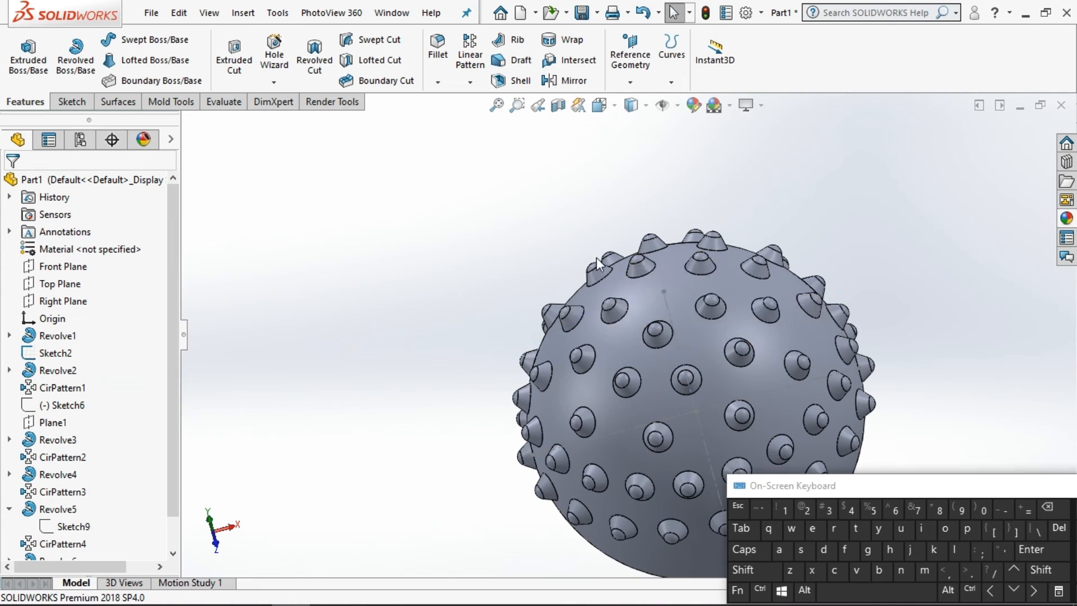
Step: Return to the front view and start a new sketch on the Front Plane
middle_drag(597, 257, 563, 257)
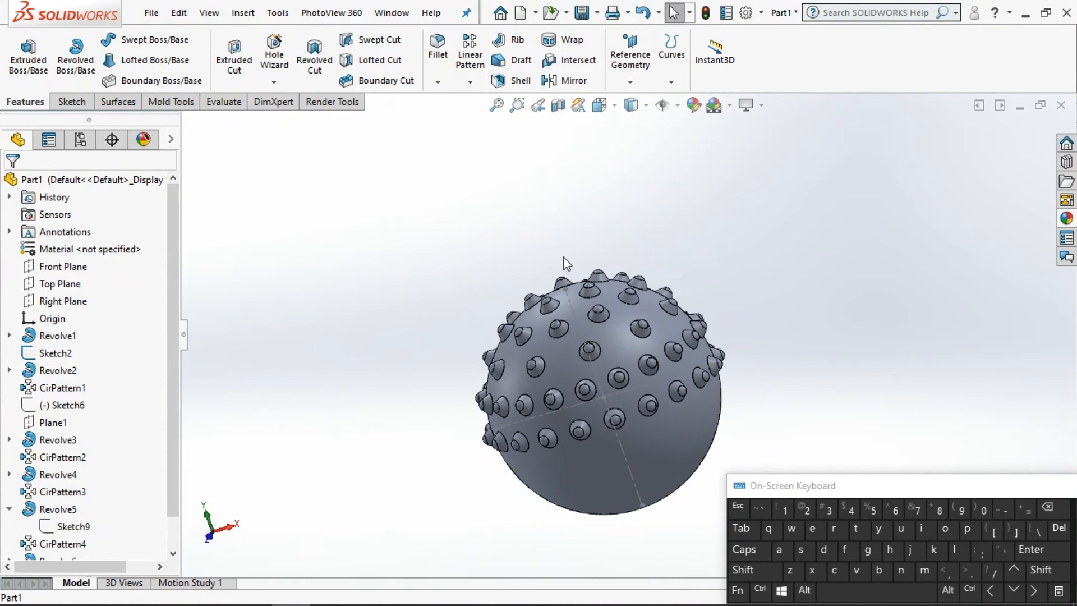
click(630, 105)
click(668, 163)
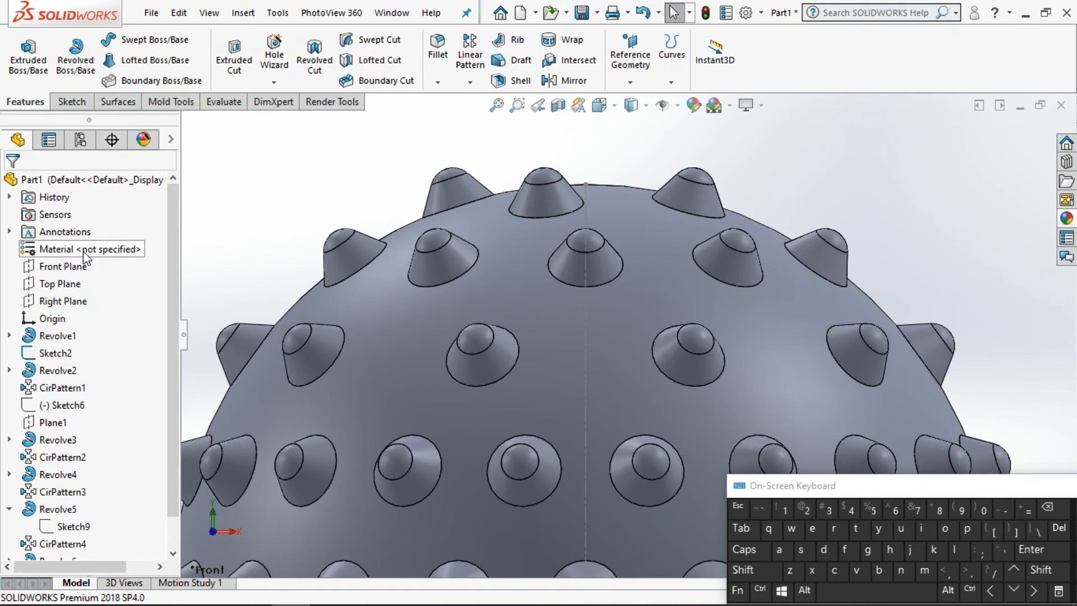
click(55, 269)
click(69, 246)
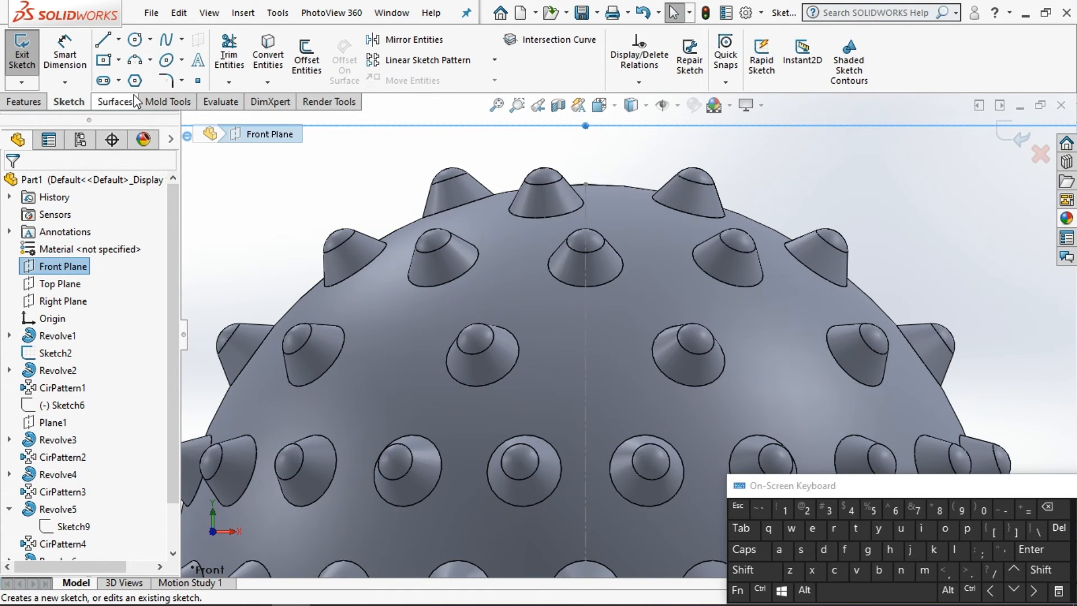
Step: Sketch a closed stud half-profile on the vertical axis at the sphere's pole, about 2.8 mm above the surface, with a tangent tip arc
click(103, 41)
scroll(632, 197, down, 4)
click(550, 207)
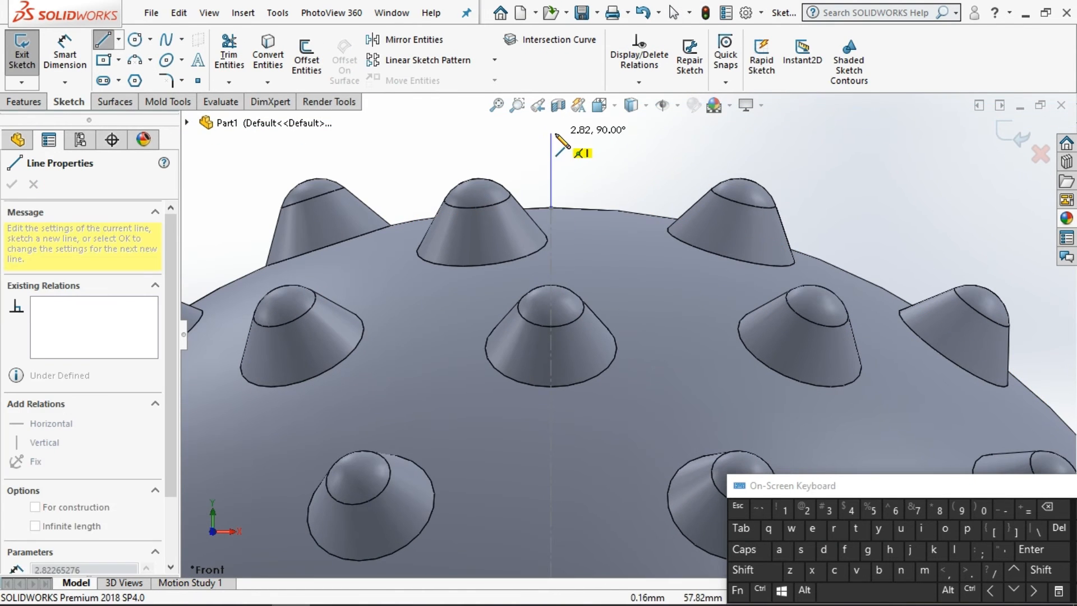
click(550, 134)
click(501, 170)
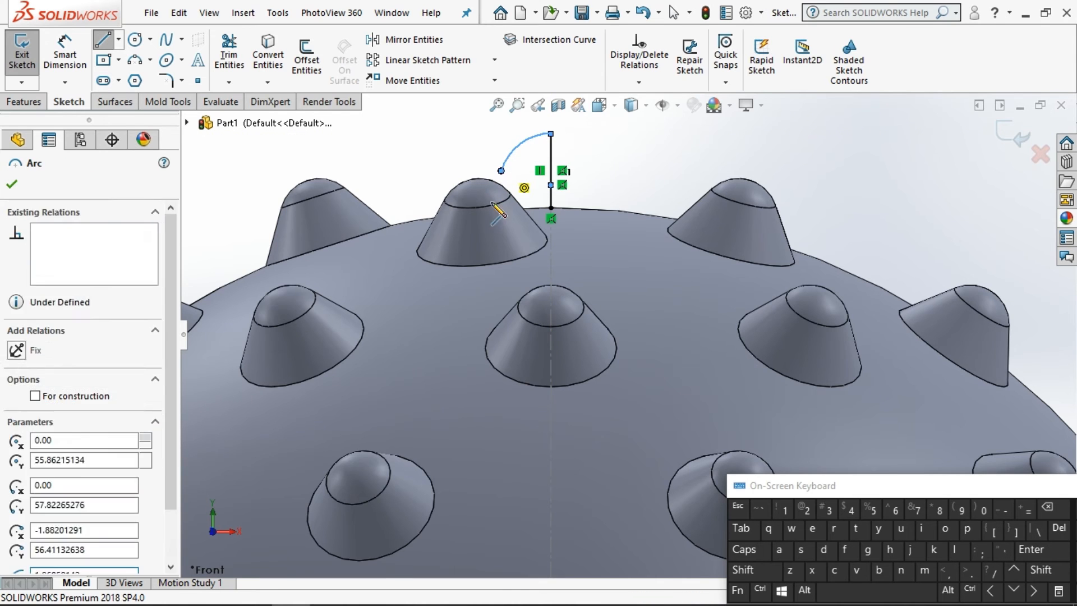
click(480, 244)
click(551, 244)
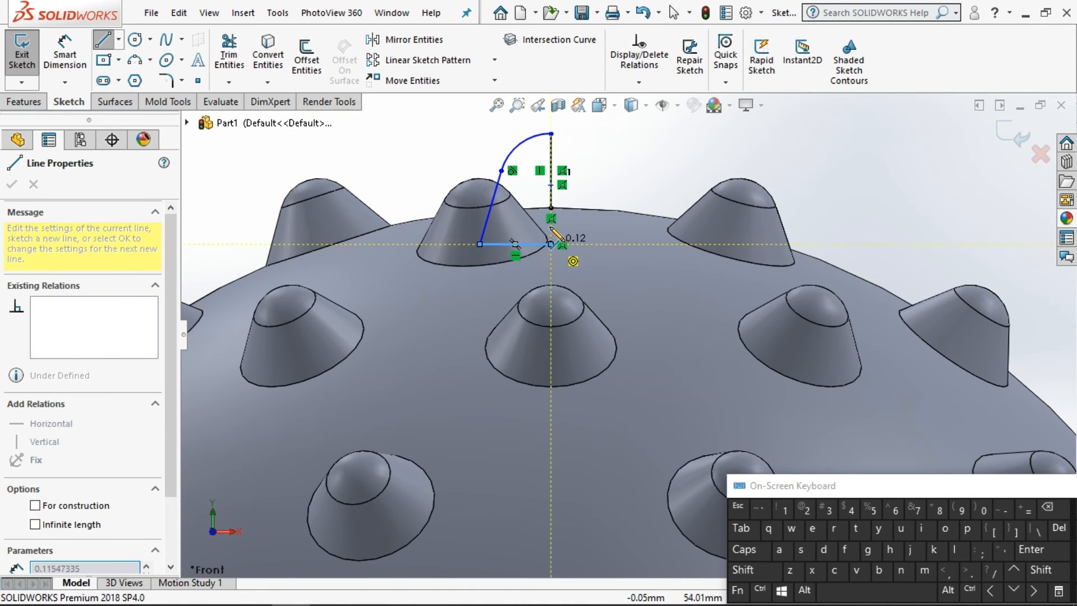
click(551, 208)
double_click(12, 184)
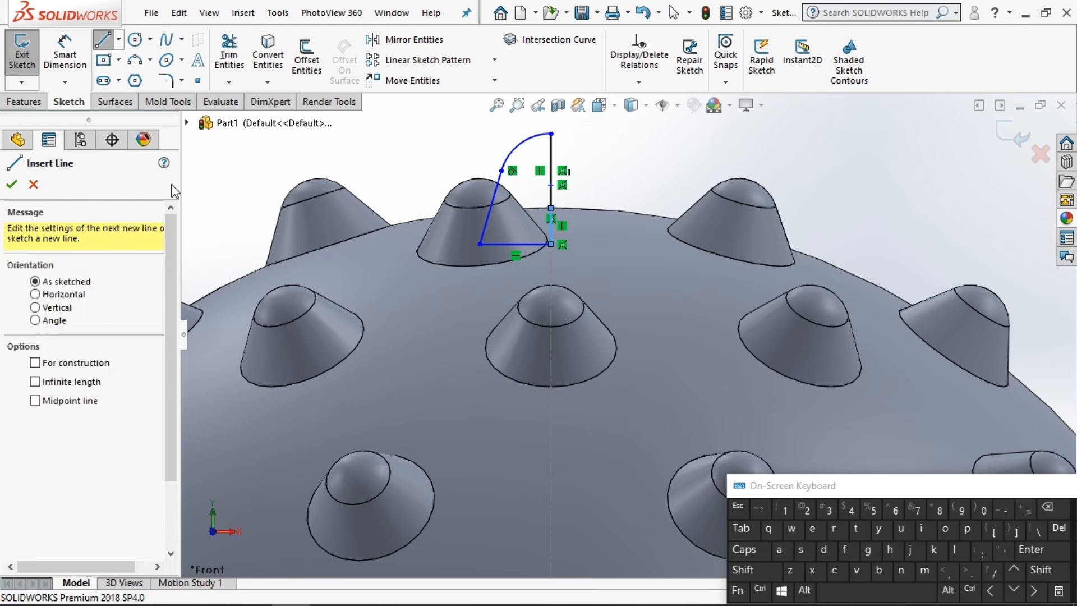
Step: Delete all the lines and the arc of the stud half-profile sketched at the sphere's pole
middle_drag(474, 203, 450, 184)
click(550, 170)
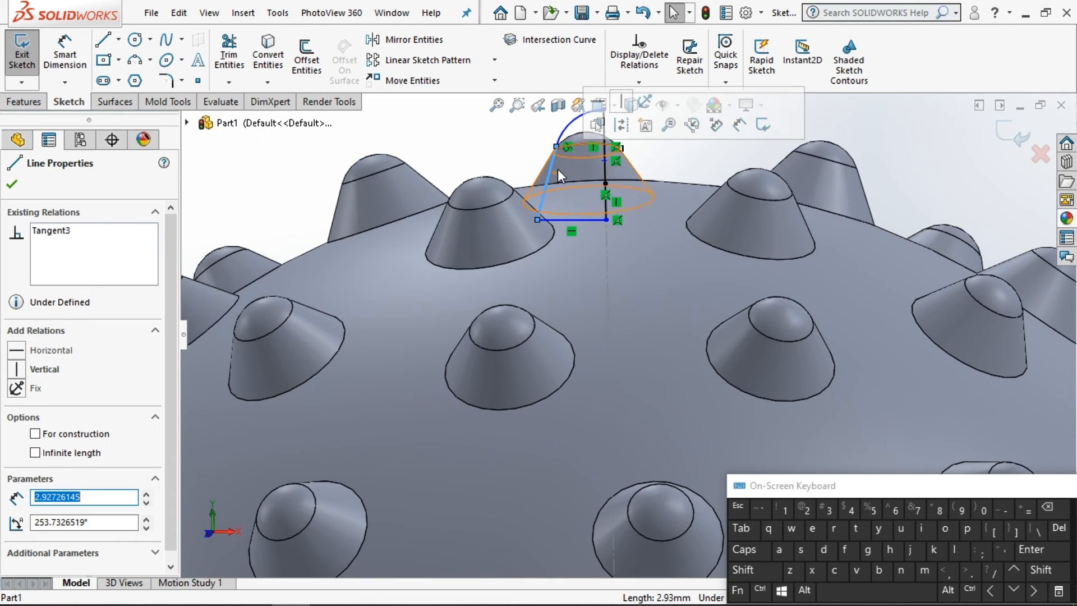
scroll(559, 168, up, 2)
drag(652, 150, 542, 273)
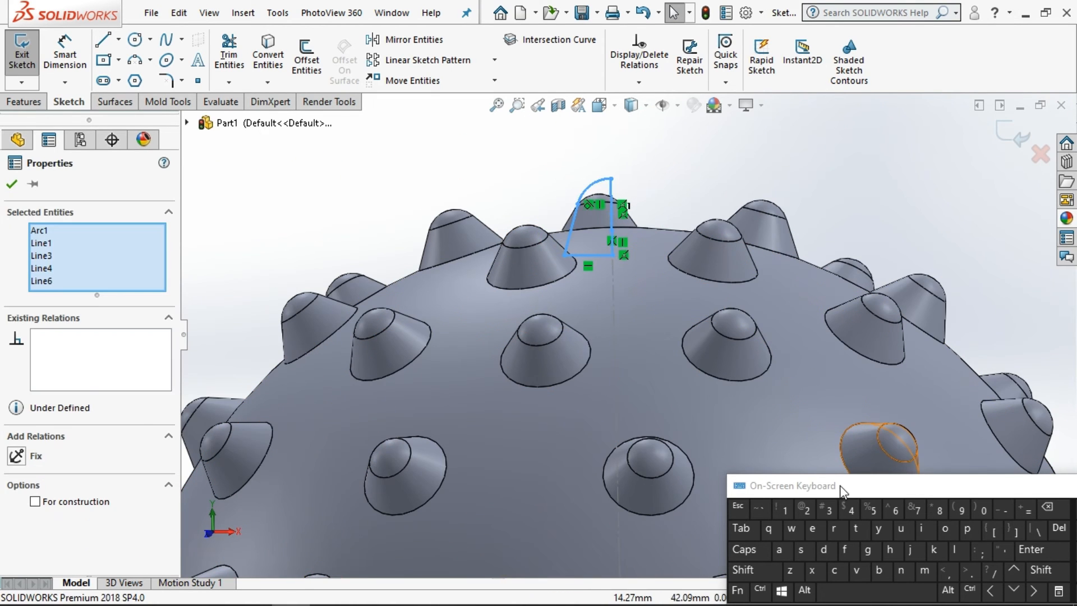
click(1059, 528)
Step: Sketch a closed stud half-profile on the positive X side of the vertical axis, about 3 mm above the pole, with an arc tip and sunken base
scroll(640, 169, down, 5)
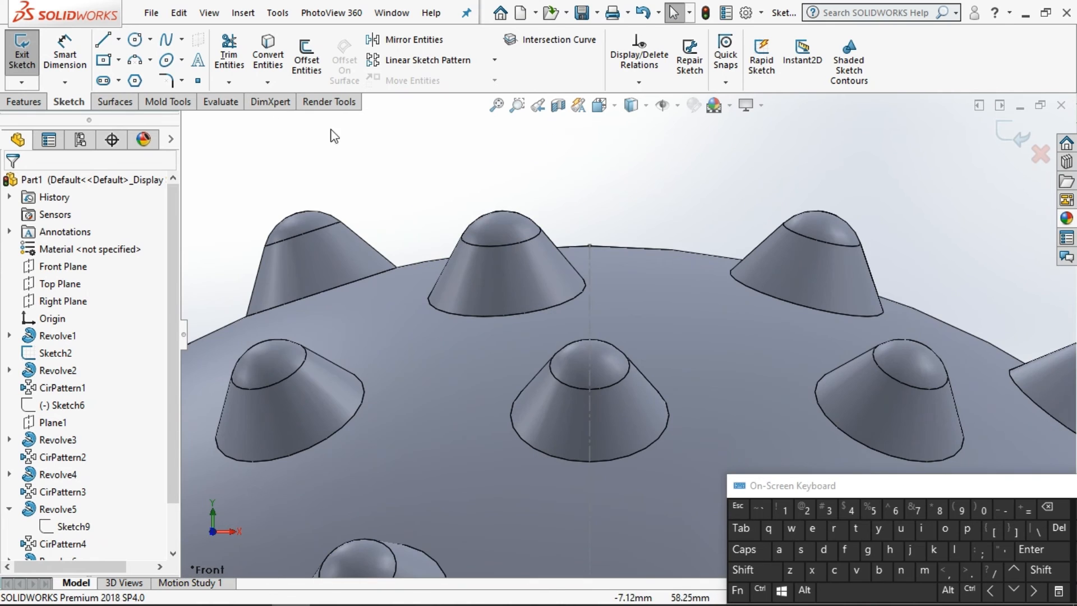
click(589, 246)
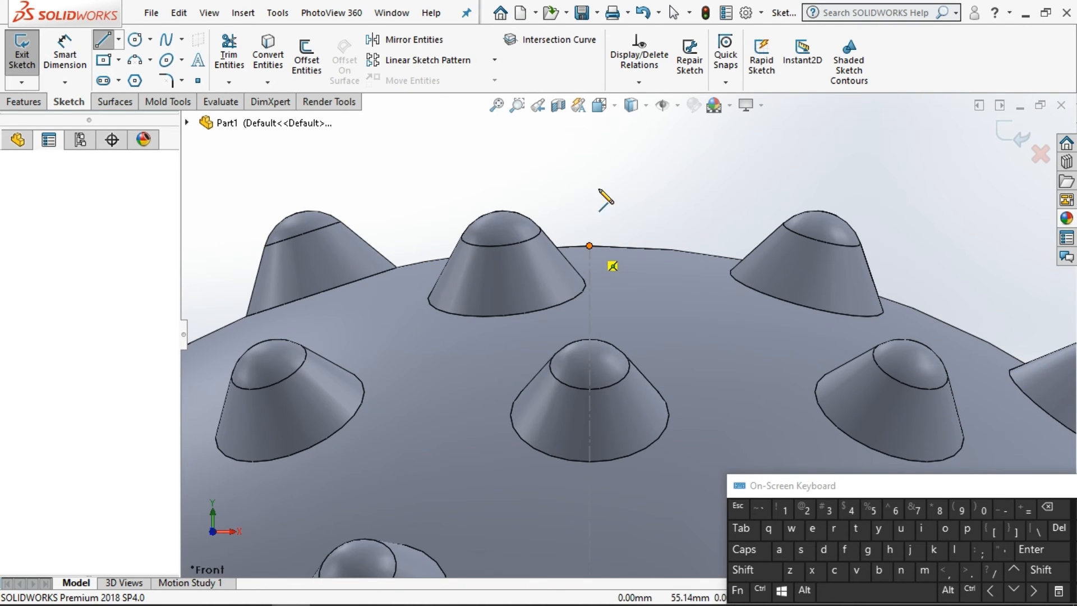
click(589, 151)
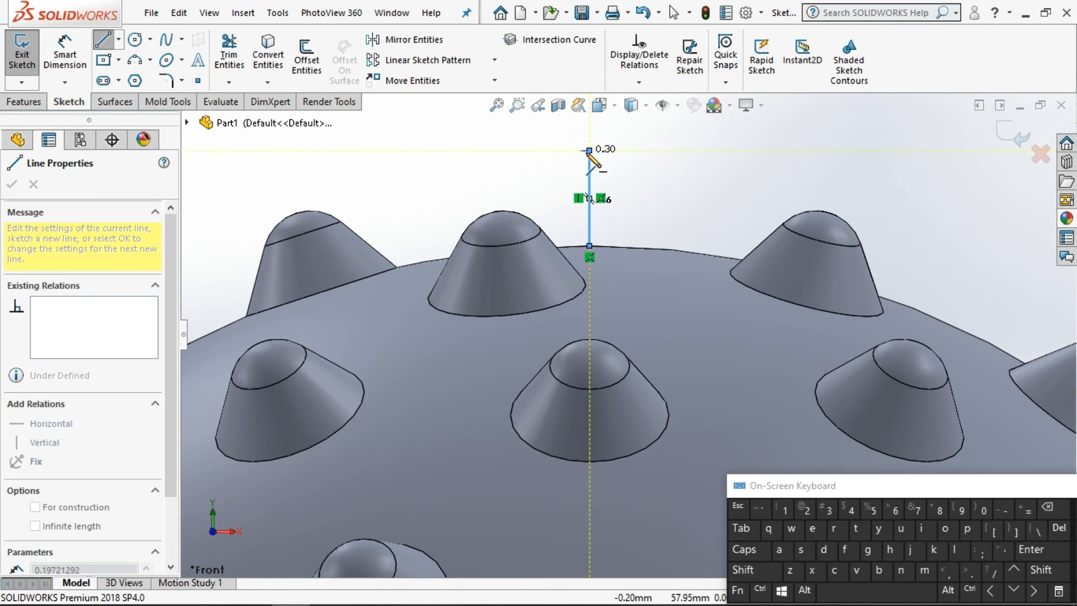
click(643, 188)
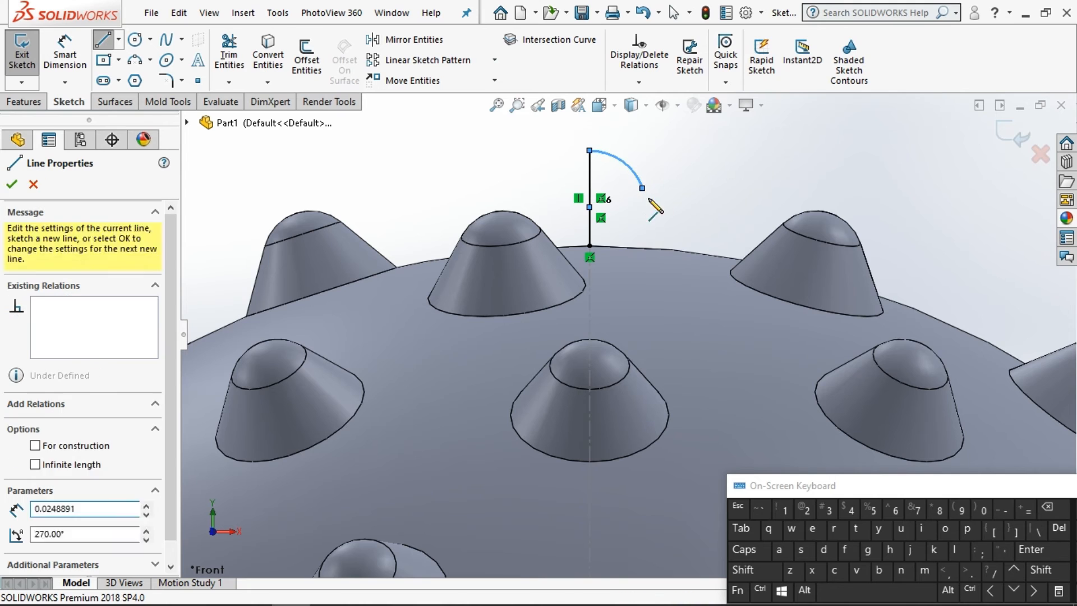
click(696, 286)
click(589, 285)
click(589, 246)
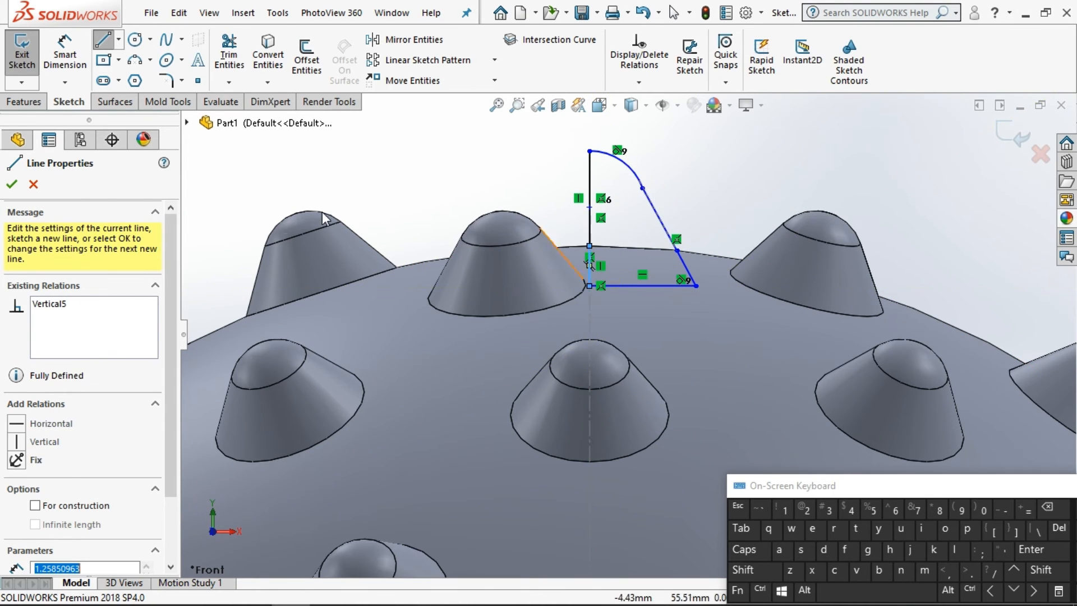
click(8, 186)
Step: Dimension the profile's half-width at the sphere surface and its height above the pole, both to 2.5 mm
click(67, 55)
click(676, 251)
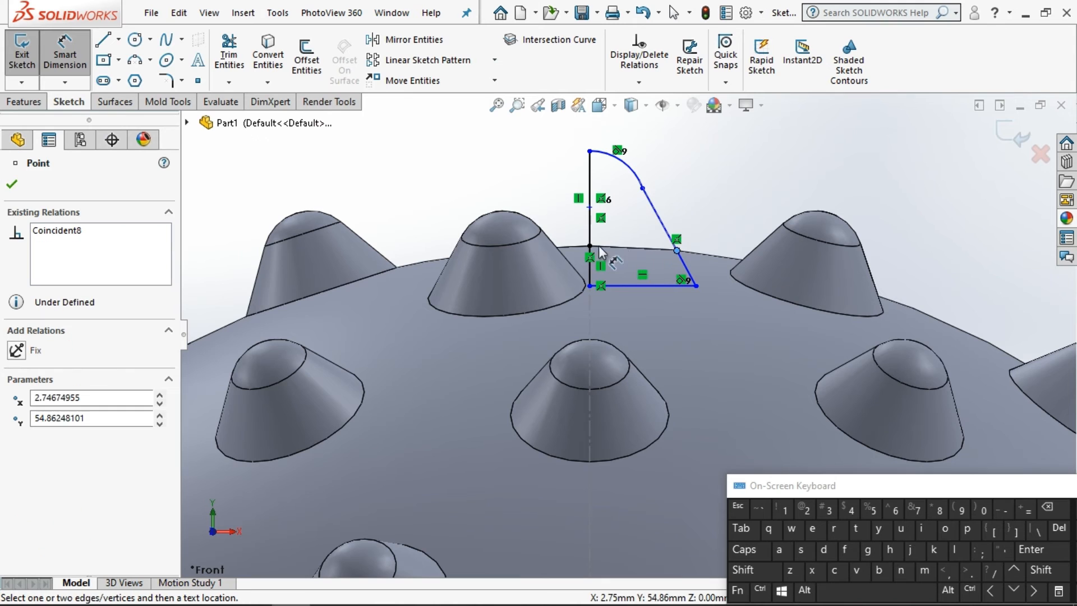
click(590, 246)
click(621, 268)
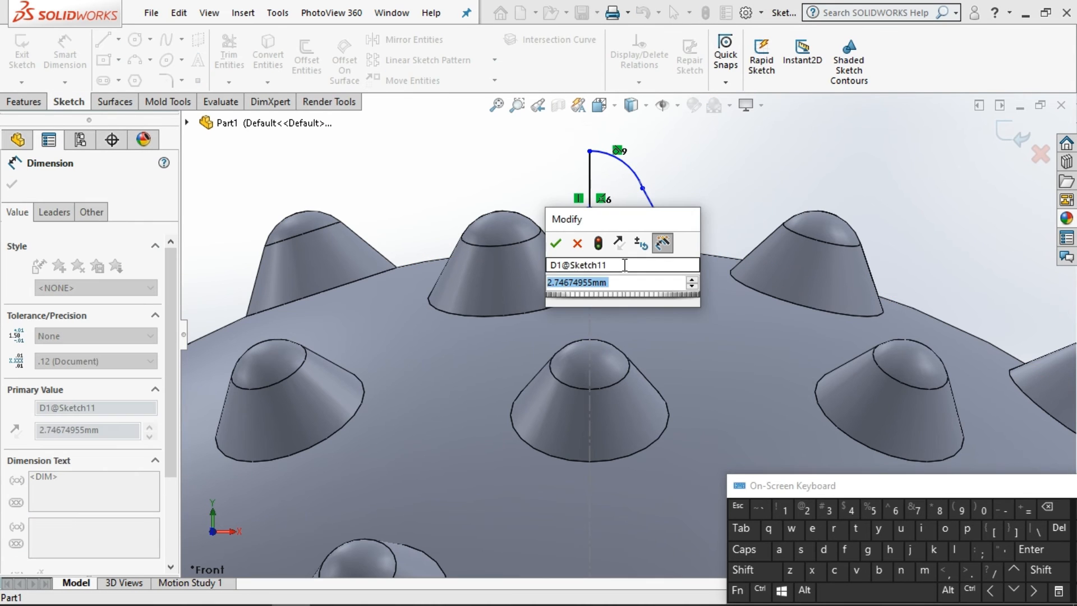
text(2.5)
key(Return)
click(590, 199)
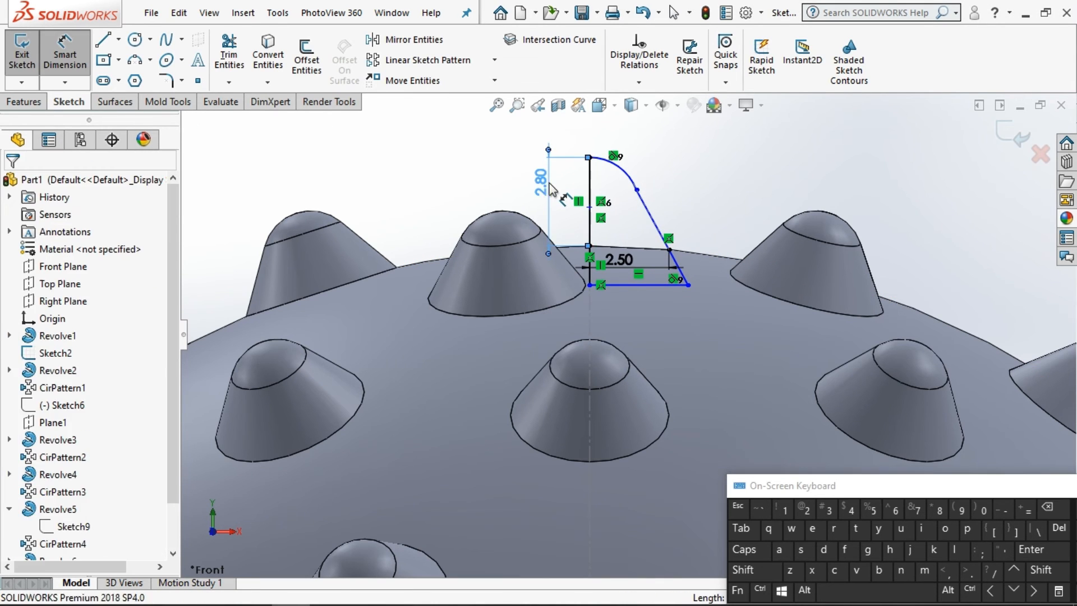
click(543, 182)
text(2.5)
key(Return)
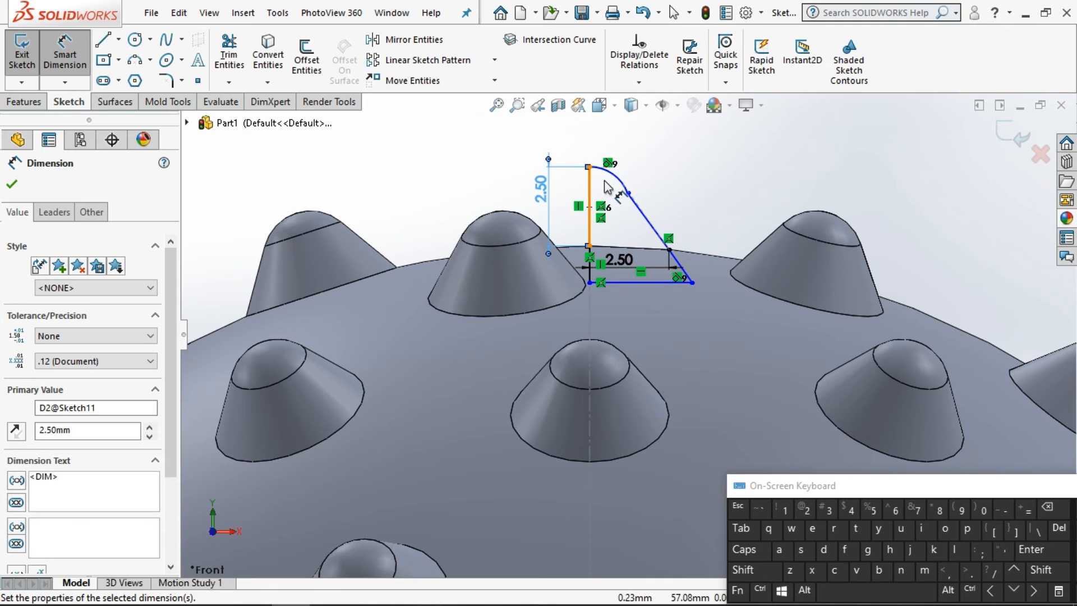
Step: Set the tip arc's radius to 1.5 mm and make the arc tangent to the slanted side line
click(619, 175)
click(638, 162)
text(1.5)
key(Return)
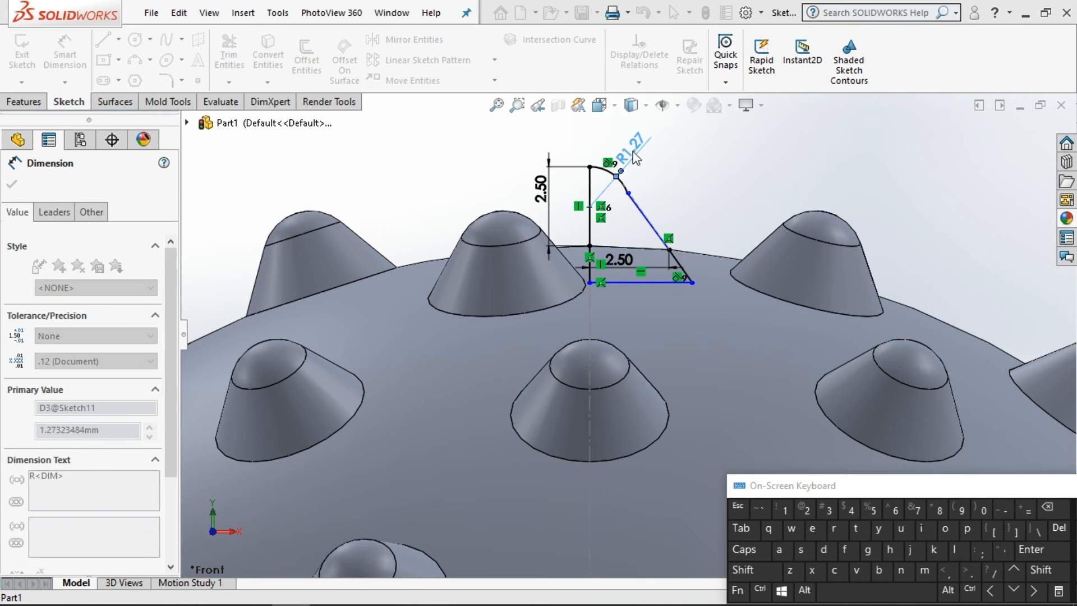
key(Escape)
key(Escape)
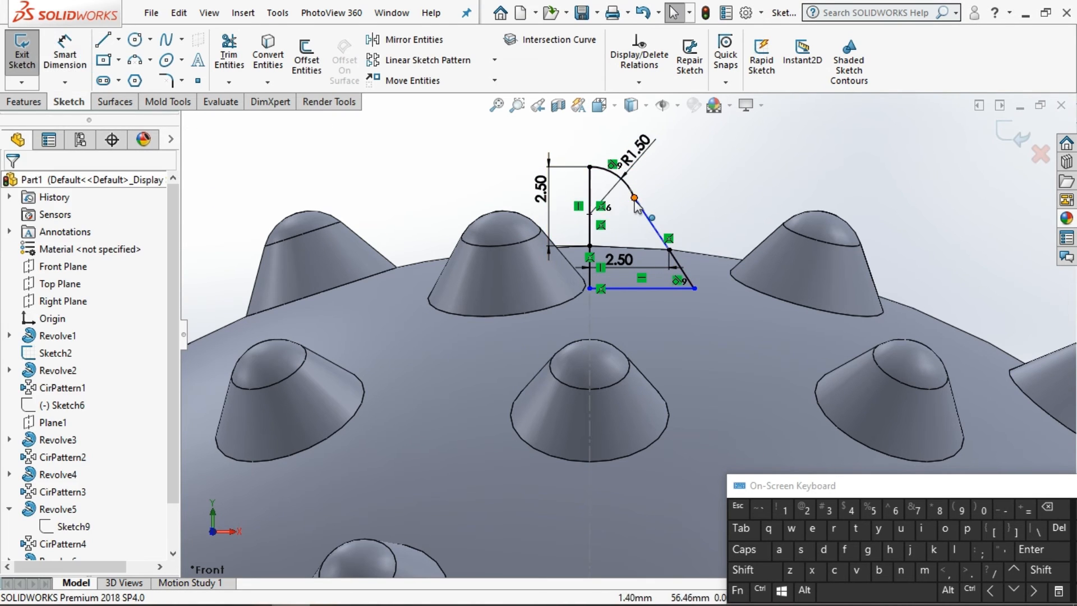
click(633, 198)
click(690, 118)
Step: Dimension the depth of the profile's base line below the sphere's pole to fully define the sketch
click(76, 59)
scroll(620, 280, down, 4)
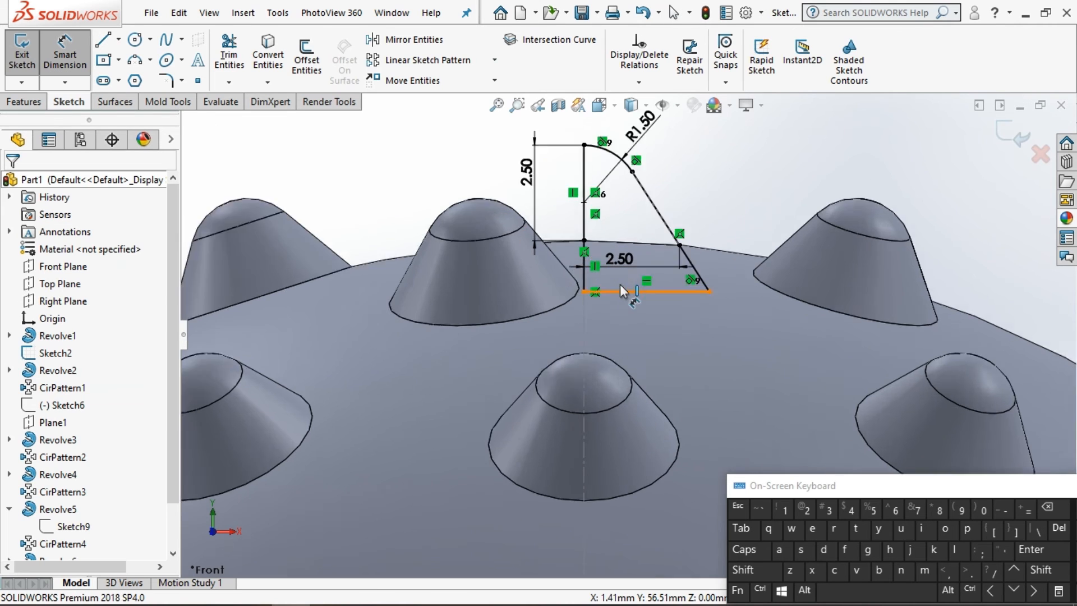
click(557, 285)
click(478, 279)
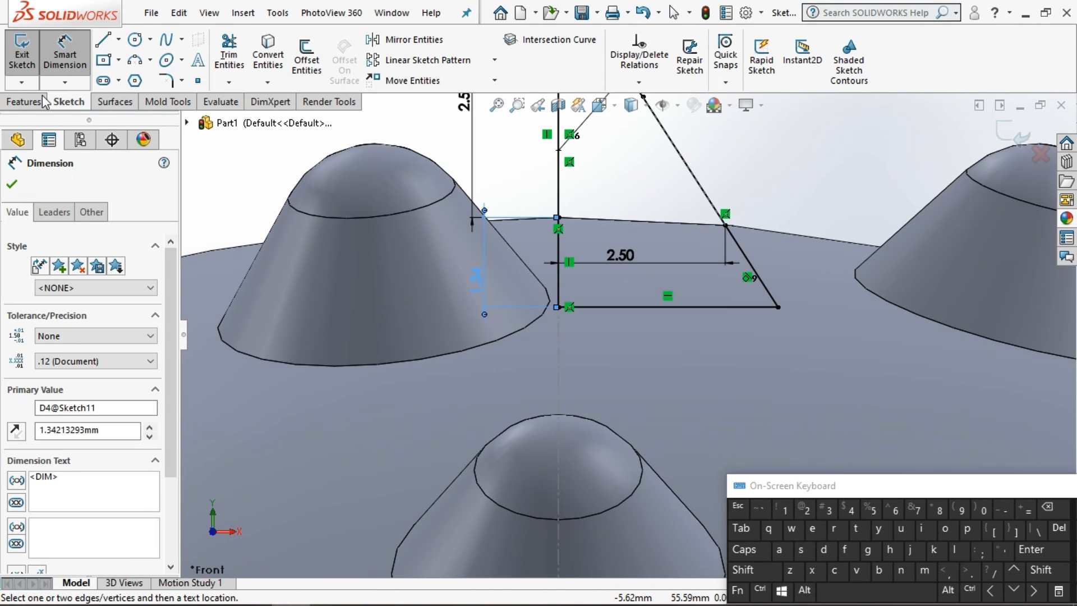
Step: Revolve the pole stud profile 360° about its vertical line into a boss merged with the sphere
click(24, 102)
click(75, 59)
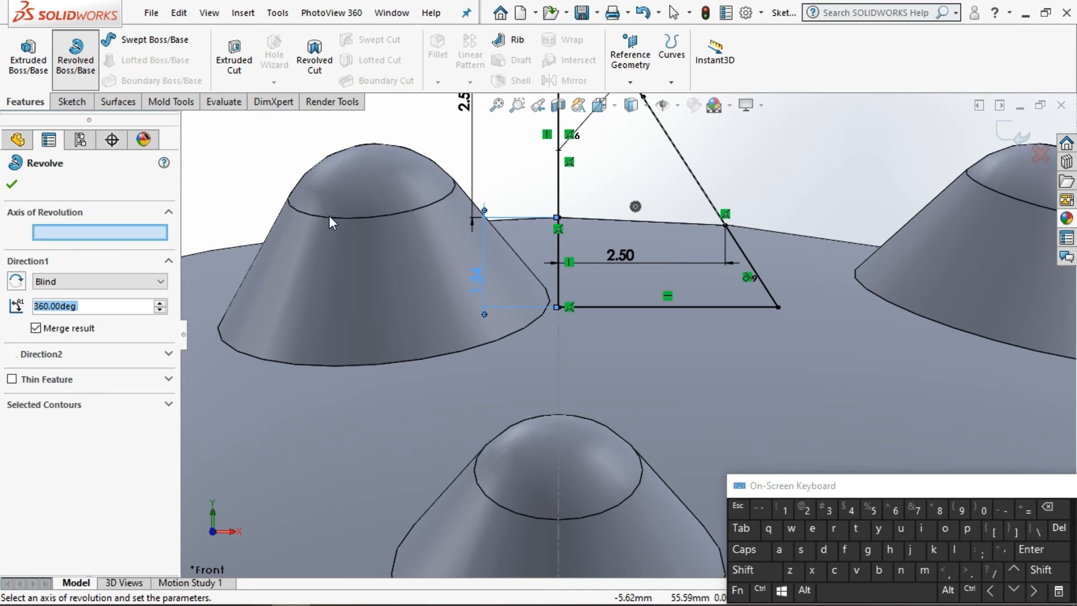
click(12, 184)
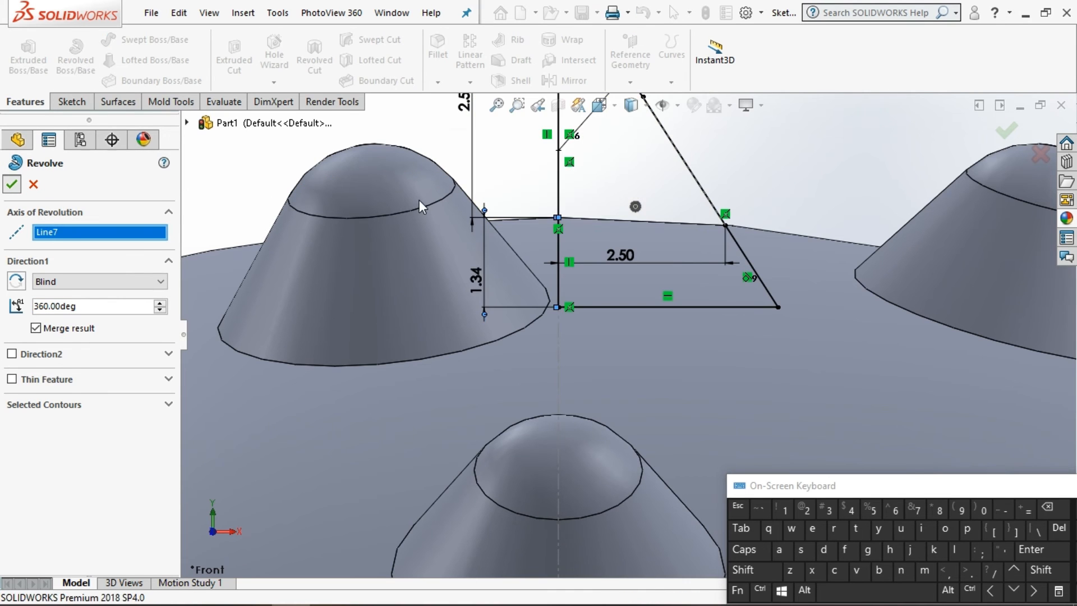
scroll(492, 243, up, 8)
middle_drag(515, 406, 567, 247)
Step: Create a reference plane perpendicular to the sphere's vertical centerline and coincident with its endpoint at the sphere's centre
click(601, 105)
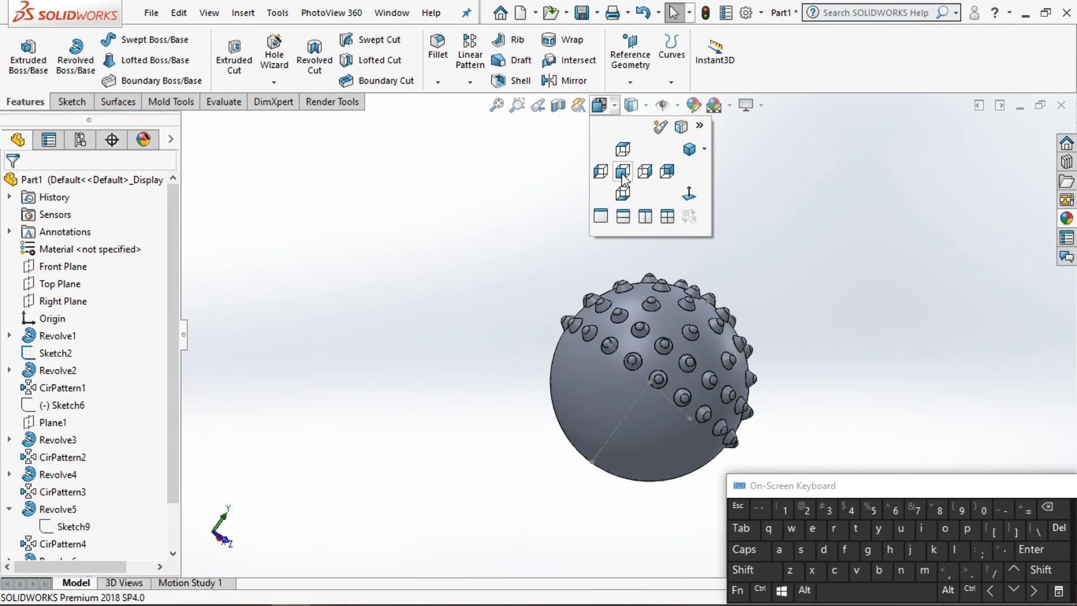
click(620, 173)
click(633, 78)
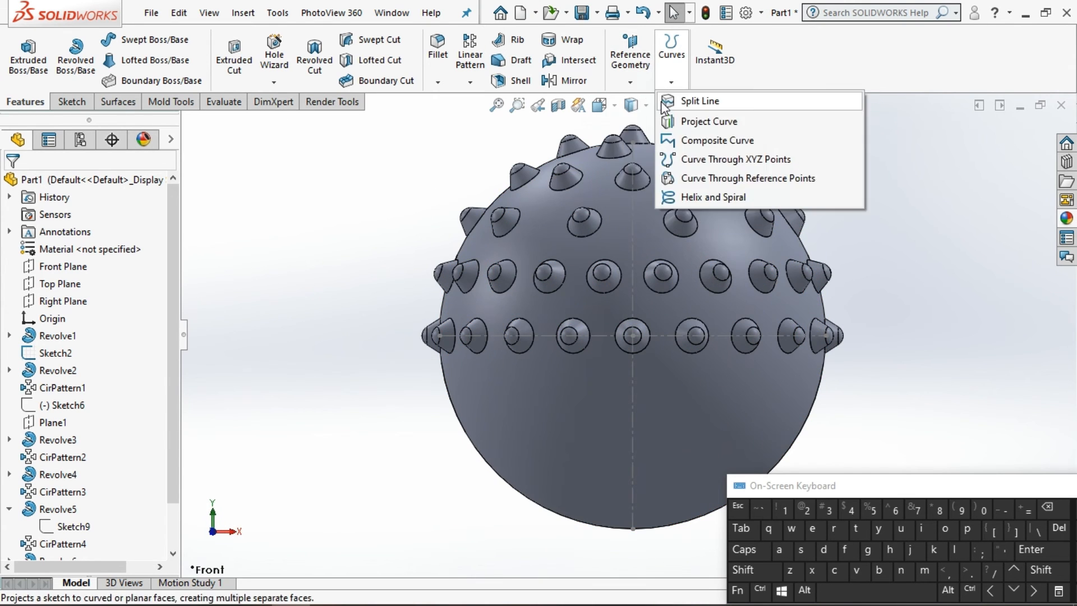
click(623, 106)
scroll(603, 322, up, 3)
click(631, 365)
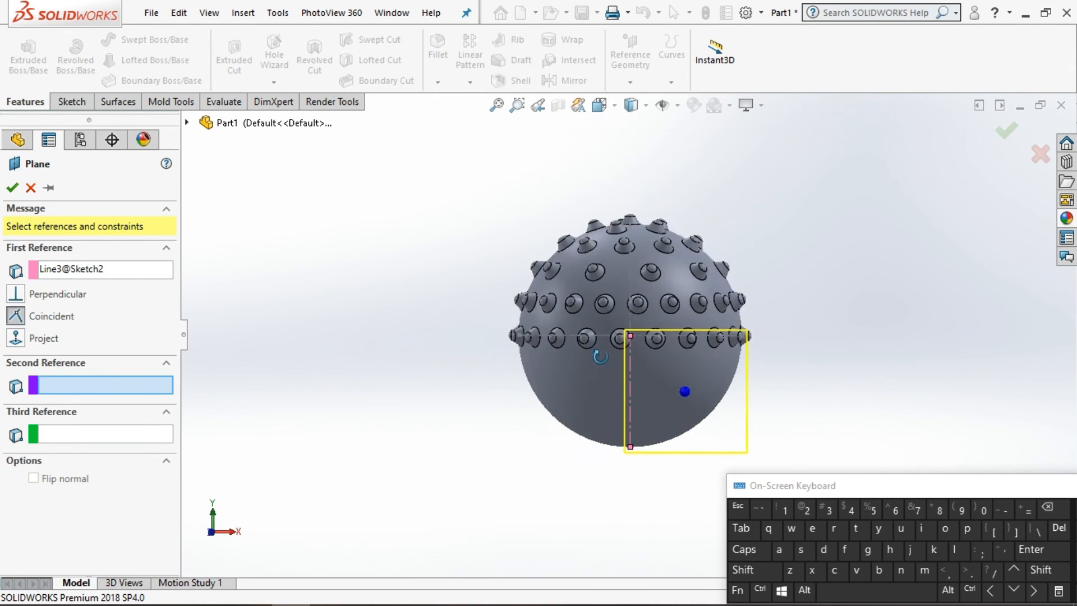
scroll(634, 357, up, 3)
click(626, 329)
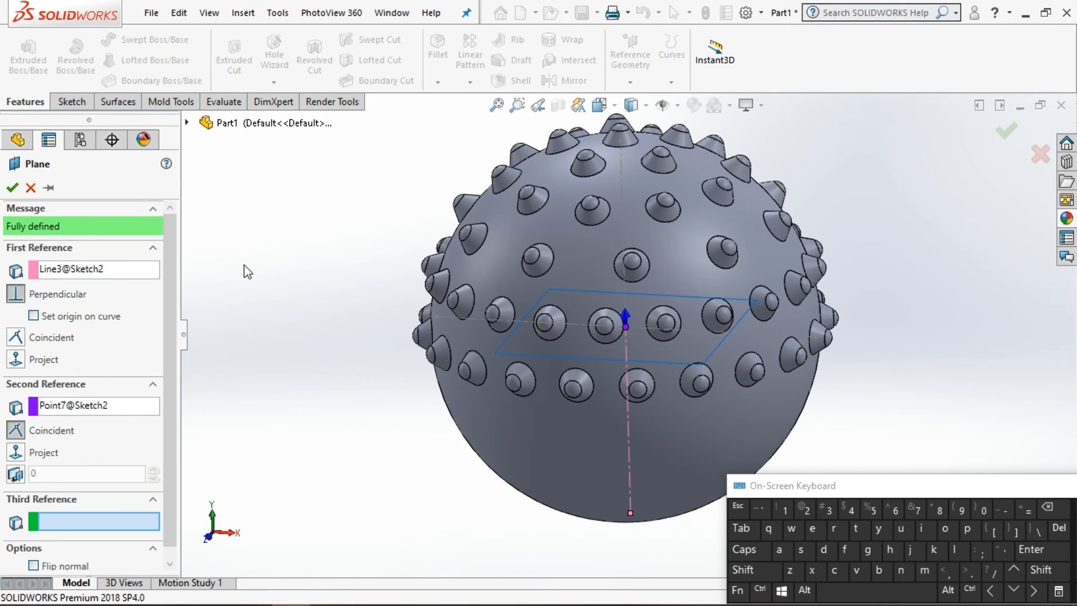
click(12, 188)
Step: Mirror the four stud circular patterns above the equator and the pole stud across the new plane
click(566, 80)
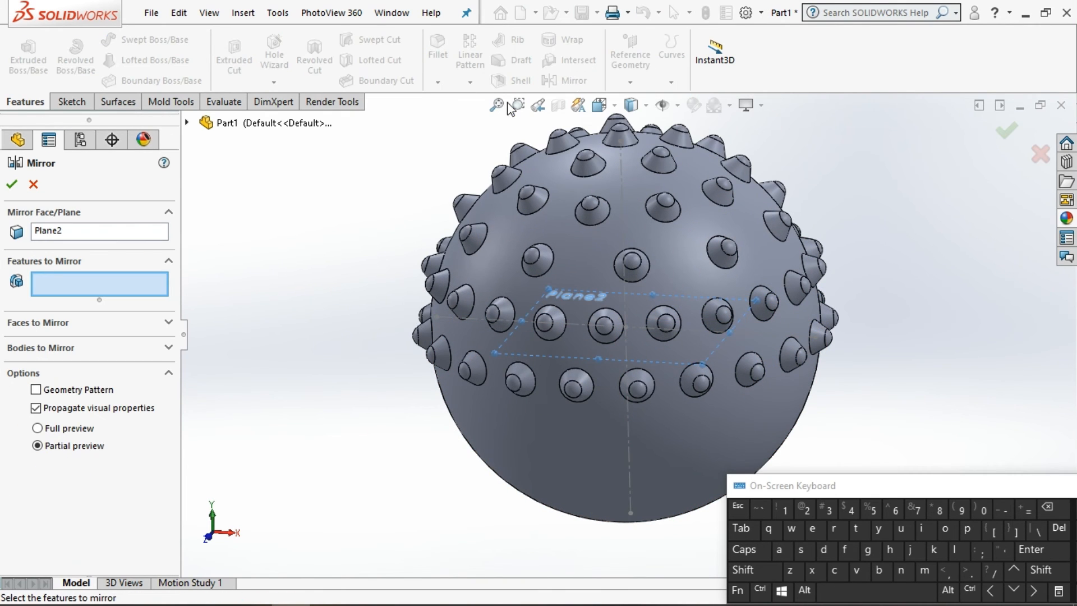
click(501, 312)
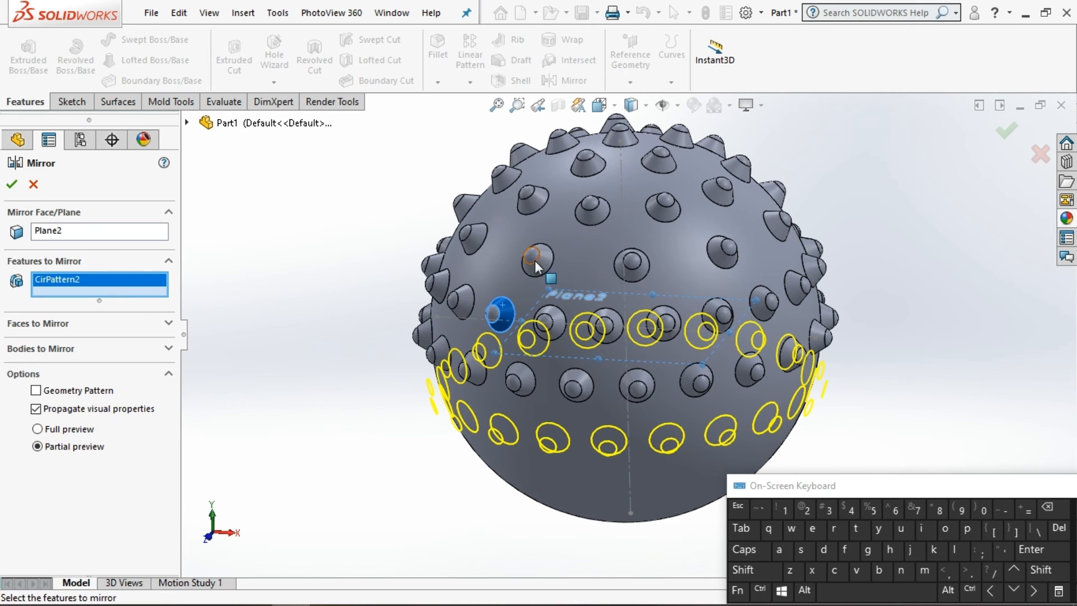
click(550, 258)
click(538, 198)
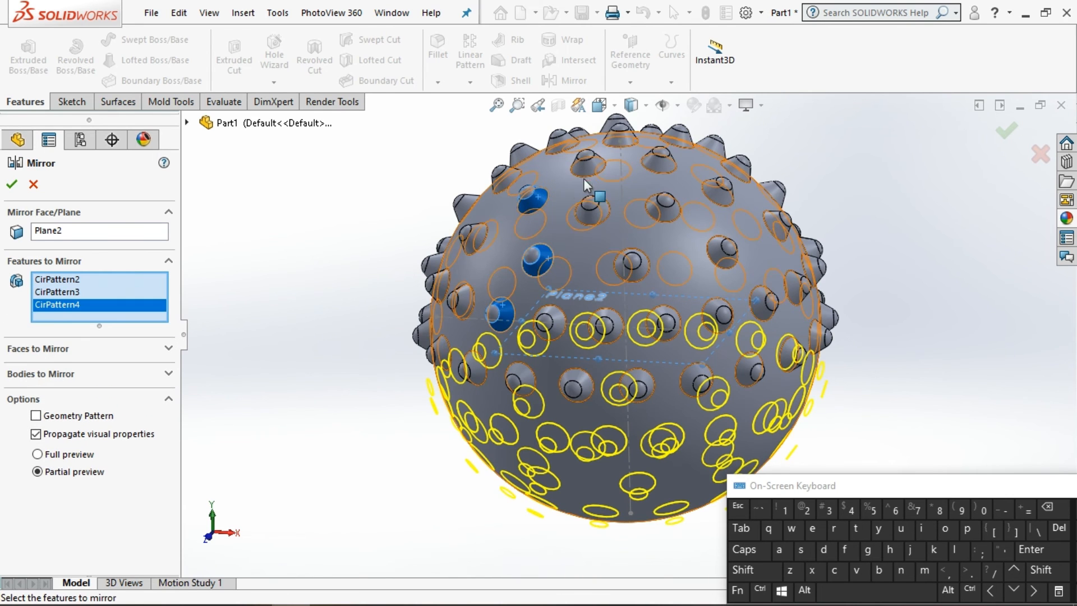
click(589, 169)
click(614, 142)
scroll(380, 248, up, 5)
middle_drag(381, 248, 303, 212)
click(12, 184)
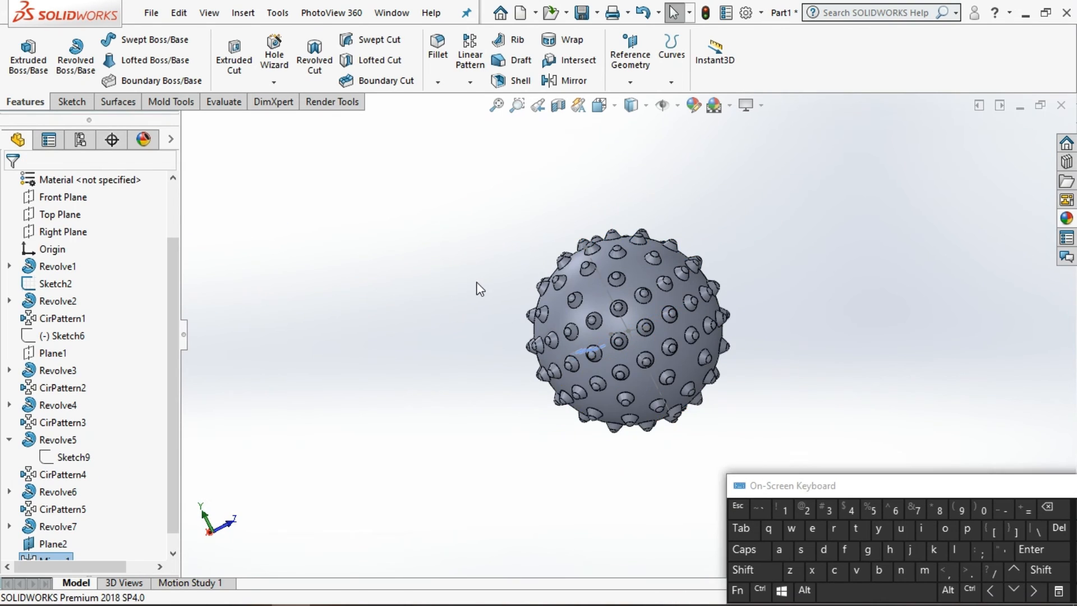
Step: Hide the centerline sketch and the mirror plane so only the studded ball shows
click(646, 334)
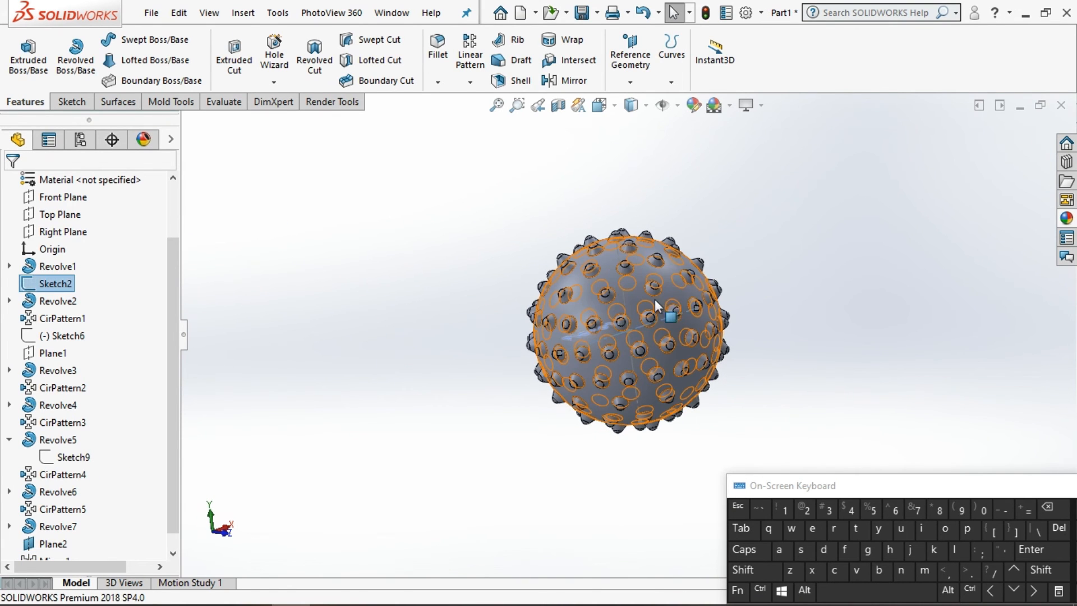
click(593, 329)
click(668, 292)
middle_drag(662, 303, 420, 341)
middle_drag(567, 336, 701, 332)
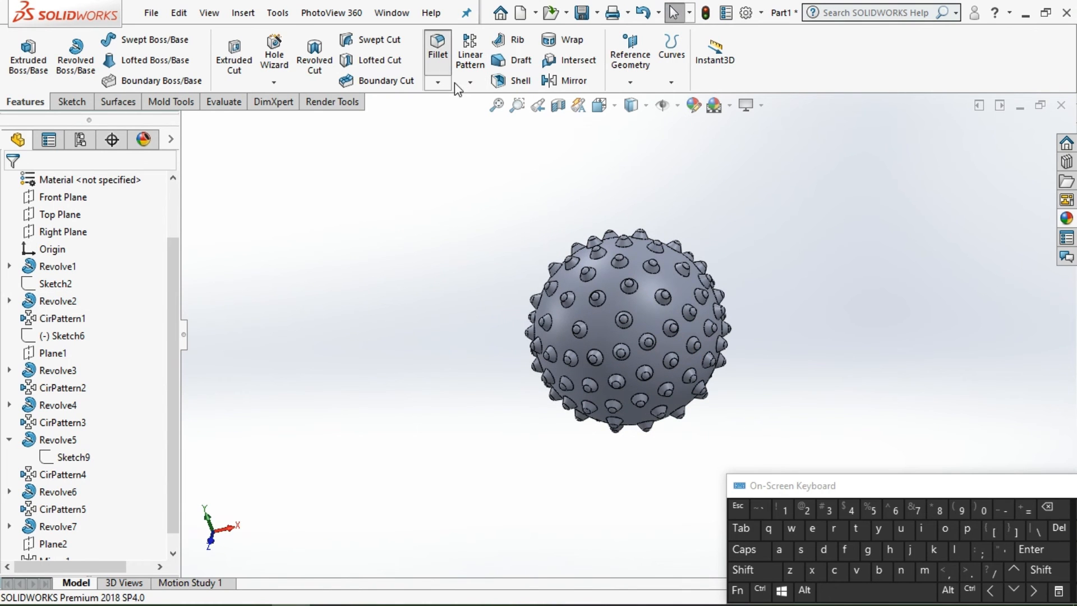
Step: Start a symmetric fillet with a 1 mm radius on the sphere's face to round all stud bases
click(438, 52)
scroll(640, 276, down, 3)
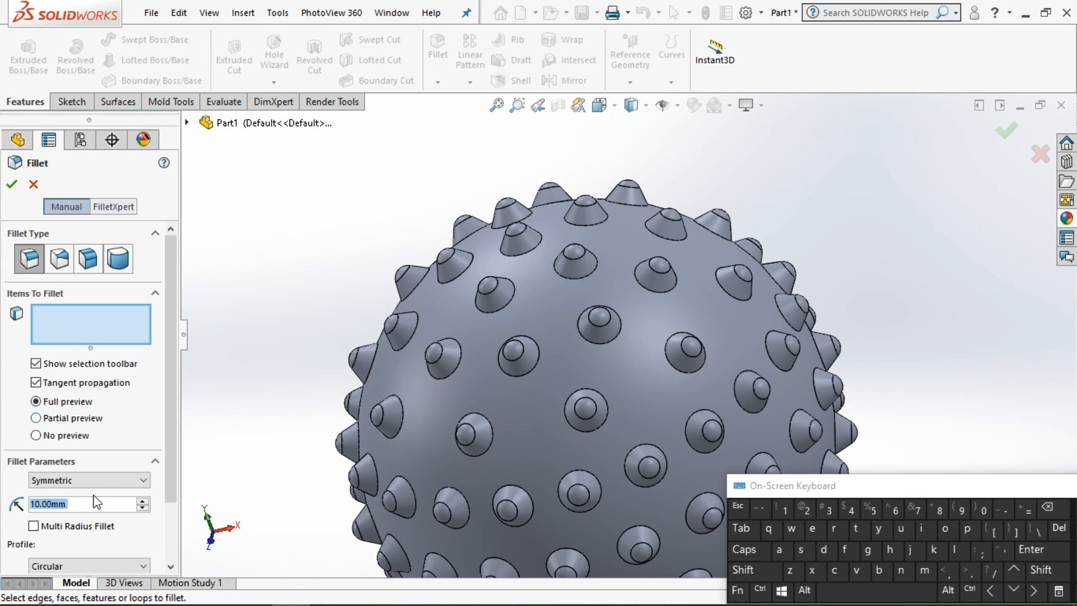
text(1)
key(Return)
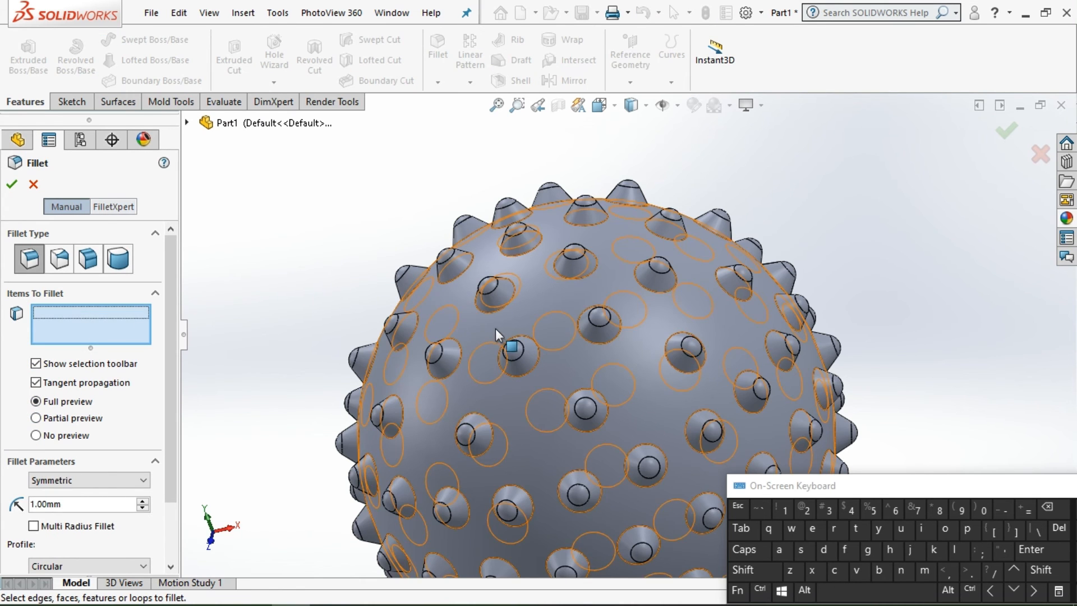
click(385, 335)
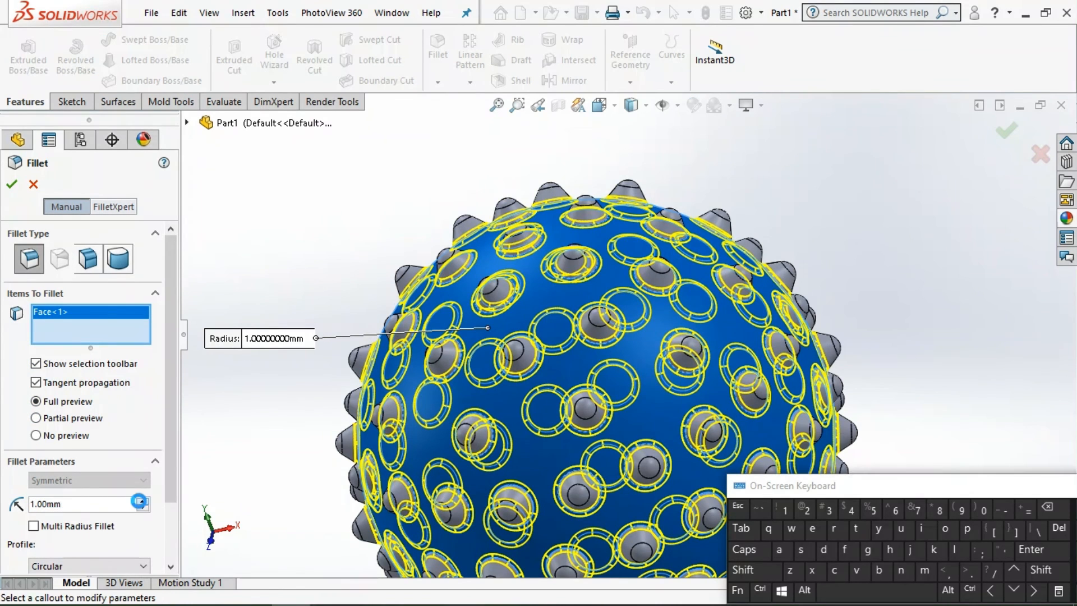
Step: Try a radius of 2 mm for the stud base fillet
click(142, 501)
text(2)
key(Return)
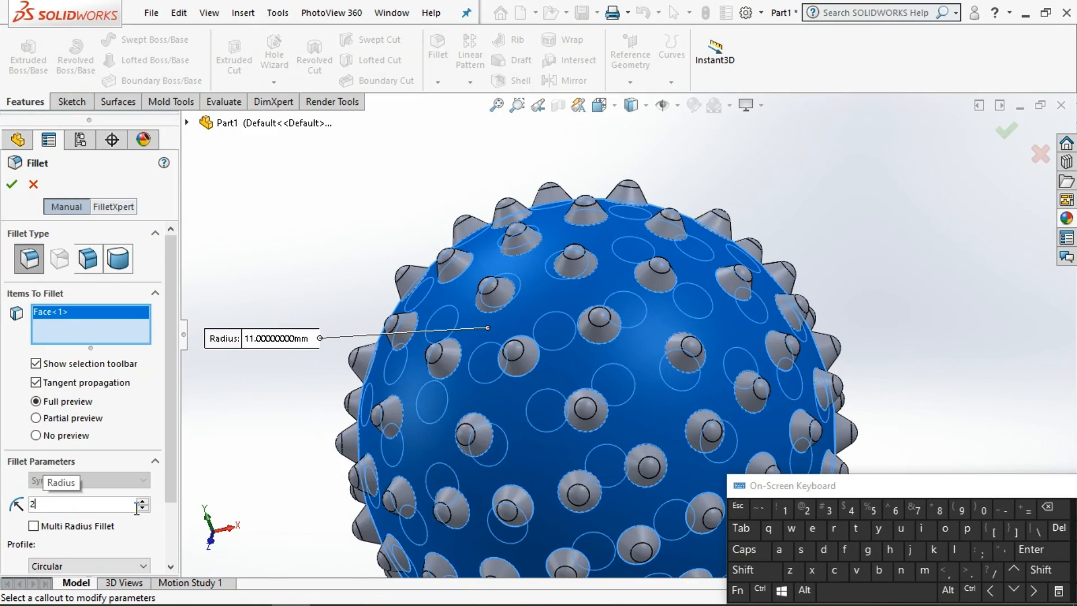
Step: Set the fillet radius to 2.5 mm and apply the fillet around all stud bases
click(68, 504)
text(2.5)
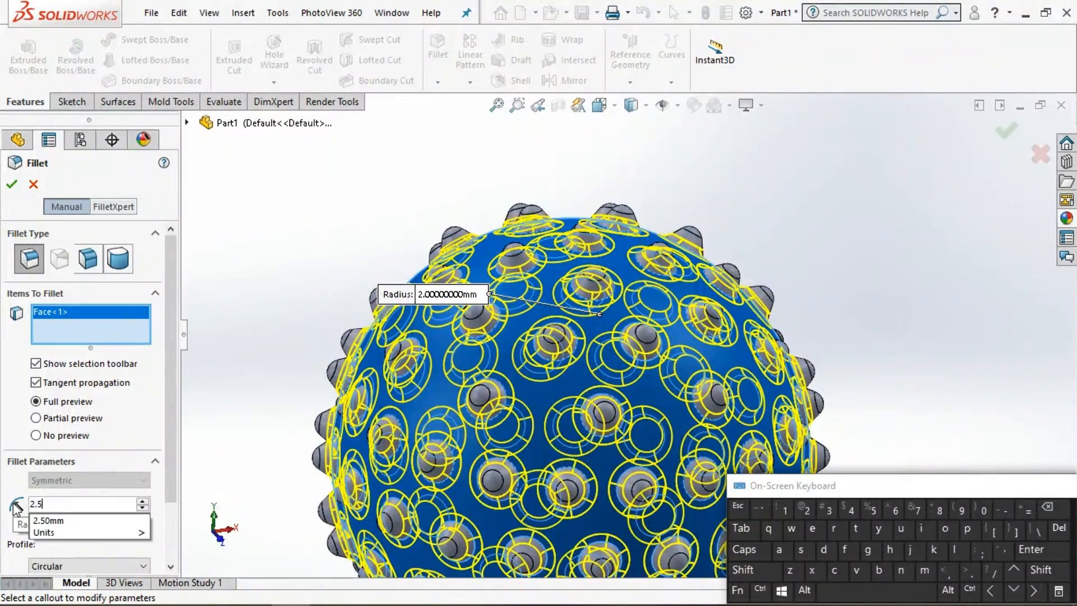
key(Return)
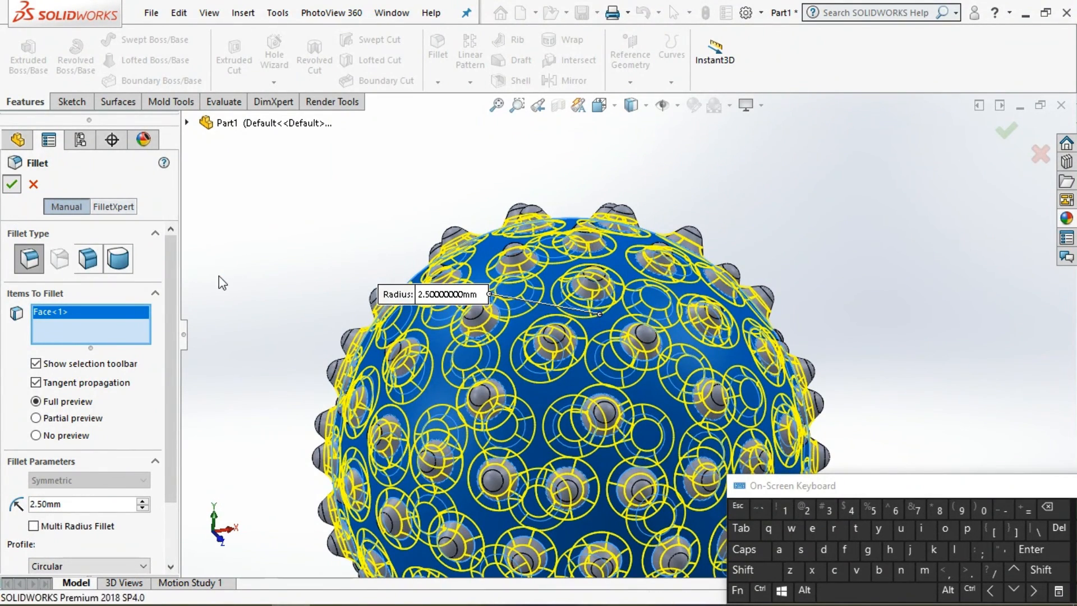
Step: Examine the filleted ball from the front and top views
scroll(420, 343, up, 5)
middle_drag(524, 271, 441, 258)
click(603, 105)
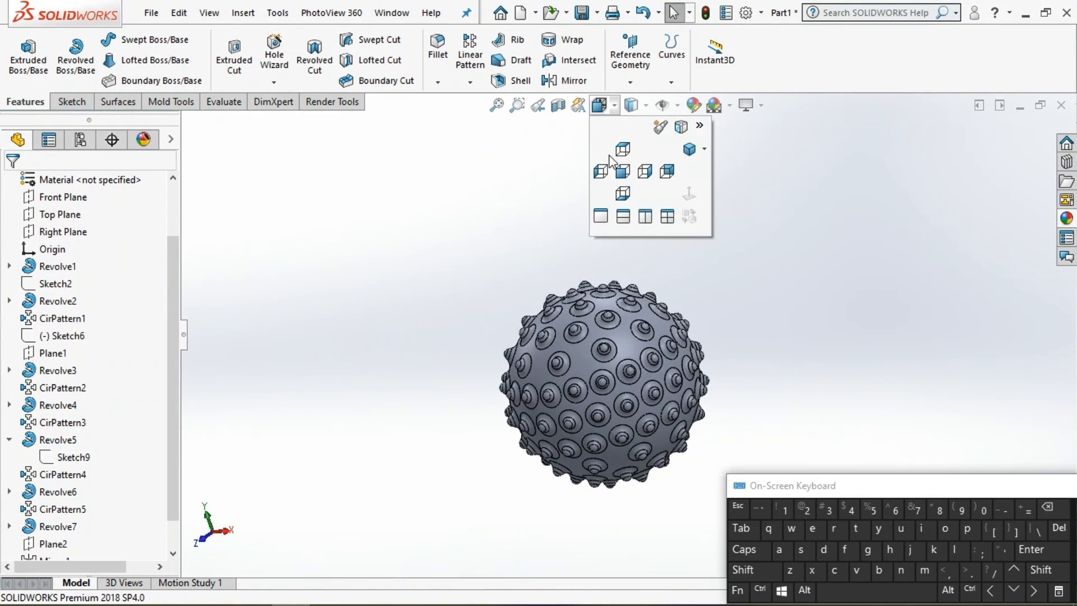
click(622, 171)
click(599, 105)
click(622, 149)
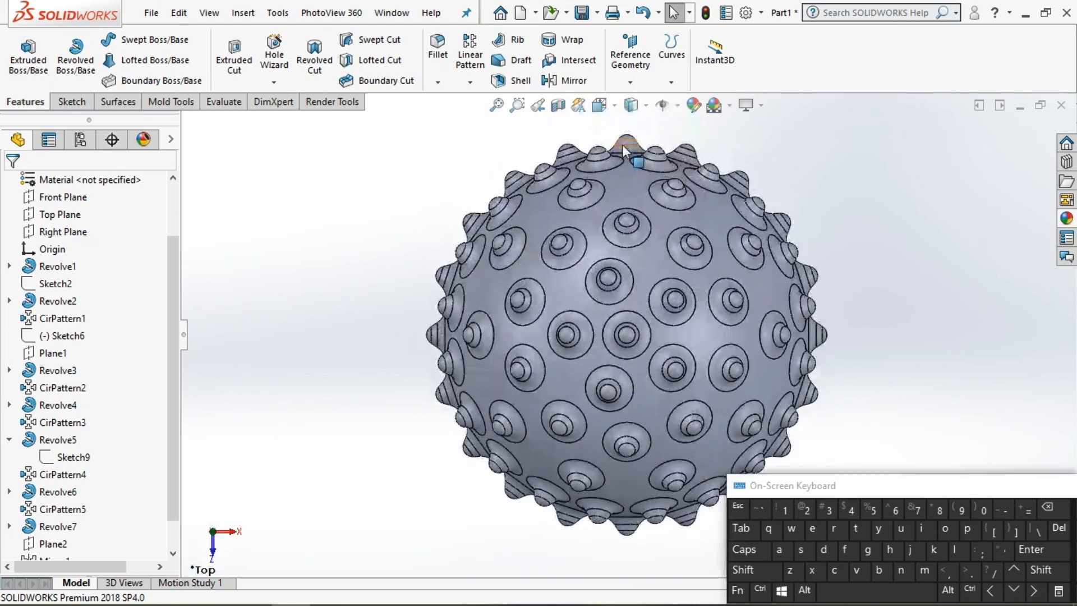
Step: Examine the studded ball from the right view and return it to the isometric view
click(599, 106)
click(645, 172)
click(599, 106)
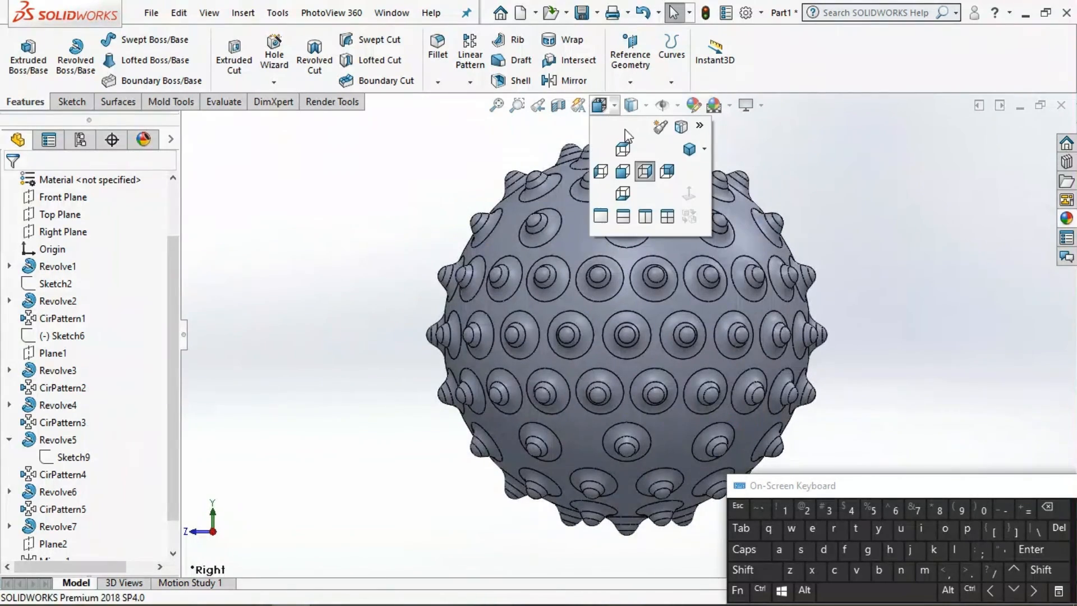
click(689, 148)
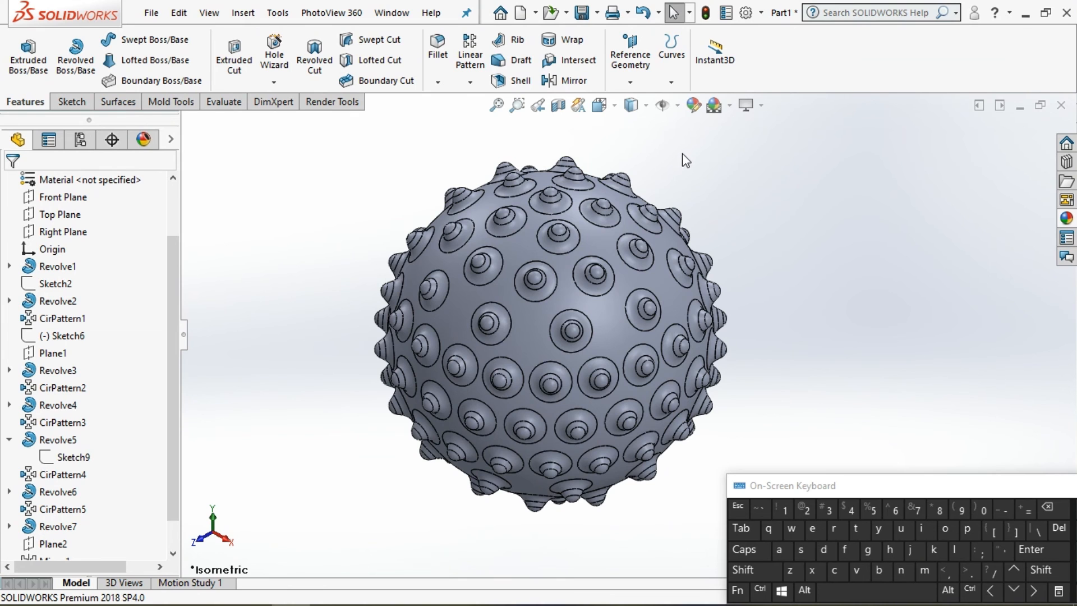
scroll(134, 337, up, 1)
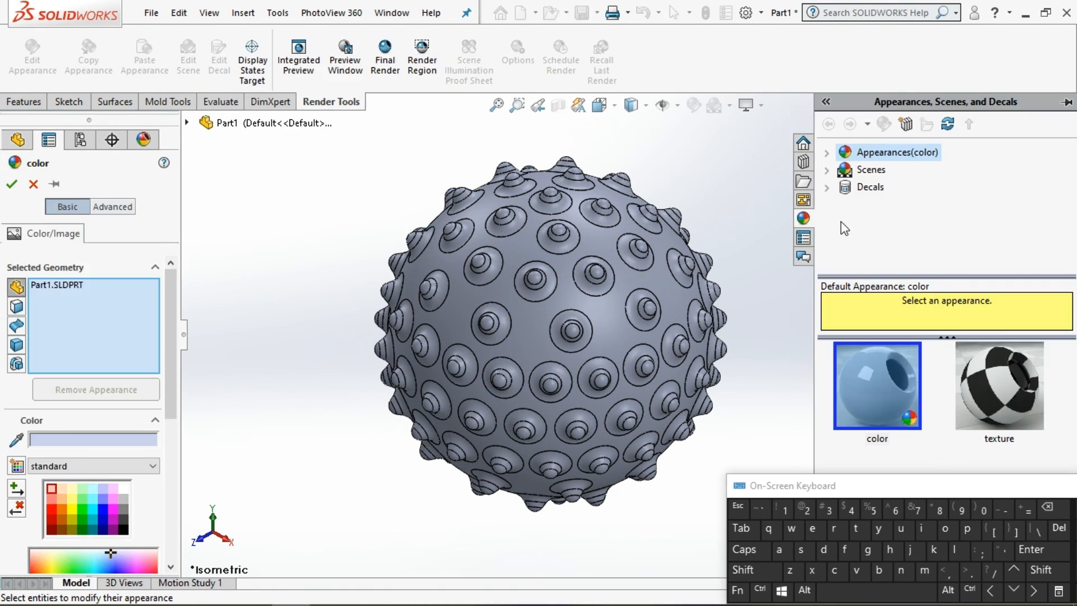
Step: Apply the White appearance from the Solid category to the whole part and recolour it light magenta-pink from the standard swatches
double_click(884, 155)
scroll(886, 236, down, 1)
click(885, 204)
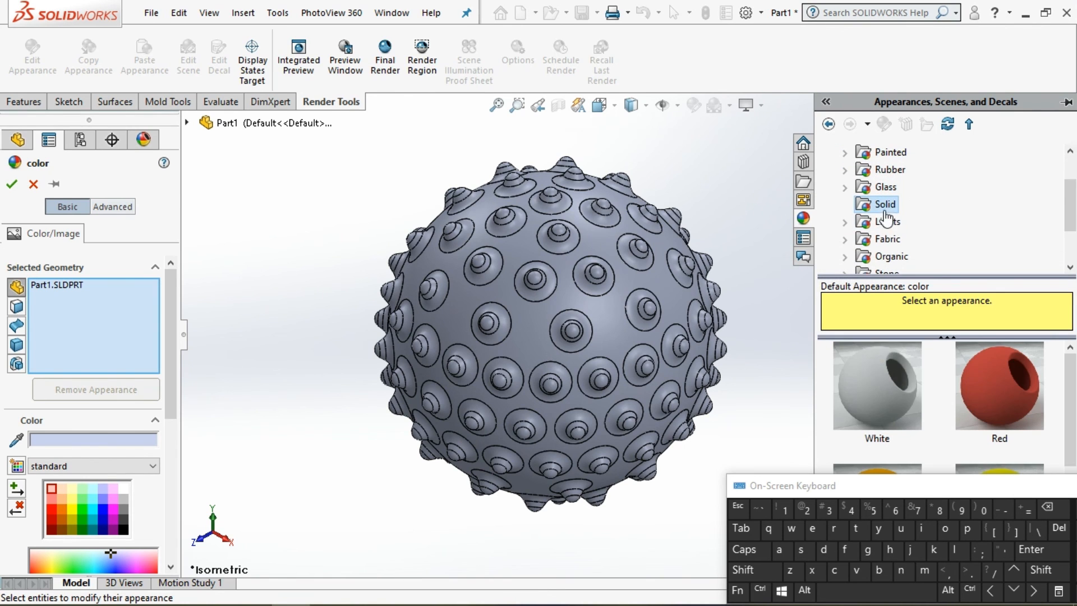
click(869, 371)
click(113, 498)
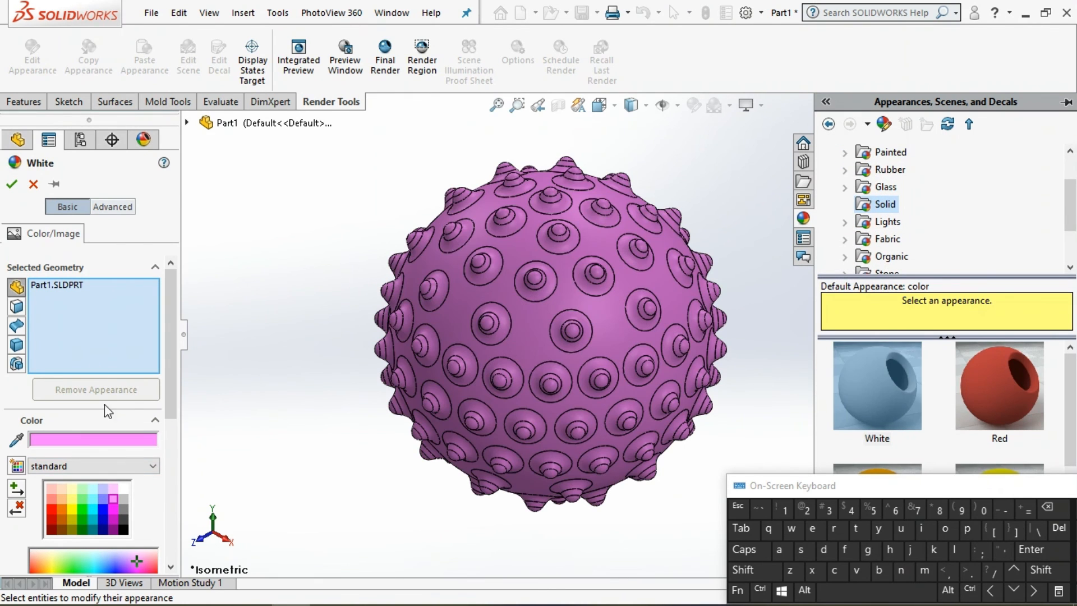
click(12, 184)
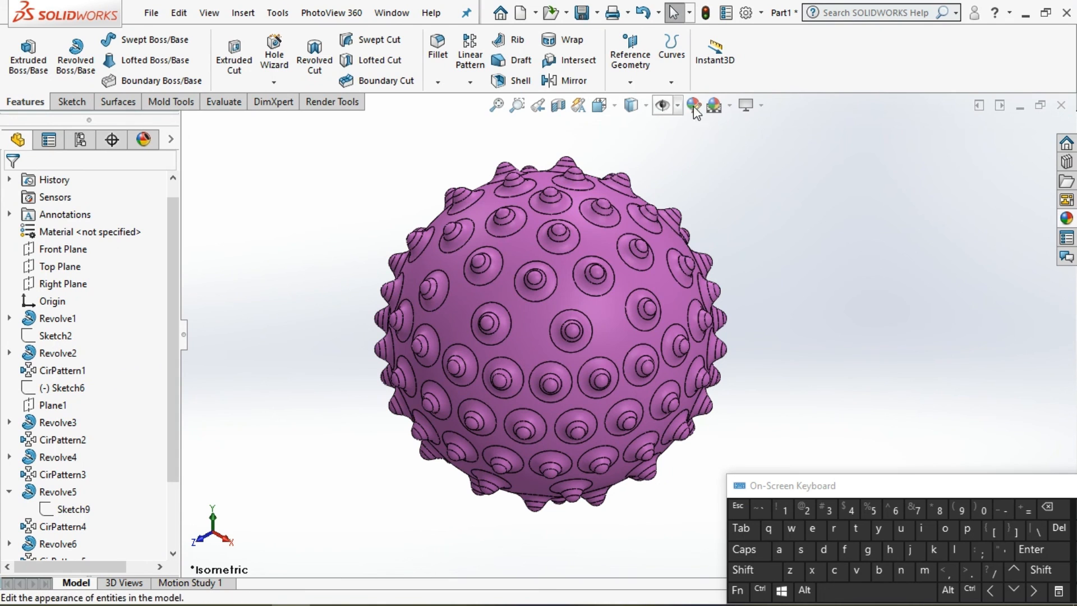
Step: Change the scene to a plain white background and start a final render of the ball
click(720, 107)
click(751, 147)
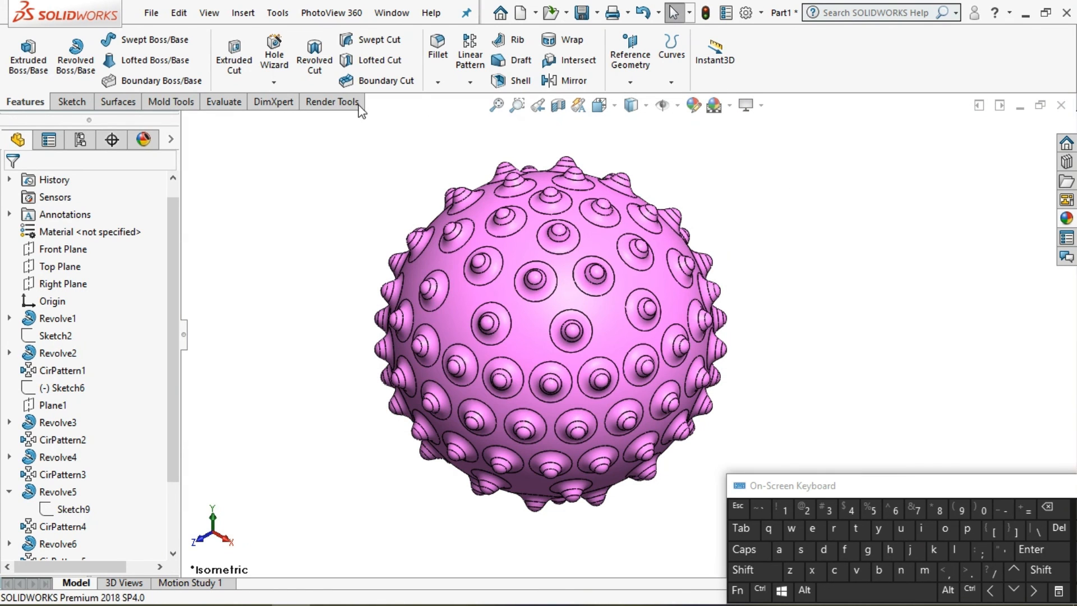
click(326, 105)
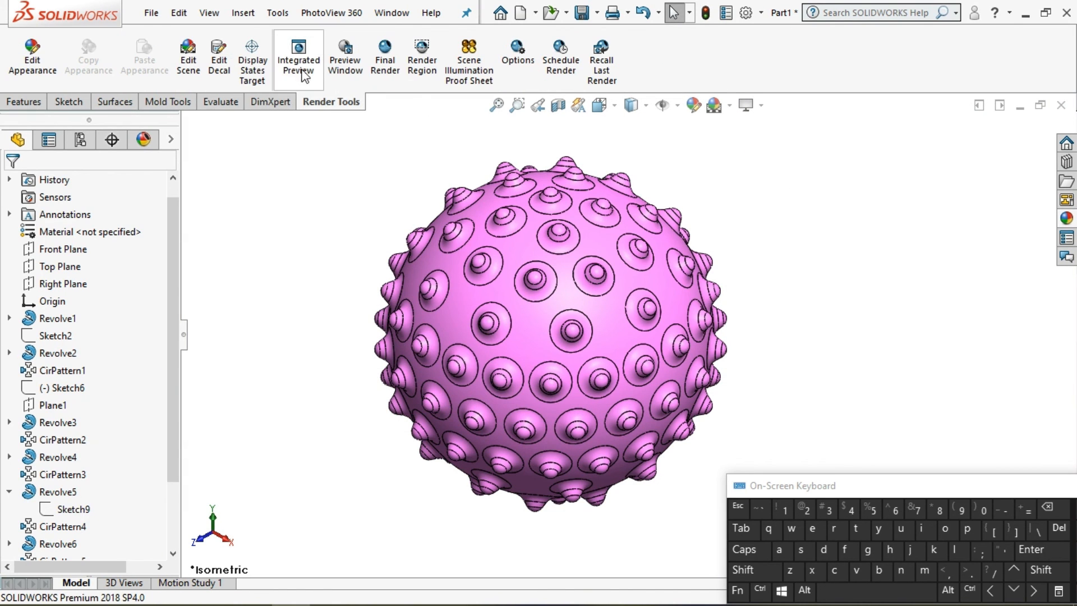
click(396, 71)
click(406, 282)
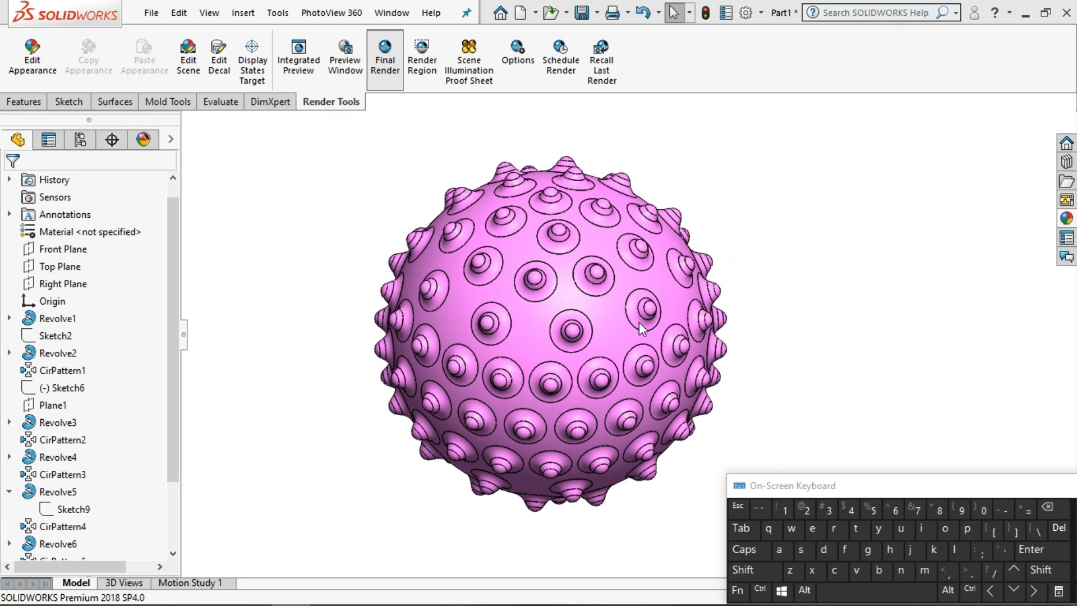